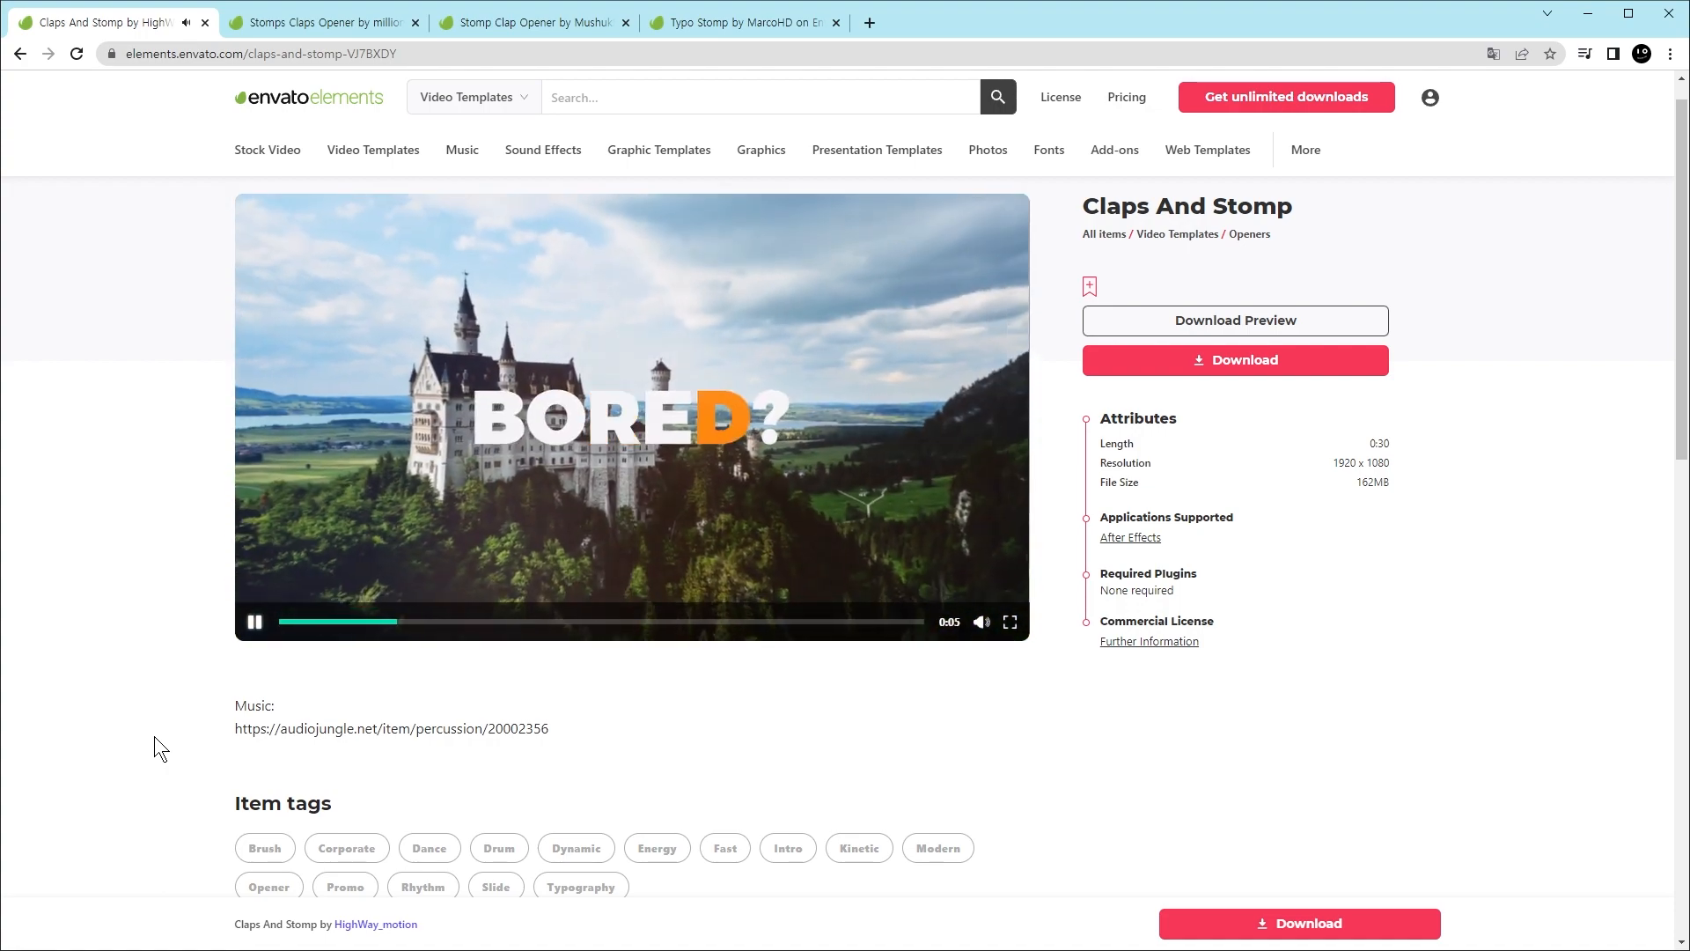
Step: Preview the stomp opener templates and play the At Stomps Logo track in the Stomp Claps Promo collection
key(ctrl+Tab)
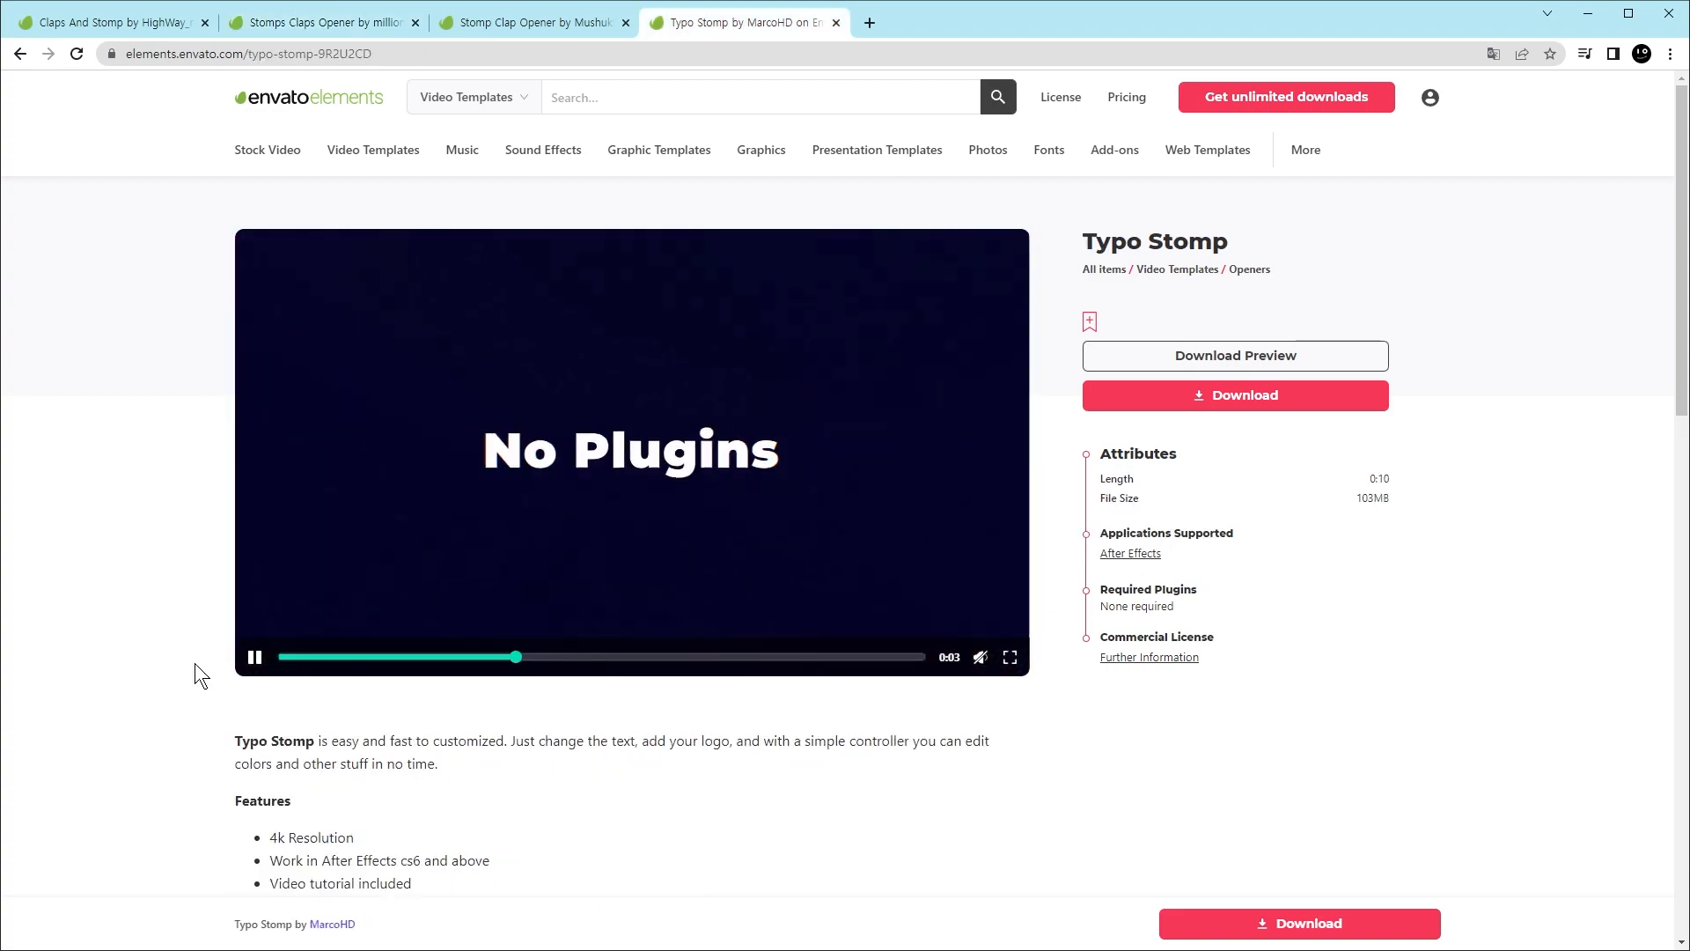
click(281, 659)
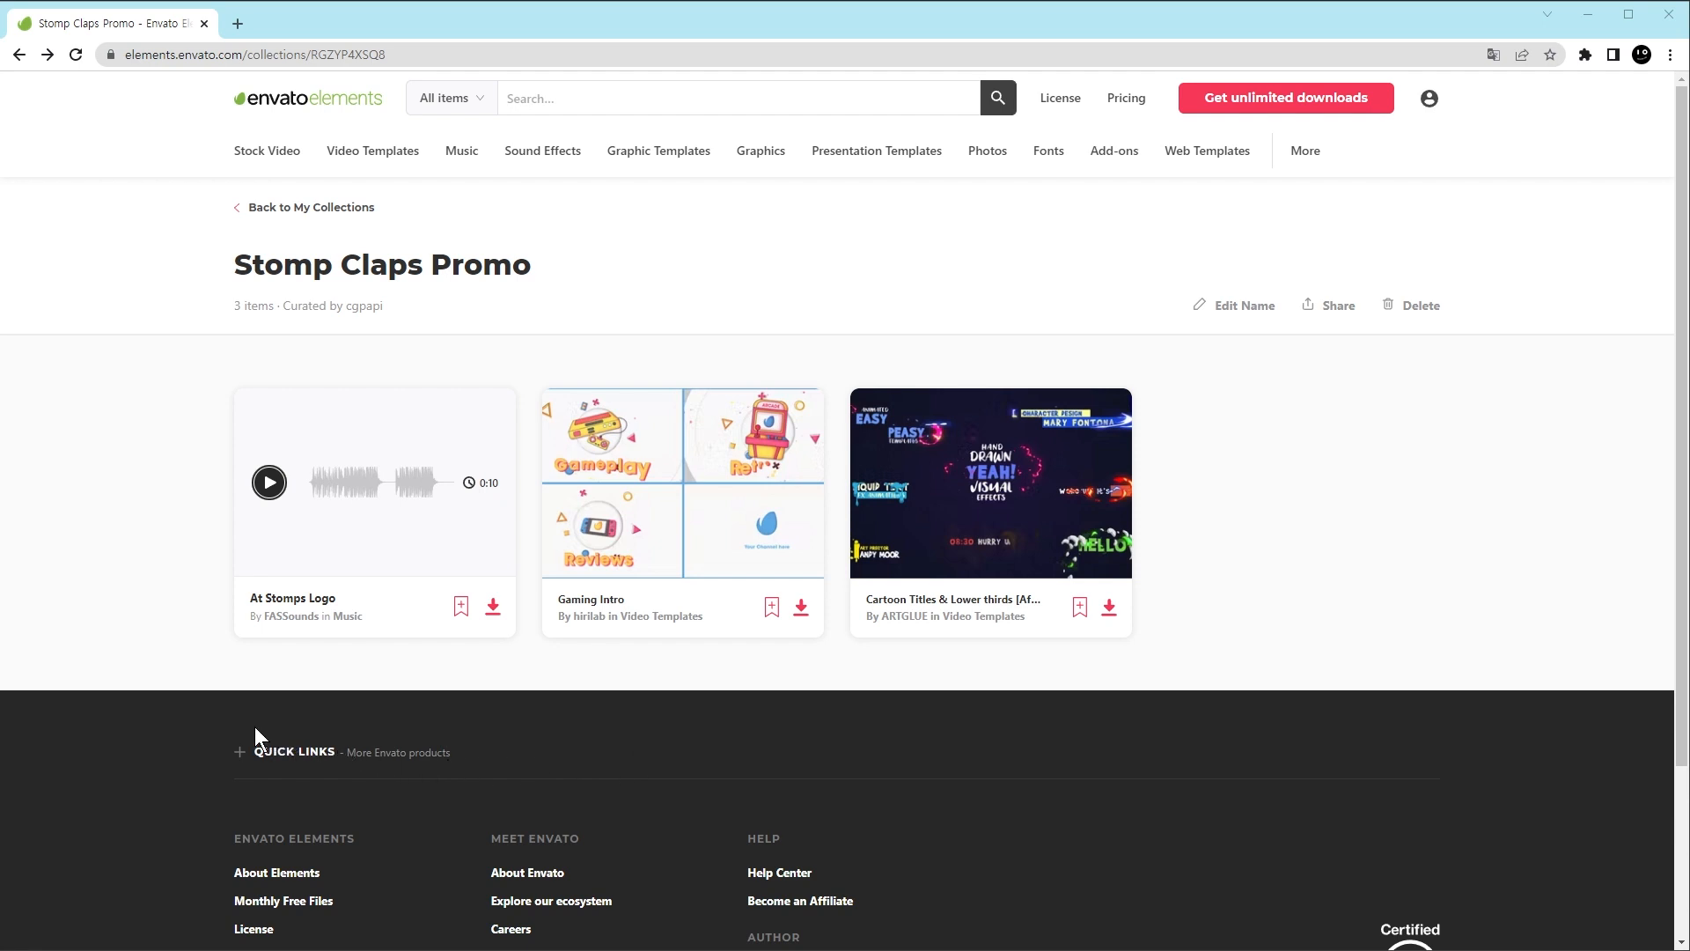
click(270, 482)
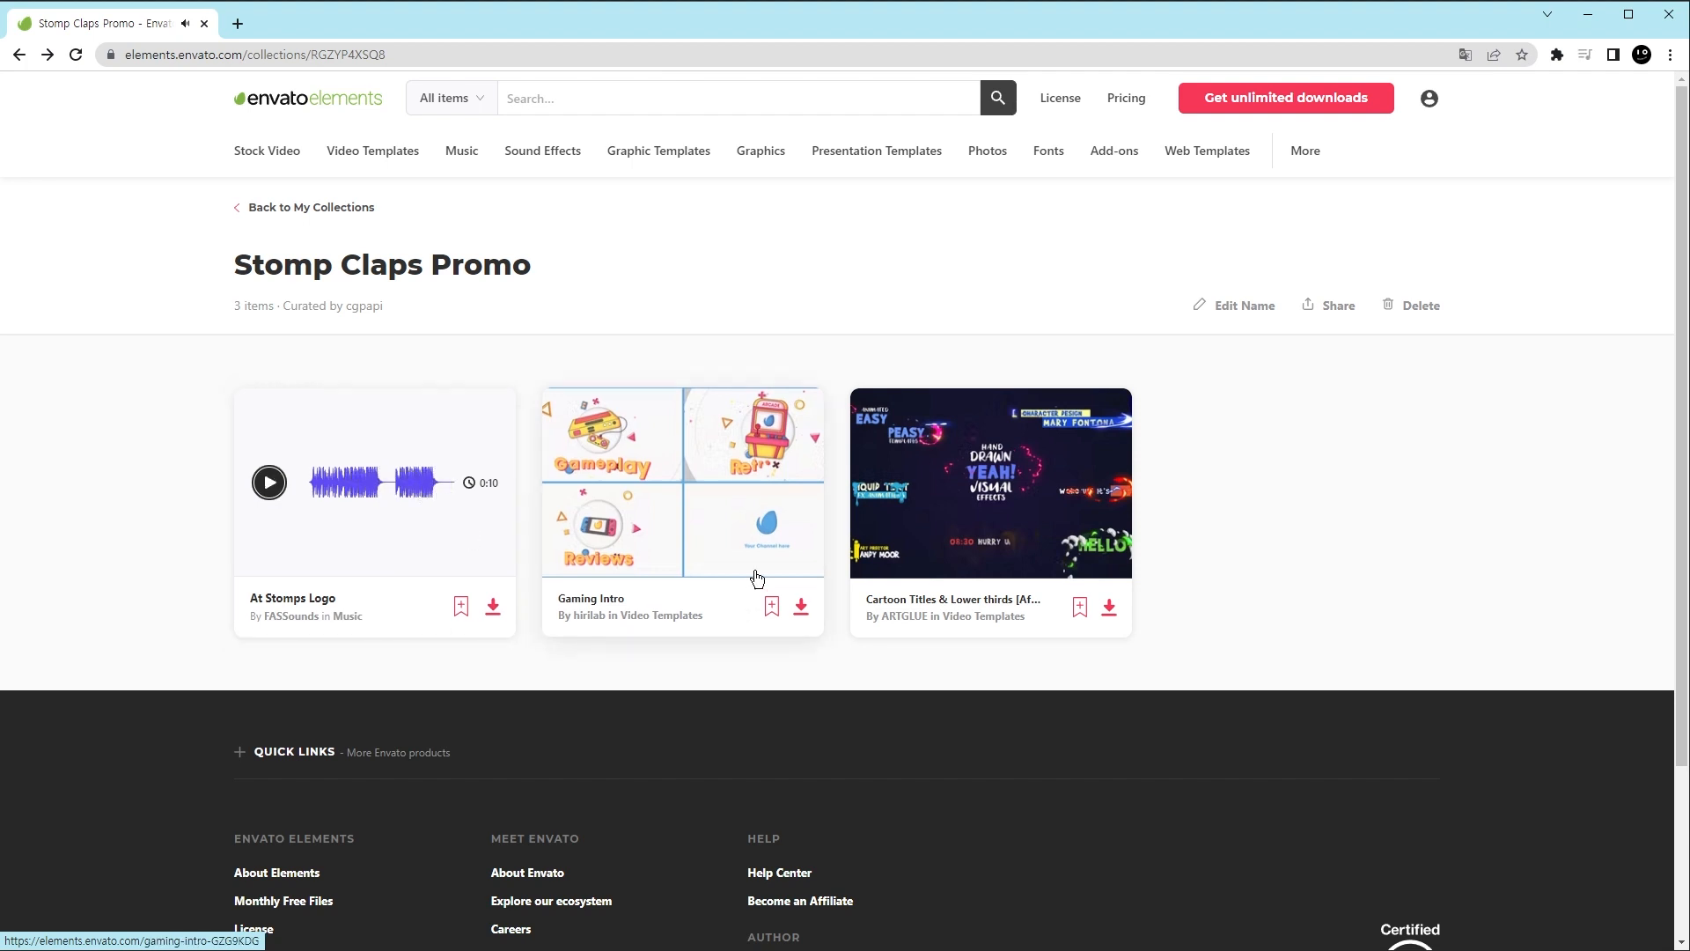
click(808, 563)
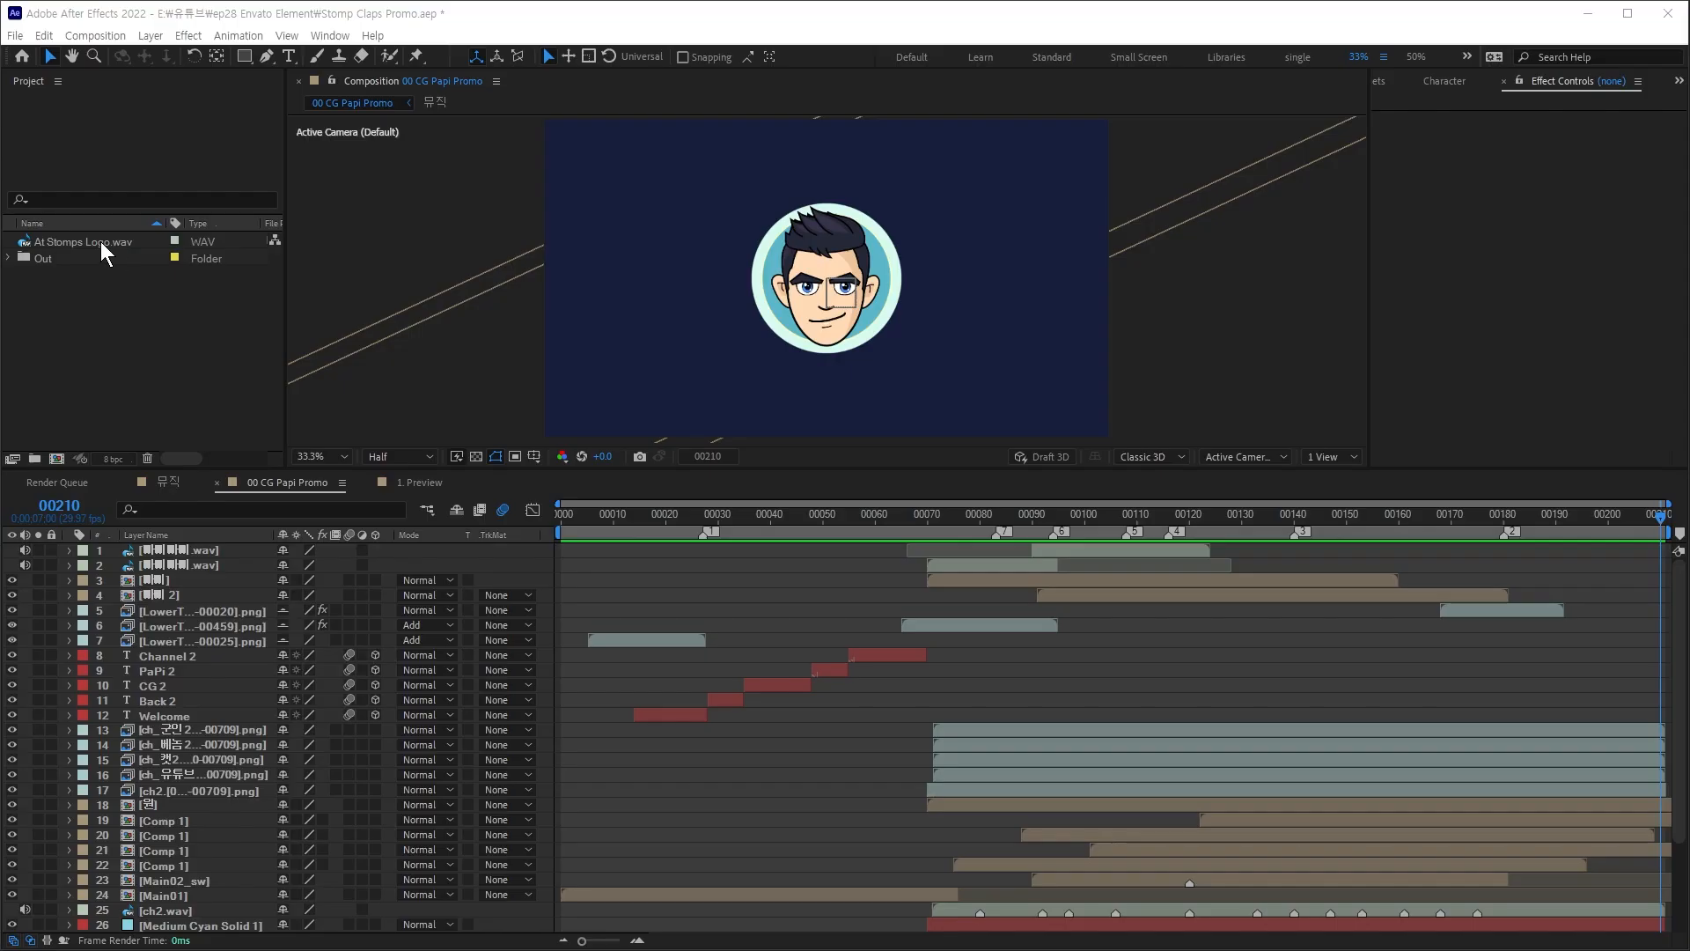
Step: Create a composition from At Stomps Logo.wav and name it 01 music
click(81, 243)
drag(76, 250, 56, 458)
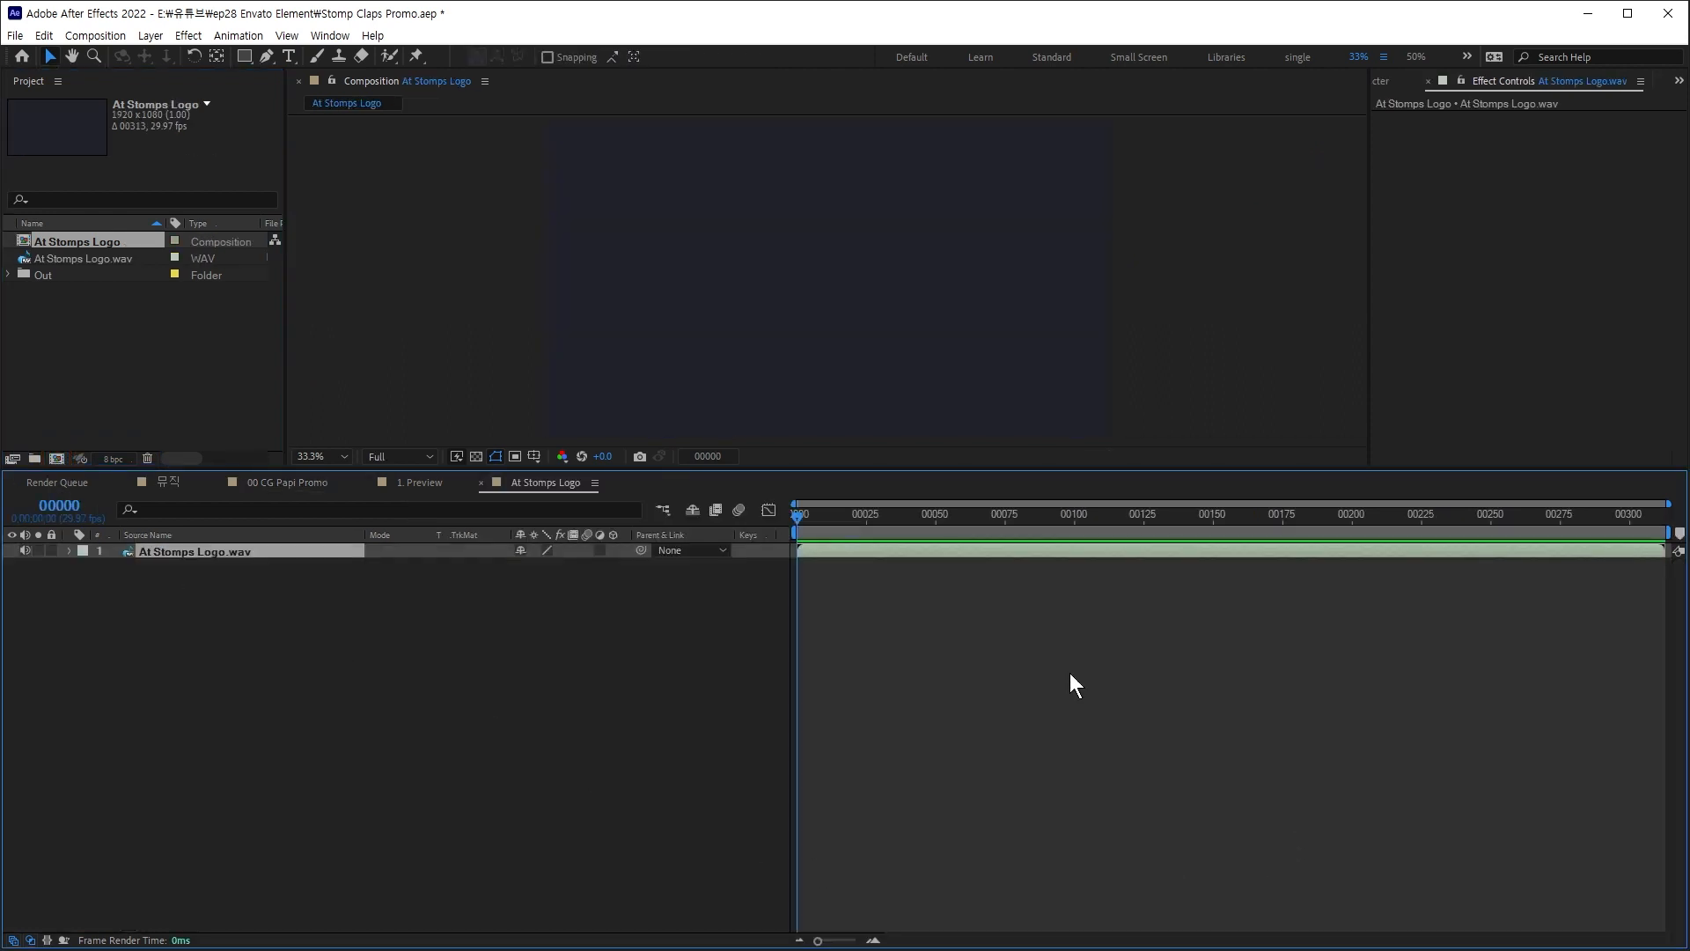
key(ctrl+k)
key(BackSpace)
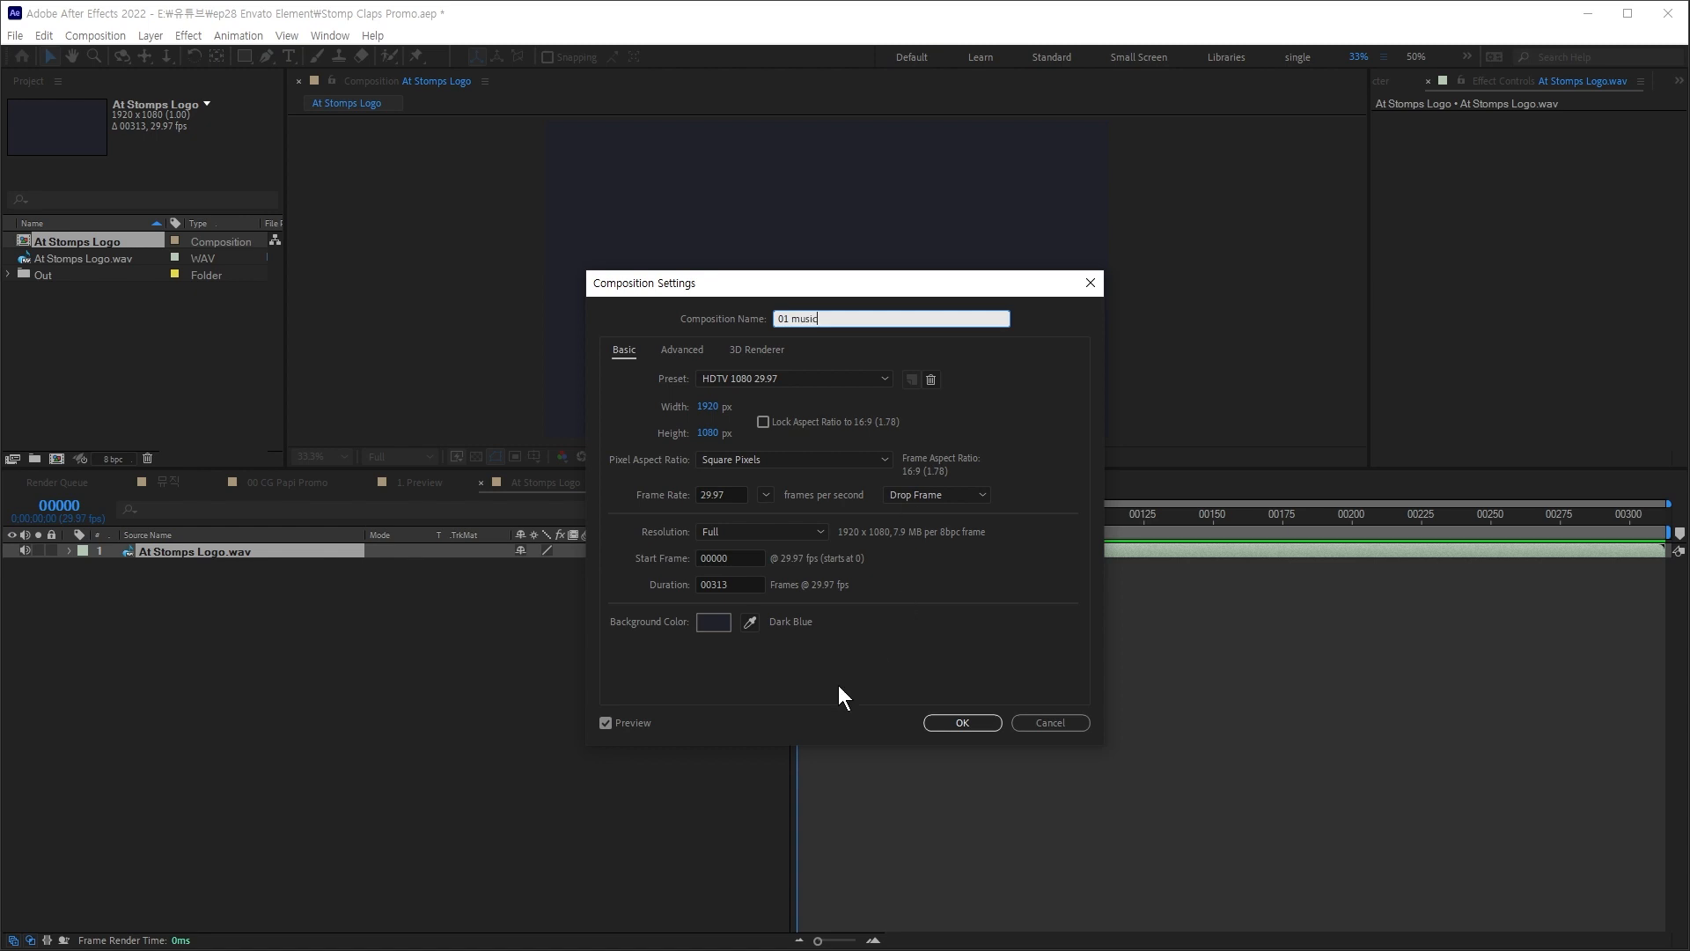
click(702, 585)
key(Return)
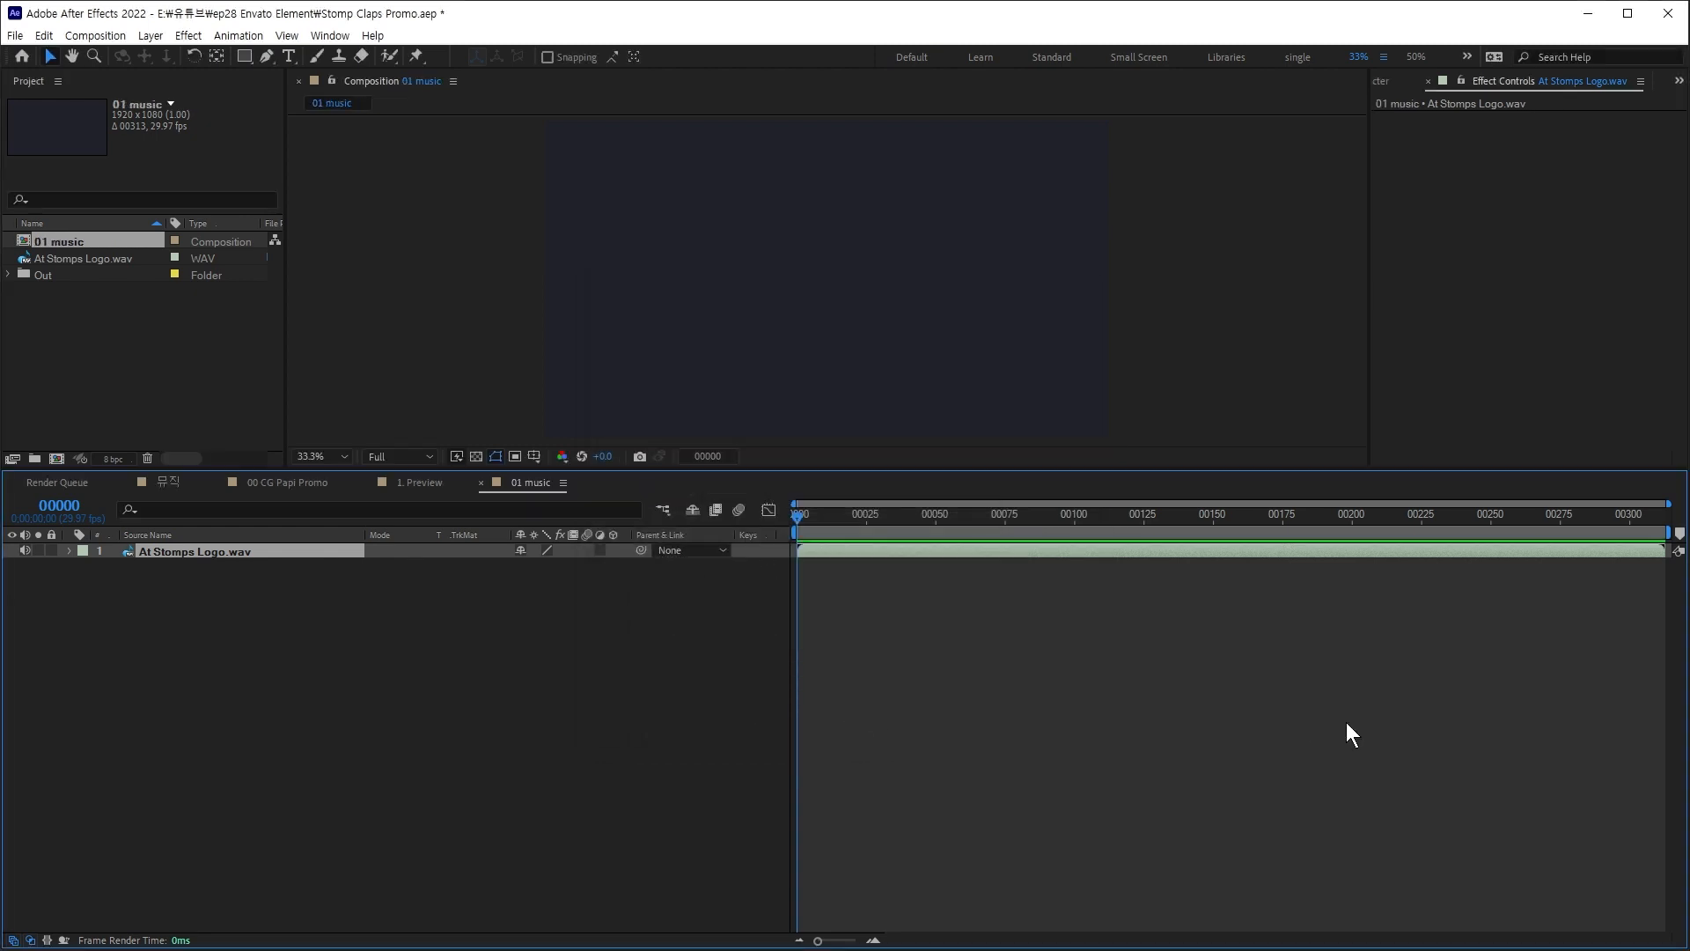
Step: Place a composition marker at frame 210 and reveal the audio layer's waveform
click(81, 504)
text(210)
key(Return)
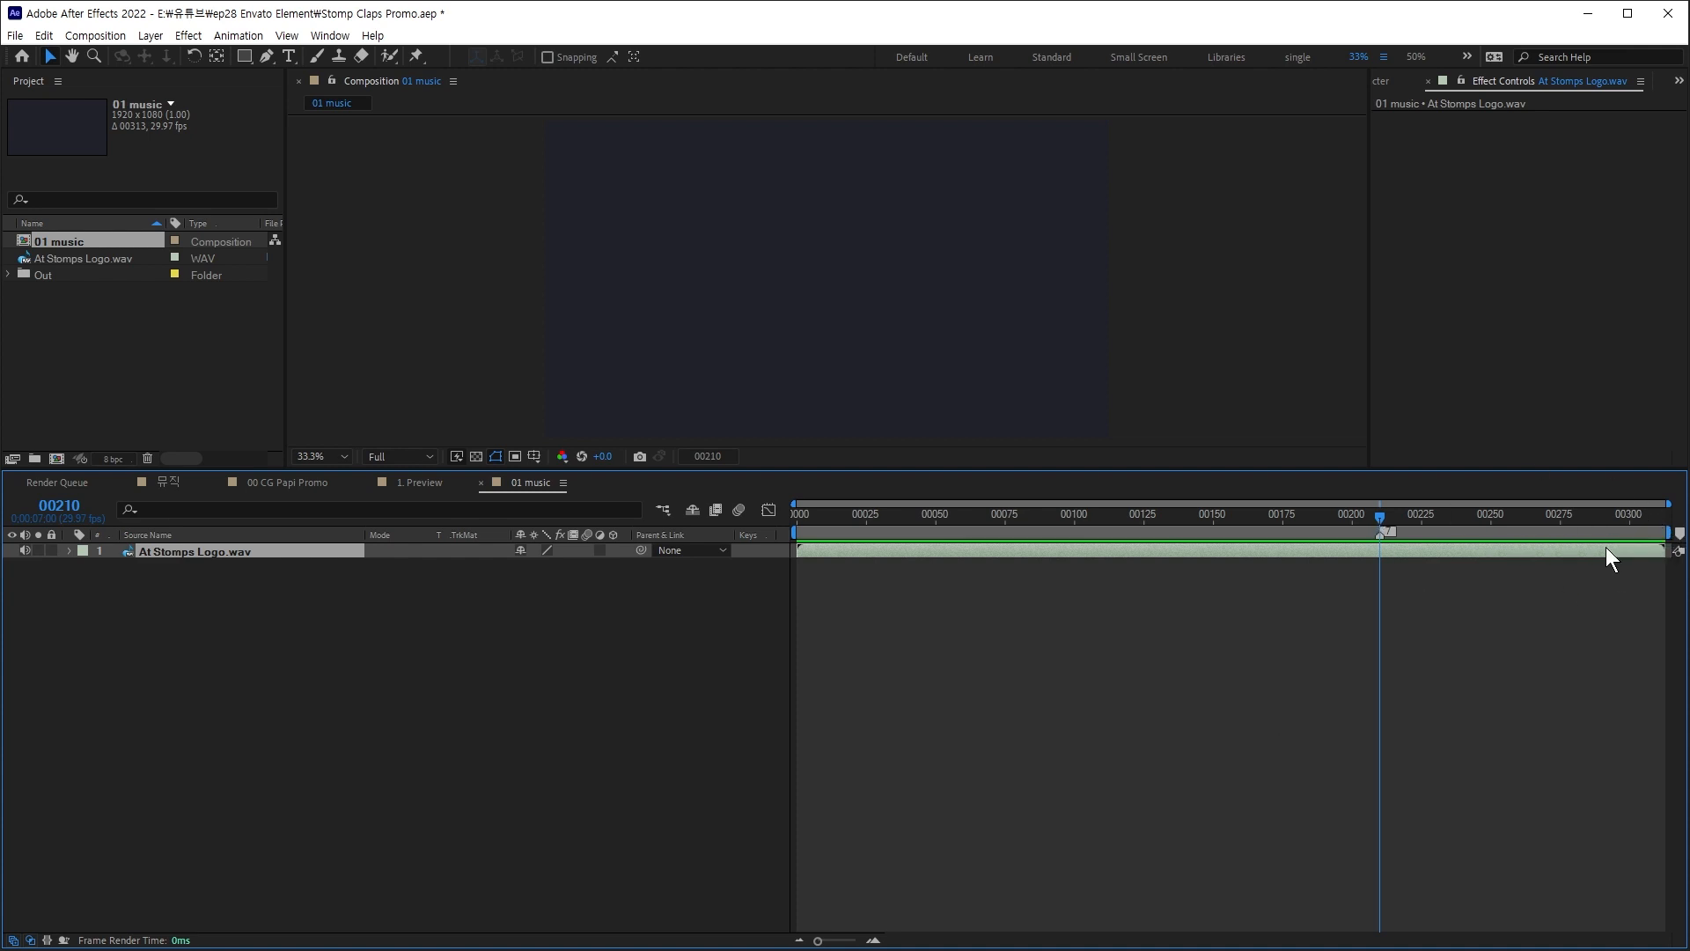
click(82, 568)
click(99, 597)
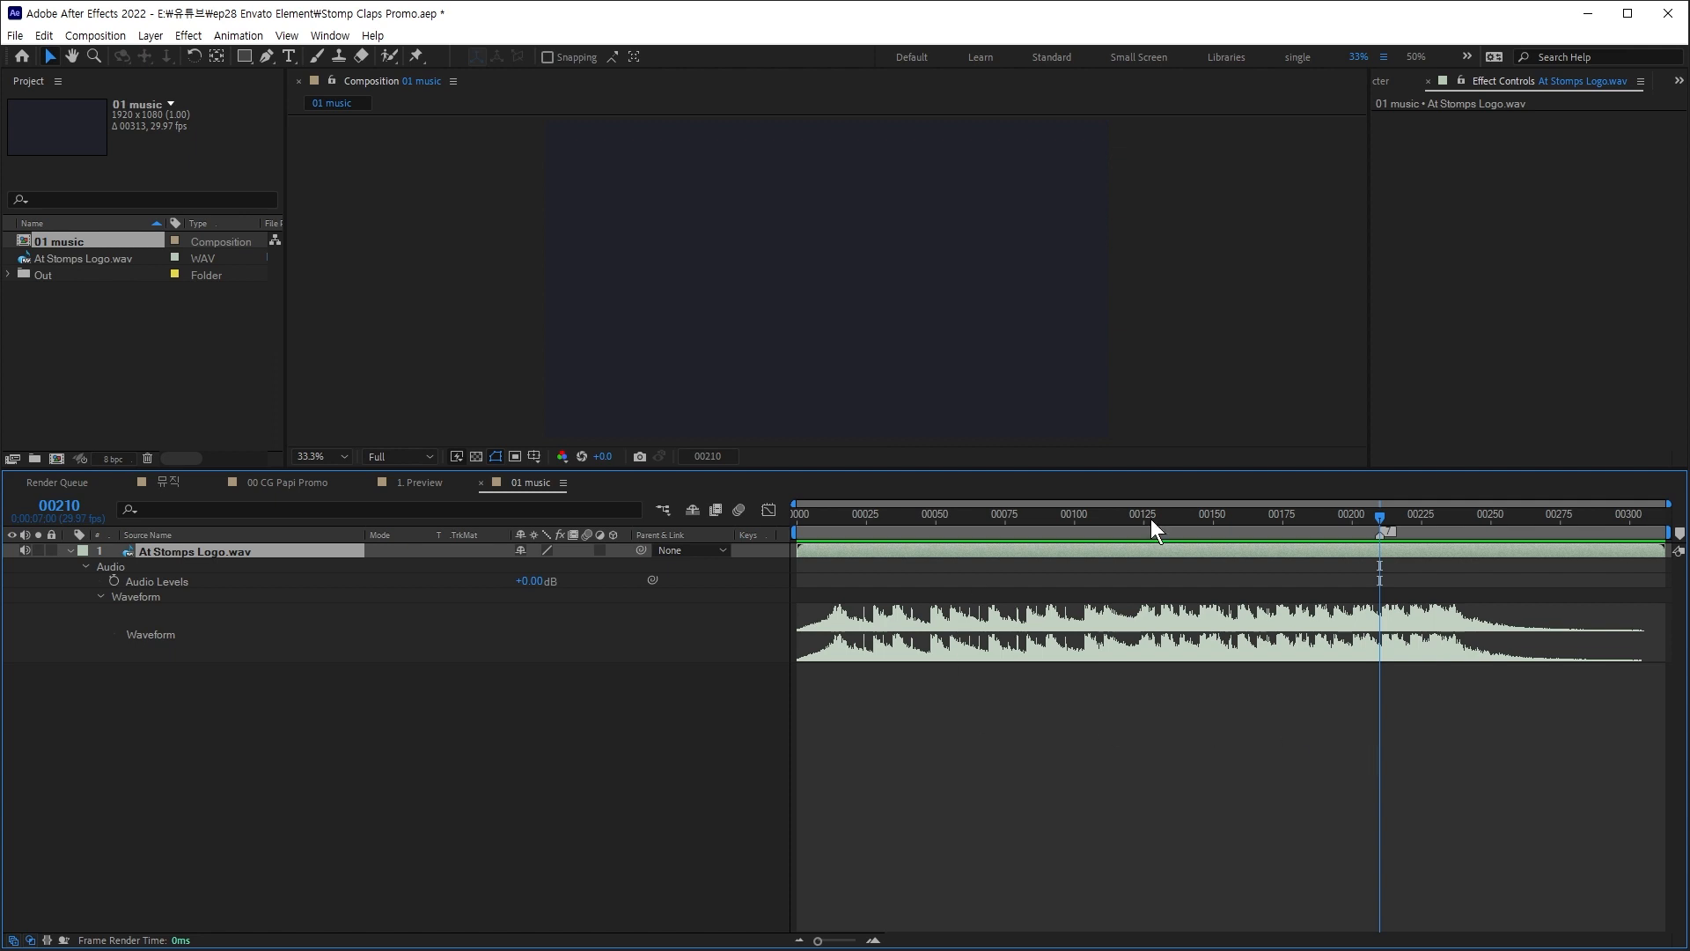
Step: Play back the music to find the main beats and add layer markers on them
click(951, 740)
key(space)
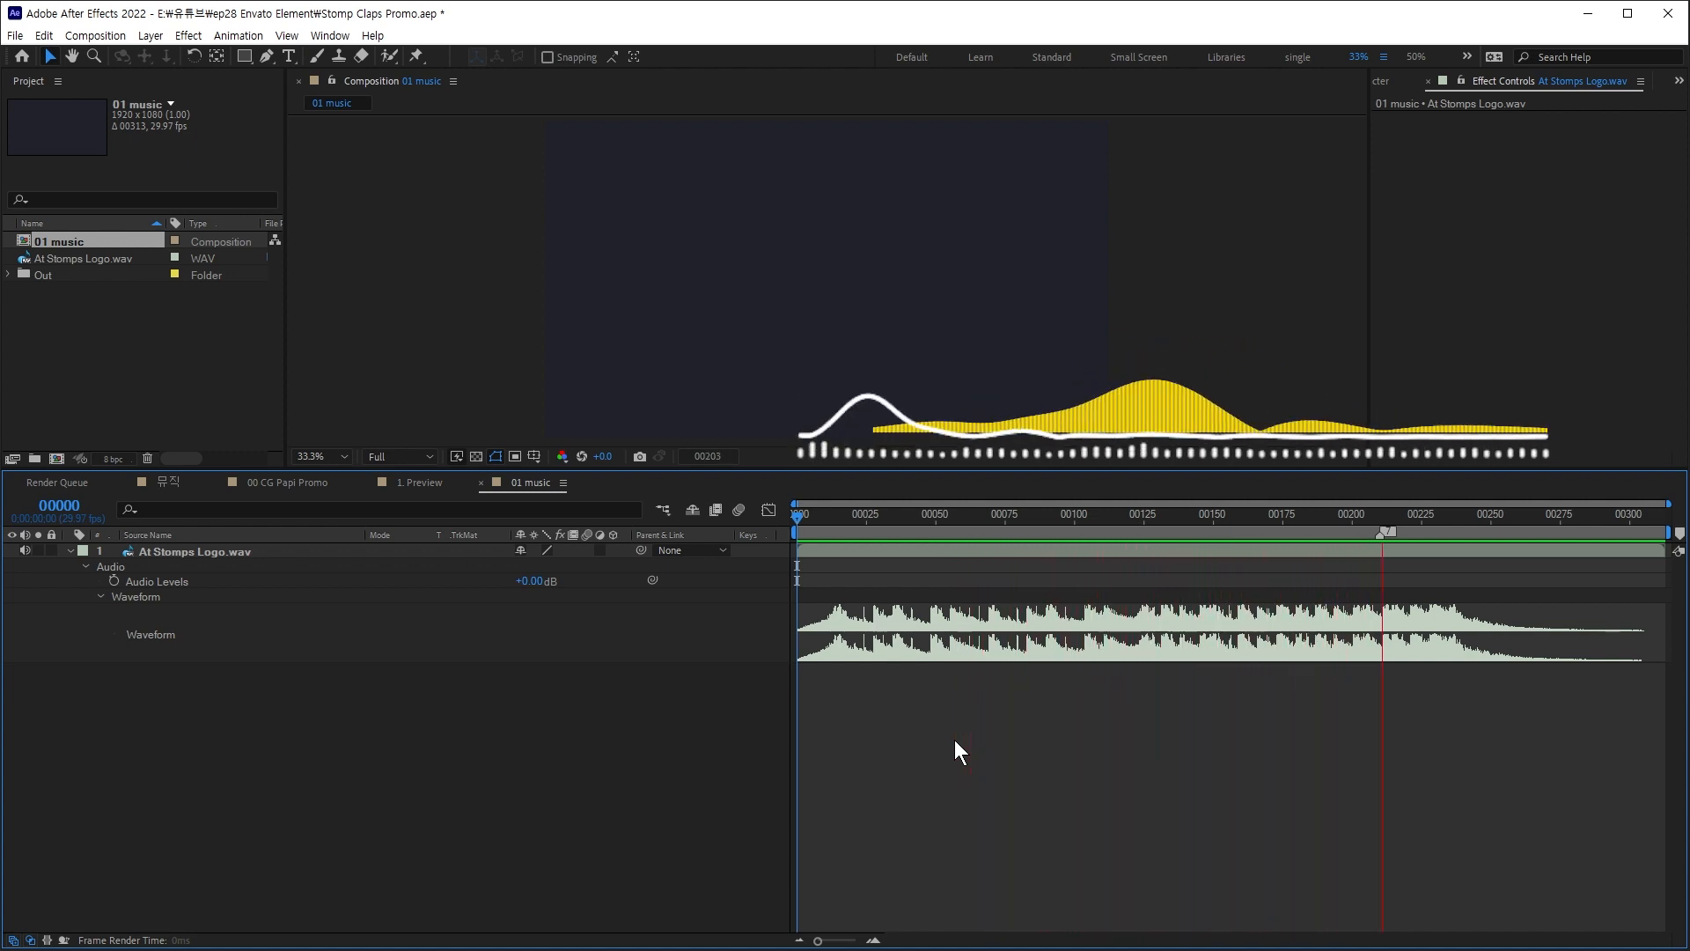
drag(963, 519, 947, 525)
key(space)
click(868, 524)
key(space)
key(KP_Multiply)
key(space)
key(space)
key(space)
Step: Split the At Stomps Logo.wav layer at a marked beat and reveal the new piece's waveform
mouse_move(1111, 555)
mouse_down()
mouse_move(1136, 558)
mouse_move(1128, 535)
mouse_move(1015, 569)
mouse_move(964, 554)
mouse_up()
key(j)
key(j)
key(ctrl+shift+d)
click(71, 551)
click(86, 567)
click(101, 596)
Step: Trim the upper audio layer's start, line its beat marker up with frame 68, and play back the join
key(alt+[)
drag(994, 555, 1053, 550)
click(1110, 881)
key(j)
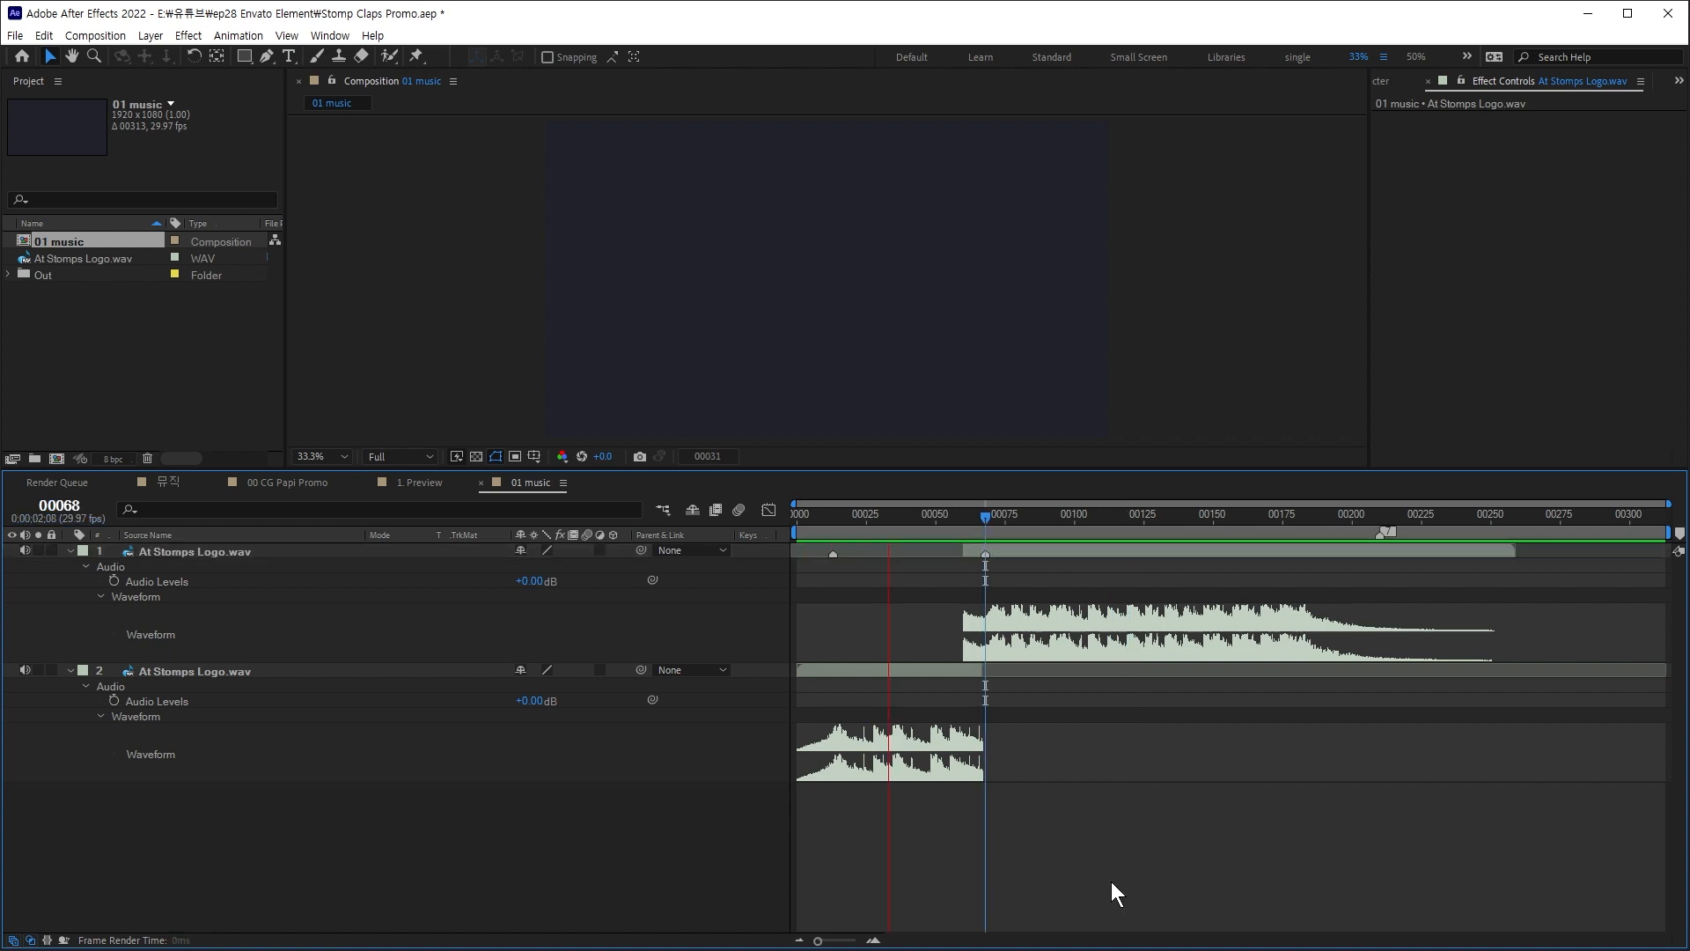
key(space)
drag(822, 525, 947, 563)
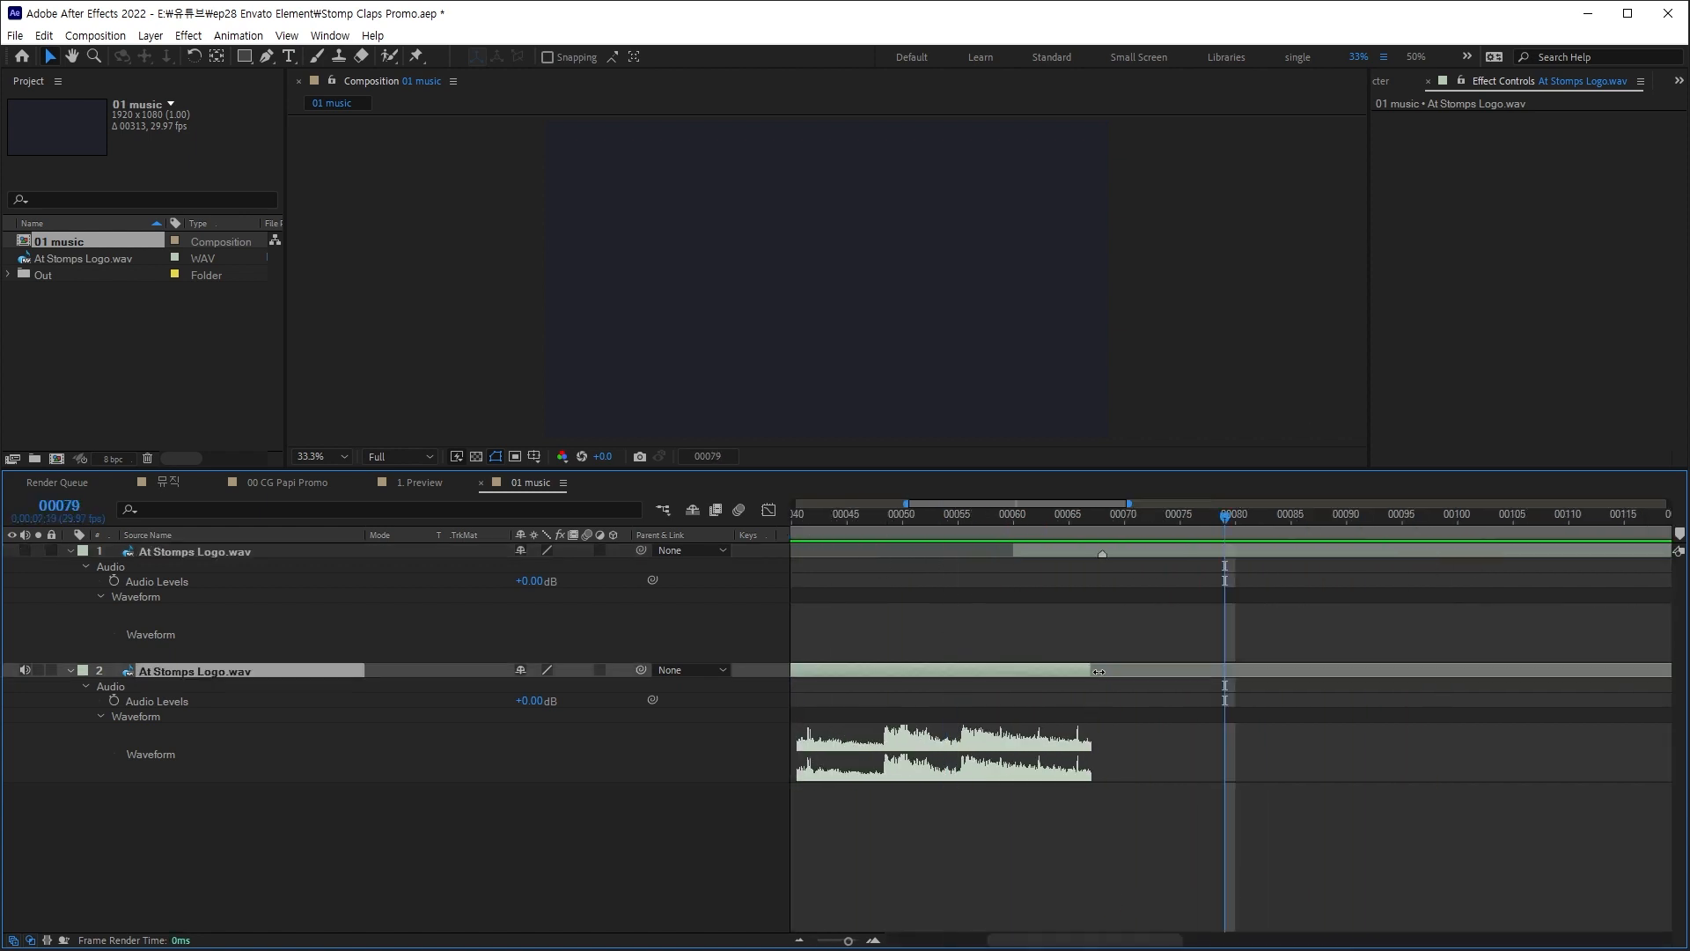
Step: Extend the lower audio layer's end slightly and fade its Audio Levels to -10 dB with keyframes at frames 59 and 68
drag(1090, 672, 1112, 685)
key(j)
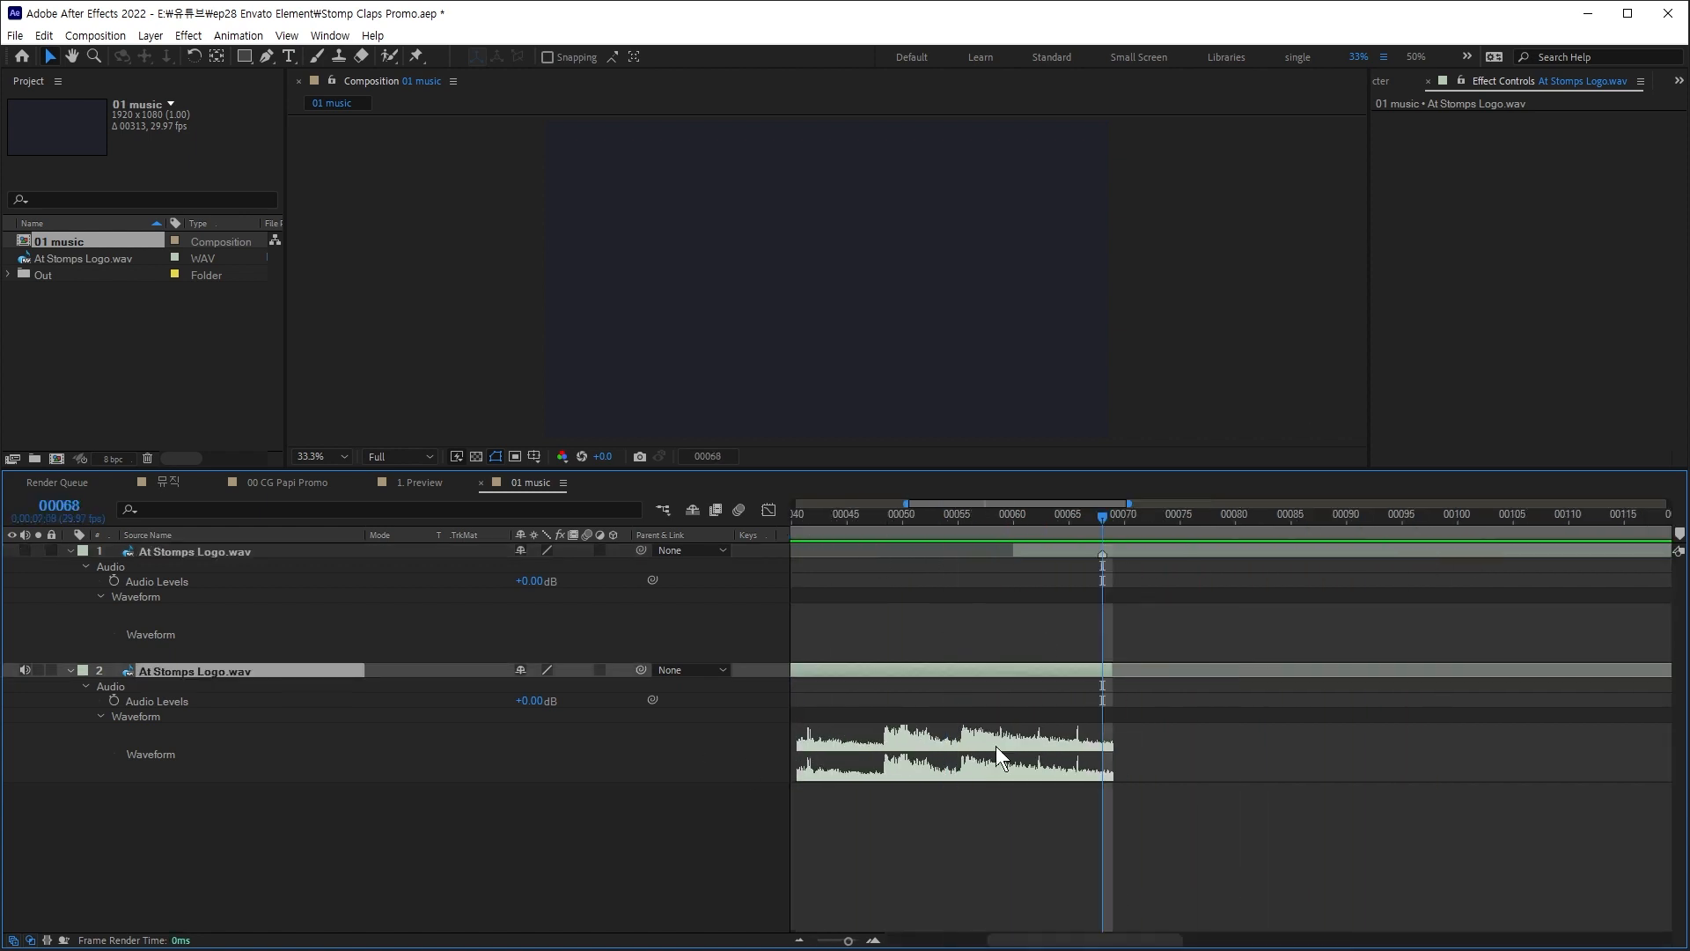
click(113, 700)
key(shift+Page_Up)
key(Page_Down)
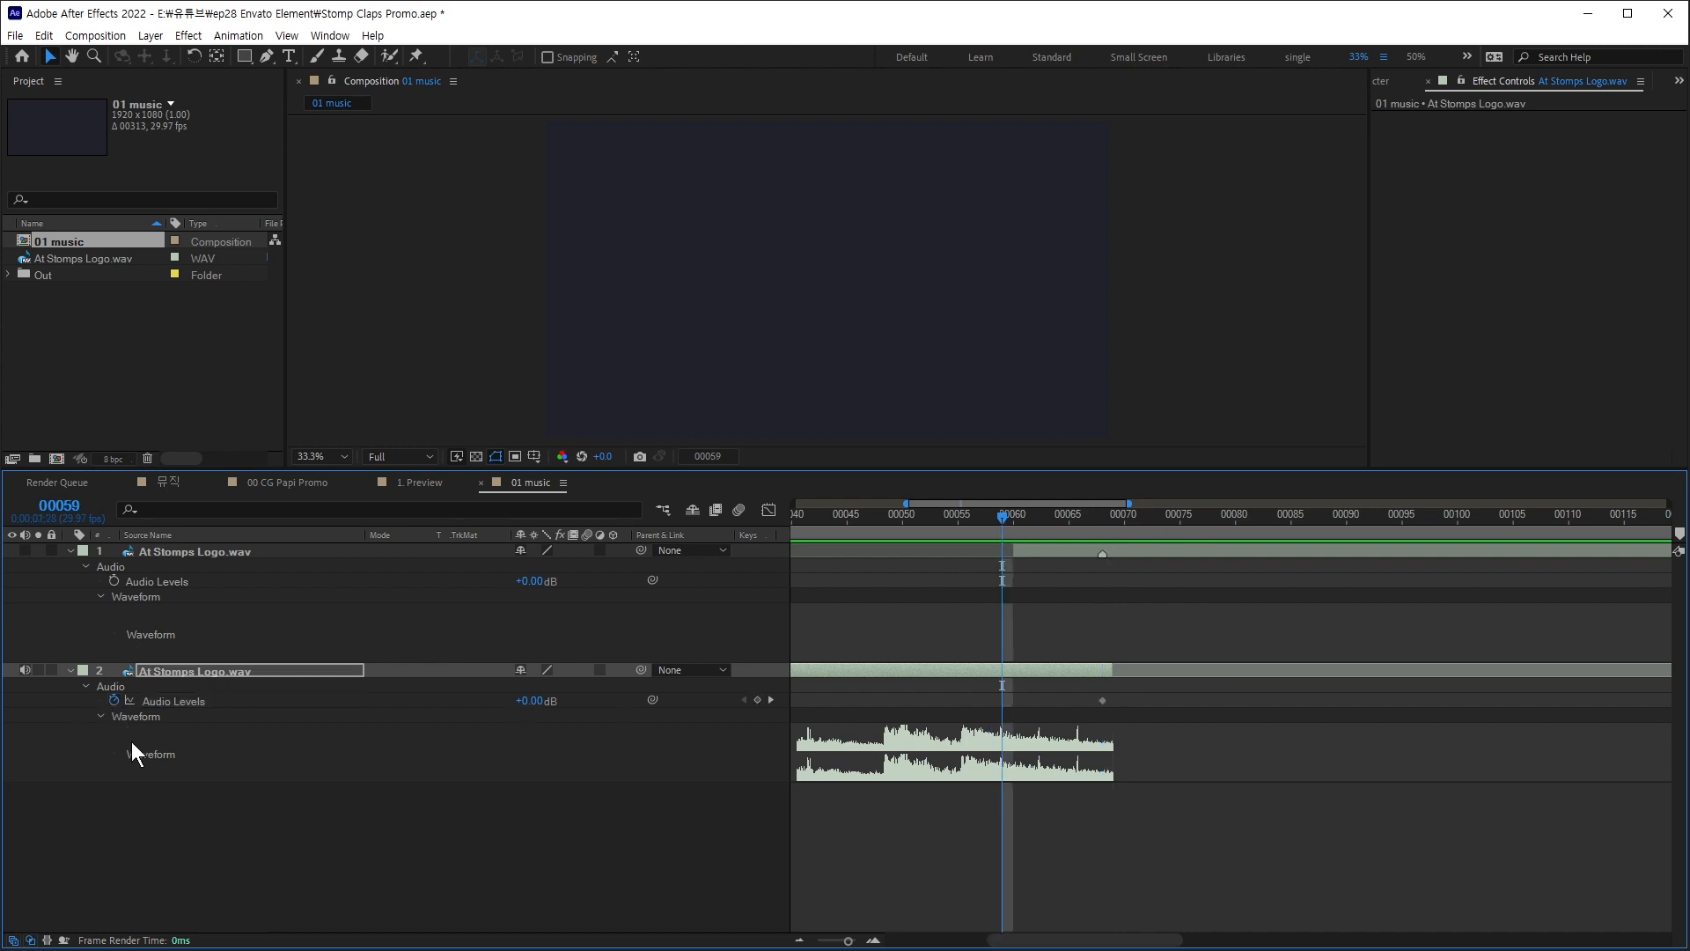
click(757, 700)
click(771, 700)
Step: Play back the lower layer's fade-out and fine-tune its end point
key(space)
click(863, 522)
key(space)
key(space)
click(905, 521)
key(space)
key(space)
mouse_move(1113, 671)
mouse_down()
mouse_move(1147, 672)
mouse_move(1112, 700)
mouse_move(1113, 672)
mouse_up()
Step: Turn on the upper layer's audio and extend its start to about frame 55 so both layers overlap
click(24, 550)
drag(1014, 550, 957, 550)
drag(924, 519, 1003, 553)
drag(980, 520, 969, 526)
drag(947, 550, 970, 520)
Step: Add Audio Levels keyframes at the upper layer's start for a fade-in beginning at -10 dB
click(114, 581)
click(956, 550)
click(533, 583)
text(-10)
key(Return)
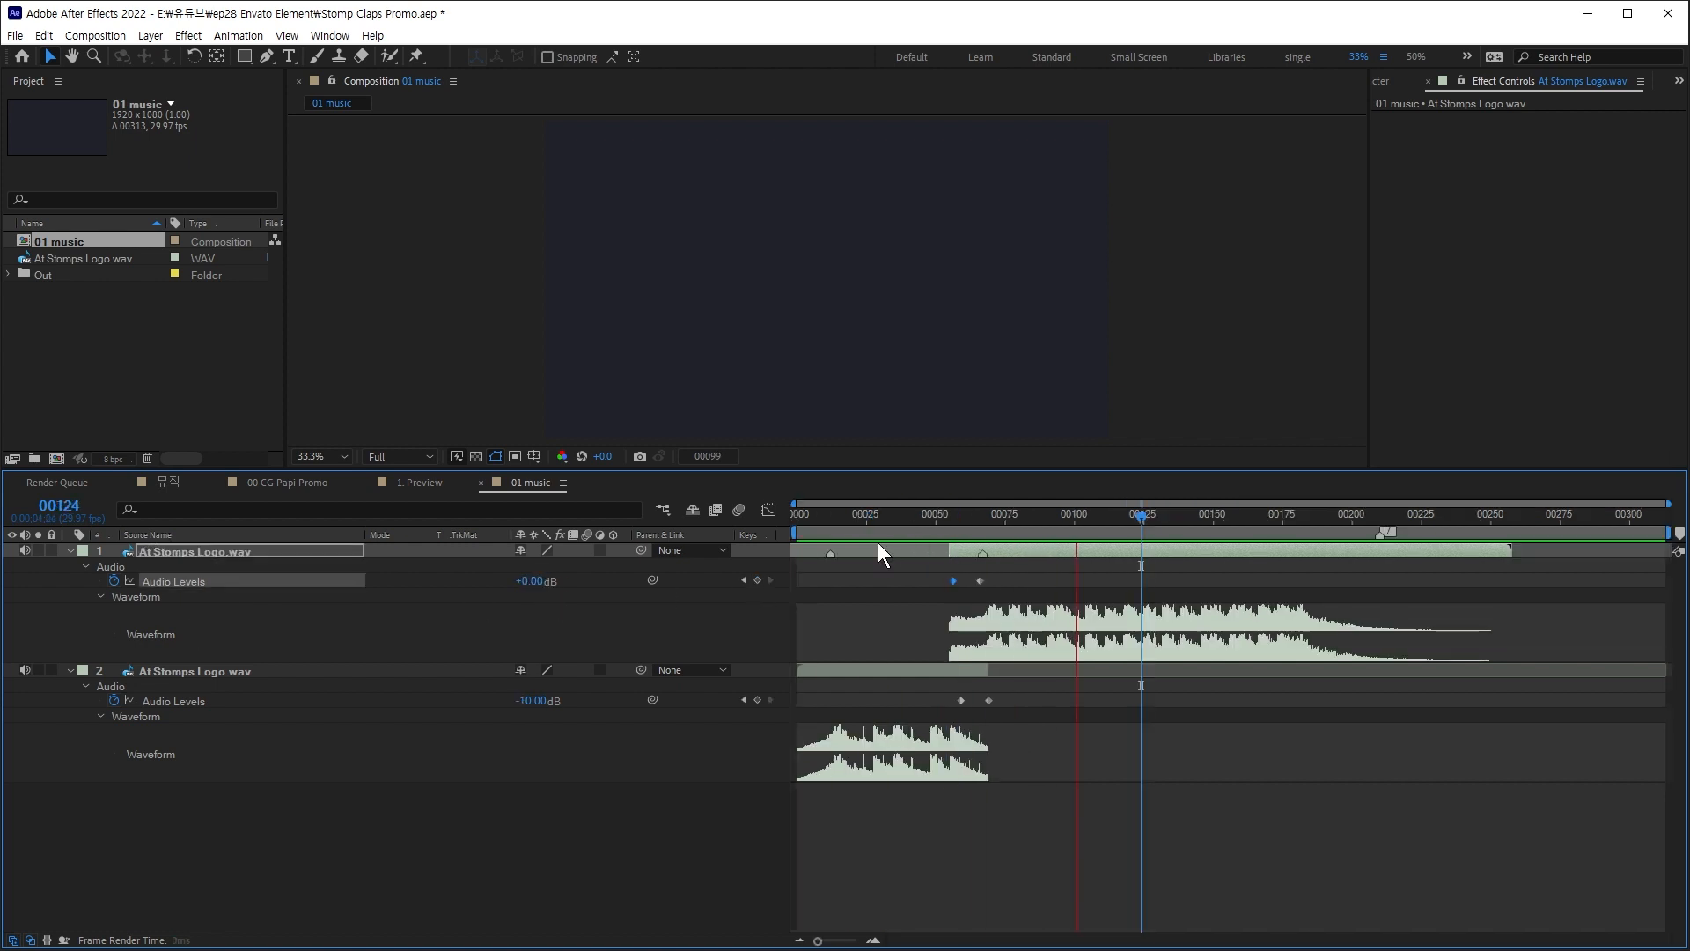
Step: Lower the upper layer's first Audio Levels keyframe to -15 dB and play back the crossfade
key(space)
key(j)
key(j)
key(j)
key(j)
click(531, 582)
text(-20)
key(Return)
click(894, 518)
key(space)
key(space)
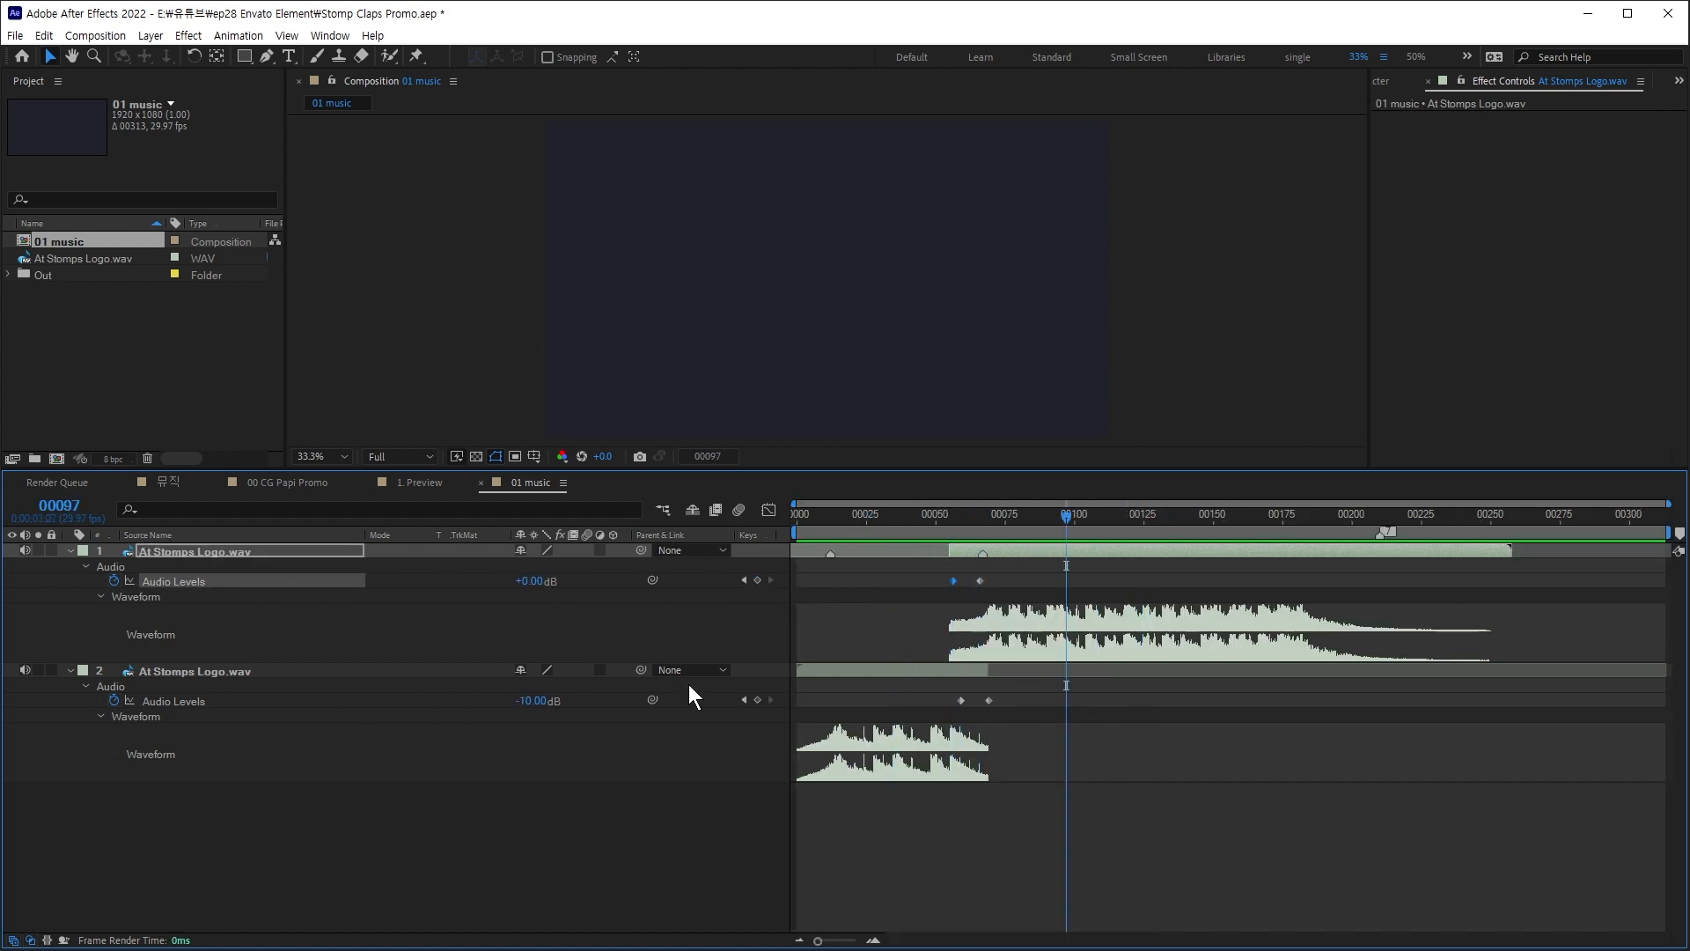
Step: Set the lower layer's last Audio Levels keyframe at frame 69 to -15 dB and replay the crossfade
key(j)
click(533, 701)
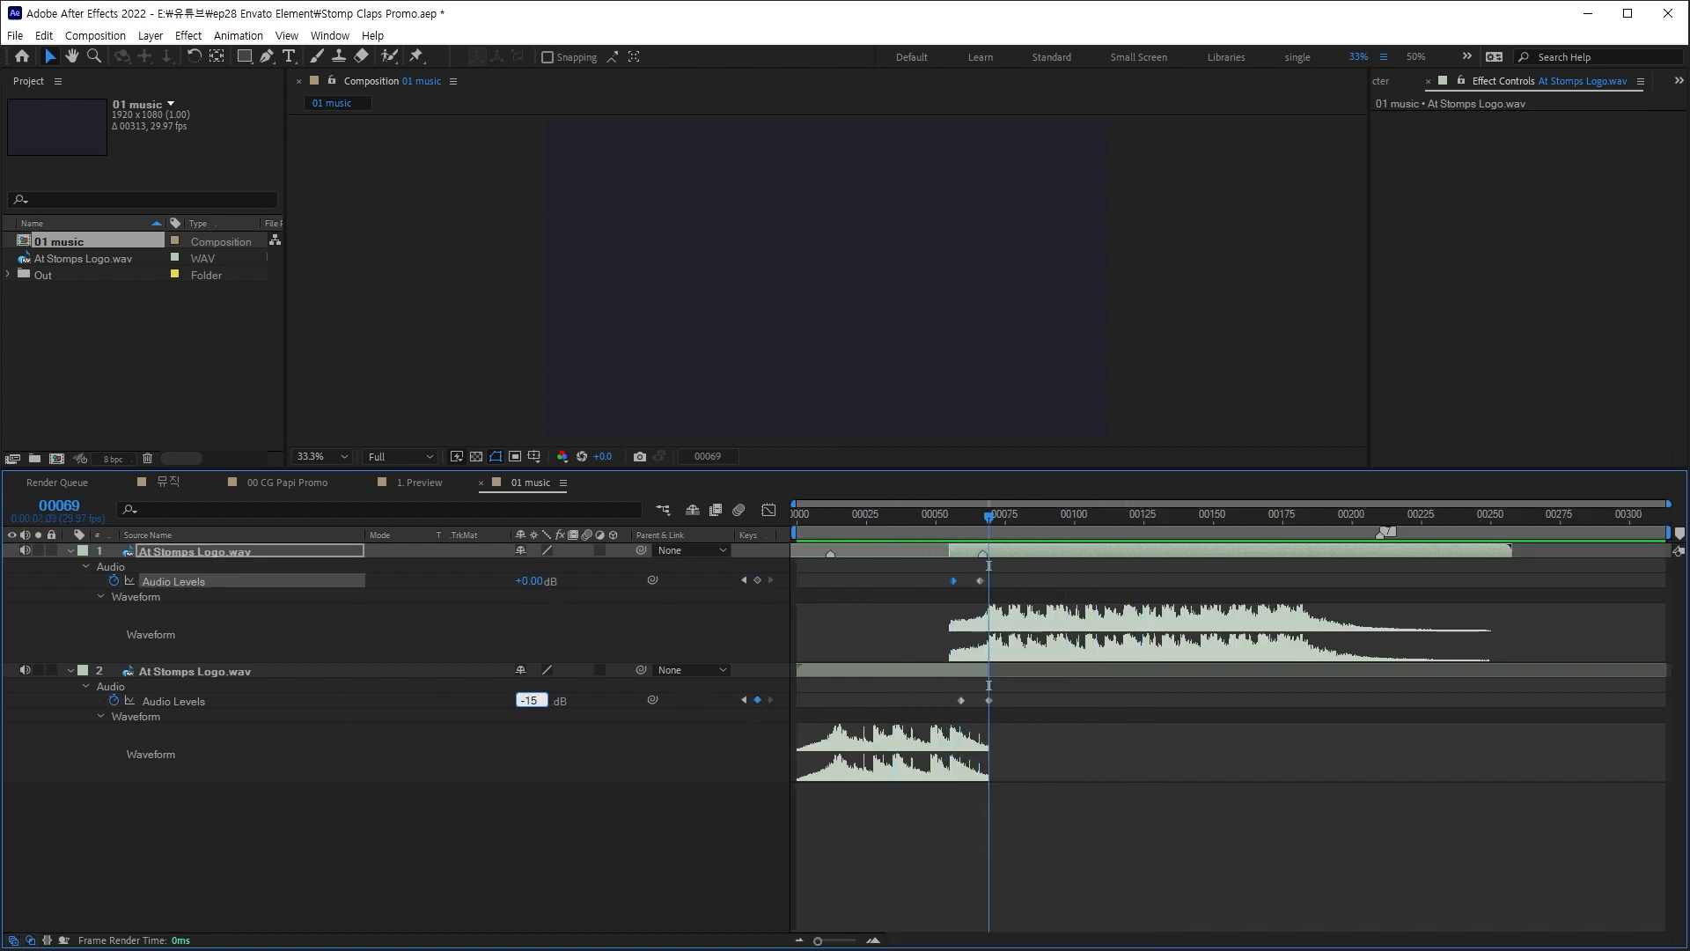
text(-15)
key(Return)
click(896, 516)
key(space)
key(space)
Step: Fade the upper layer's Audio Levels to -10 dB between frames 190 and 210, and trim the composition to the work area ending at frame 210
key(j)
click(757, 581)
key(shift+Page_Up)
key(shift+Page_Up)
click(757, 581)
key(k)
click(531, 582)
text(-10)
key(Return)
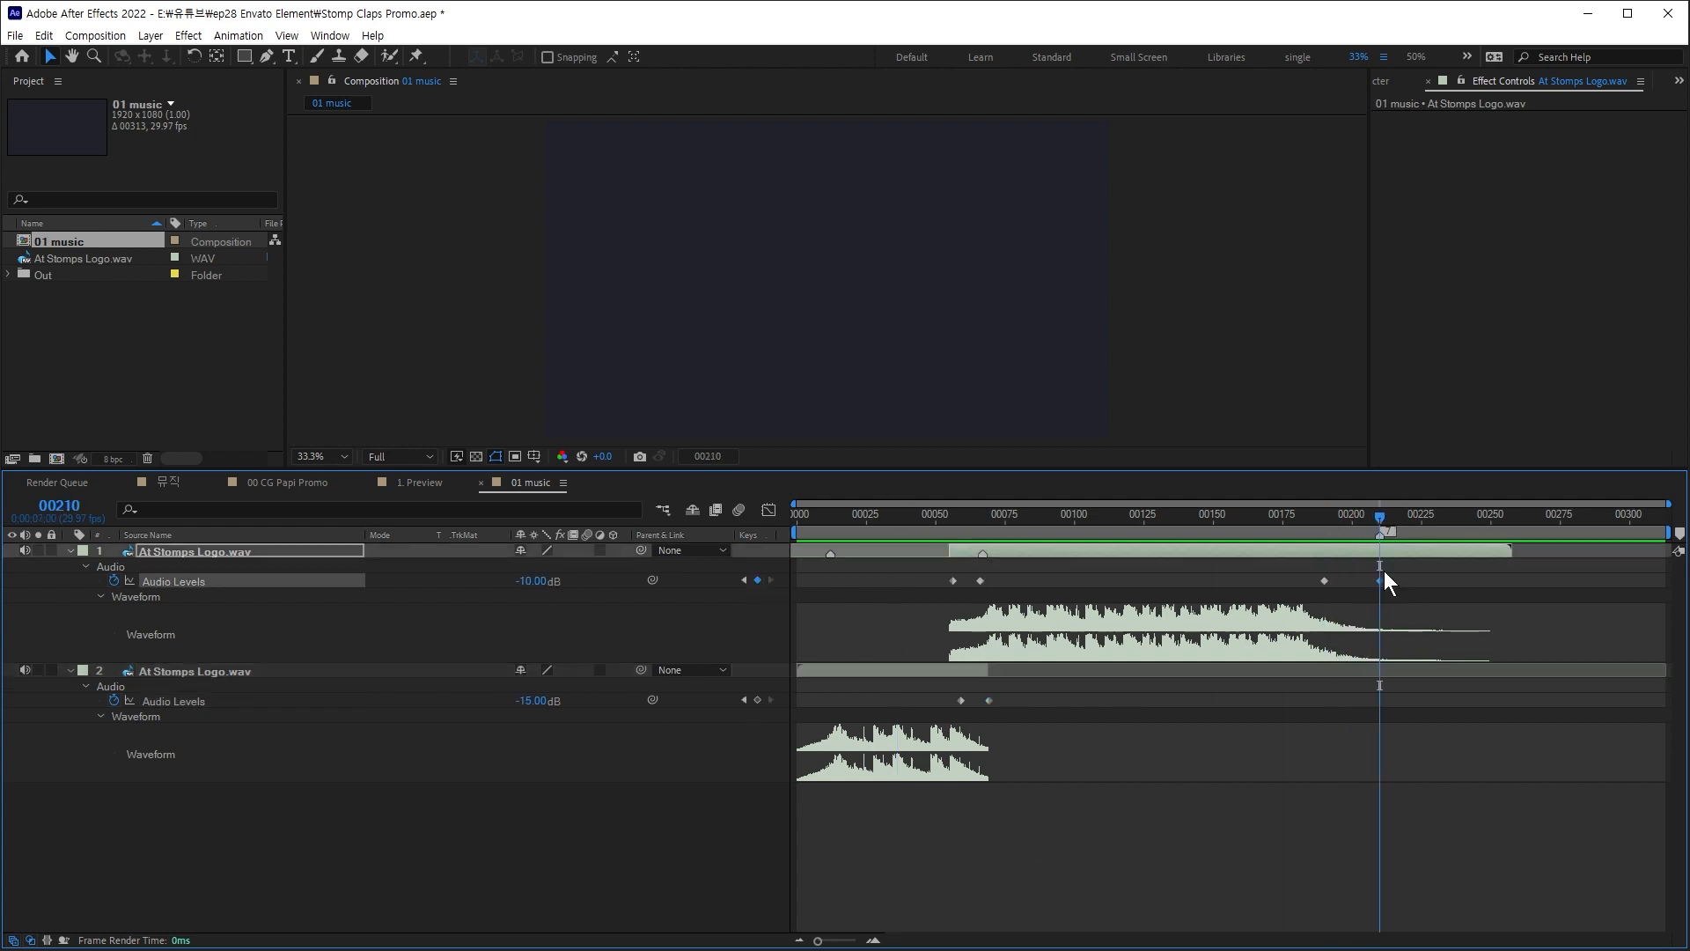
right_click(1314, 531)
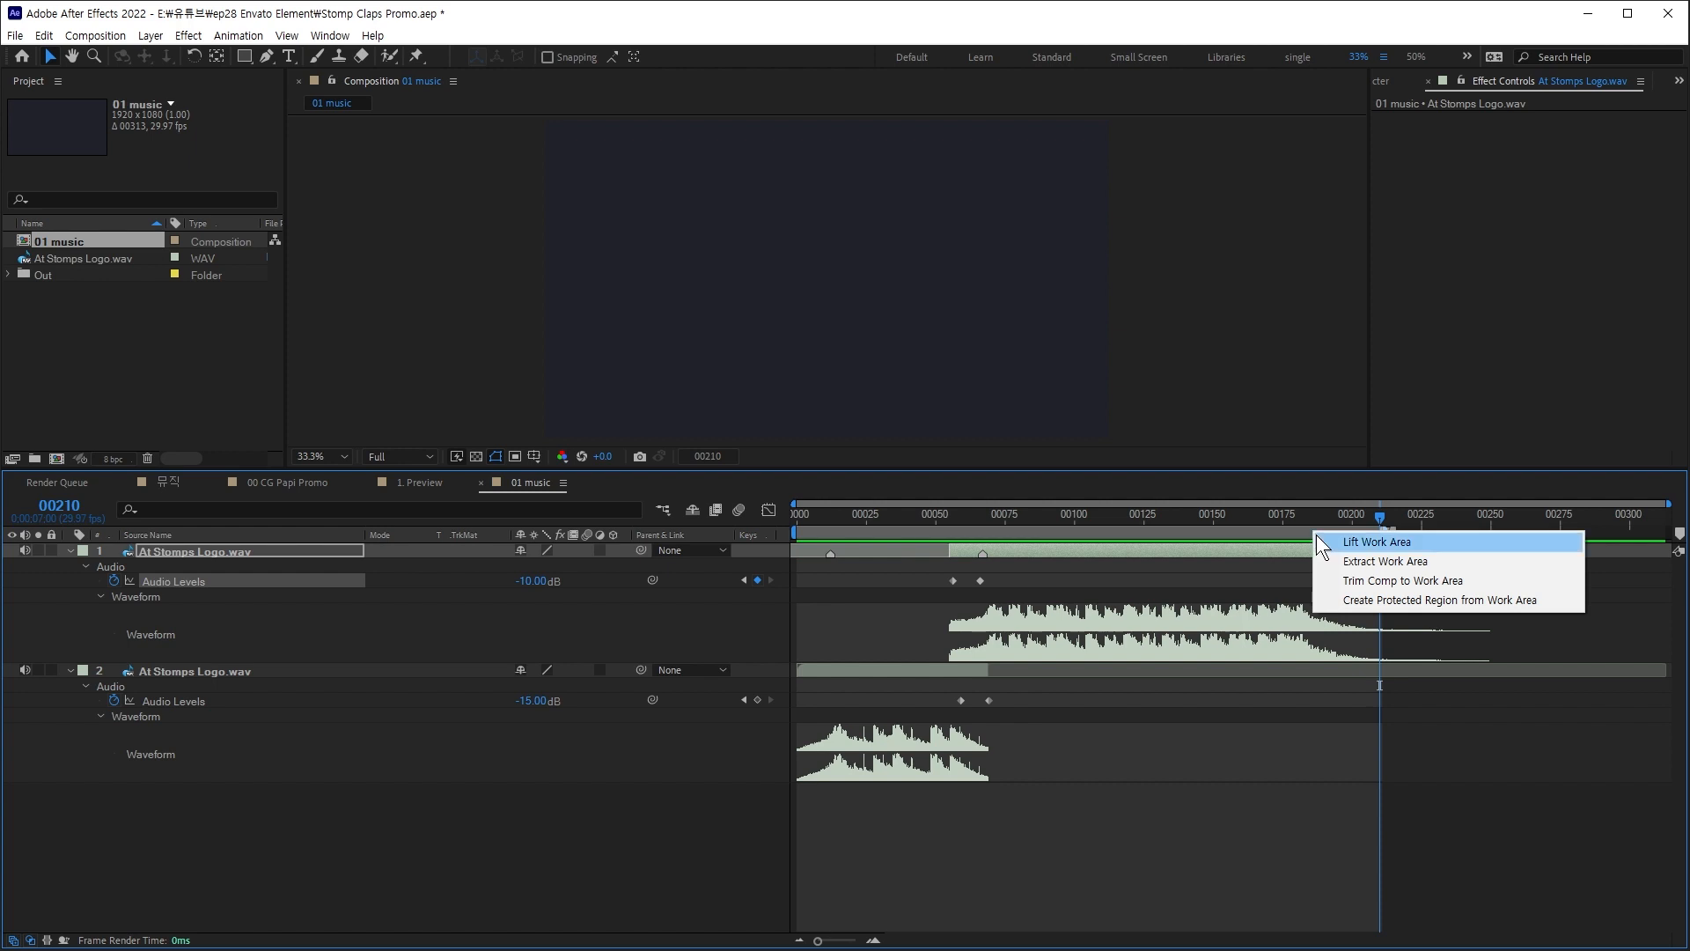
click(1339, 581)
Step: Set the upper layer's first Audio Levels keyframe to -20 dB and shift the layer two frames later, to start at frame 57
click(744, 580)
click(744, 580)
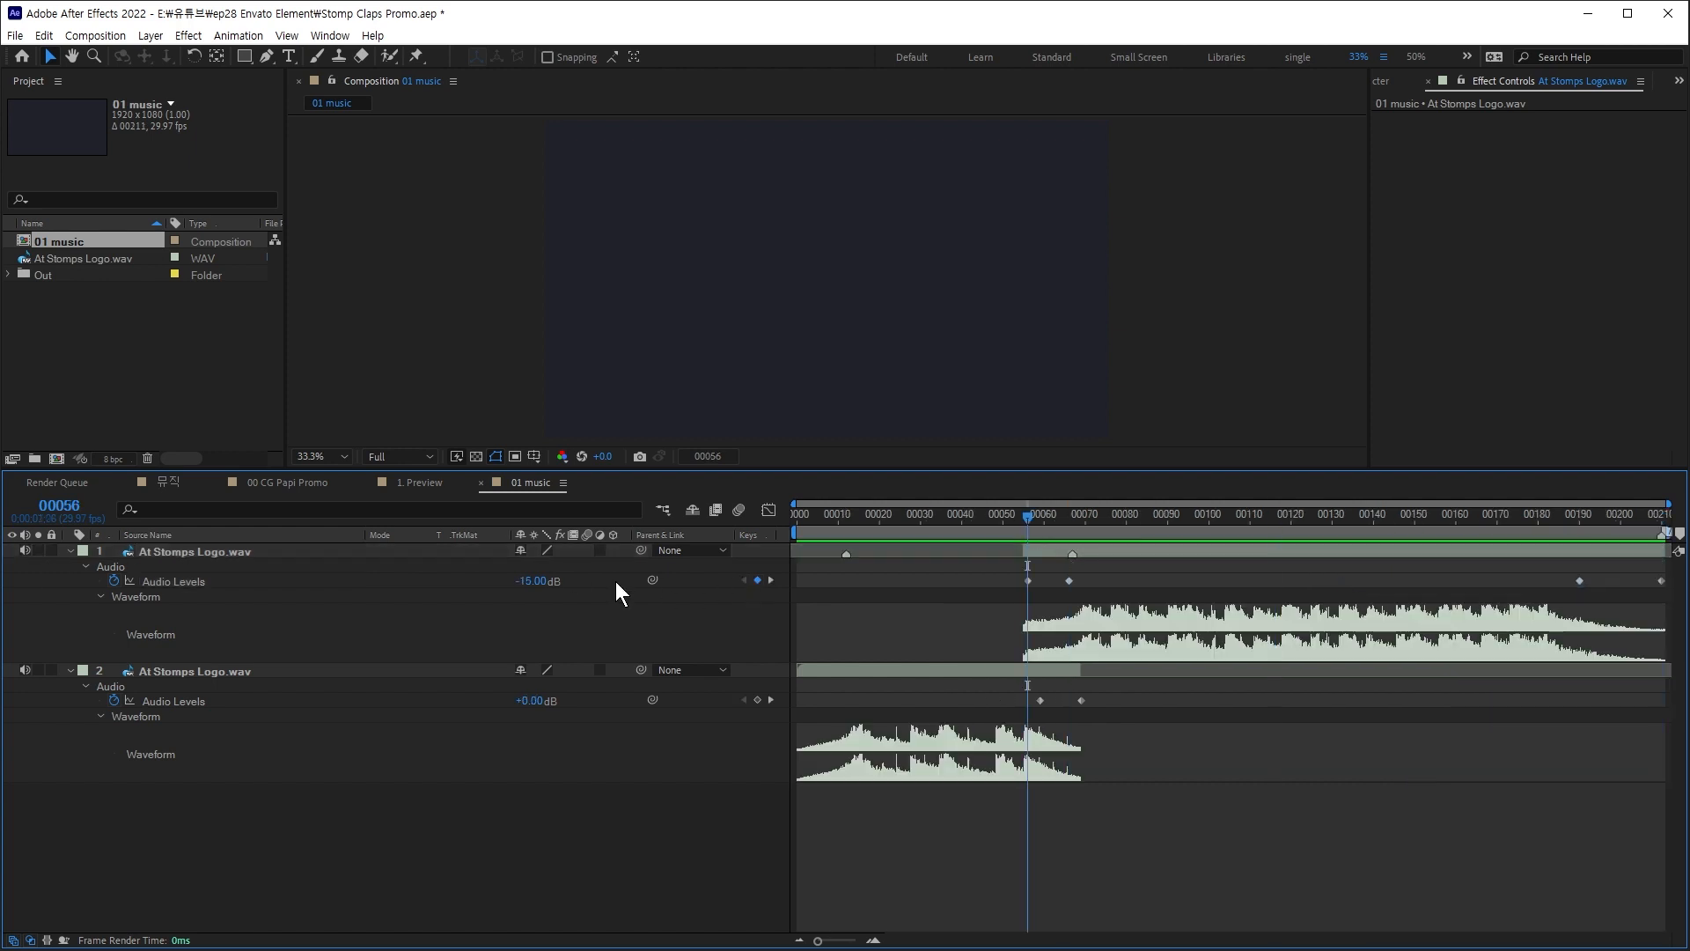
key(Page_Up)
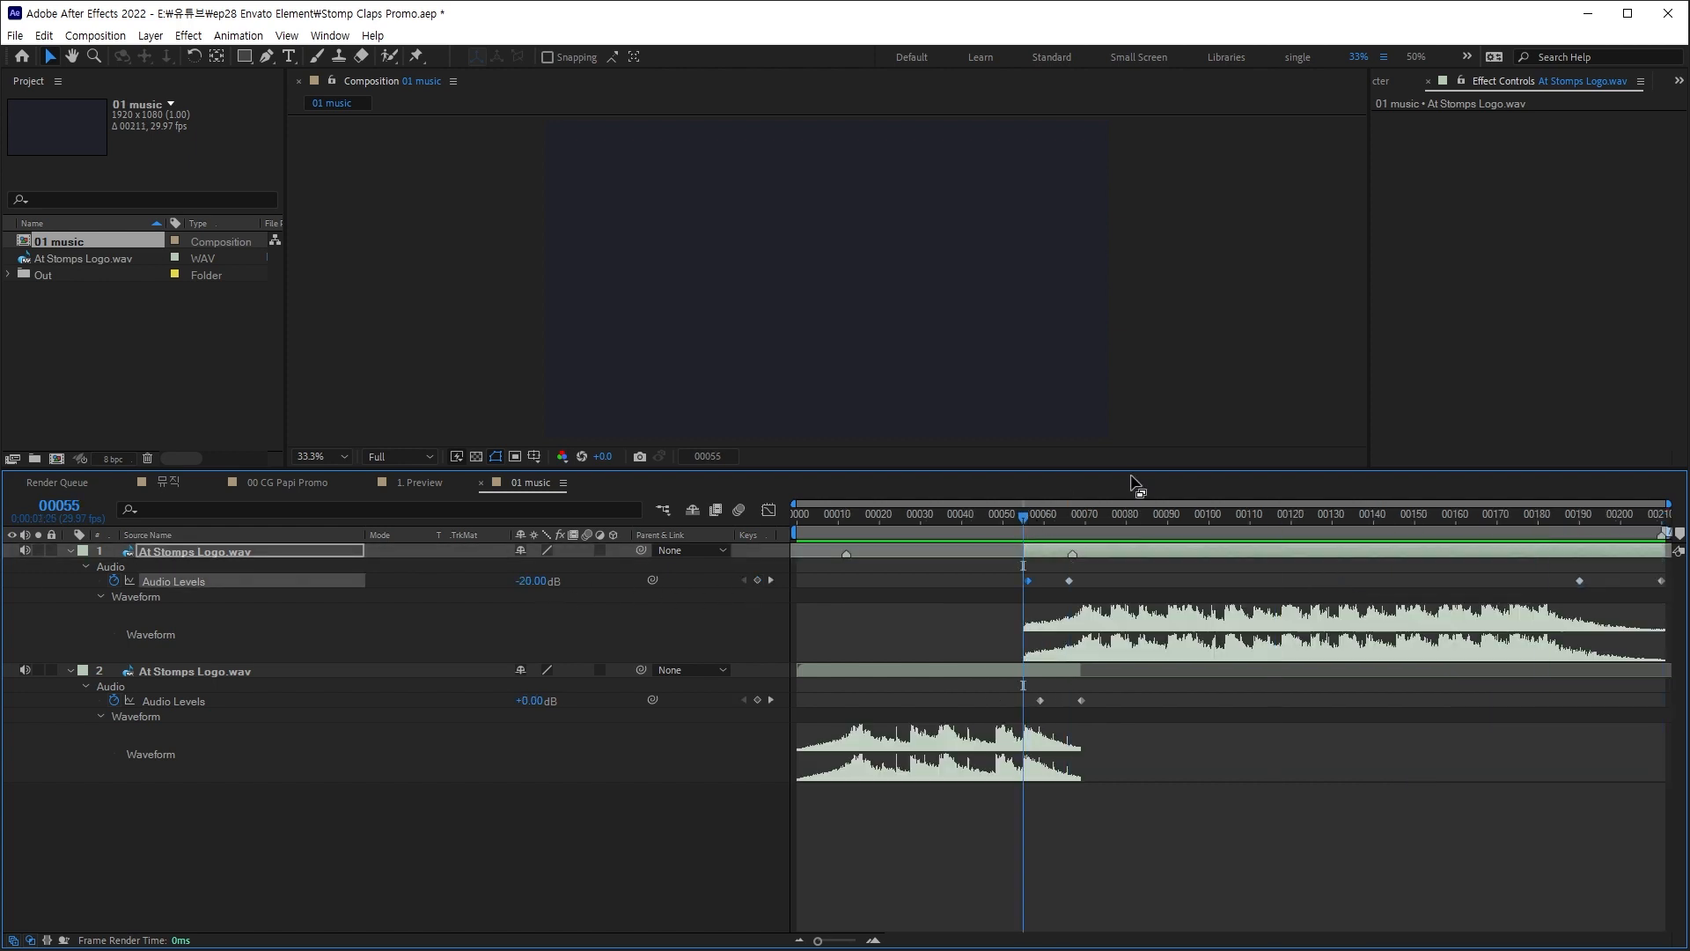
key(Page_Down)
key([)
key(Page_Down)
key([)
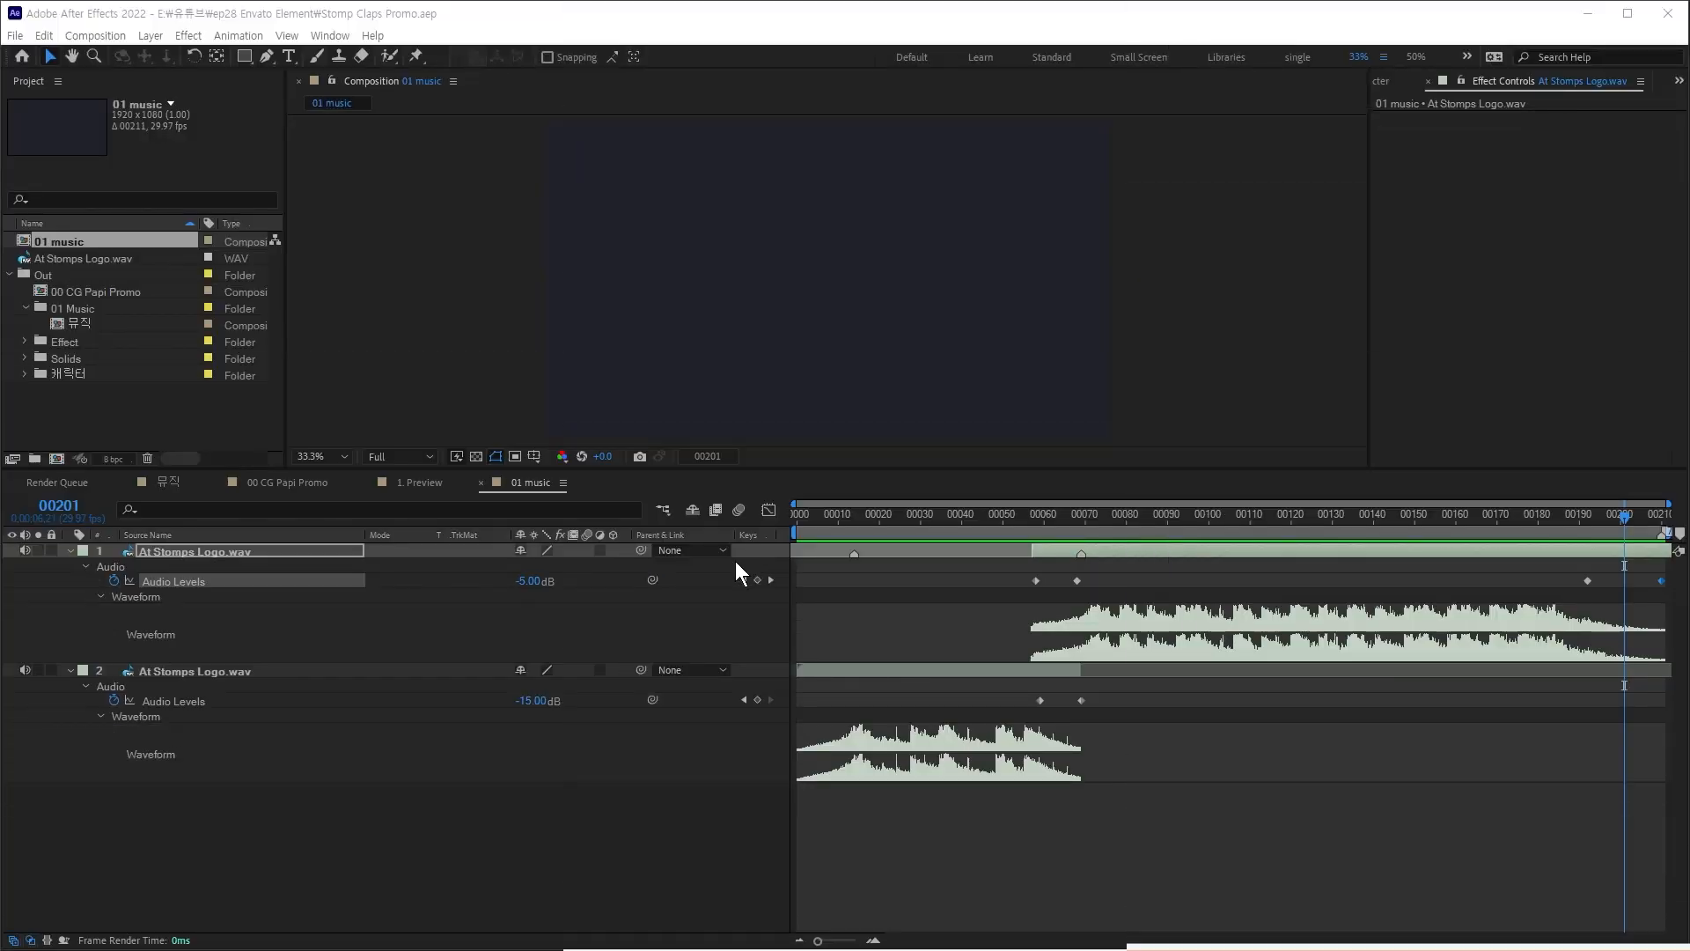
Step: Create a composition from 01 music, name it Stomp Claps Promo, and confirm background colour 20212A
drag(69, 241, 57, 459)
key(ctrl+k)
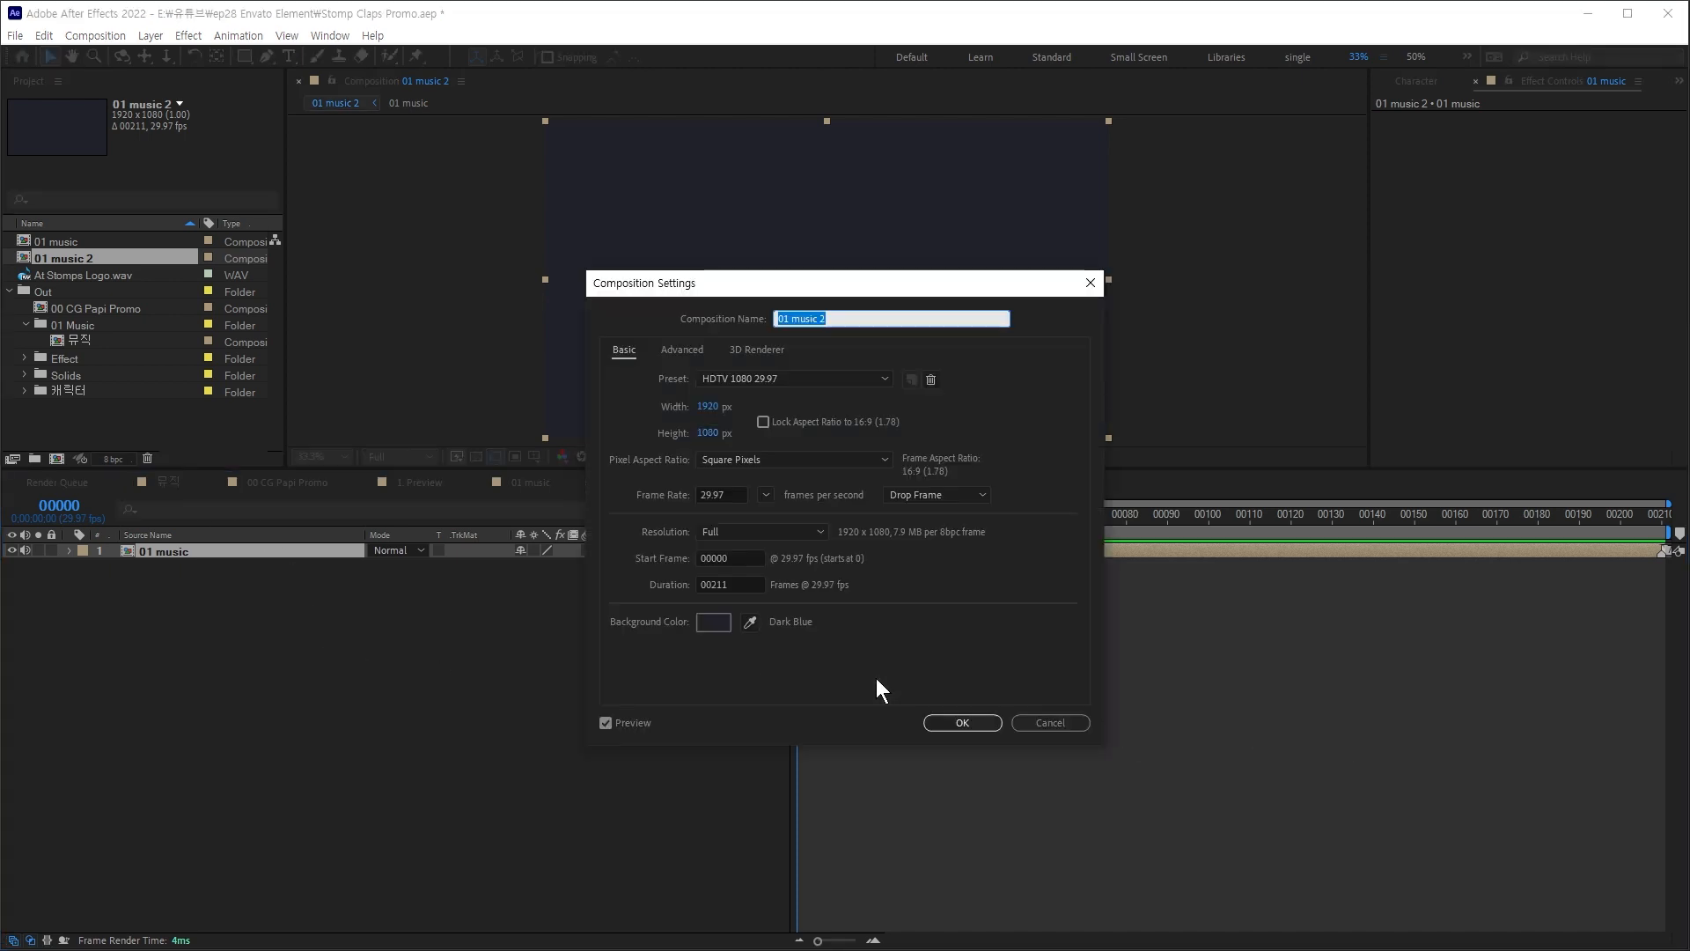
text(Stomp Claps Promo)
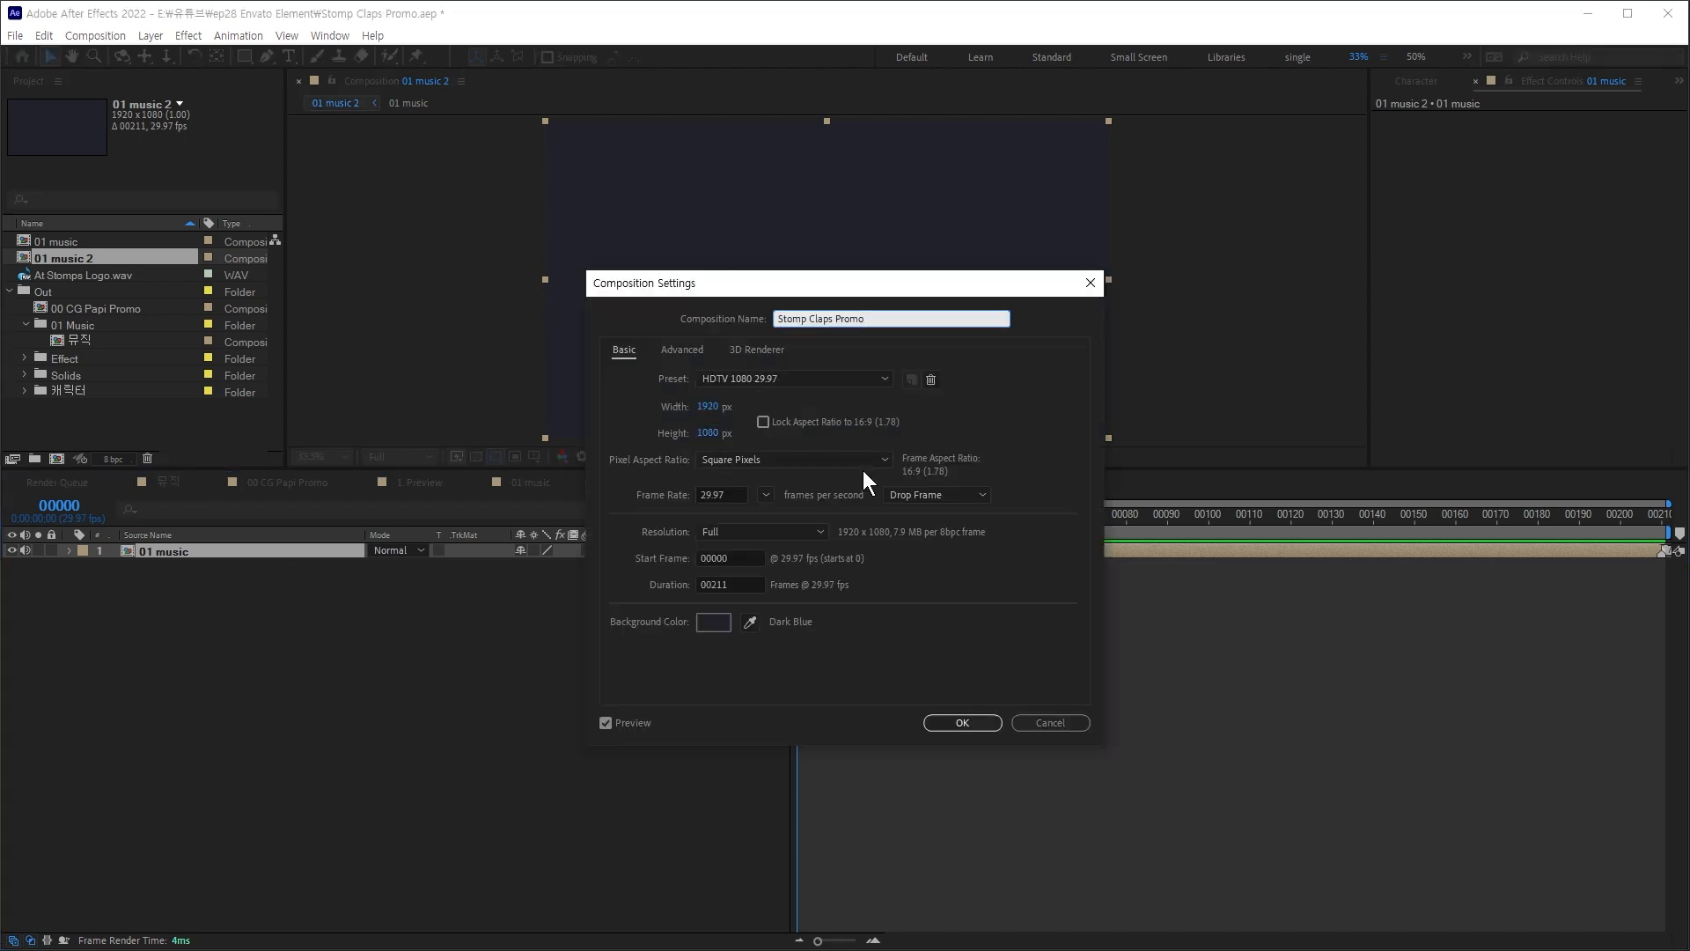
click(720, 621)
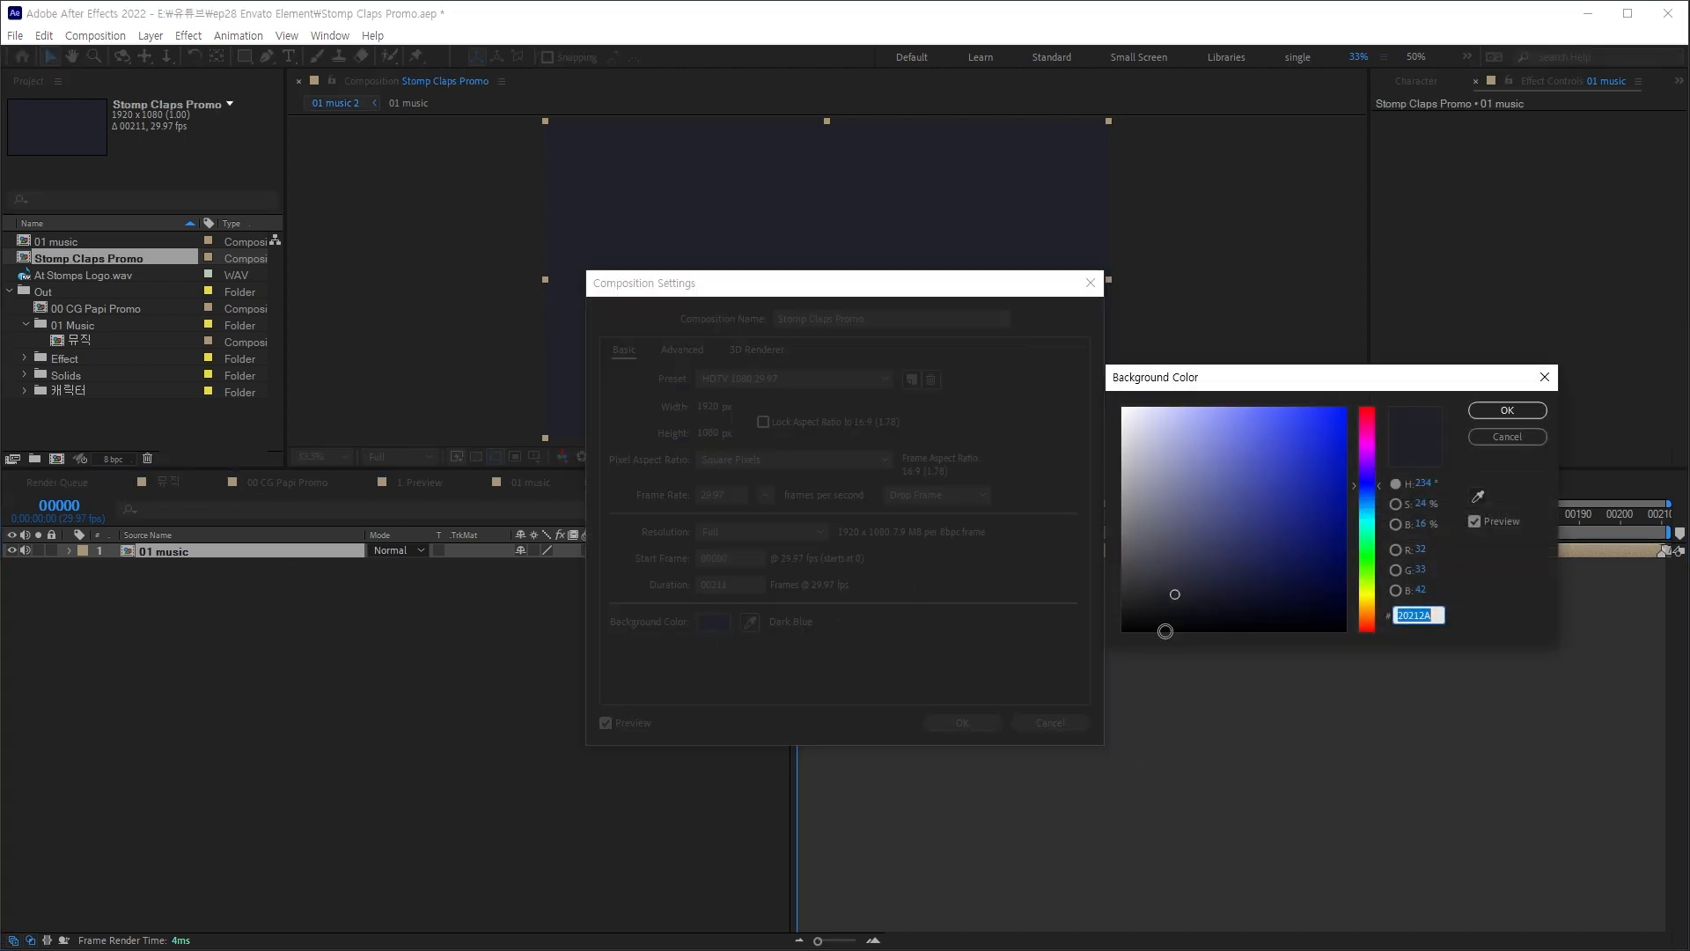
click(1506, 411)
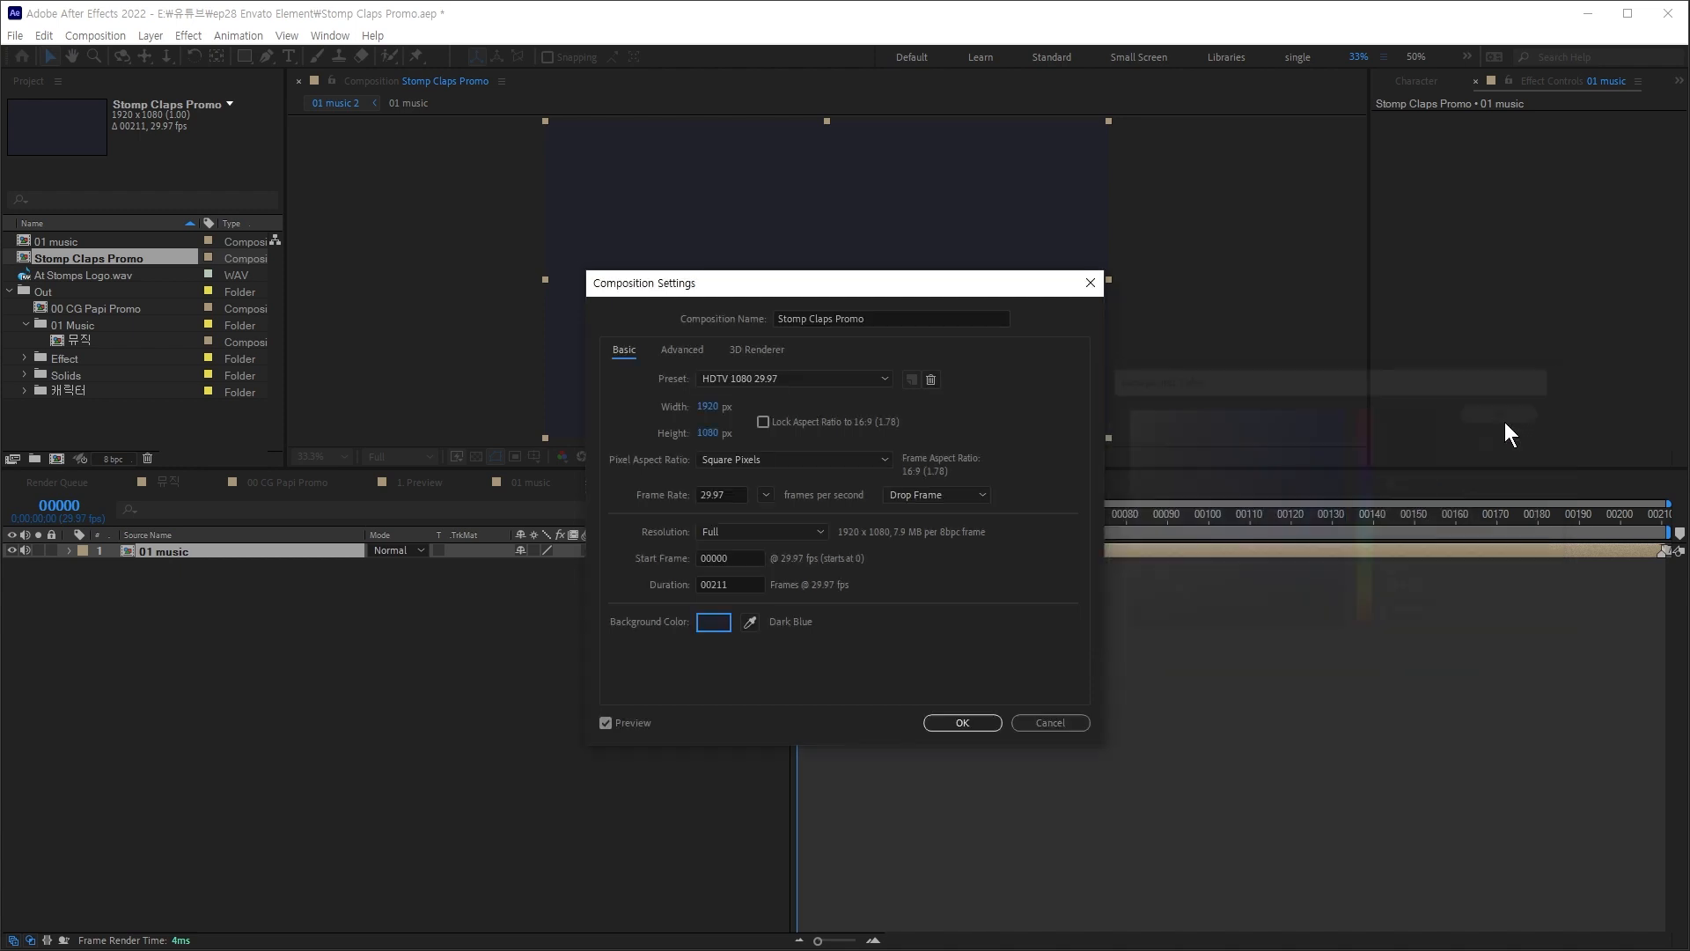
click(955, 722)
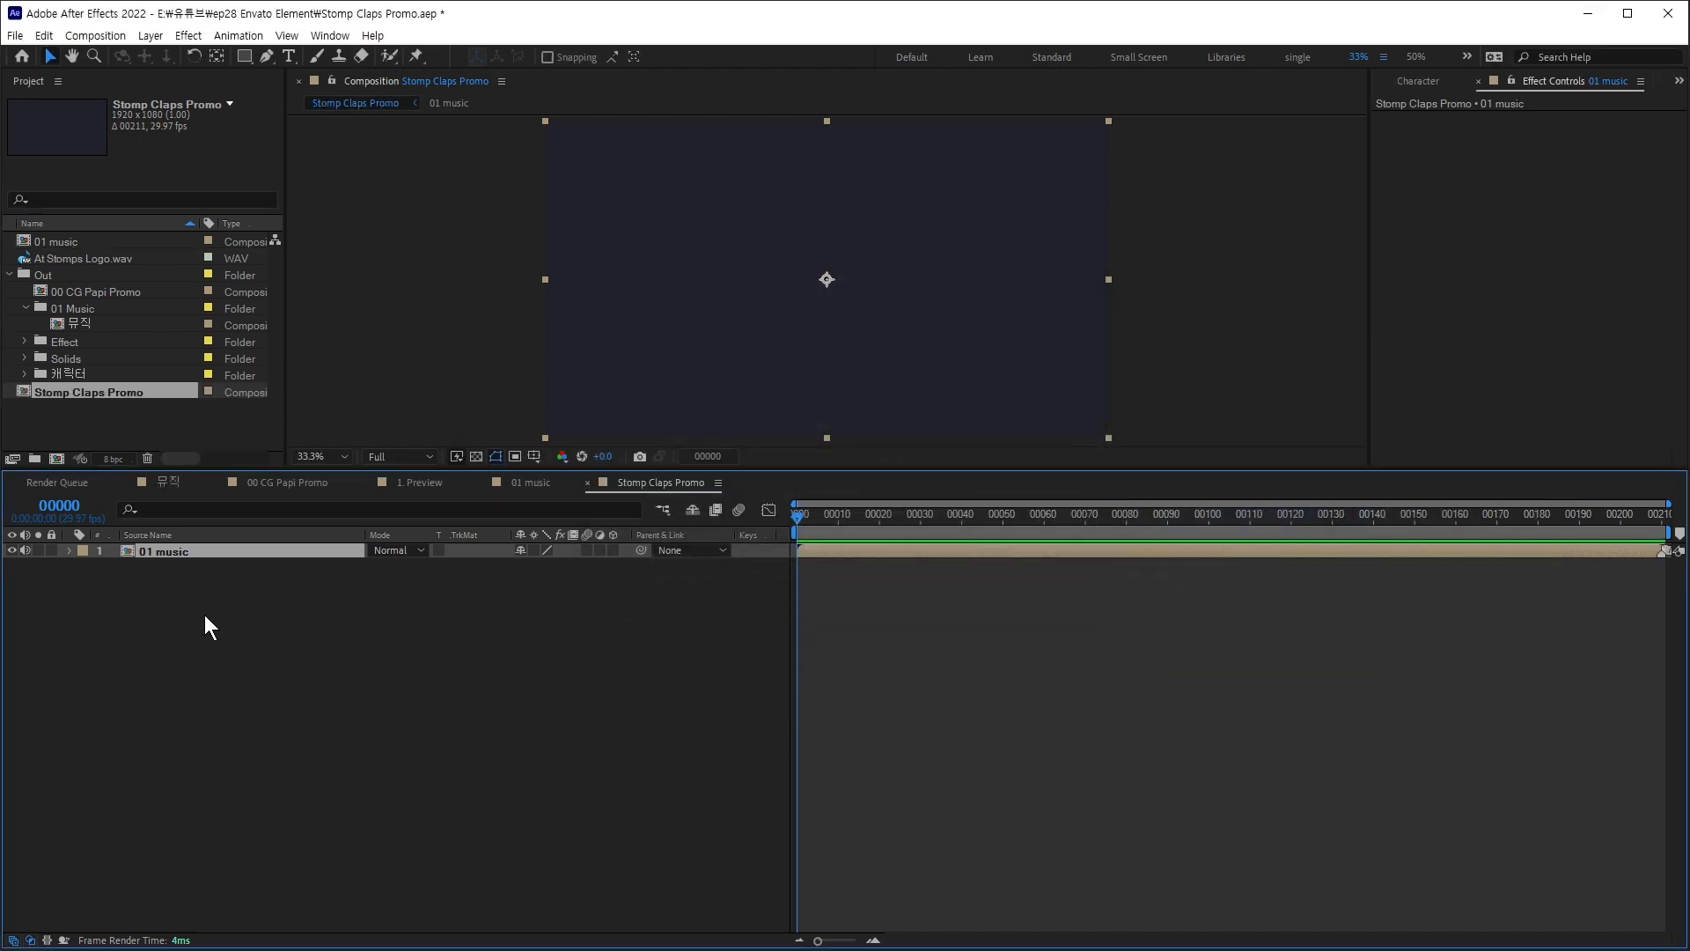
Step: Reveal the 01 music layer's waveform and add a layer marker at frame 14 on the first peak
click(70, 551)
click(85, 581)
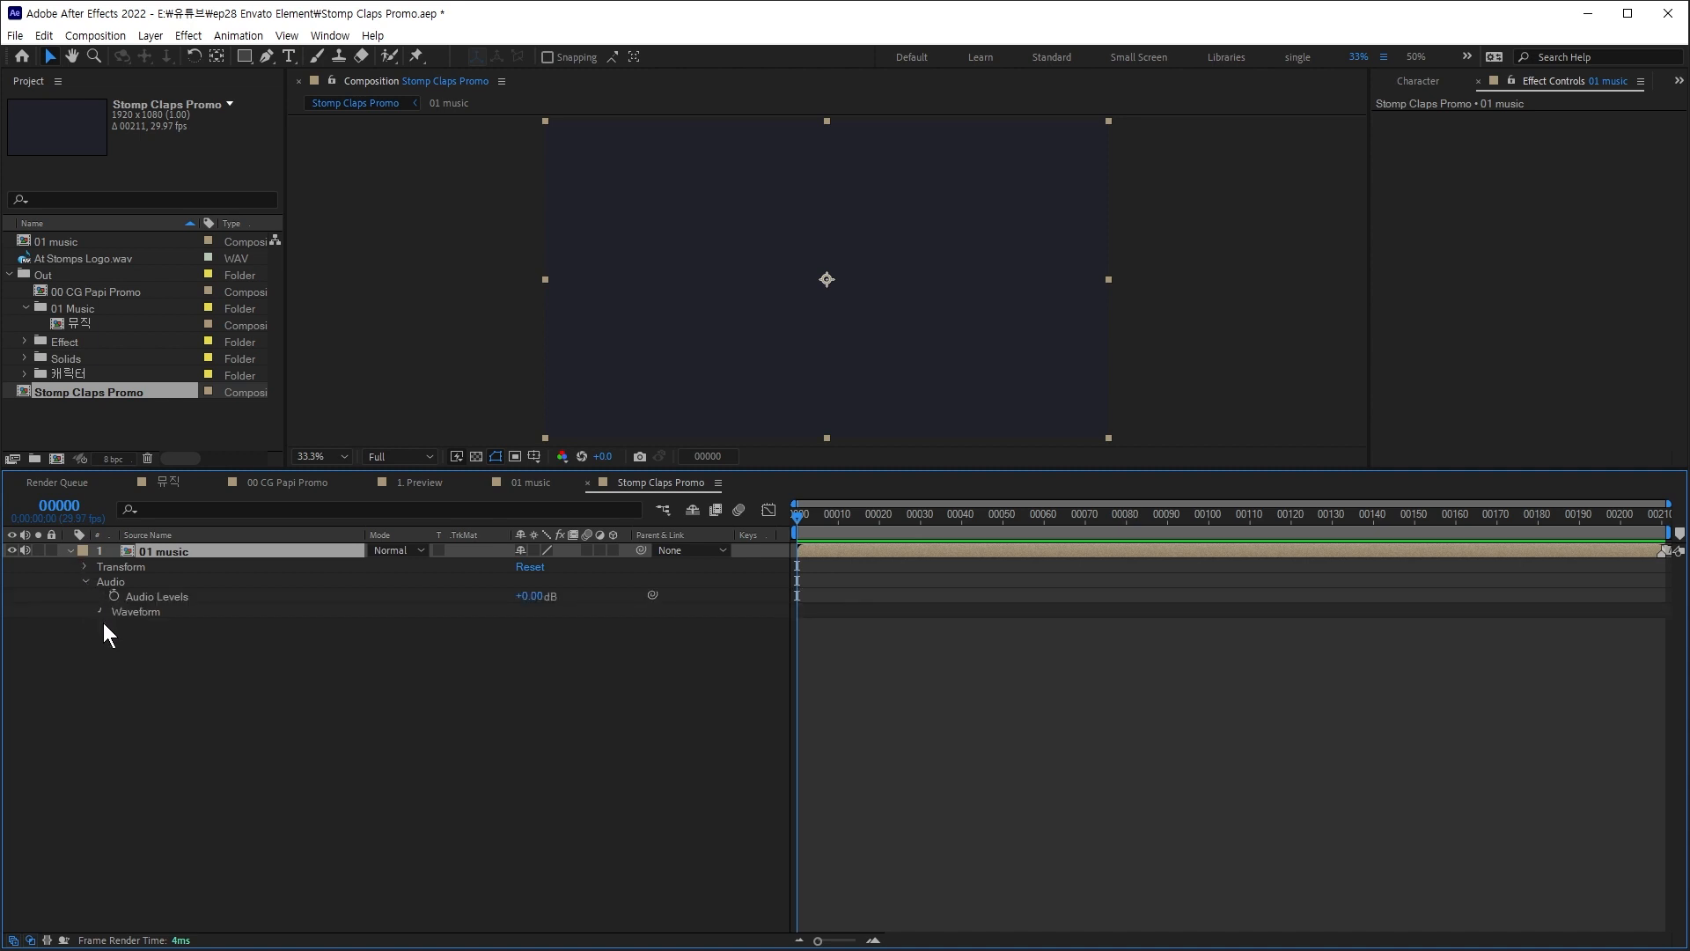
click(98, 611)
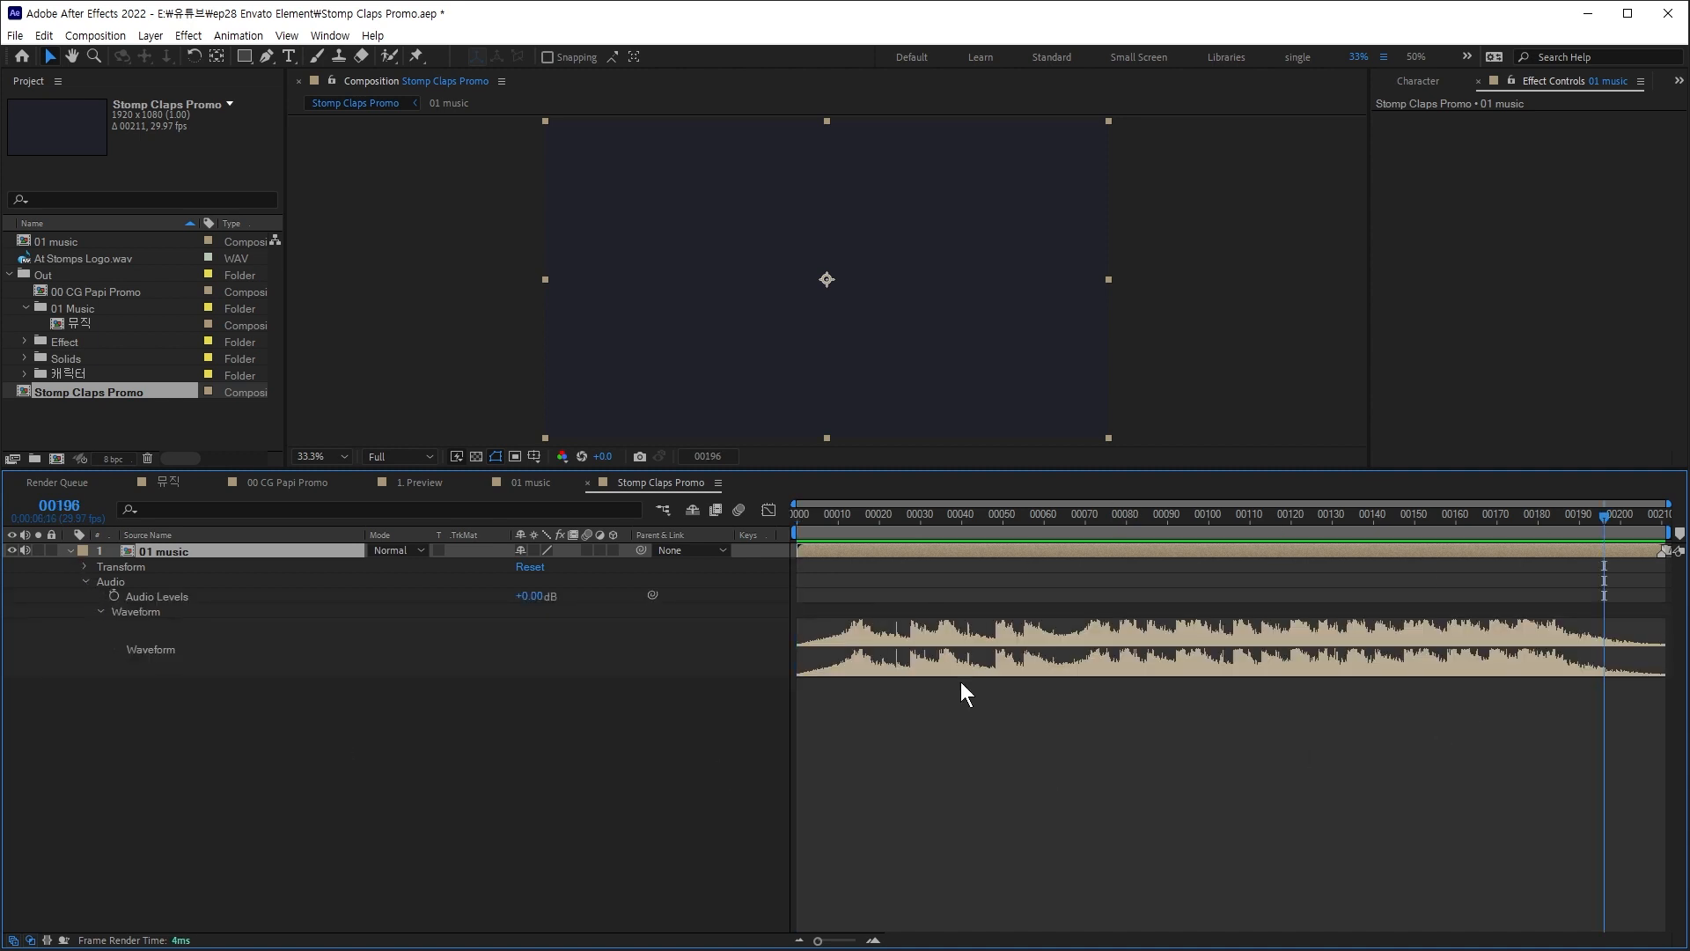
click(850, 520)
drag(852, 523, 856, 524)
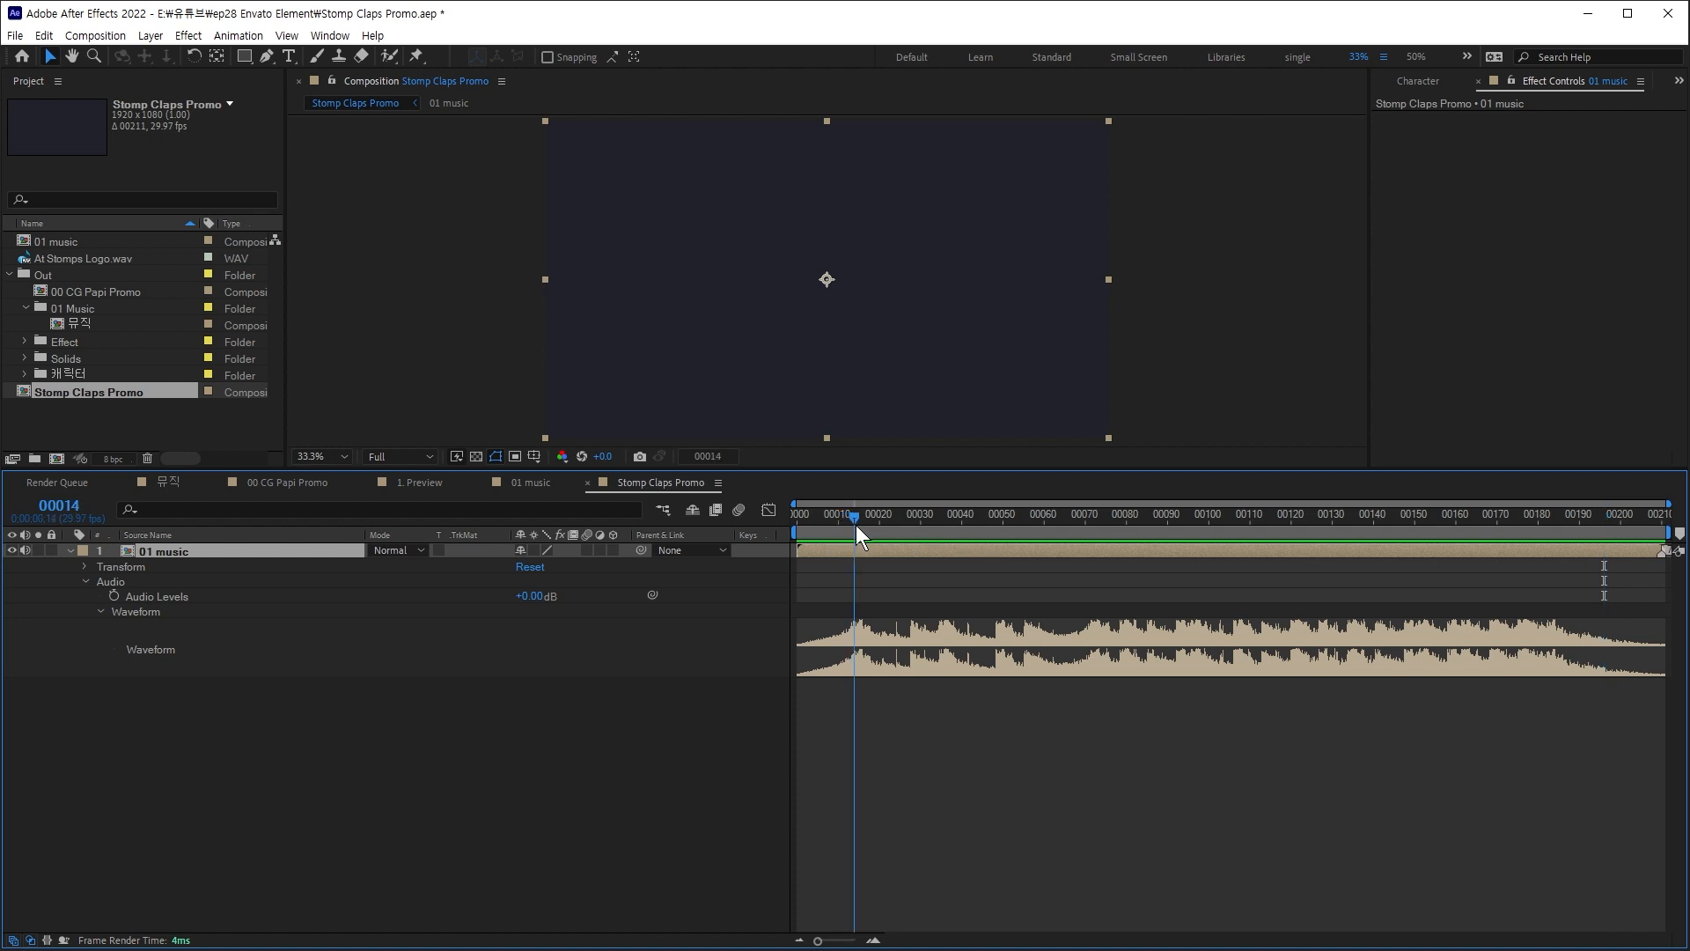
key(KP_Multiply)
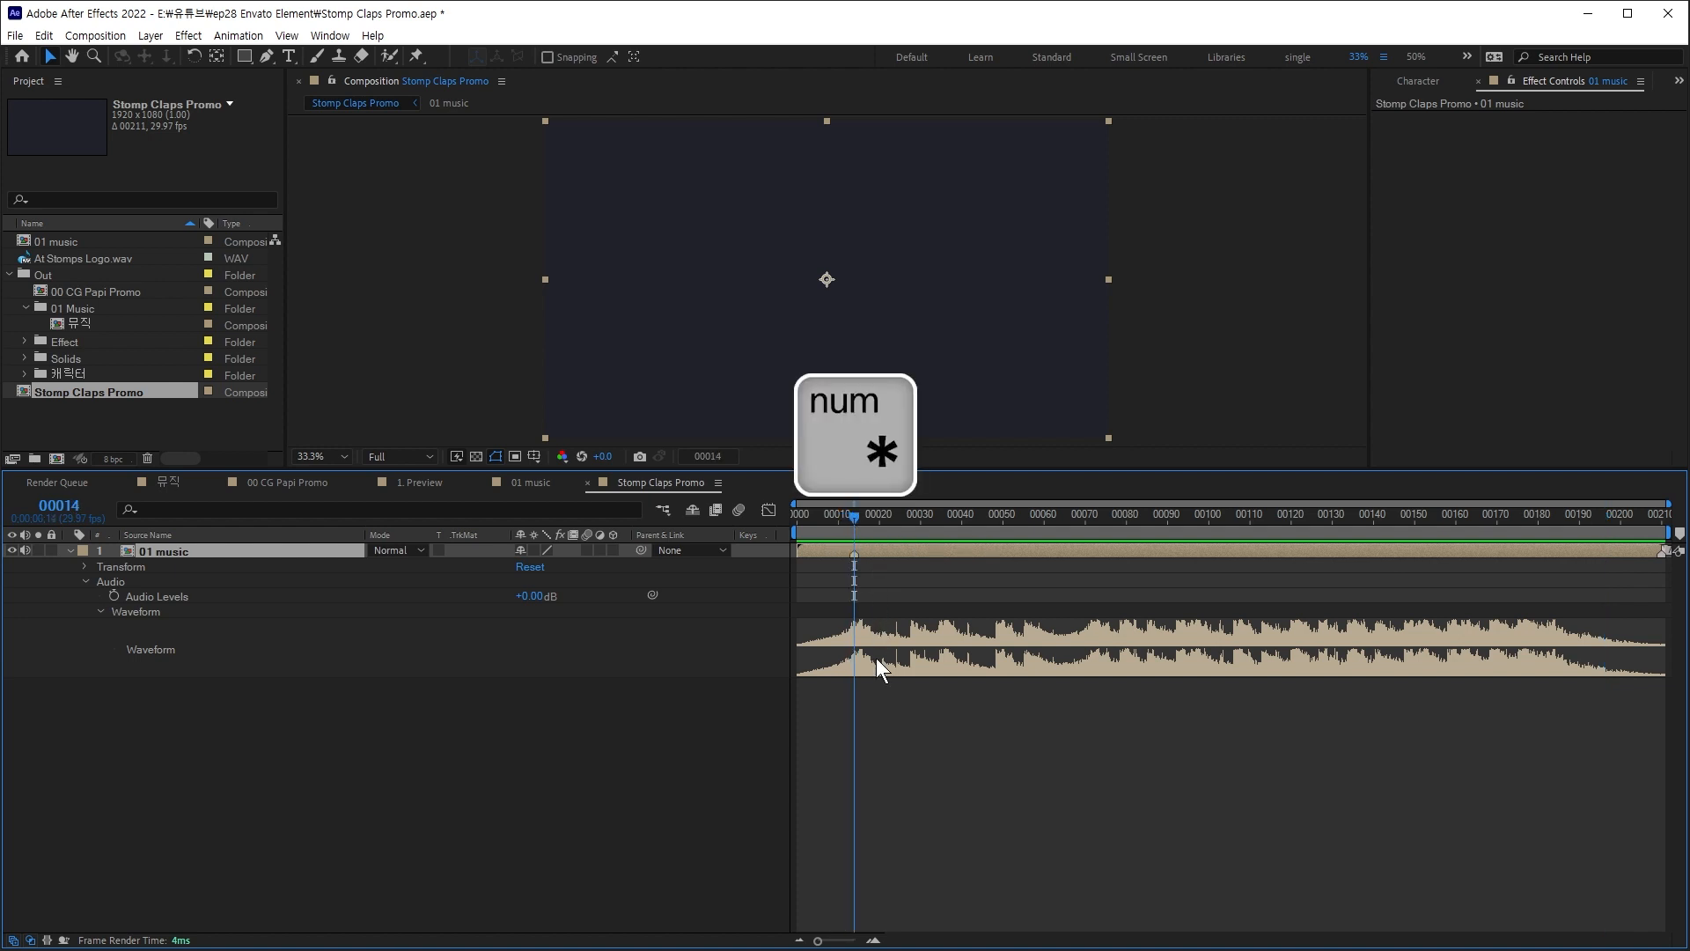
Step: Add two more beat markers to the 01 music layer at about frames 71 and 175, and play back to check them
mouse_move(943, 512)
mouse_down()
mouse_move(1539, 600)
mouse_move(1582, 639)
mouse_move(1525, 678)
mouse_up()
key(KP_Multiply)
key(KP_Multiply)
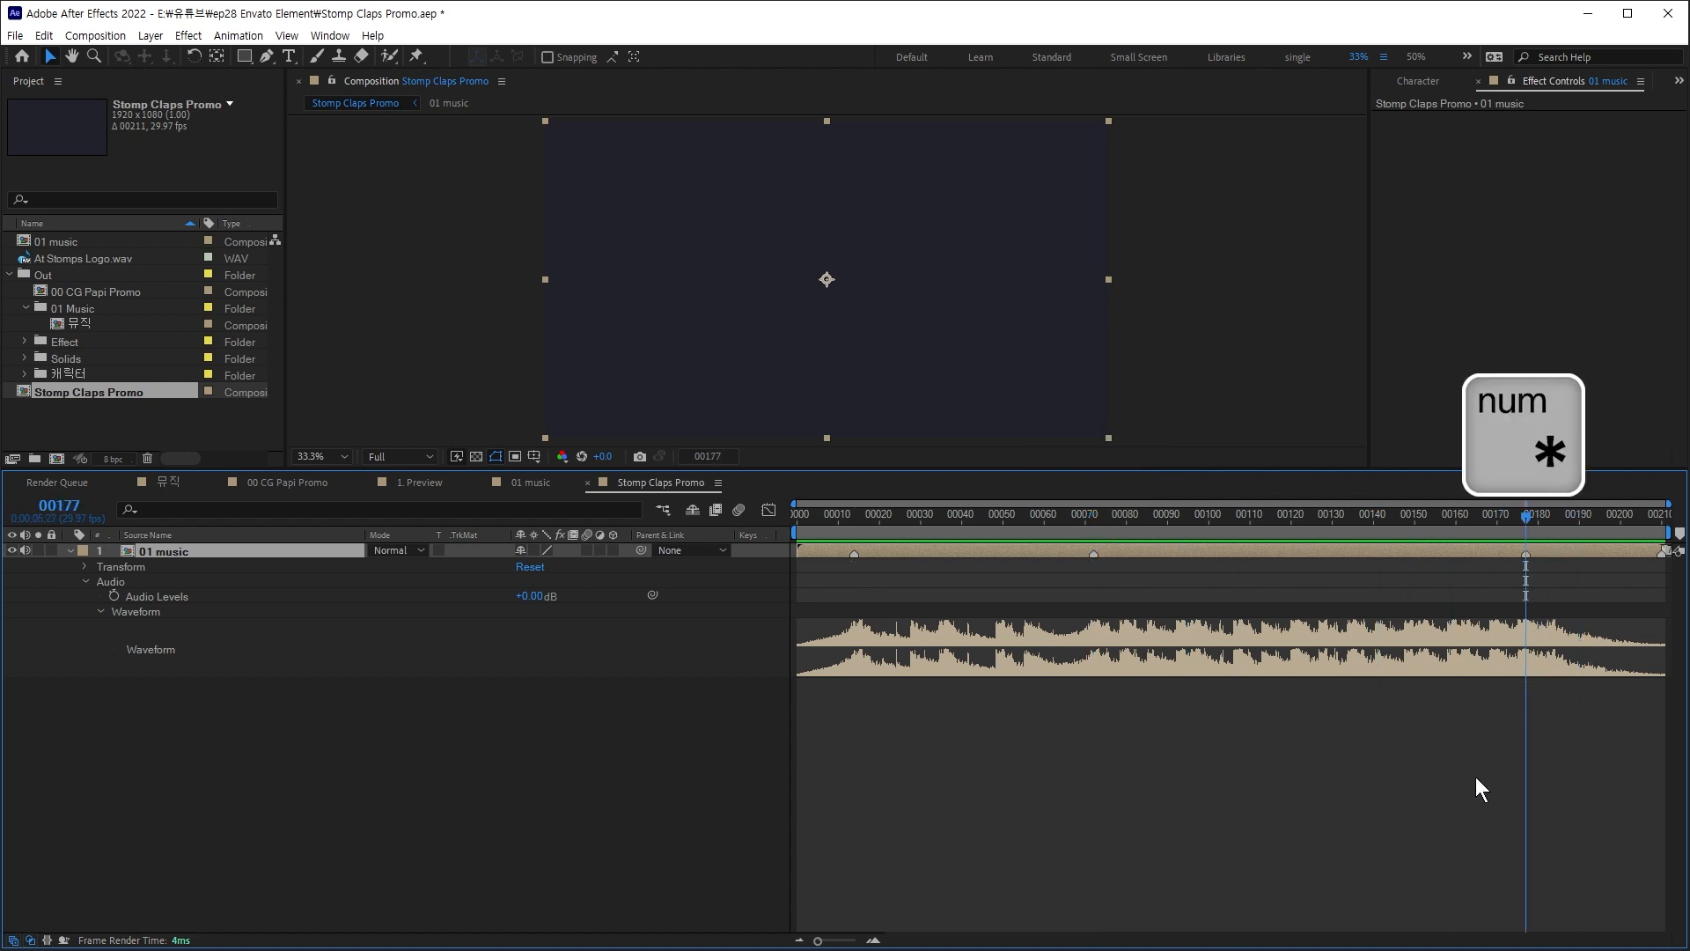
click(1477, 777)
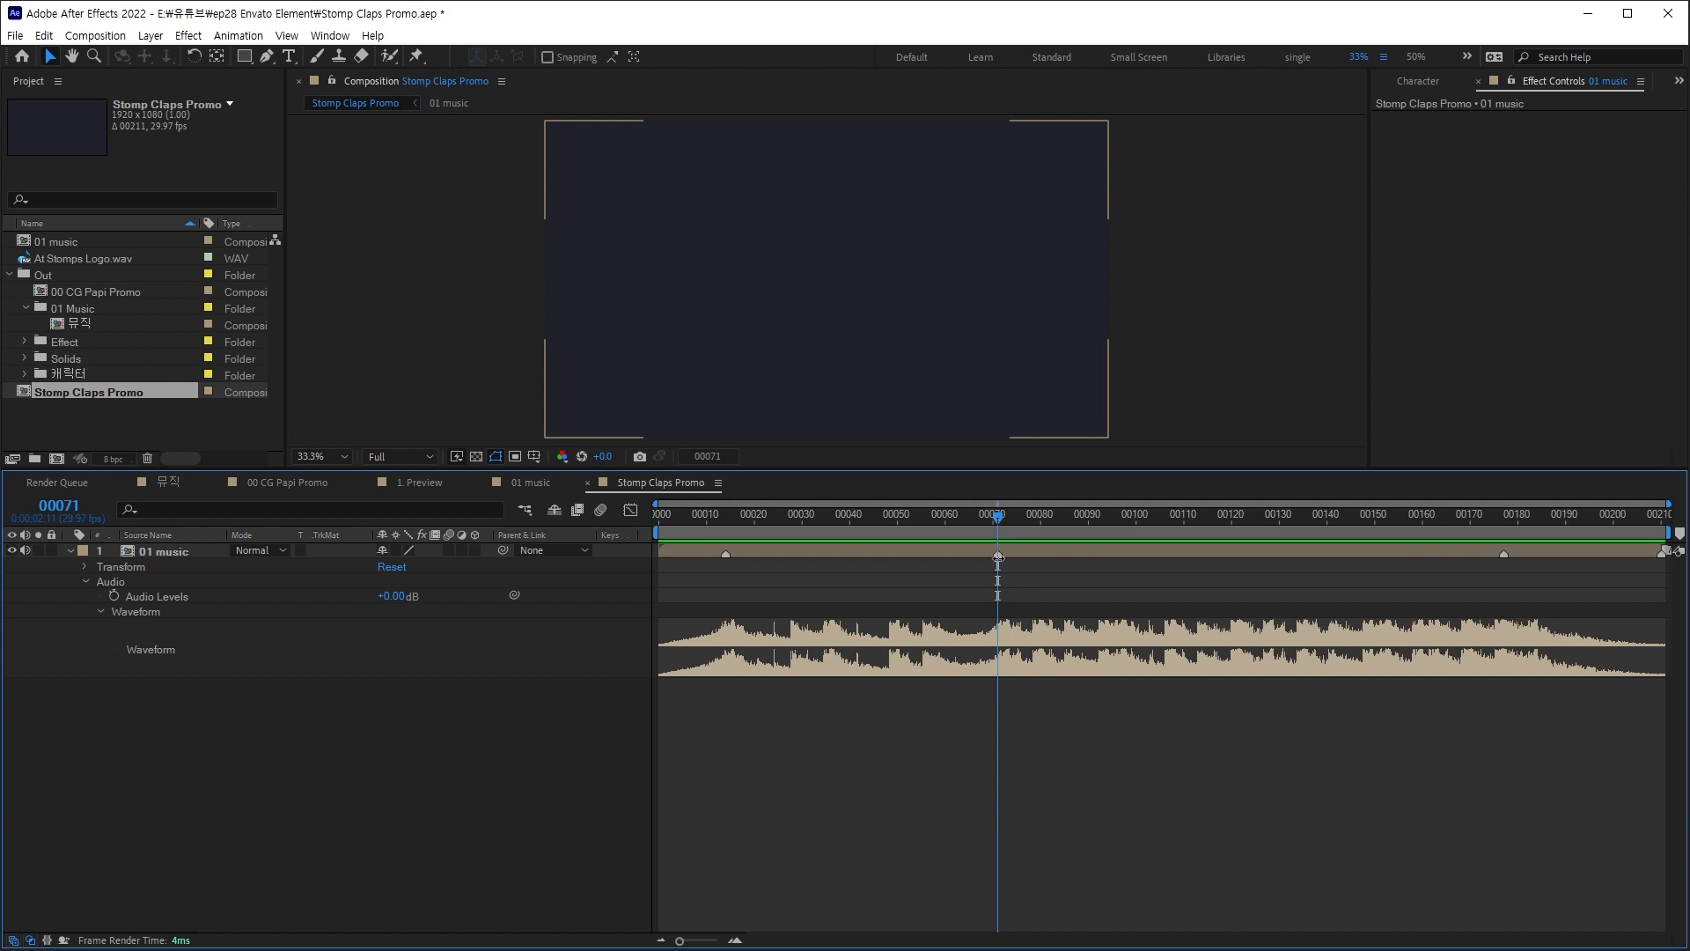
drag(1508, 554, 1495, 564)
click(842, 628)
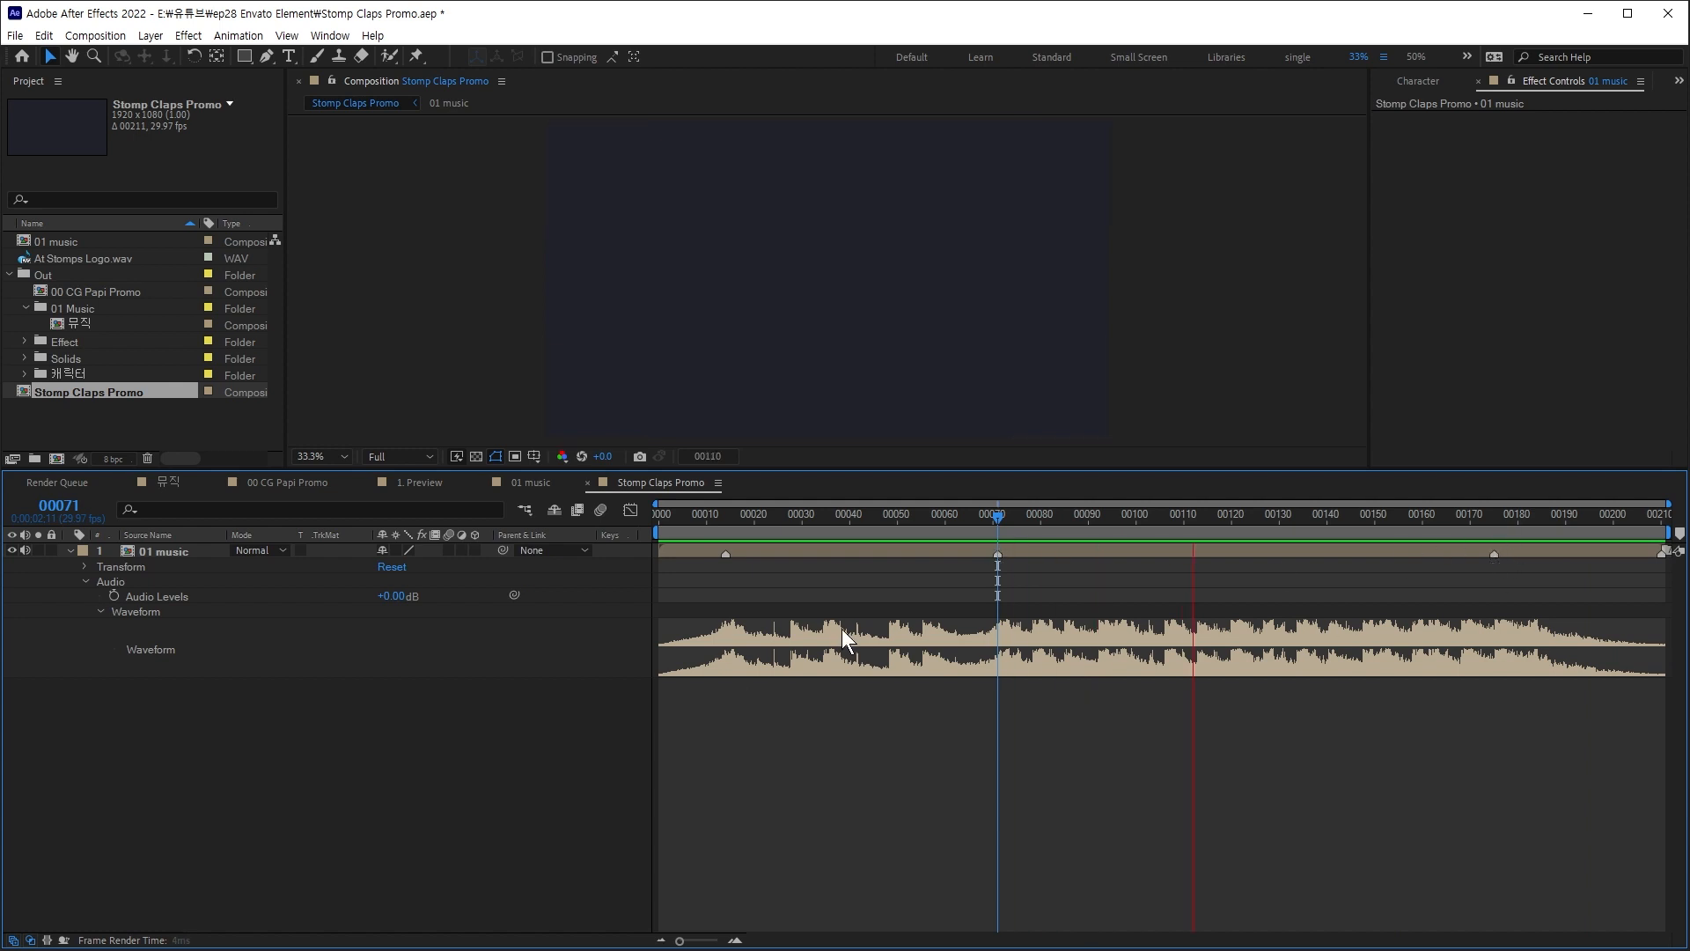
key(space)
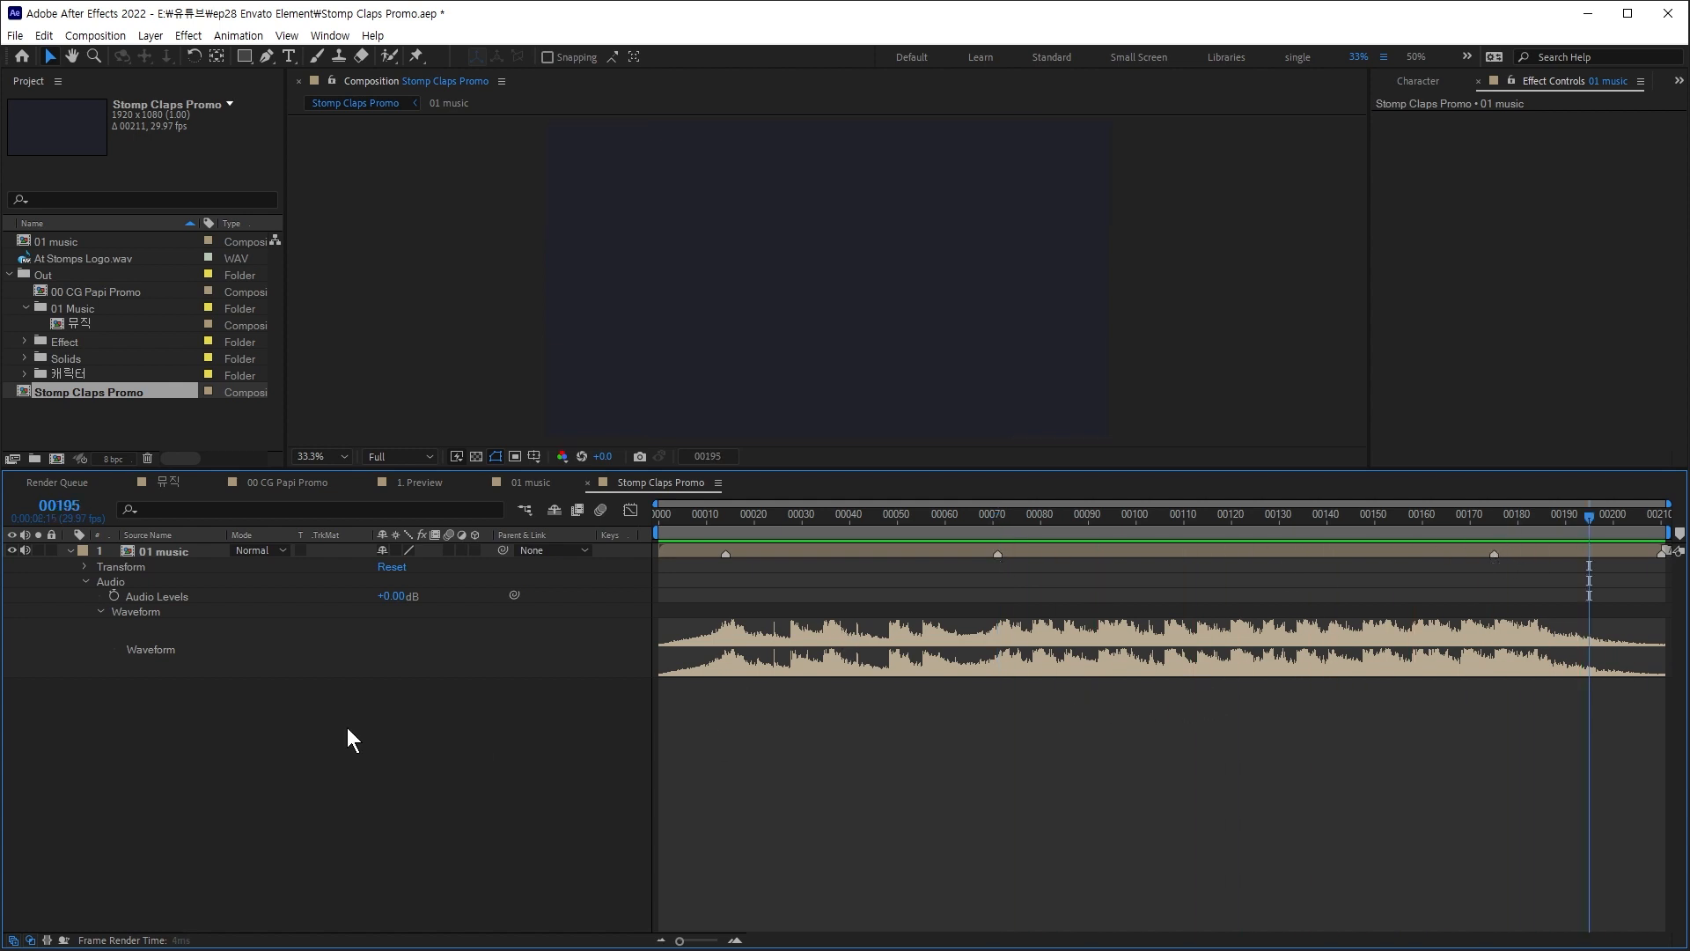
Step: Create a composition-sized solid named trigger in yellow E5B616
right_click(209, 739)
mouse_move(213, 746)
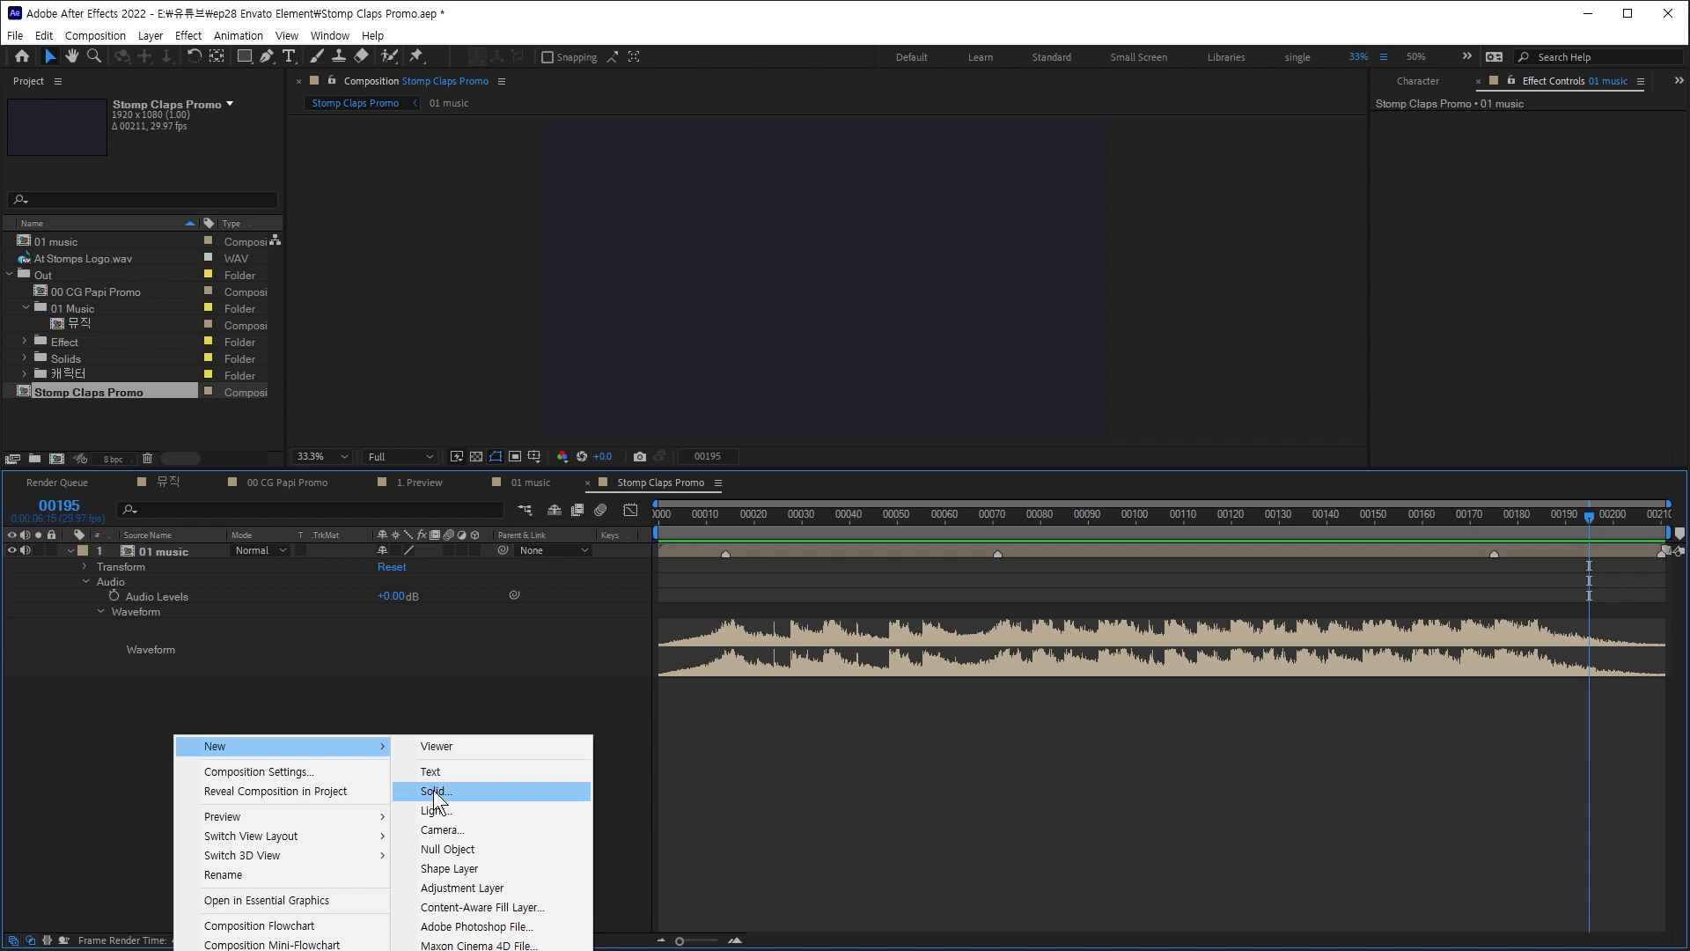
click(434, 790)
text(trigger)
click(835, 625)
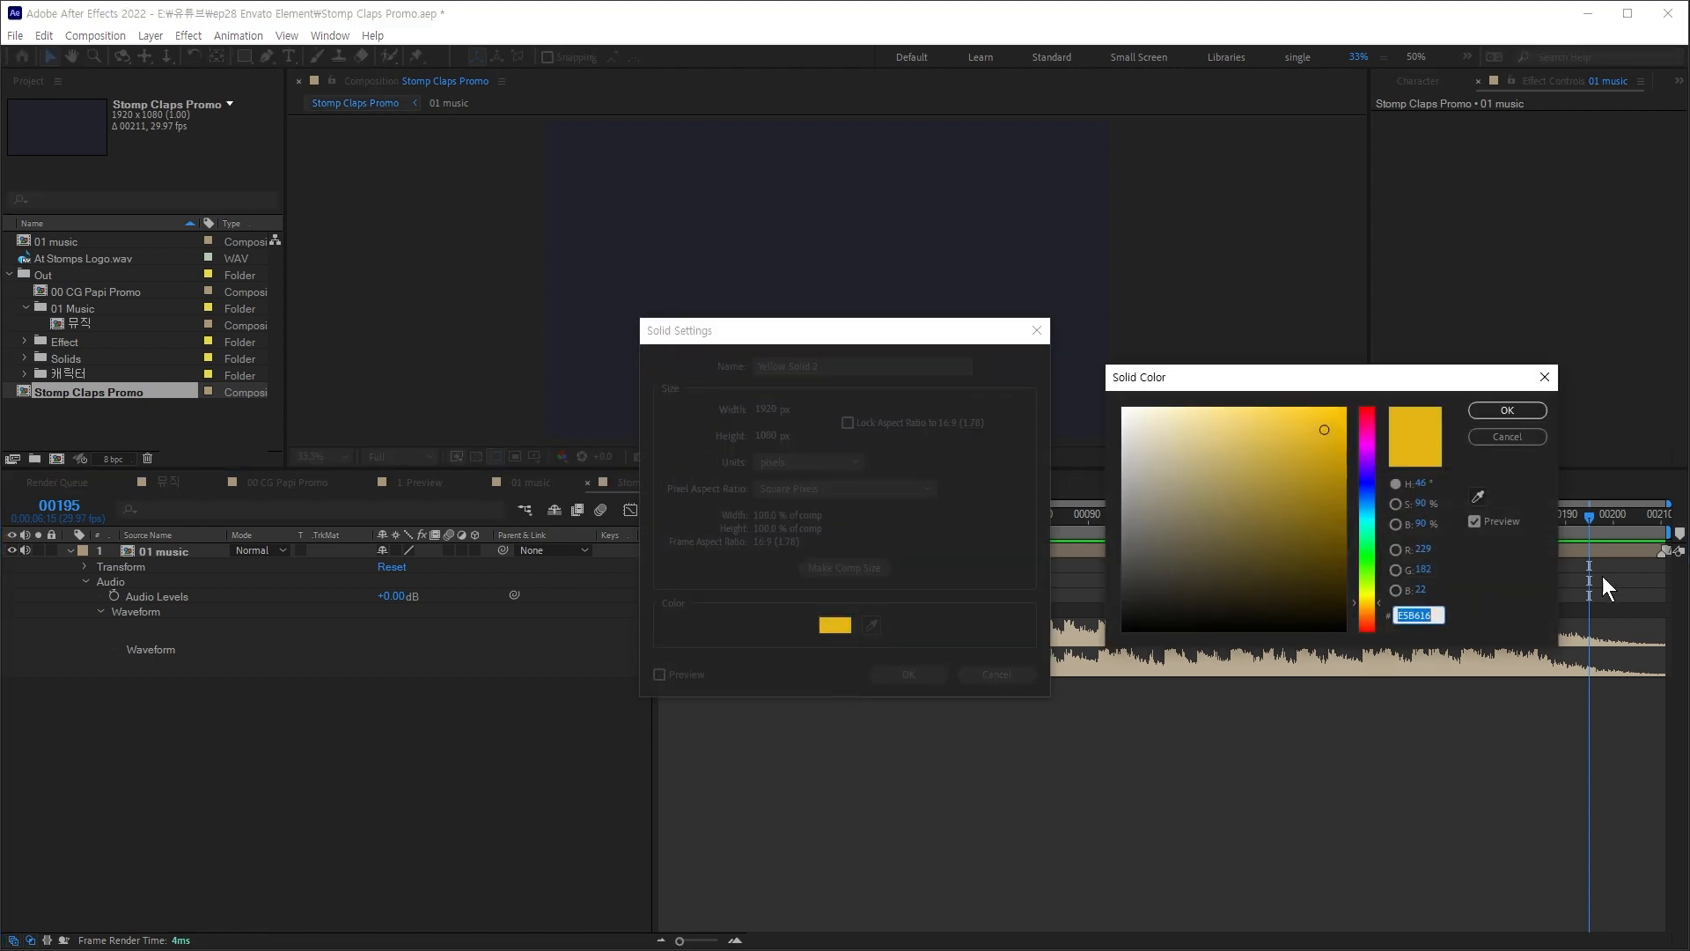
click(1507, 411)
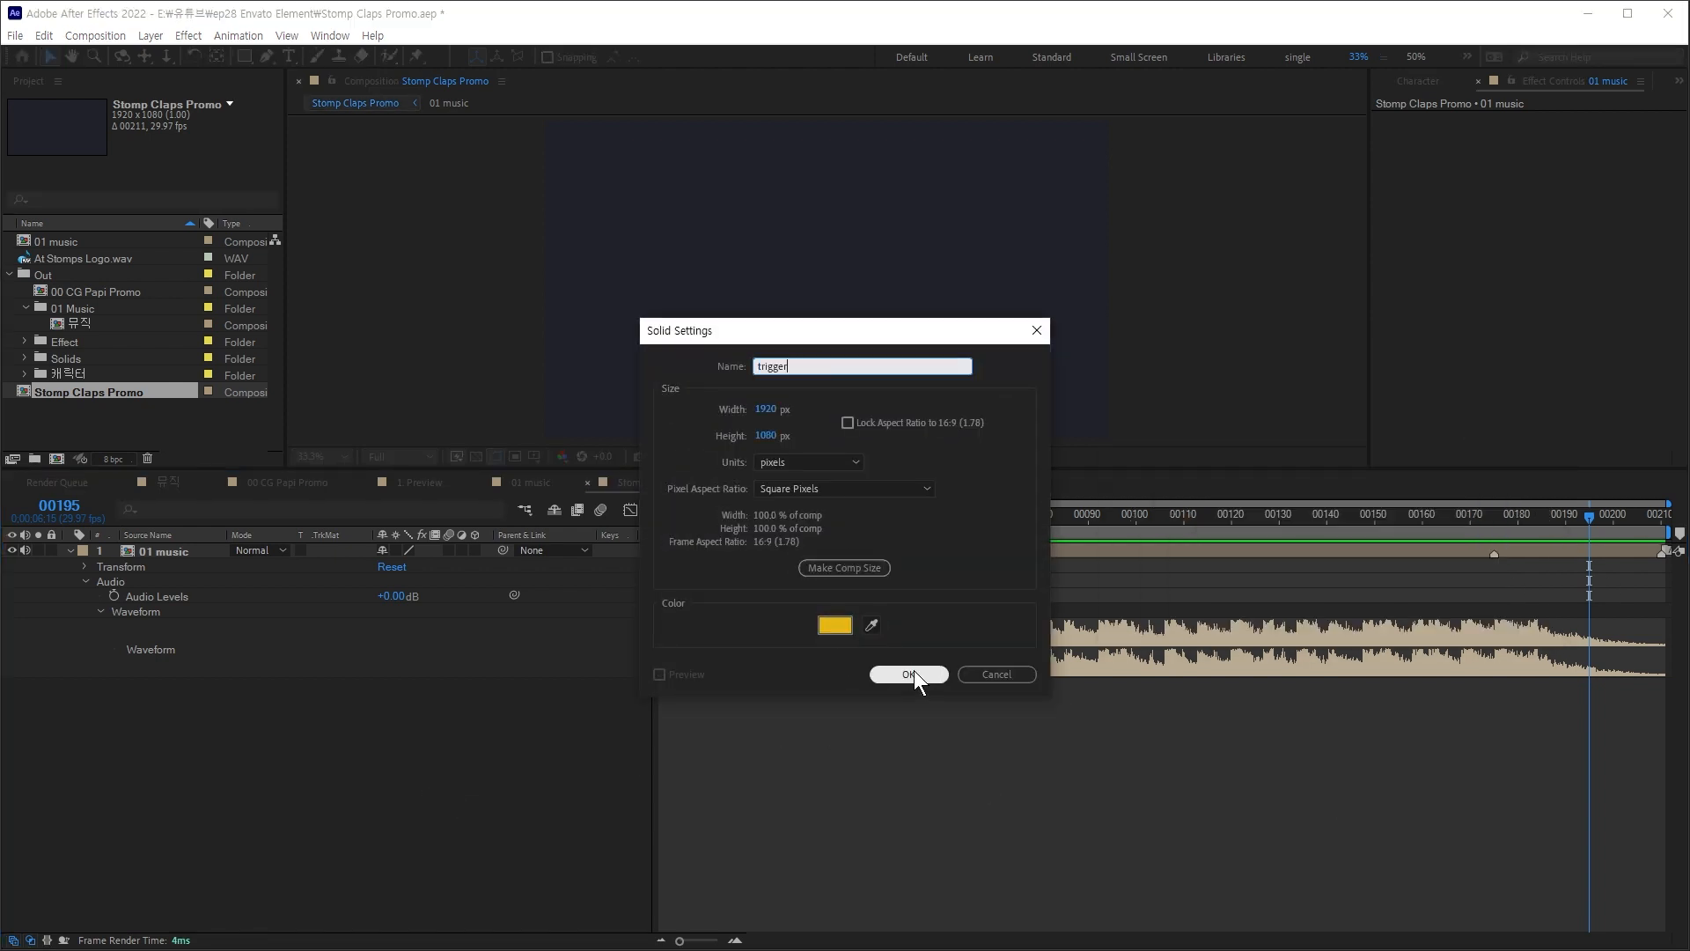
click(912, 675)
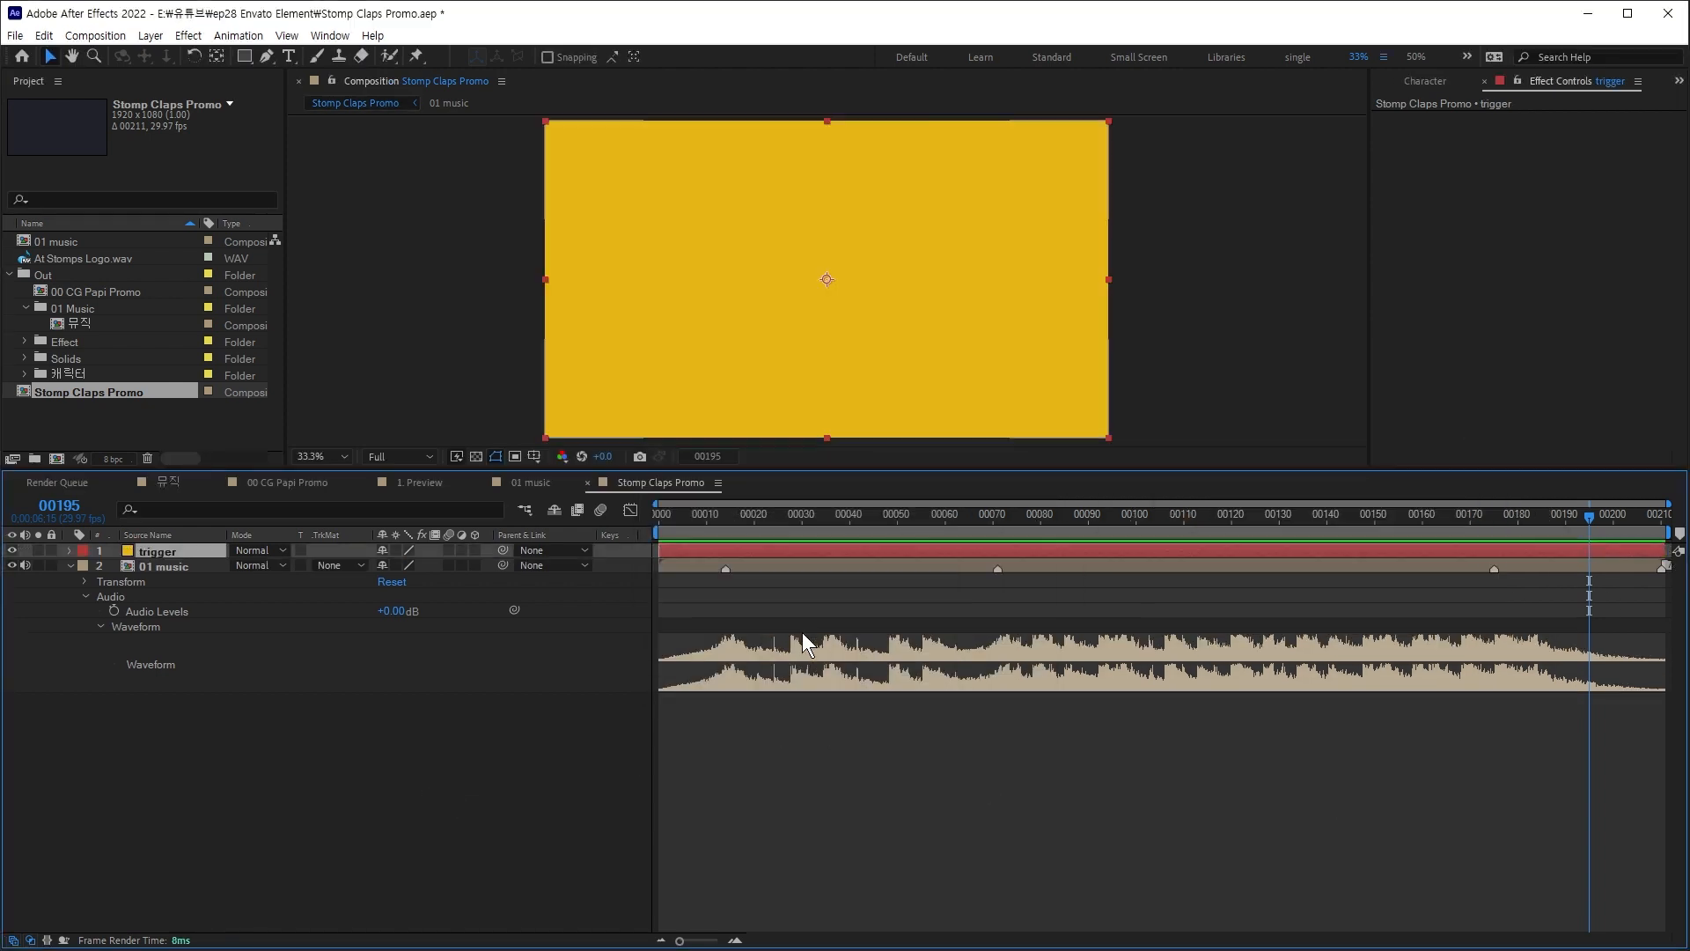
Step: Keyframe the trigger layer's opacity at frame 0 and the beat markers: 0% at frame 14, 100% at 71 and 0% at 175
click(68, 551)
key(t)
drag(741, 525, 727, 530)
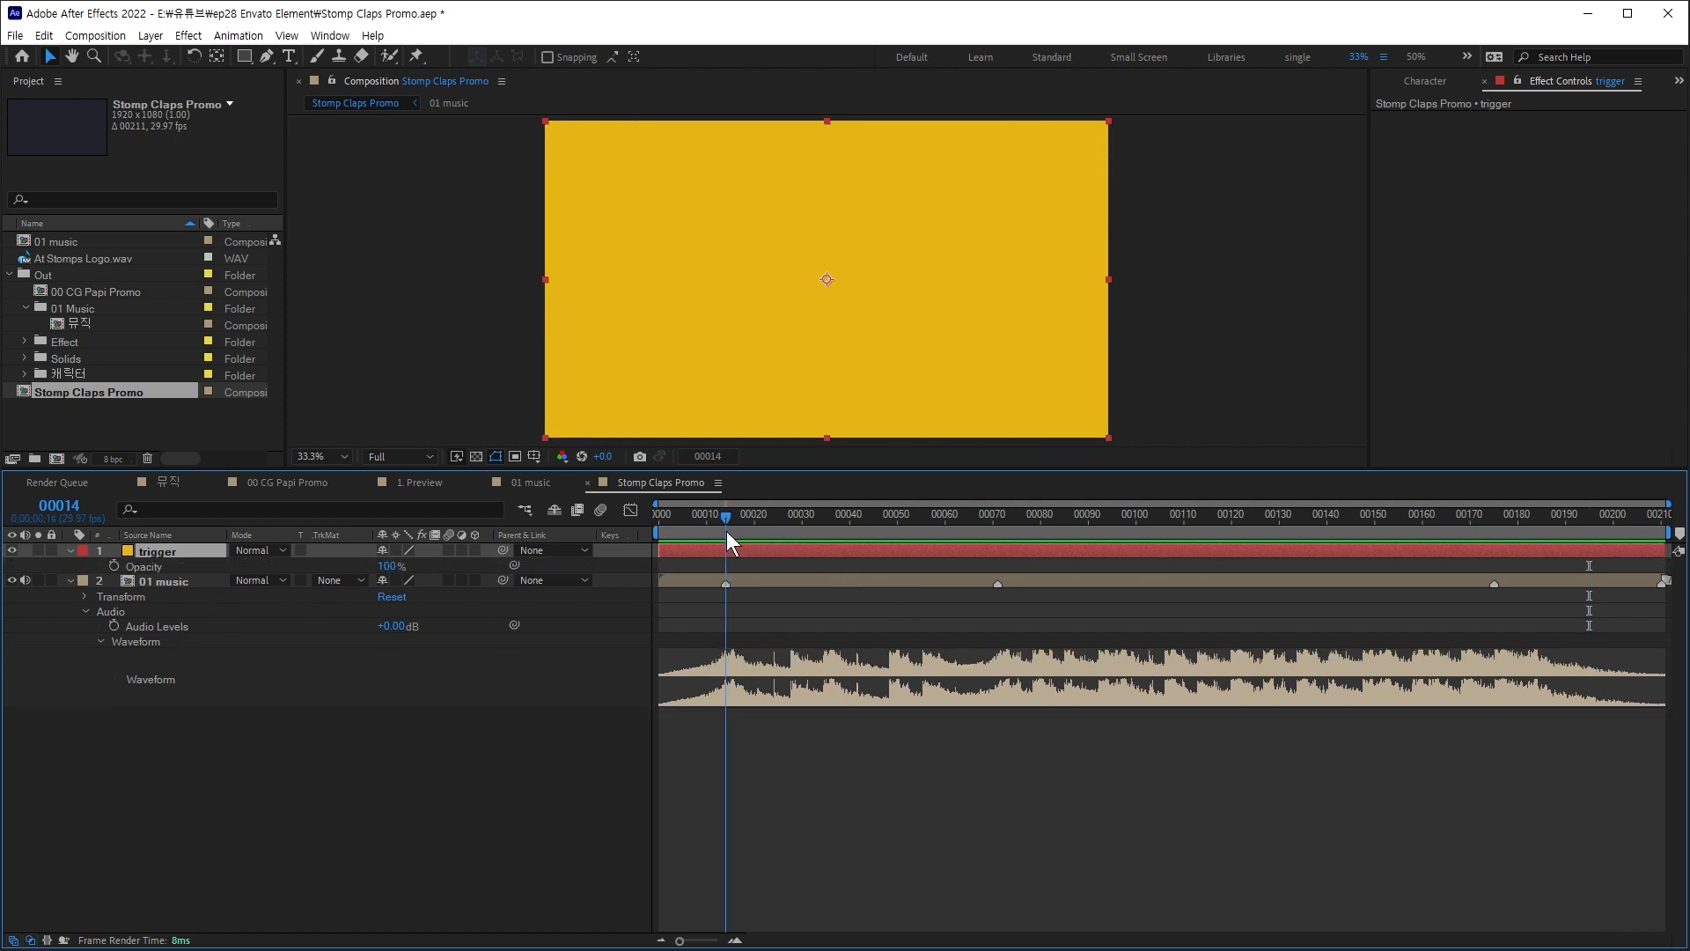
click(114, 566)
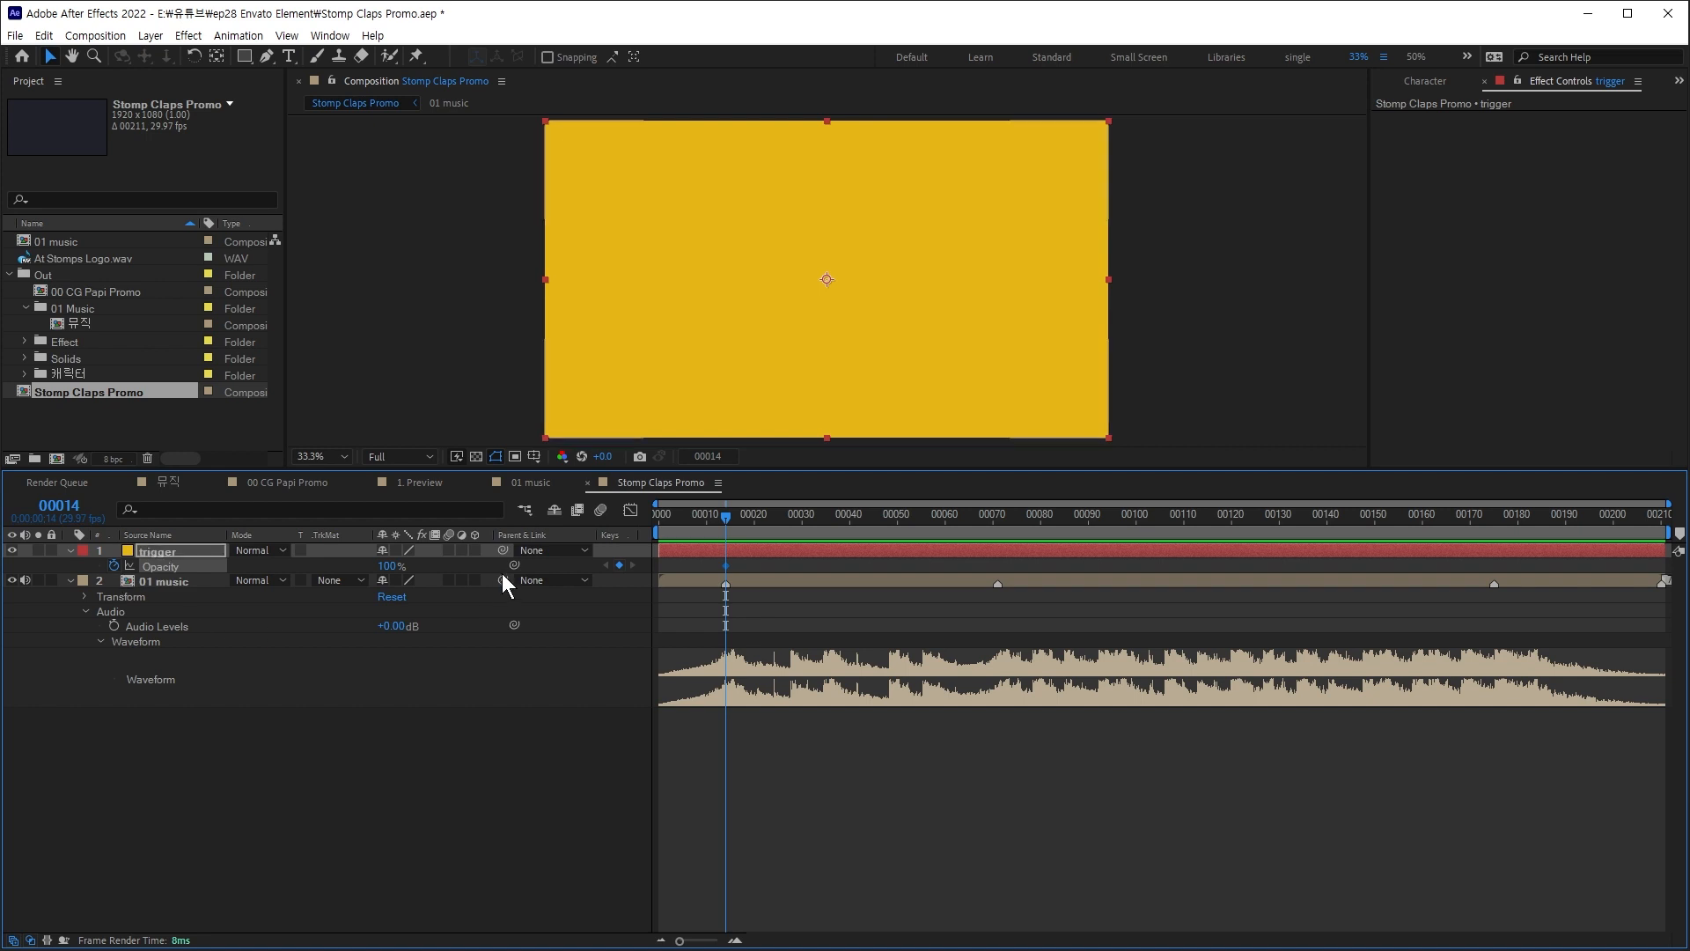
drag(367, 566, 291, 566)
drag(720, 525, 996, 583)
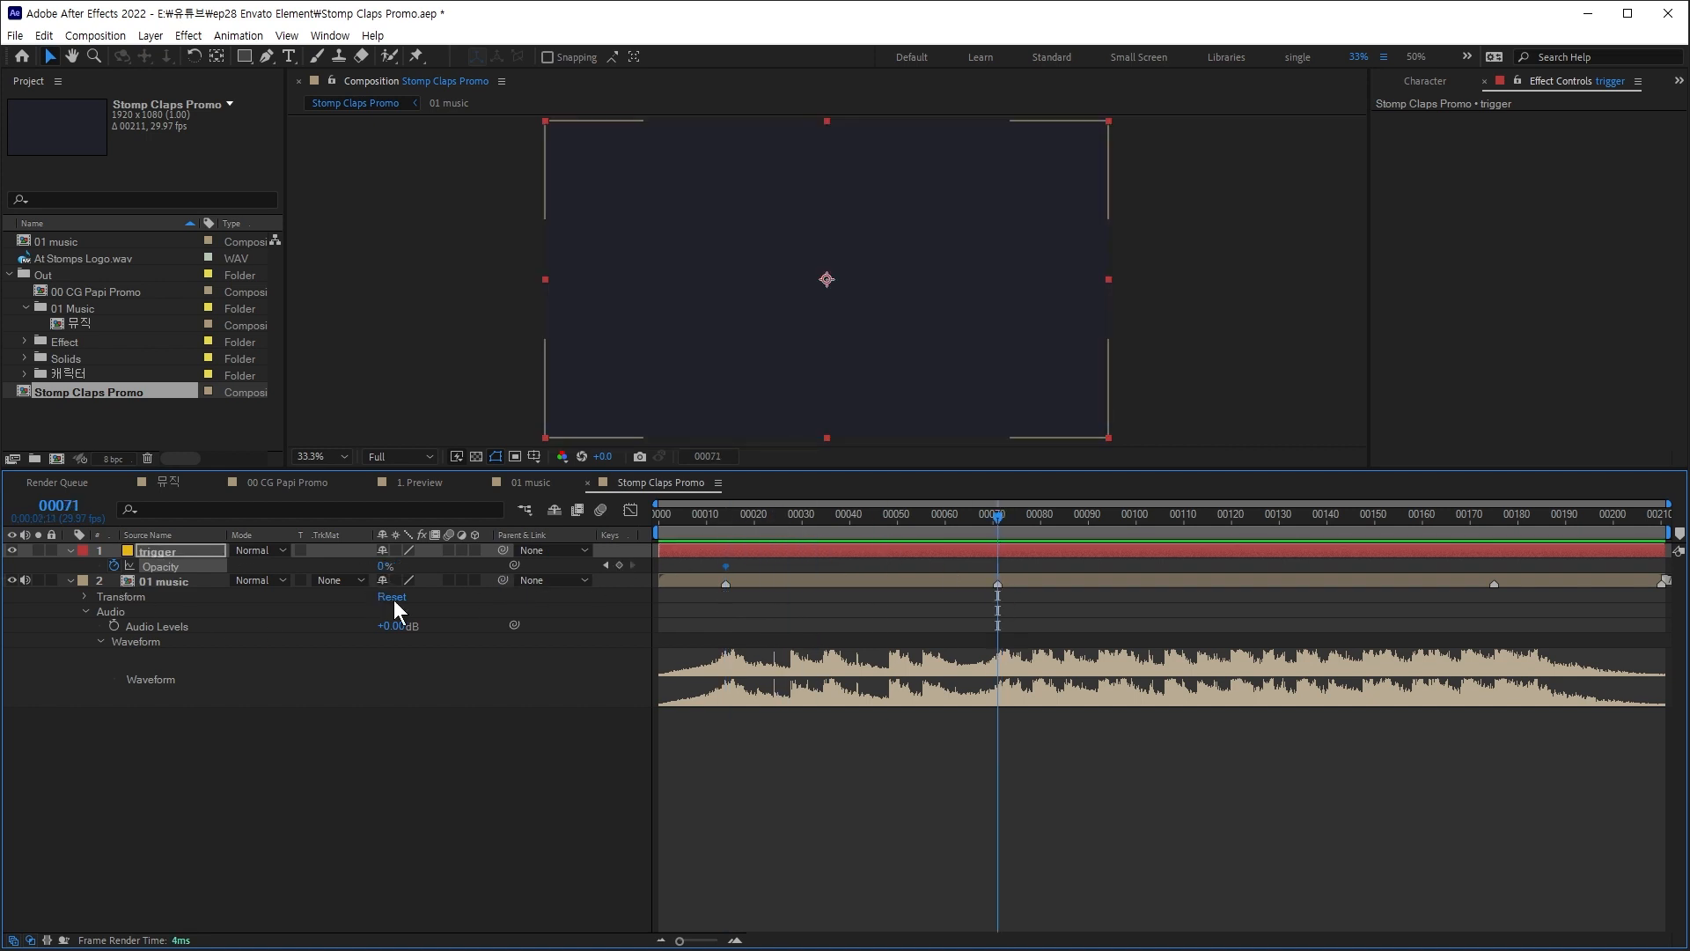
drag(385, 566, 1044, 578)
drag(998, 519, 1494, 614)
drag(384, 568, 1, 607)
key(space)
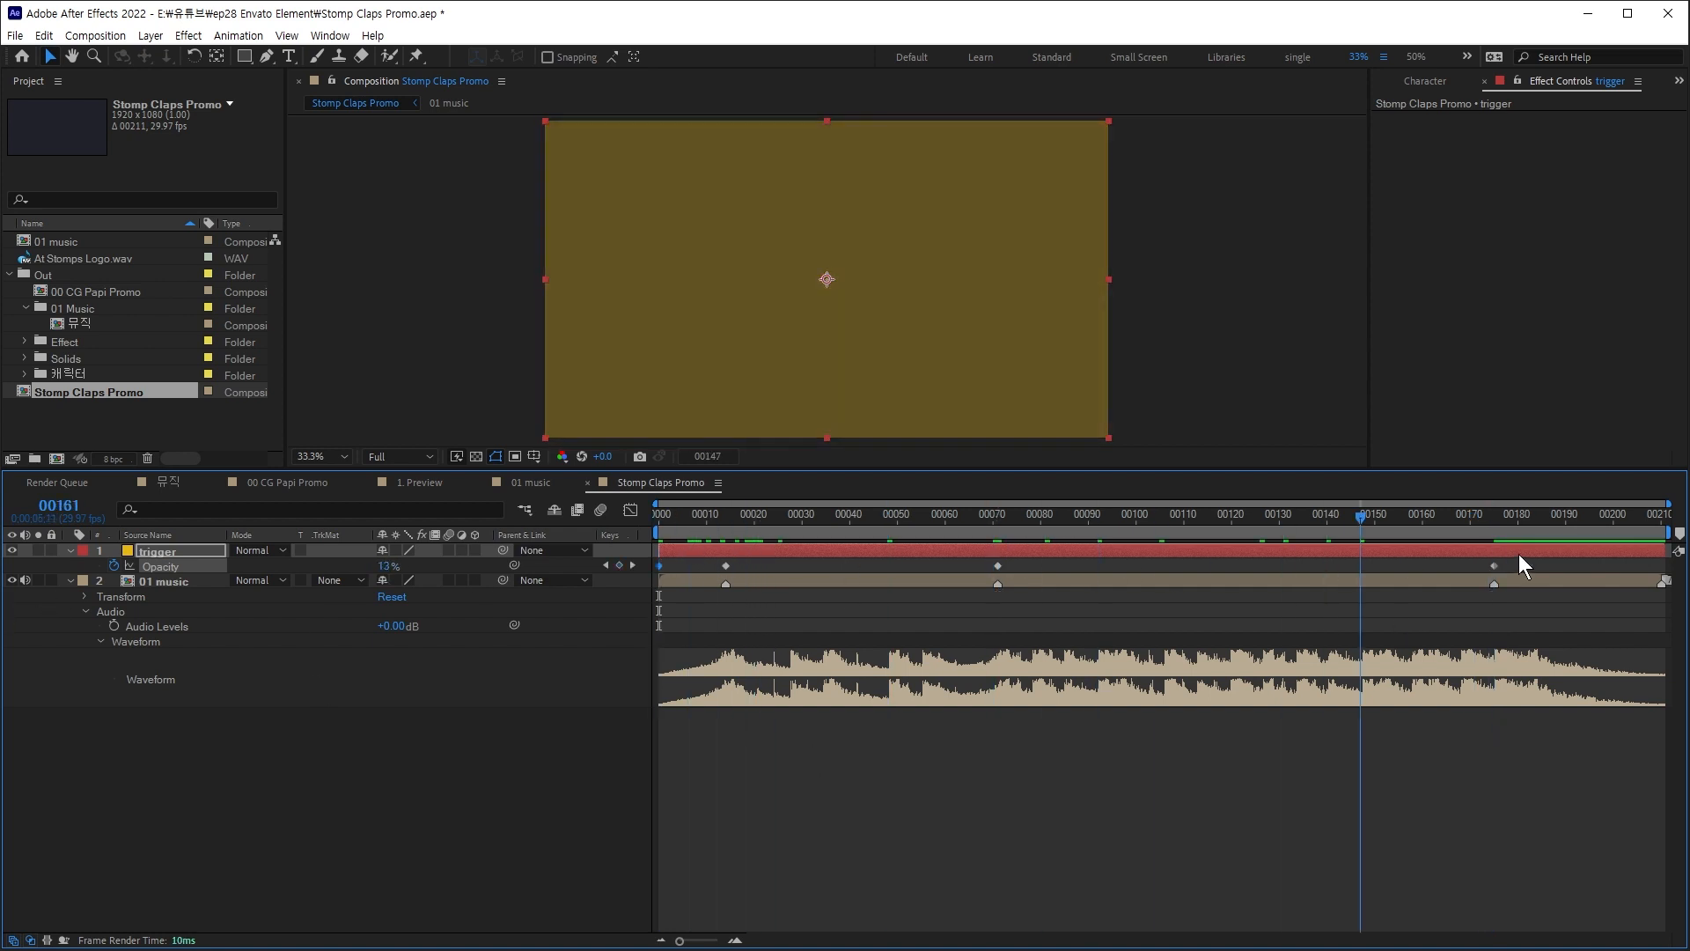
Step: Convert all of the trigger layer's opacity keyframes to hold keyframes and play back the flashes
click(166, 567)
key(ctrl+alt+h)
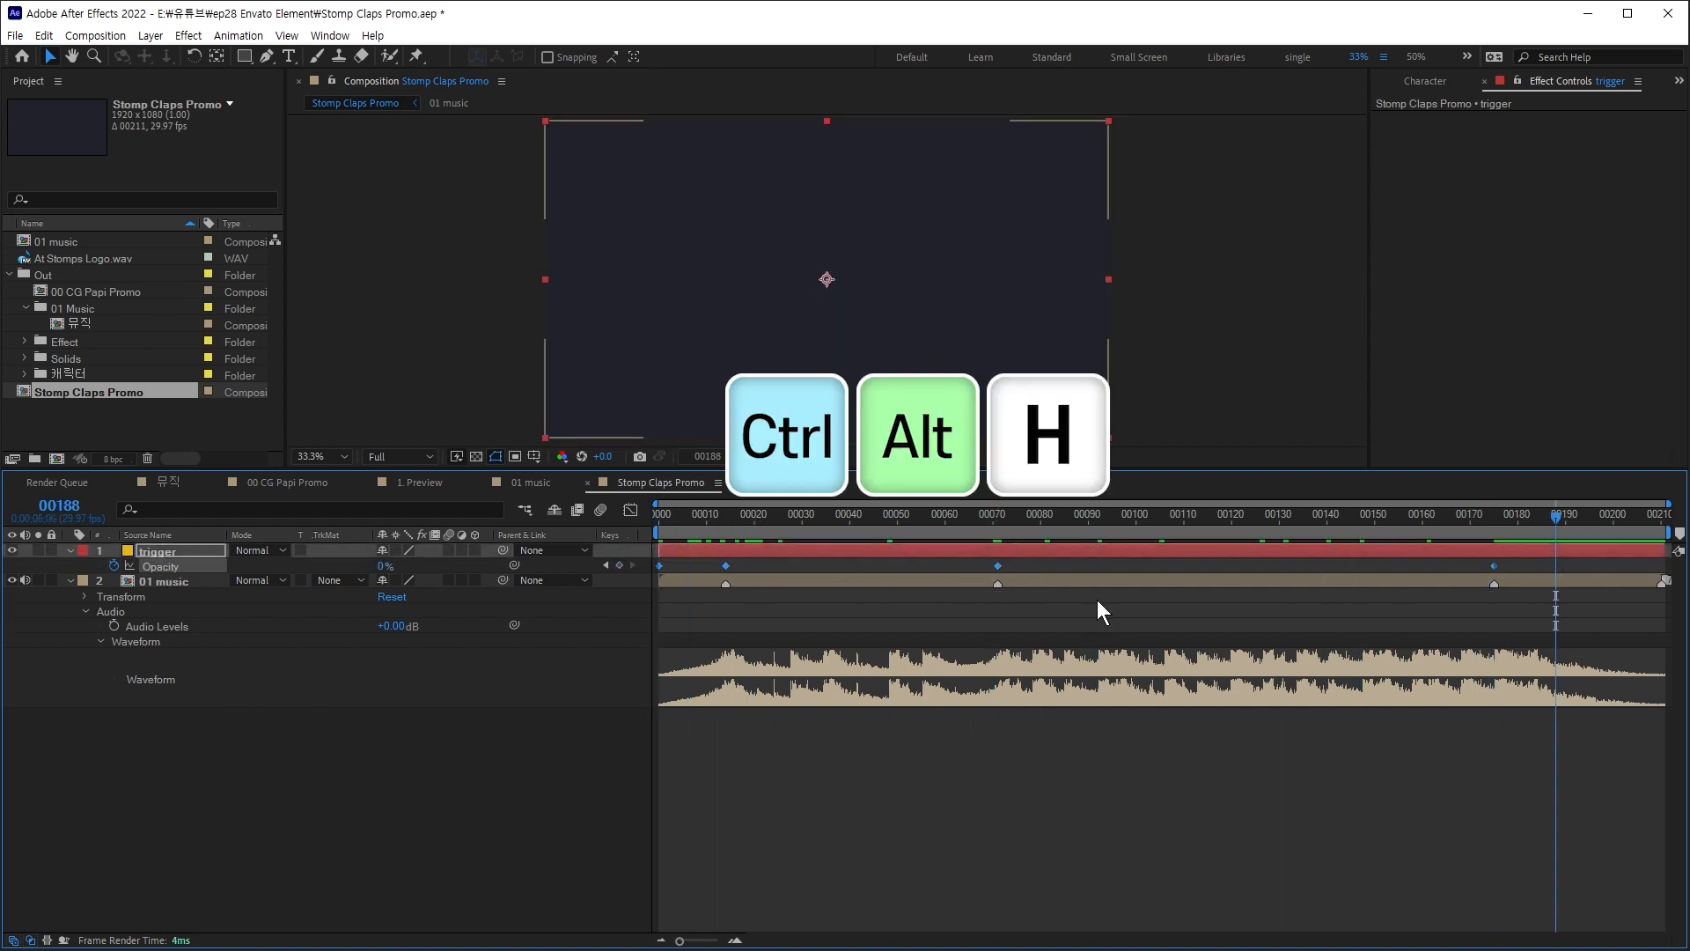
click(1224, 764)
key(space)
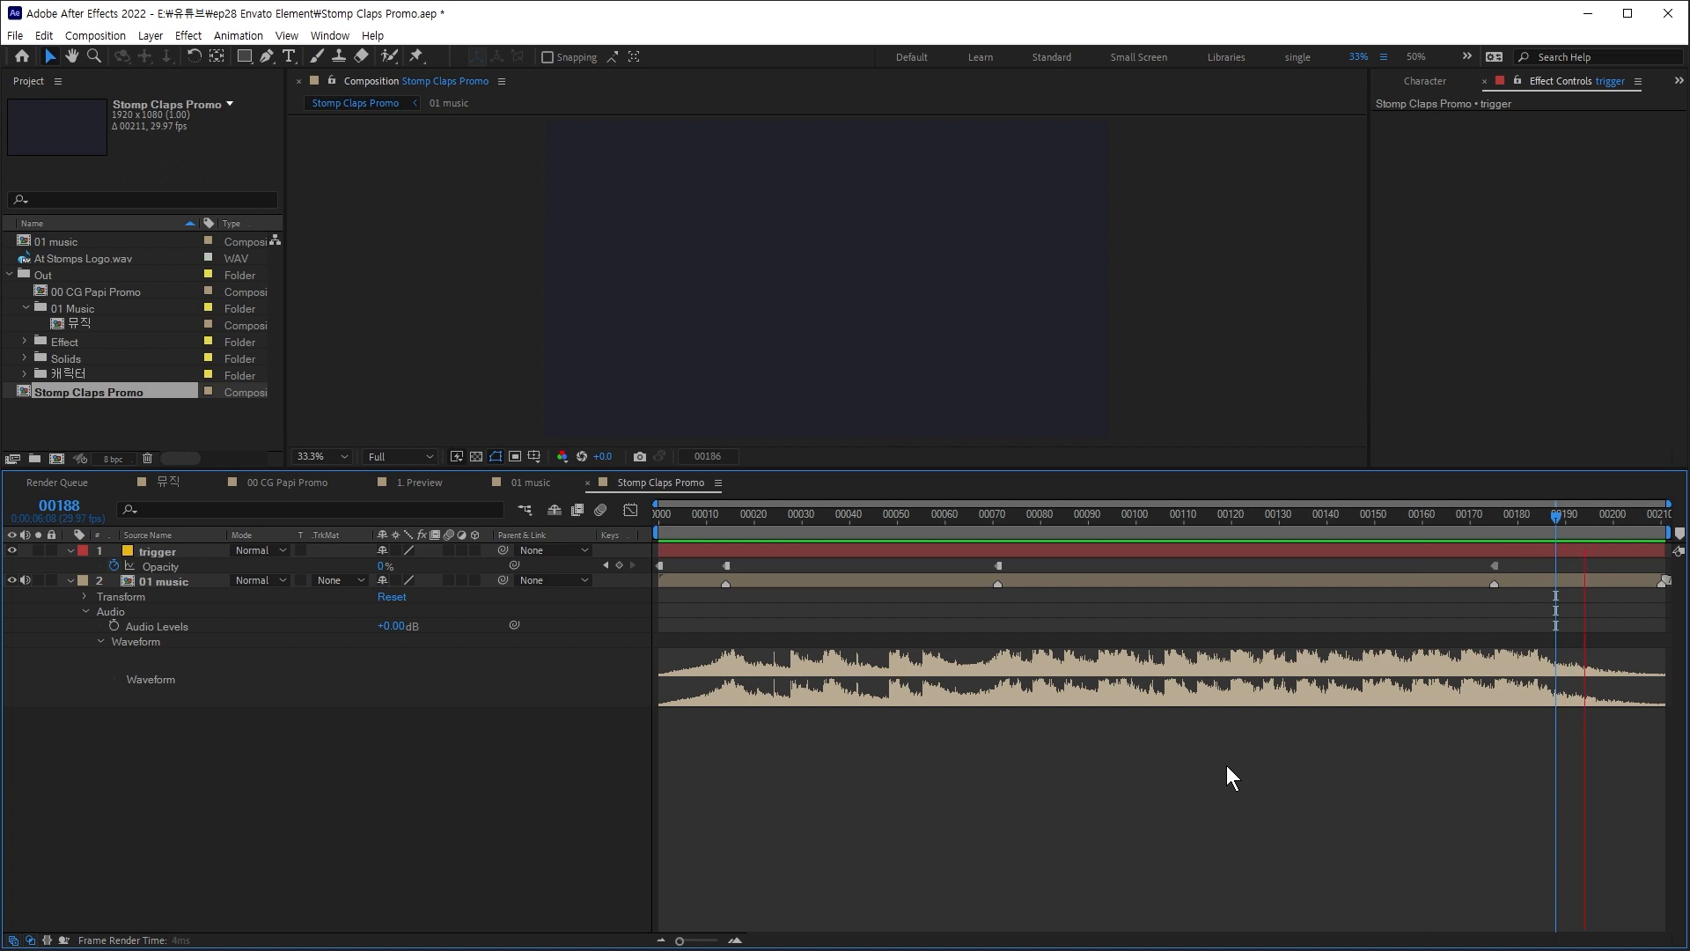
Step: Add beat markers to the 01 music layer at about frames 27, 34, 48 and 55
click(791, 530)
key(Page_Up)
key(KP_Multiply)
click(821, 521)
key(Page_Down)
key(Page_Up)
key(KP_Multiply)
click(878, 520)
drag(879, 520, 921, 519)
key(KP_Multiply)
key(KP_Multiply)
Step: Add trigger opacity keyframes at the markers on frames 27, 34, 48 and 55, alternating 100% and 0%, and preview them
key(j)
key(j)
key(j)
drag(382, 566, 4, 579)
key(k)
drag(378, 569, 193, 576)
key(k)
key(k)
scroll(937, 593, up, 1)
key(space)
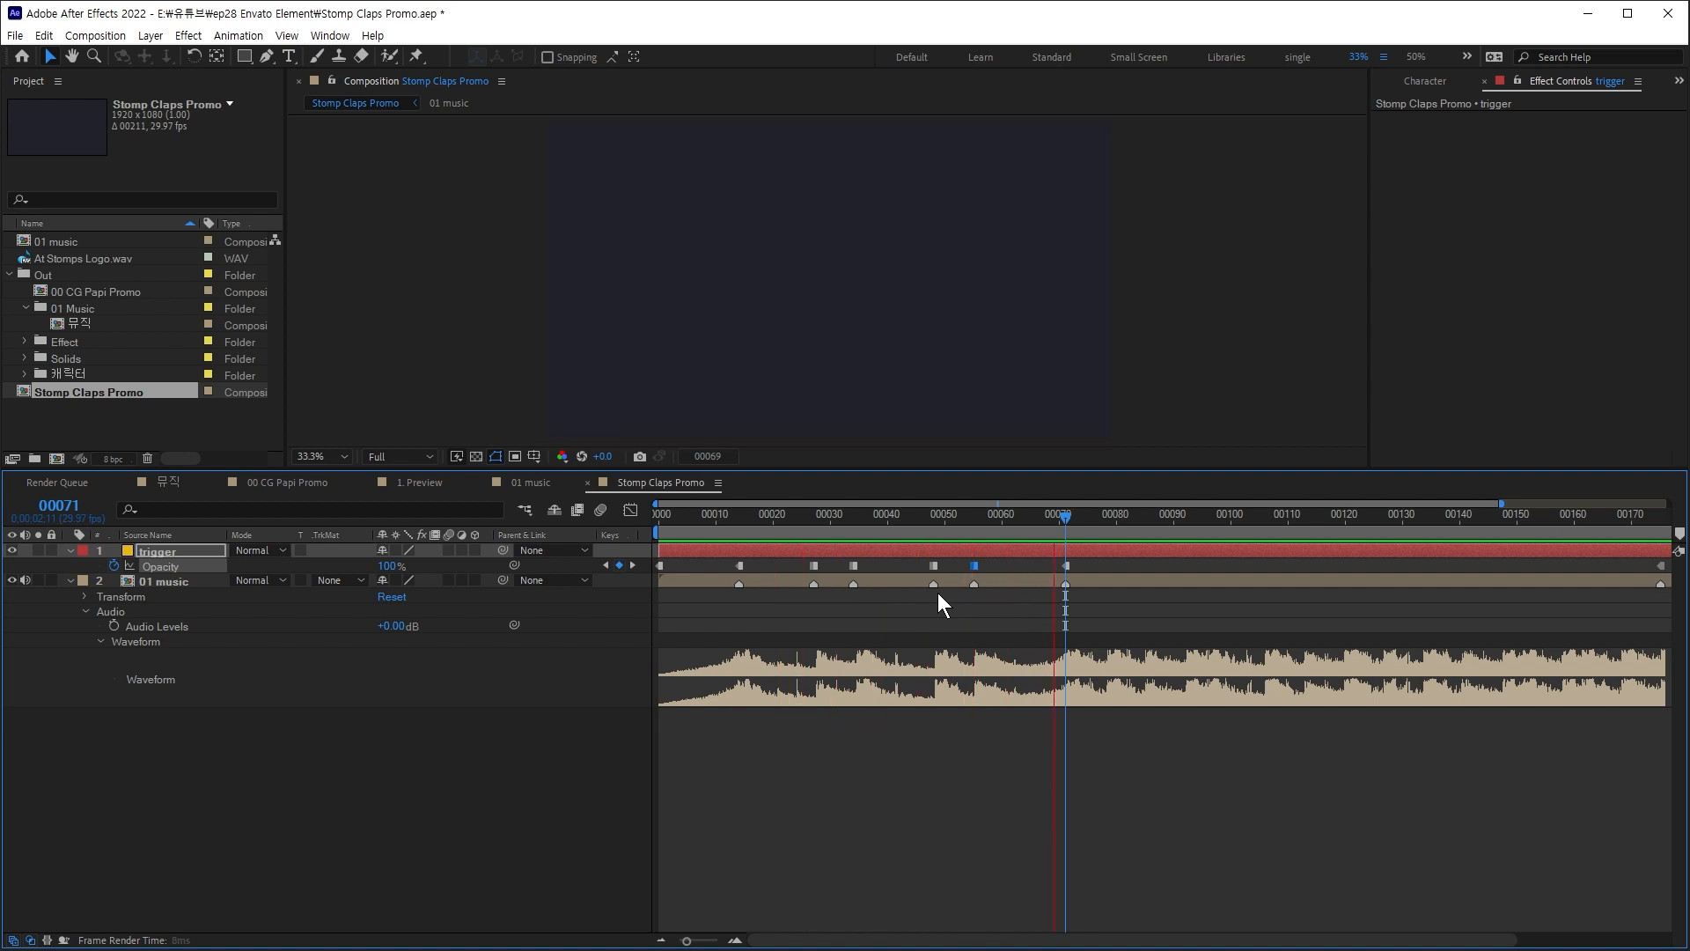
Step: Add markers to the 01 music layer on every audible beat from about frame 78 to frame 168
click(1132, 514)
scroll(1091, 658, down, 1)
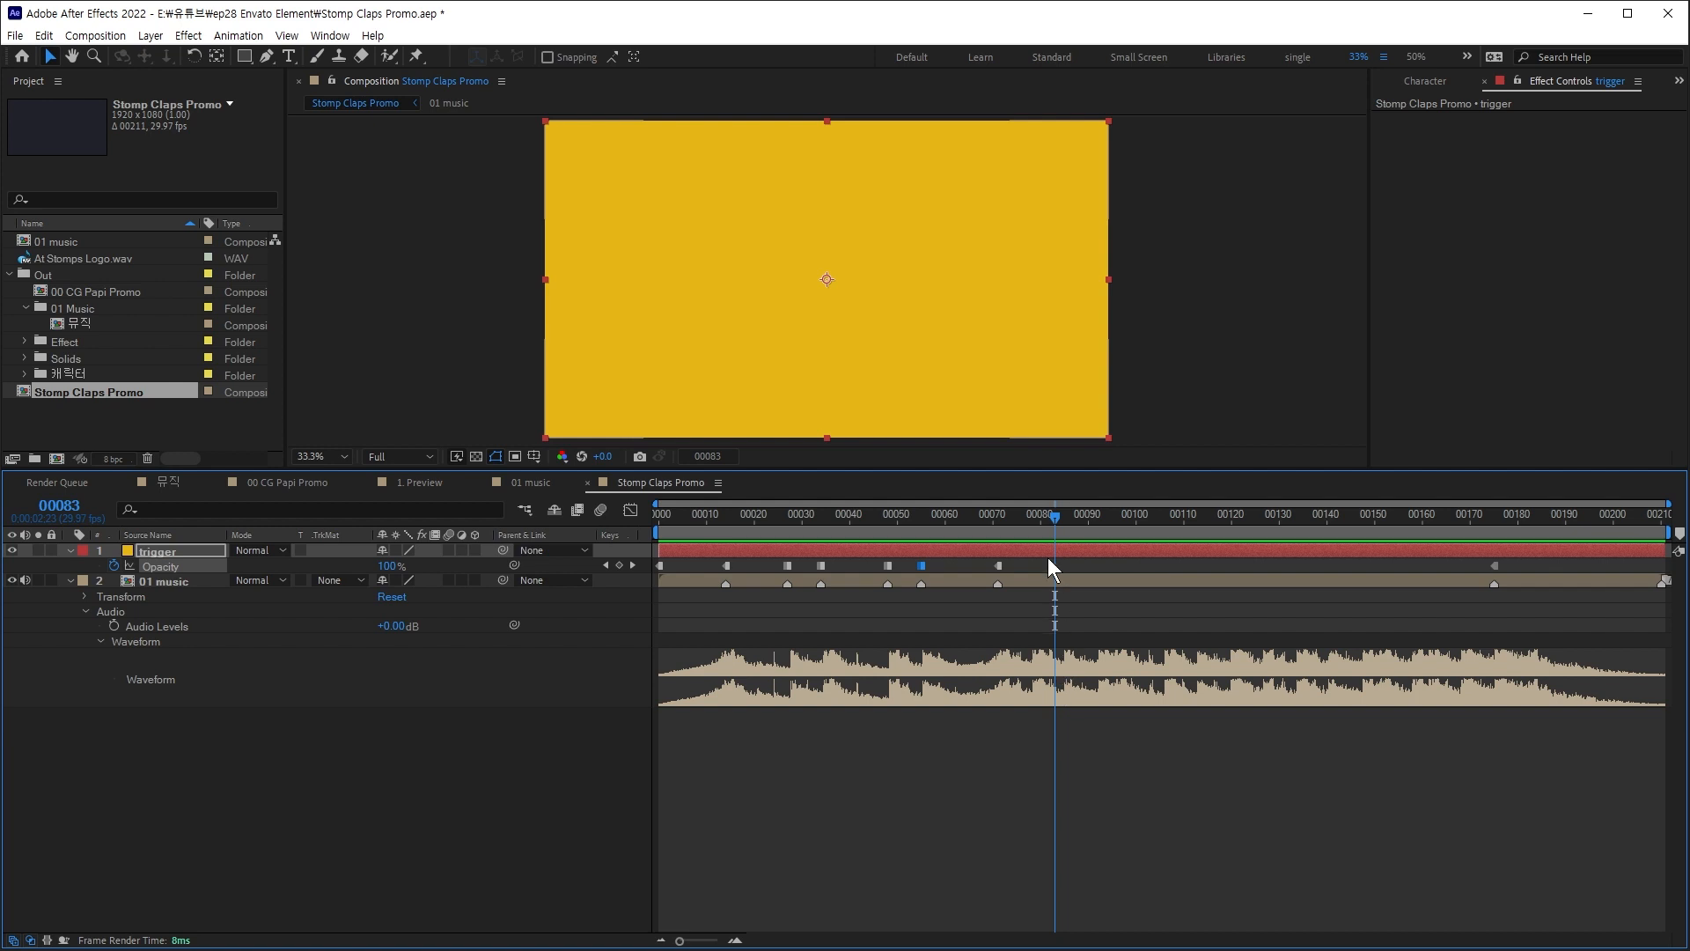
mouse_move(1012, 518)
mouse_down()
mouse_move(1001, 526)
mouse_move(1031, 540)
mouse_up()
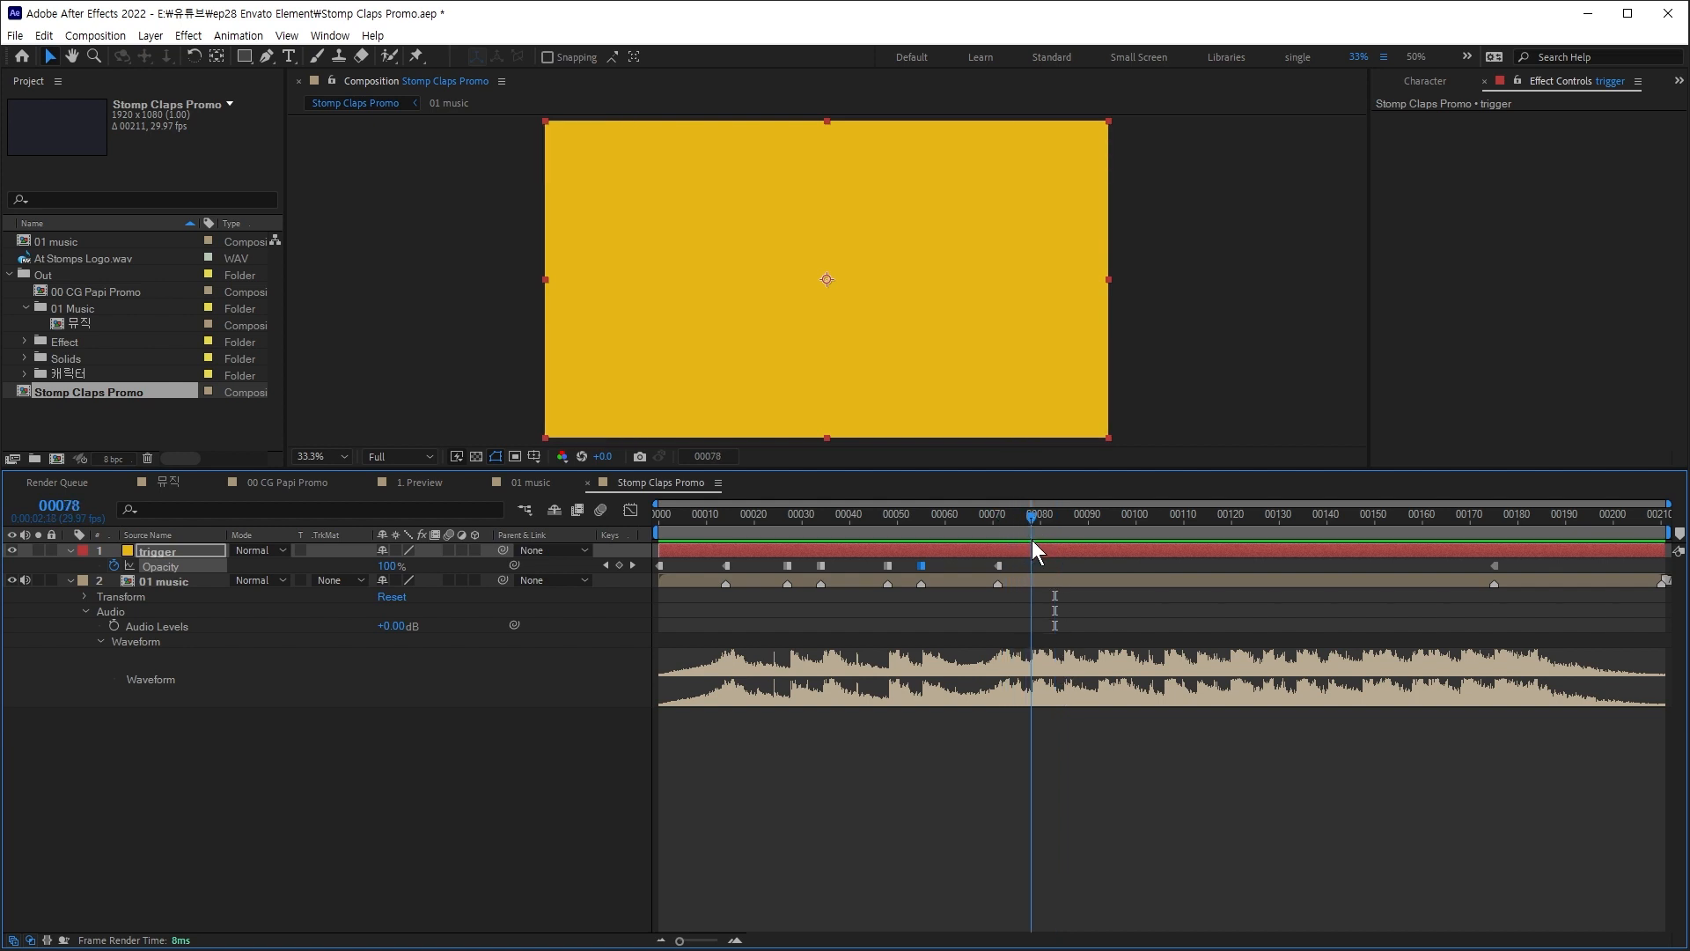
click(1044, 579)
key(KP_Multiply)
click(1064, 524)
key(KP_Multiply)
click(1096, 524)
key(KP_Multiply)
click(1117, 521)
key(KP_Multiply)
click(1165, 519)
key(KP_Multiply)
click(1198, 522)
key(KP_Multiply)
drag(1218, 526, 1299, 530)
key(KP_Multiply)
key(KP_Multiply)
click(1331, 526)
key(KP_Multiply)
click(1361, 525)
key(KP_Multiply)
click(1380, 528)
drag(1419, 521, 1466, 529)
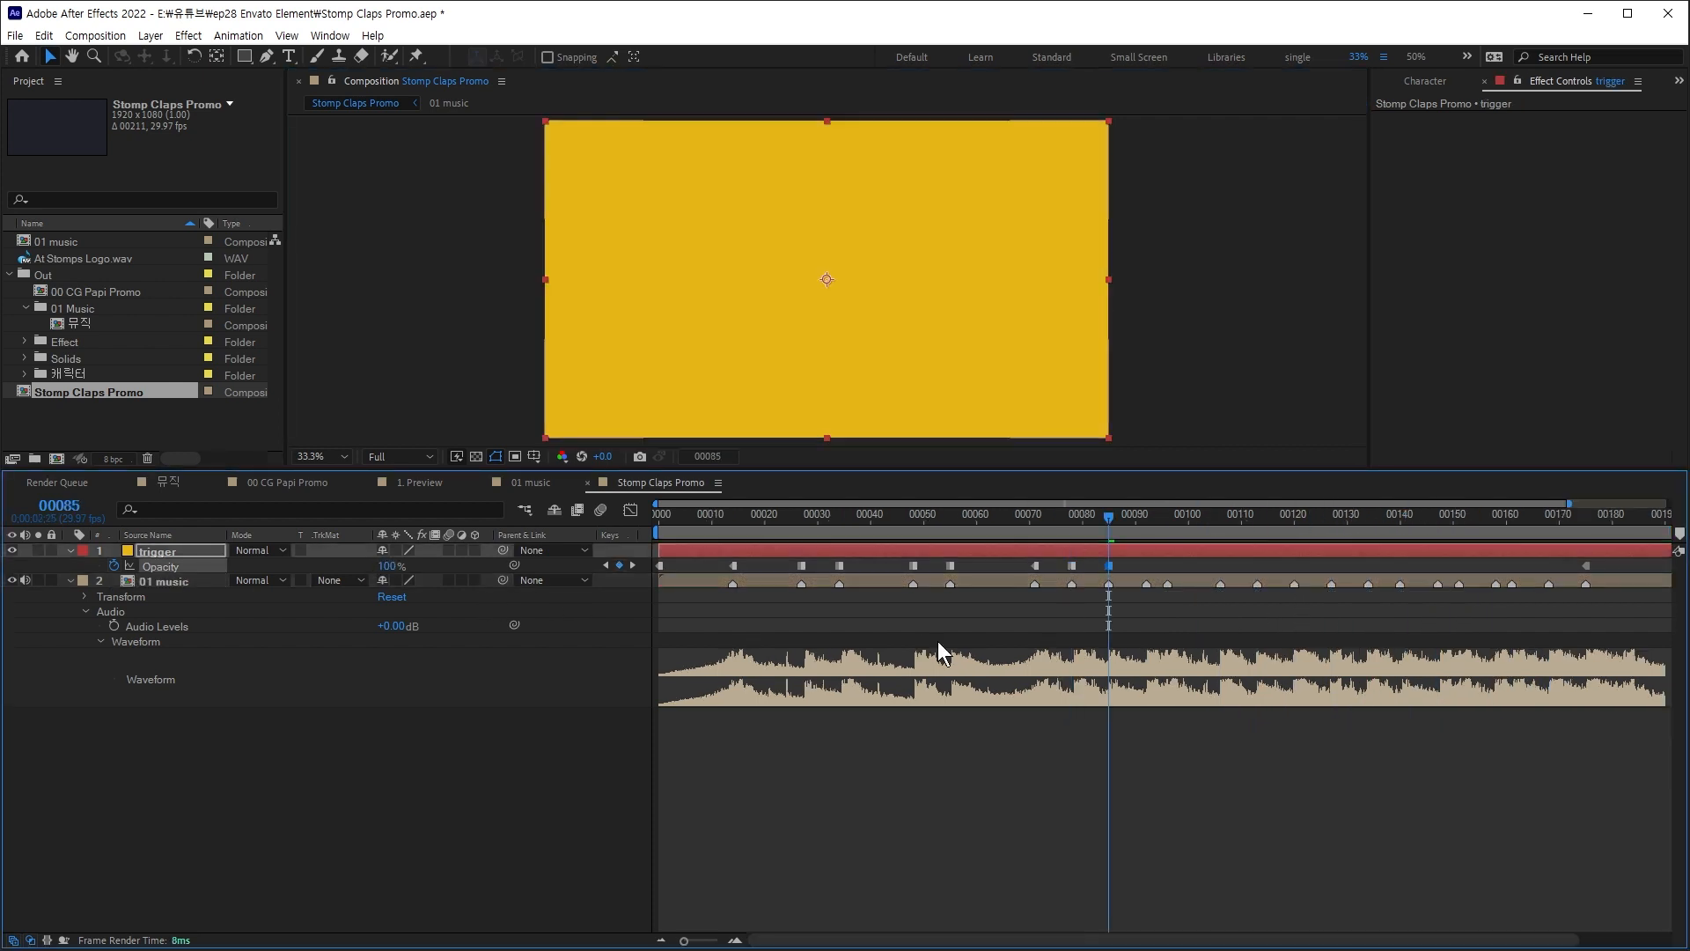
Step: Add trigger opacity keyframes at each marker from frame 78 to 168, alternating 0% and 100%, and play back the result
key(k)
key(k)
drag(387, 566, 264, 617)
key(k)
key(k)
key(k)
key(k)
key(k)
drag(385, 566, 792, 581)
key(k)
key(k)
key(k)
drag(386, 566, 792, 581)
key(k)
key(k)
click(1460, 821)
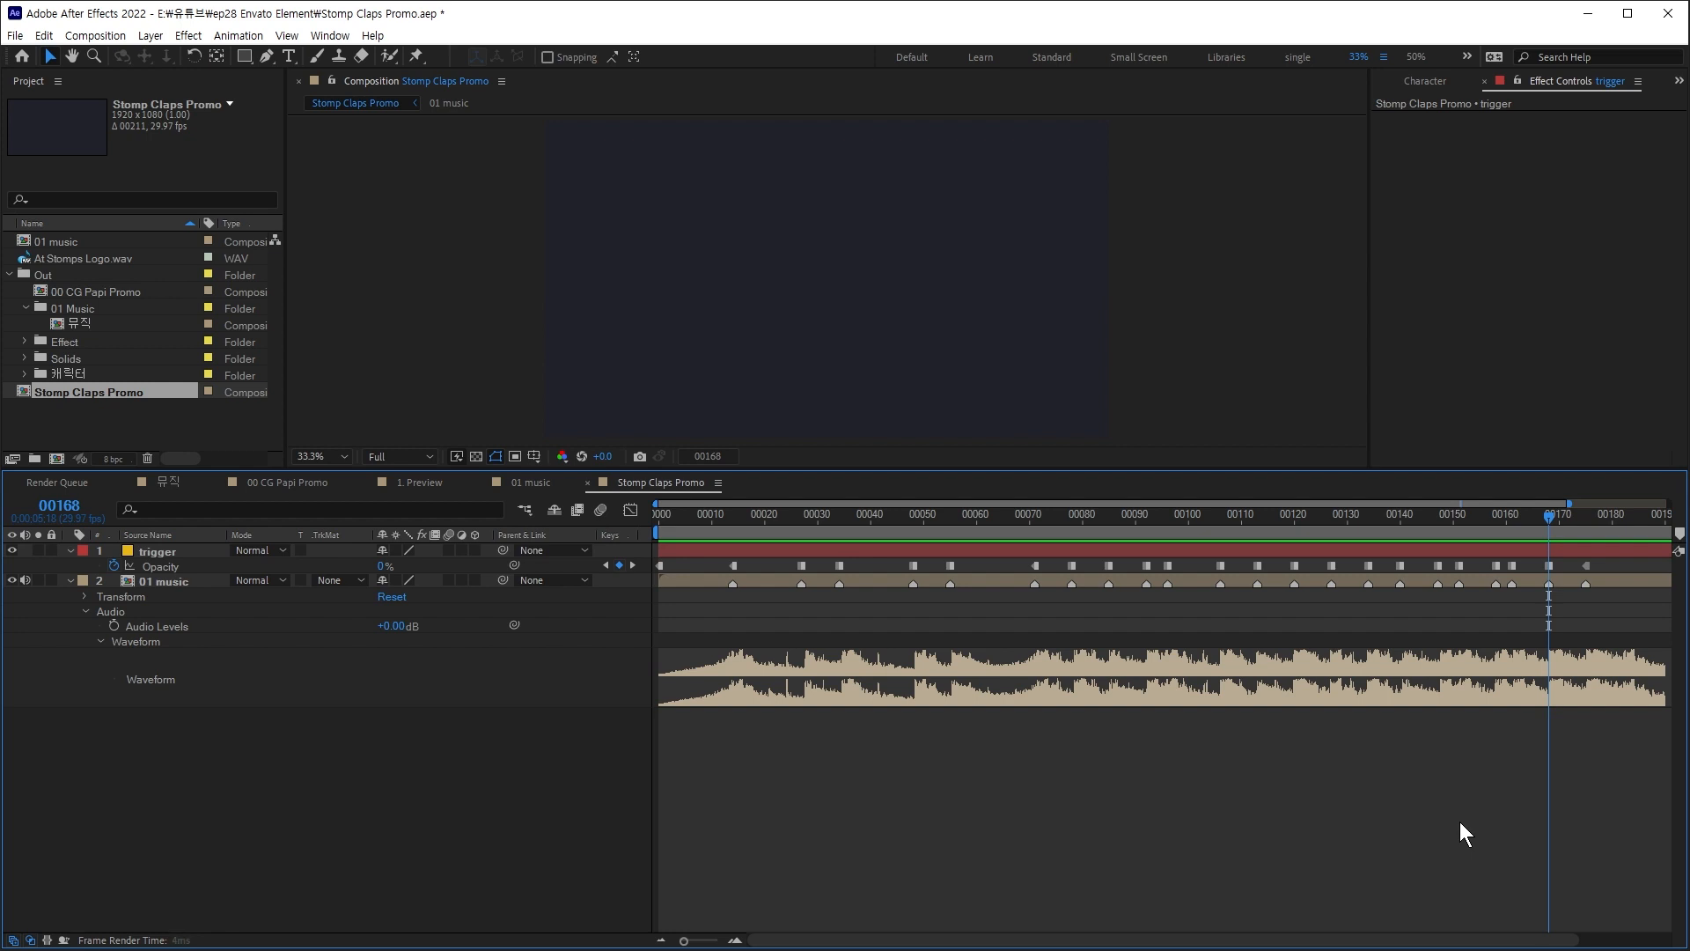
key(space)
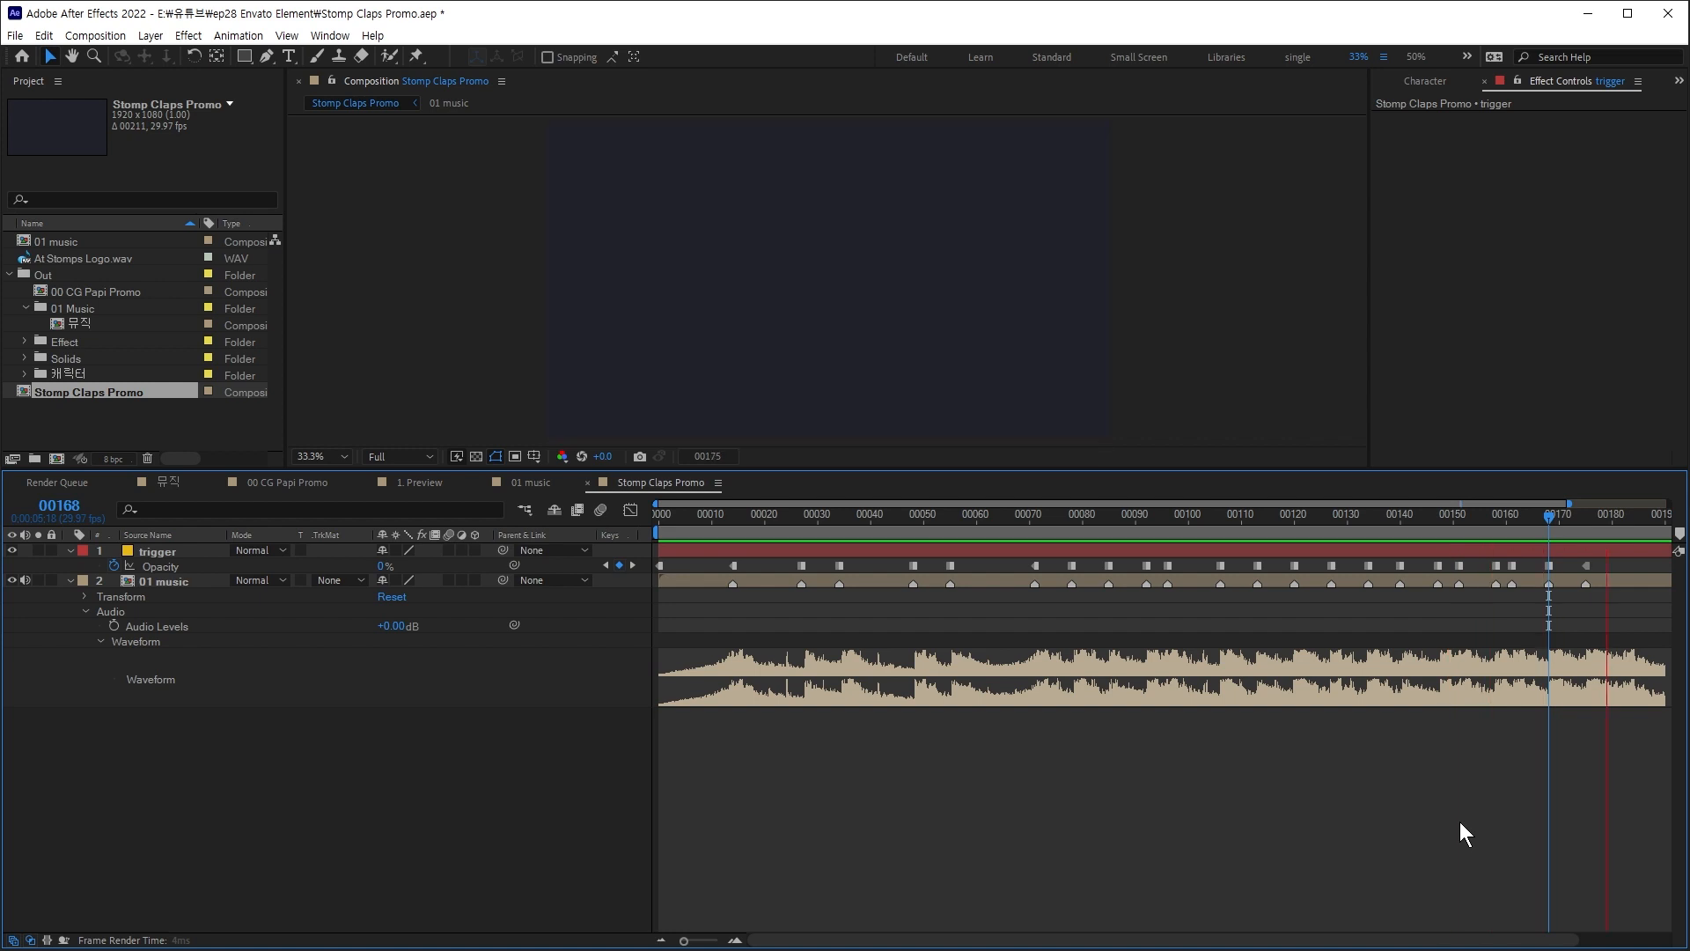
key(space)
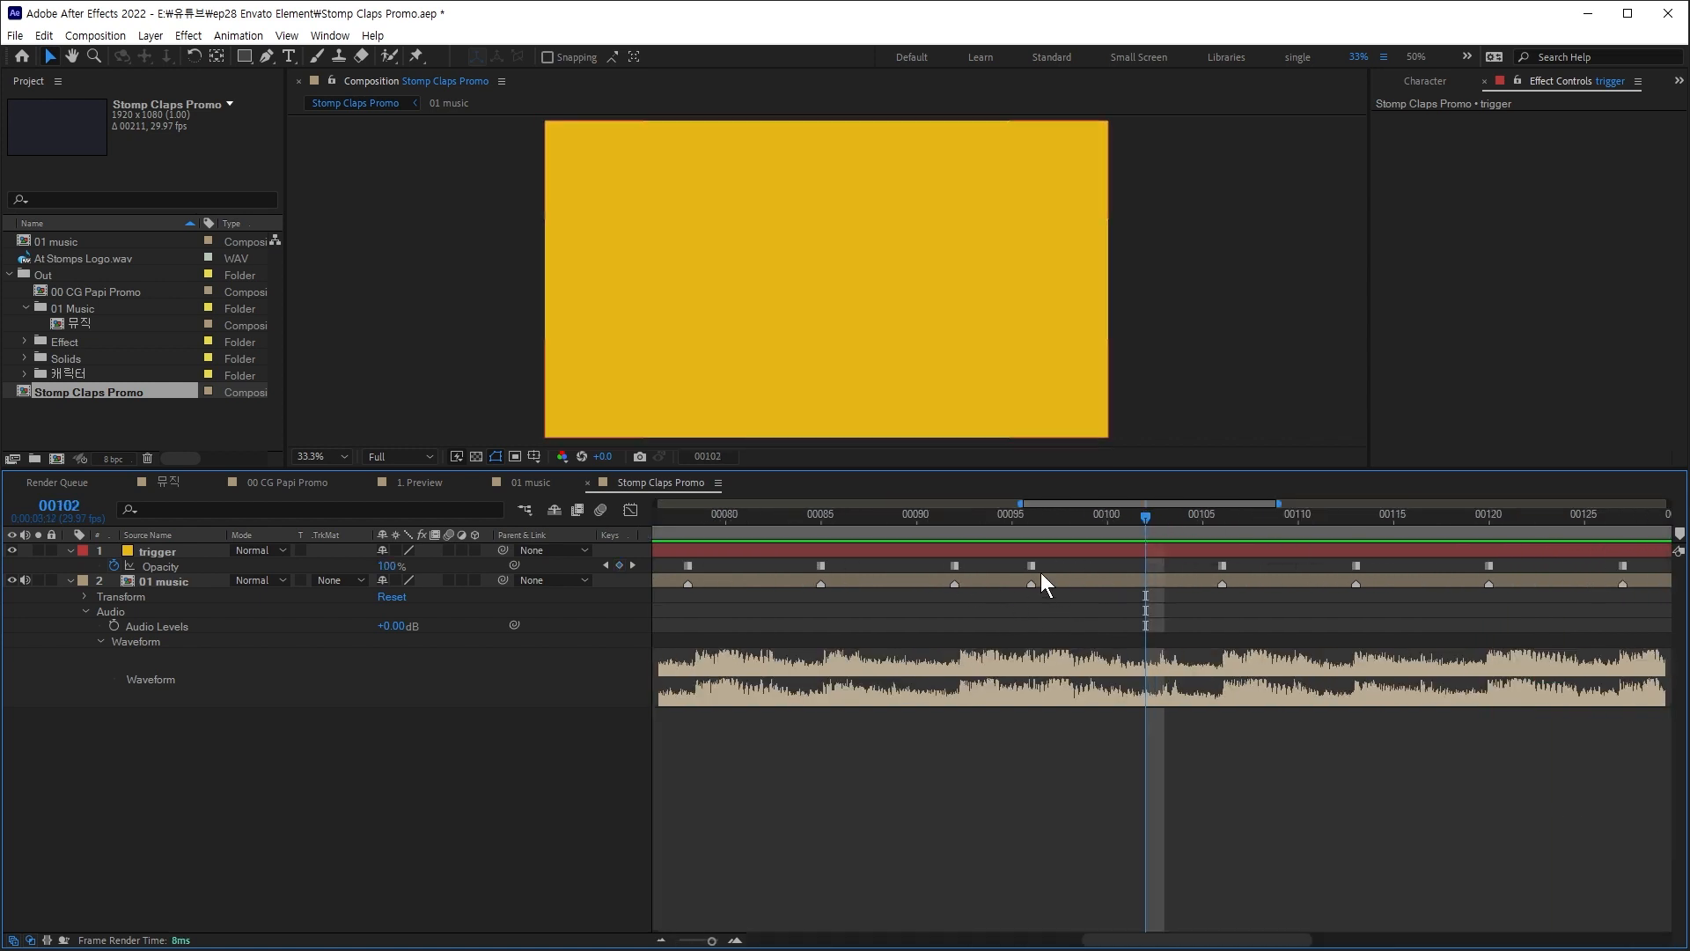
Step: Move the trigger opacity keyframe at frame 106 to frame 99 and add a 01 music marker there
key(Page_Up)
key(Page_Up)
key(Page_Up)
drag(1222, 566, 1089, 566)
click(1191, 583)
key(KP_Multiply)
Step: Shift the following trigger opacity keyframes one marker earlier, onto frames 106, 113, 120 and 127, previewing the timing
key(minus)
drag(1222, 566, 1155, 566)
click(1275, 566)
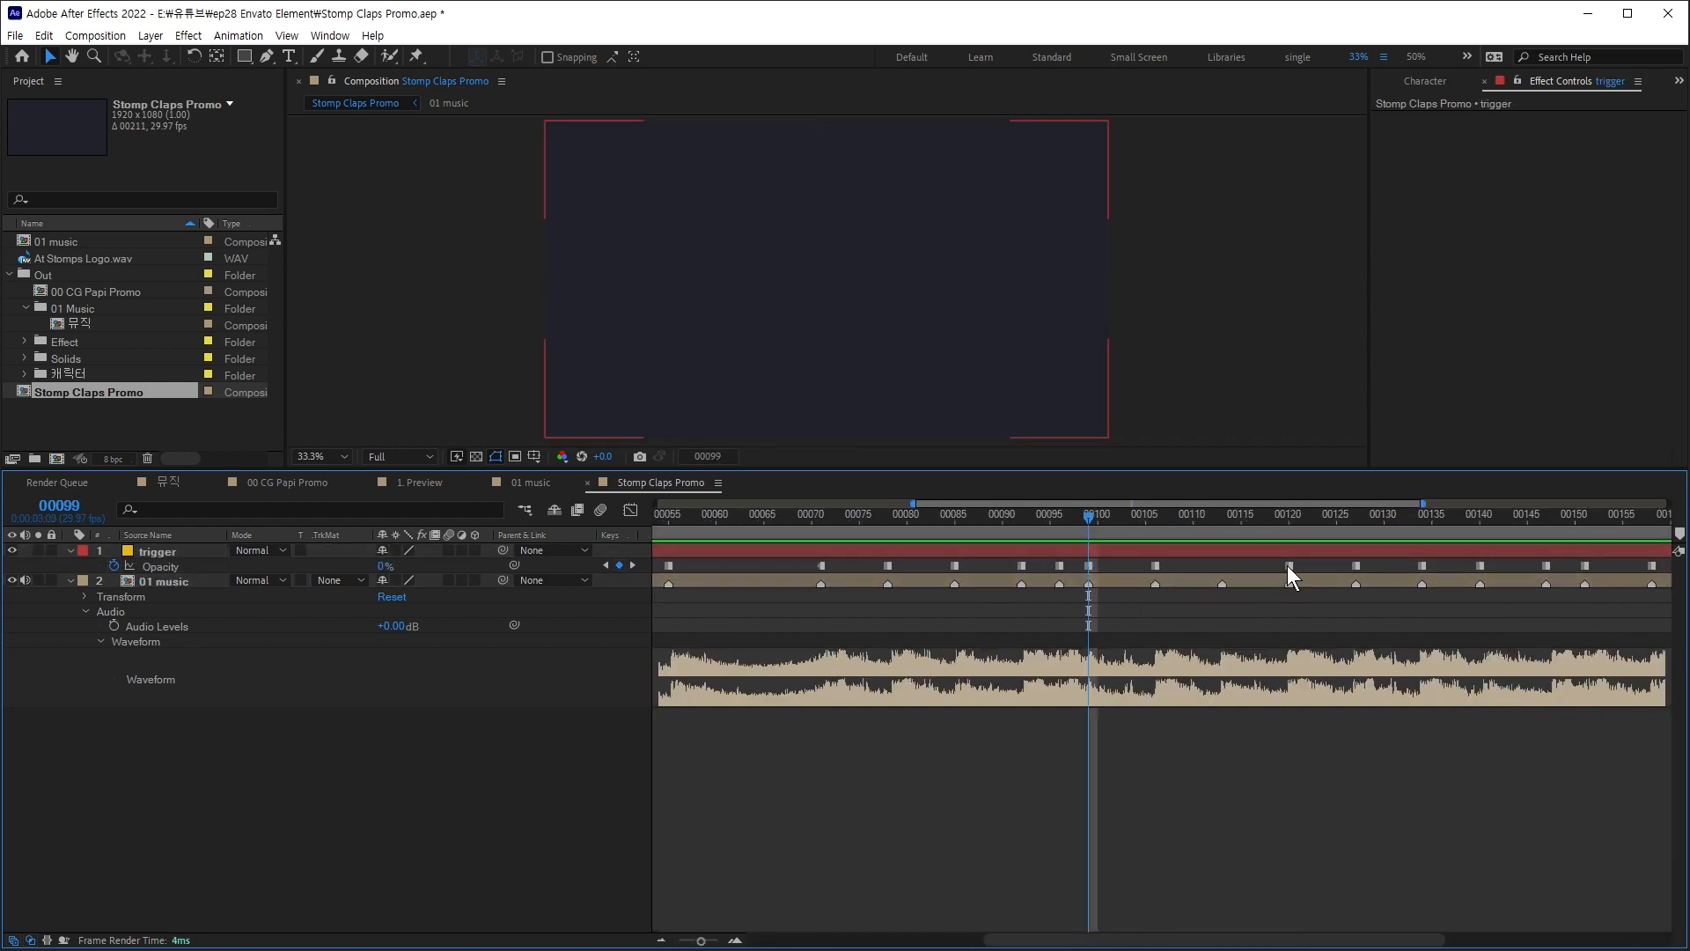
drag(1289, 566, 1222, 566)
key(k)
drag(1356, 566, 1289, 566)
key(k)
key(k)
click(897, 519)
key(space)
key(space)
drag(1420, 567, 1362, 578)
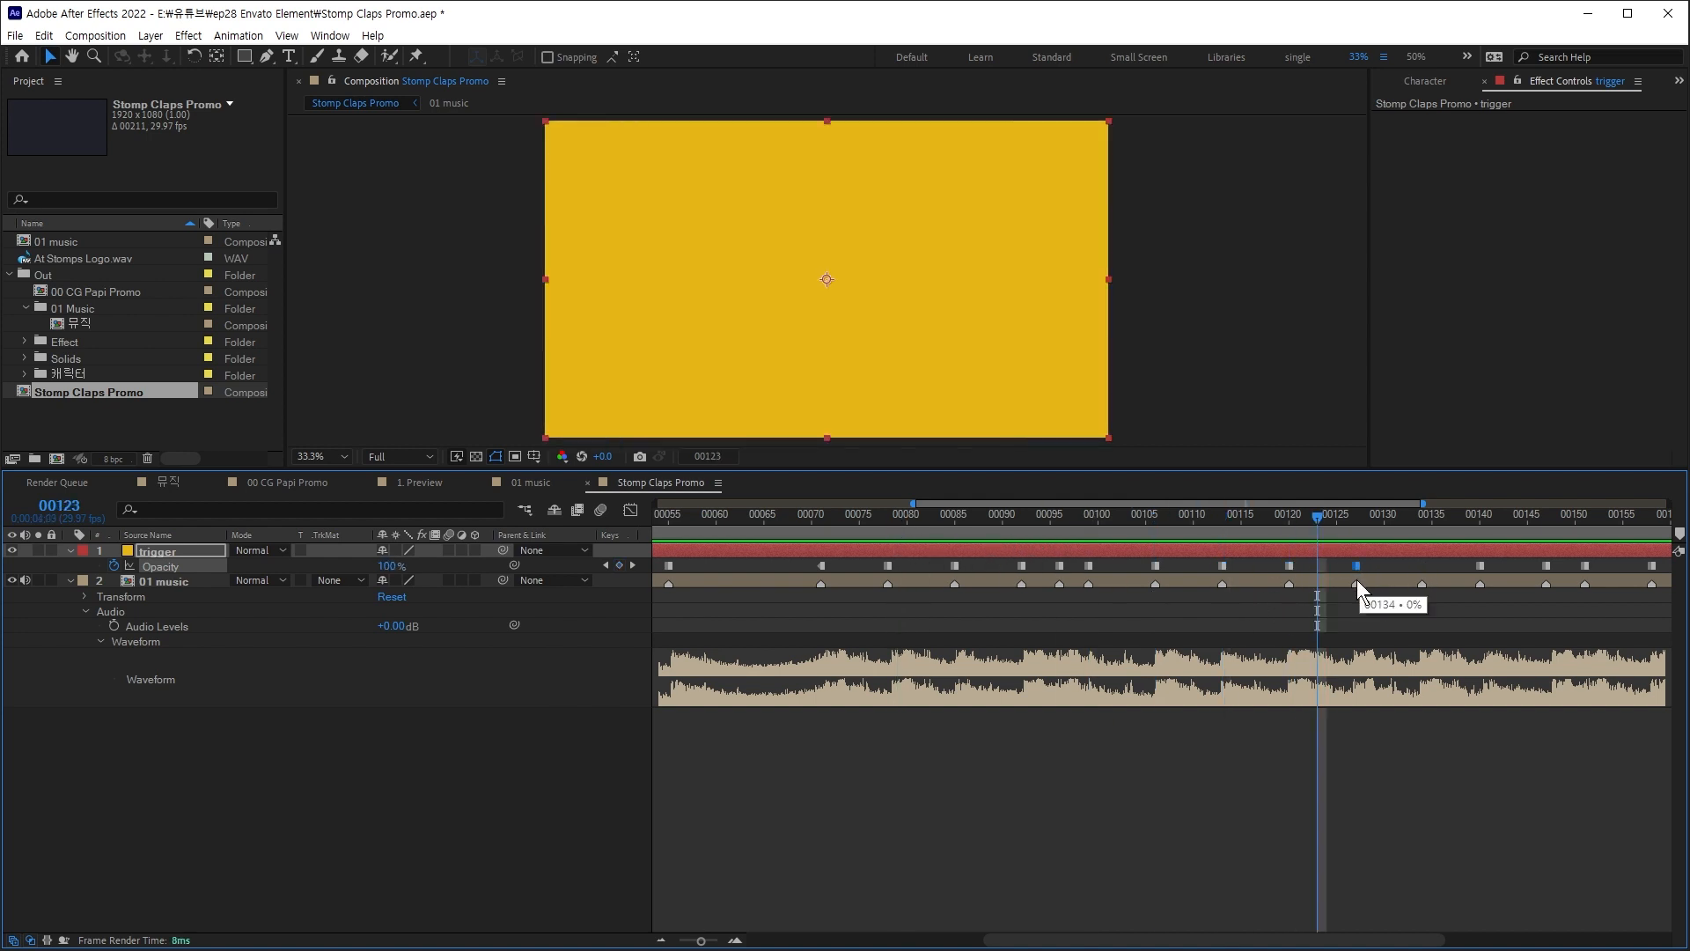
Step: Preview the later beats, add a marker at about frame 163, and move the last two opacity keyframes to frames 163 and 168
click(1234, 518)
key(space)
key(space)
click(1008, 518)
key(space)
key(space)
click(1207, 525)
click(1238, 581)
key(KP_Multiply)
drag(1255, 566, 1209, 566)
drag(1322, 566, 1255, 572)
key(k)
Step: Set the trigger layer's opacity to 0% at frame 175 and play back the whole beat sequence
click(1208, 521)
key(j)
key(k)
key(k)
key(k)
drag(382, 566, 299, 566)
scroll(1392, 795, down, 2)
scroll(1391, 795, down, 1)
click(1392, 795)
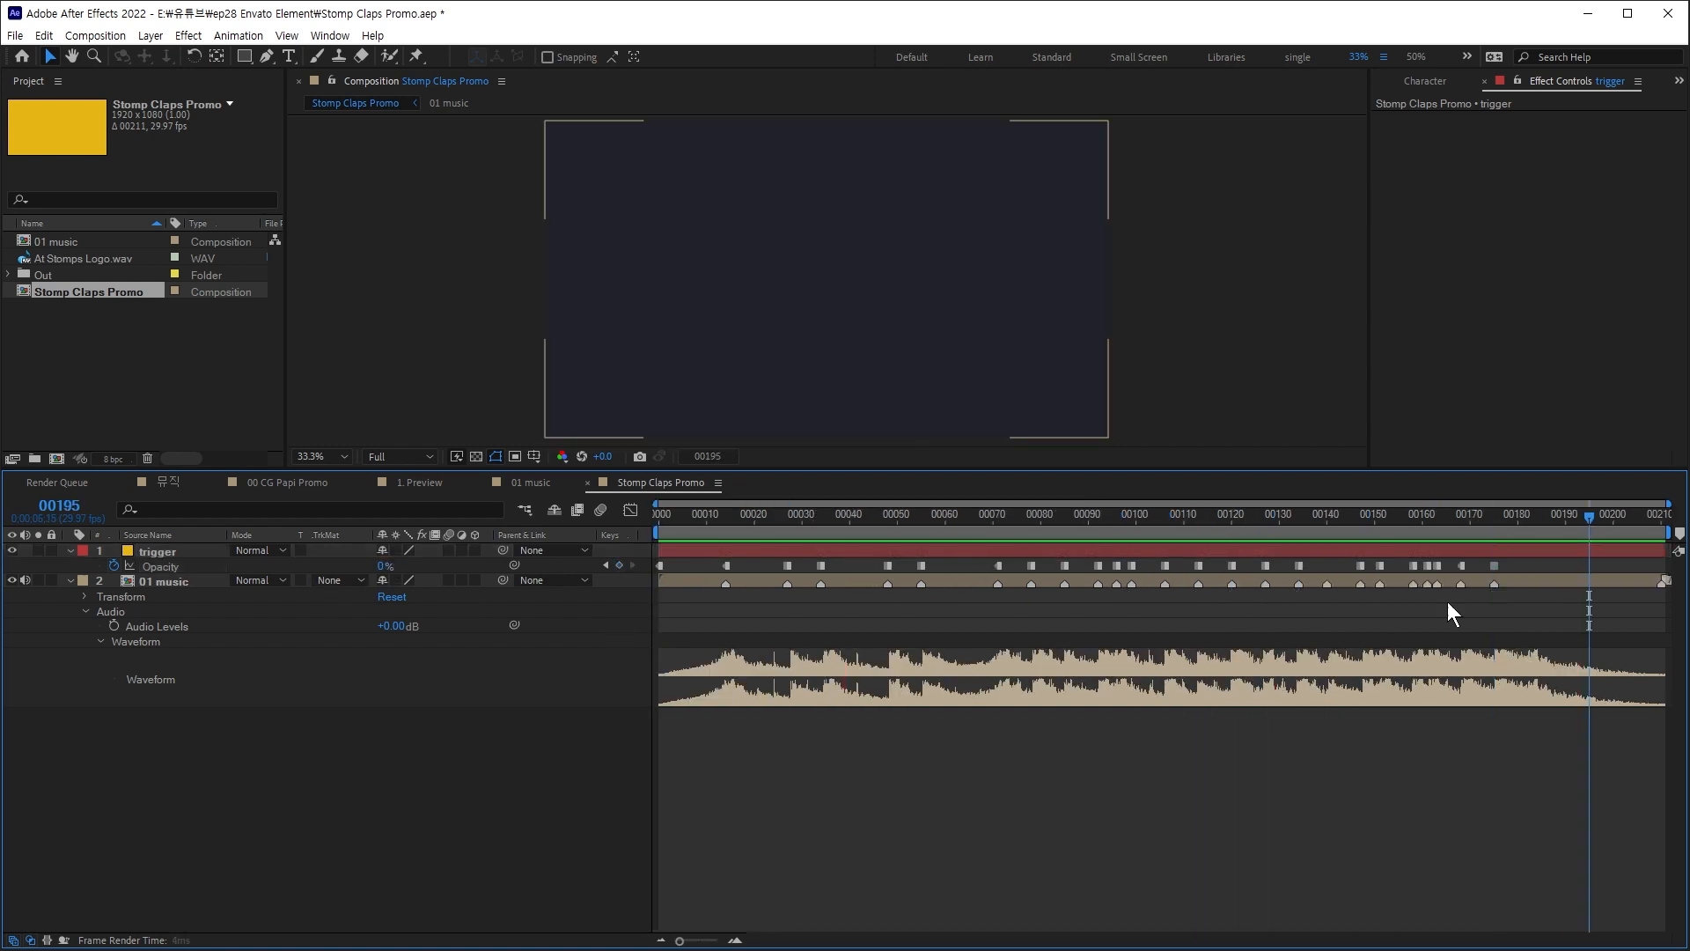
key(j)
click(1592, 791)
key(space)
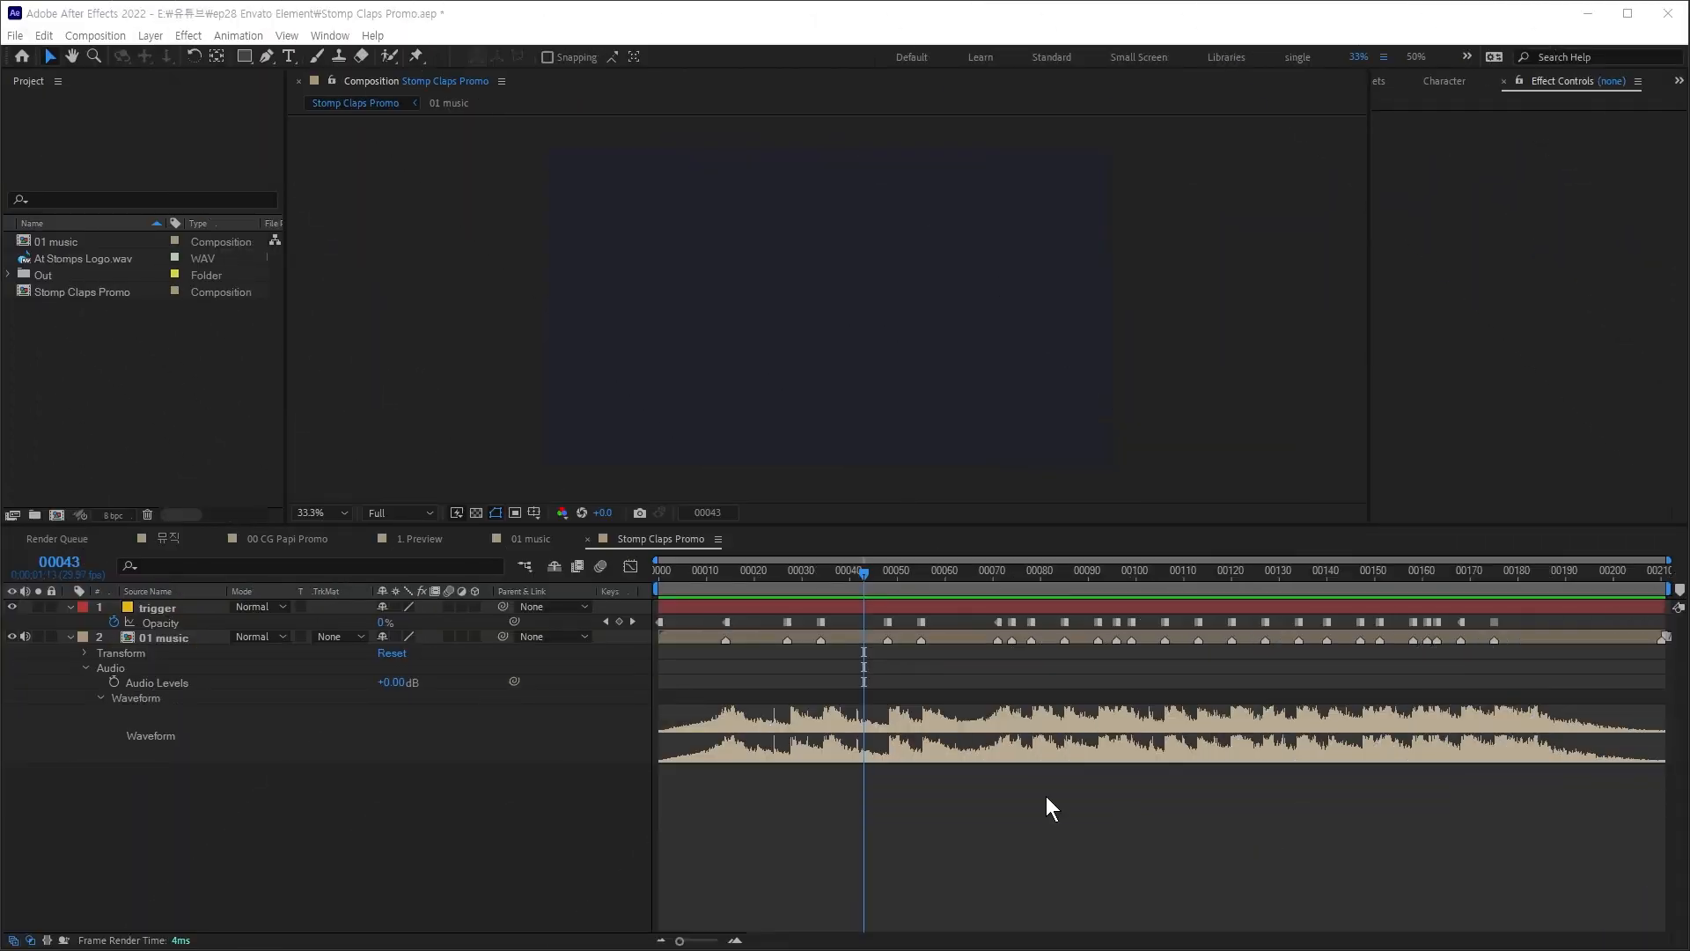
Step: Duplicate the trigger layer and trim the copy's start to about frame 72
click(156, 608)
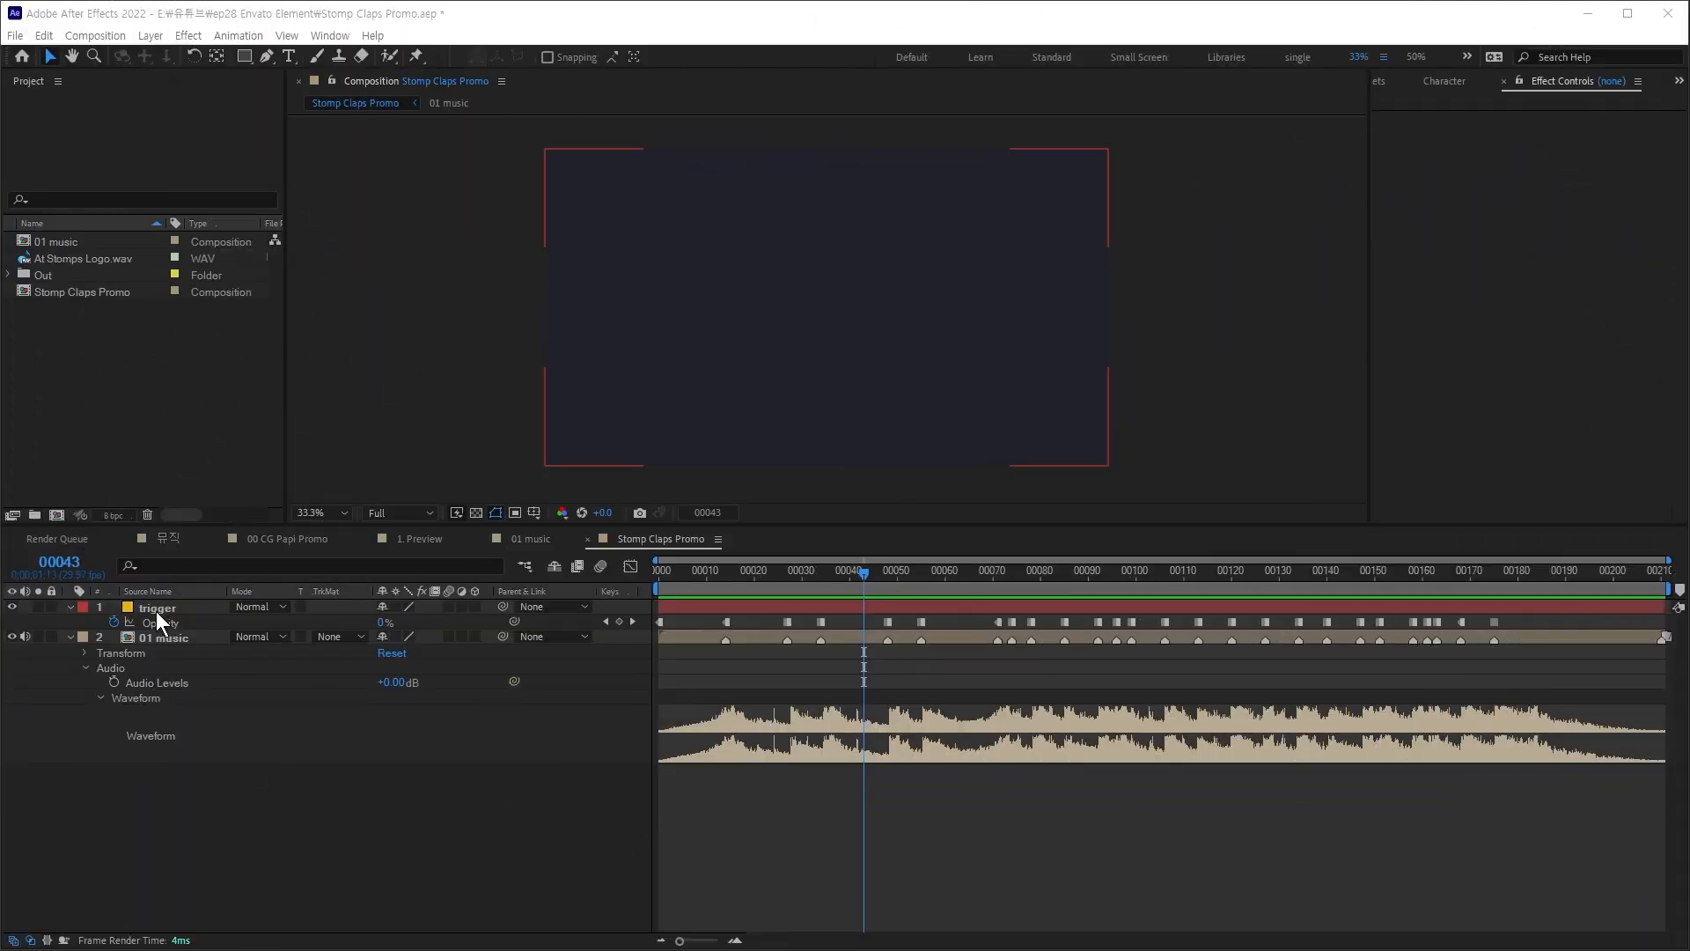
key(ctrl+d)
drag(970, 572, 1000, 588)
key(alt+bracketleft)
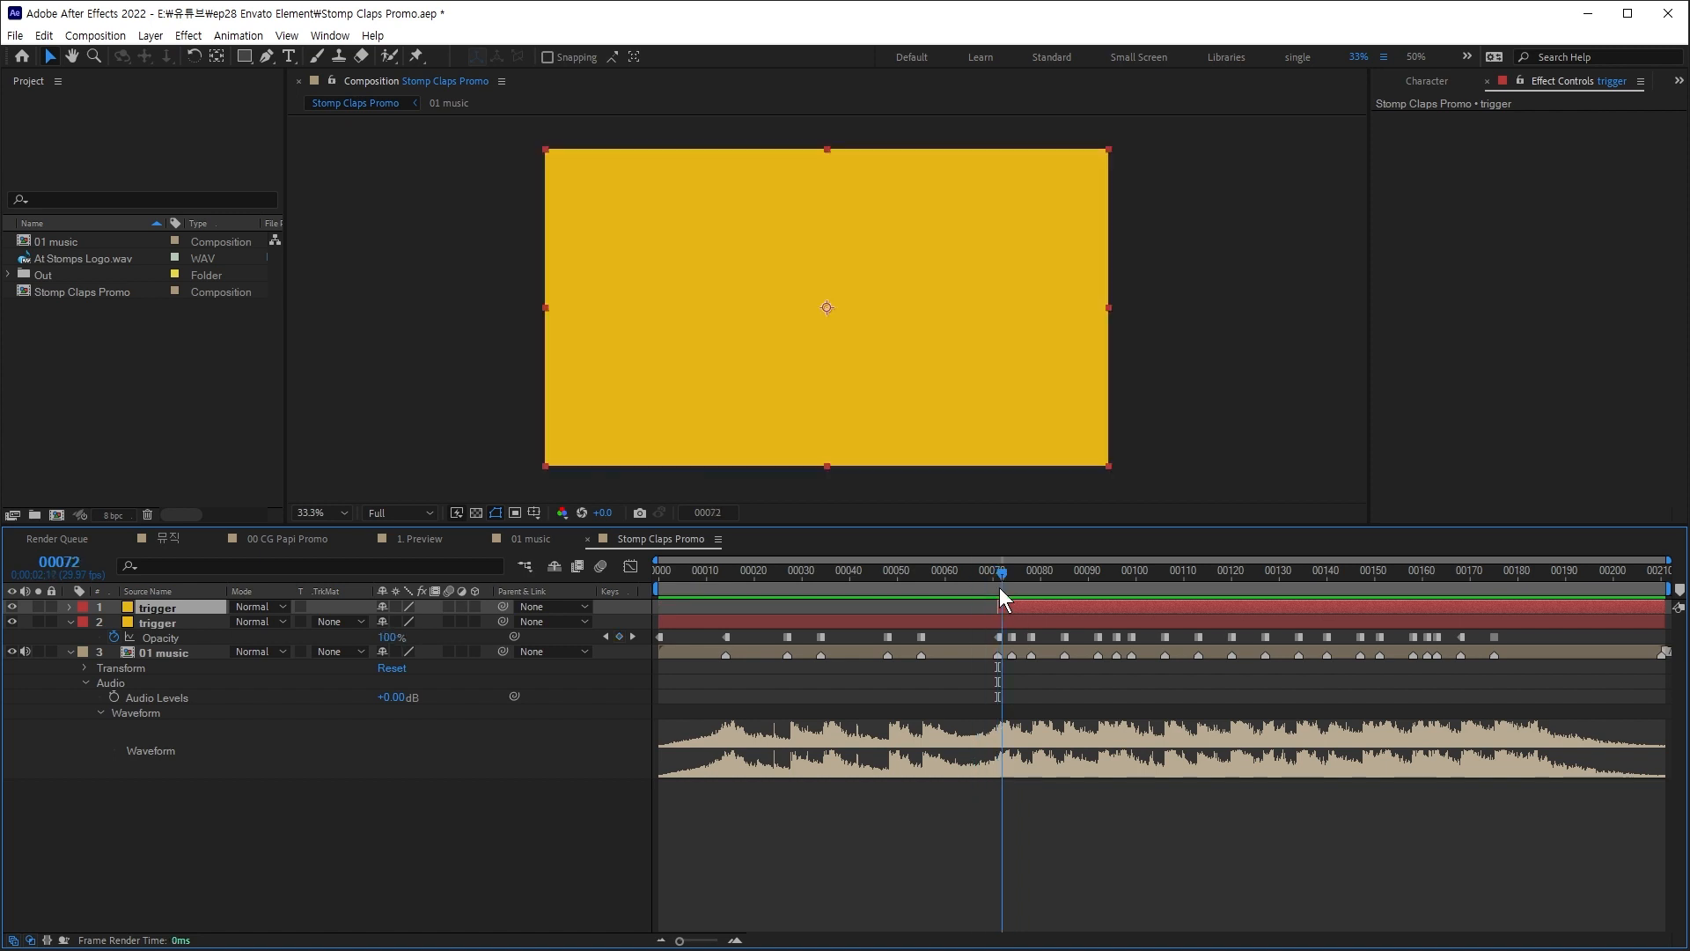
Step: Change the trimmed copy's solid color to dark blue as a new solid
key(ctrl+shift+y)
click(1387, 594)
key(ctrl+v)
click(1508, 411)
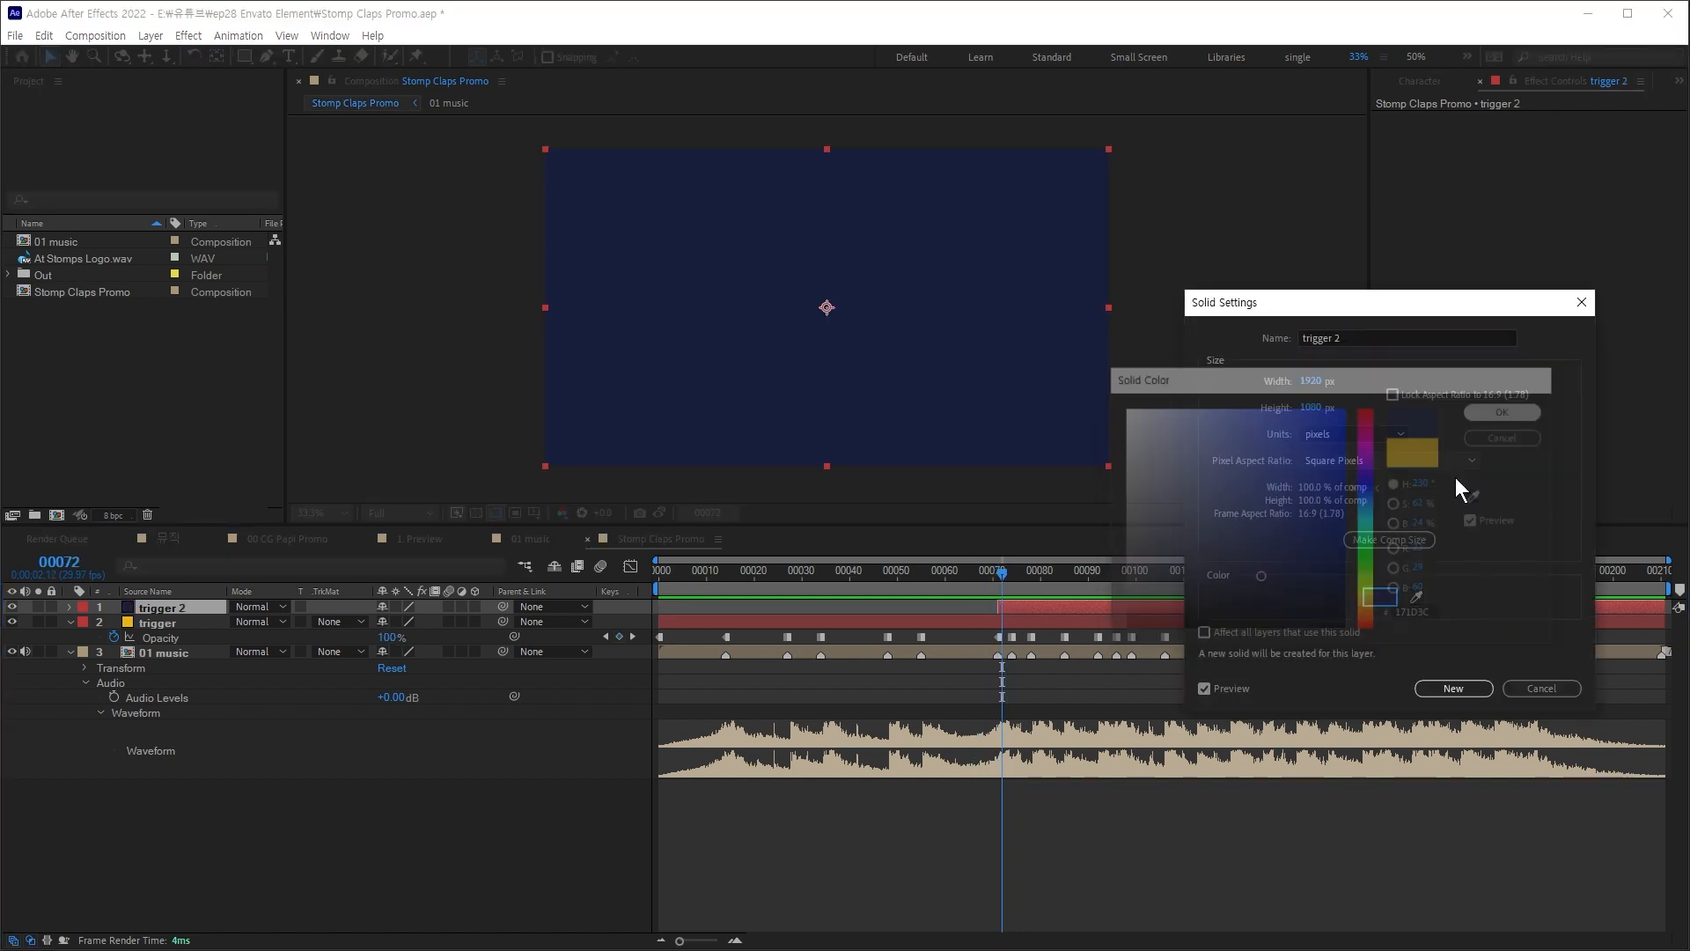
click(1453, 687)
Step: Duplicate the dark blue solid layer and recolor the upper copy light cyan as a new solid
key(ctrl+d)
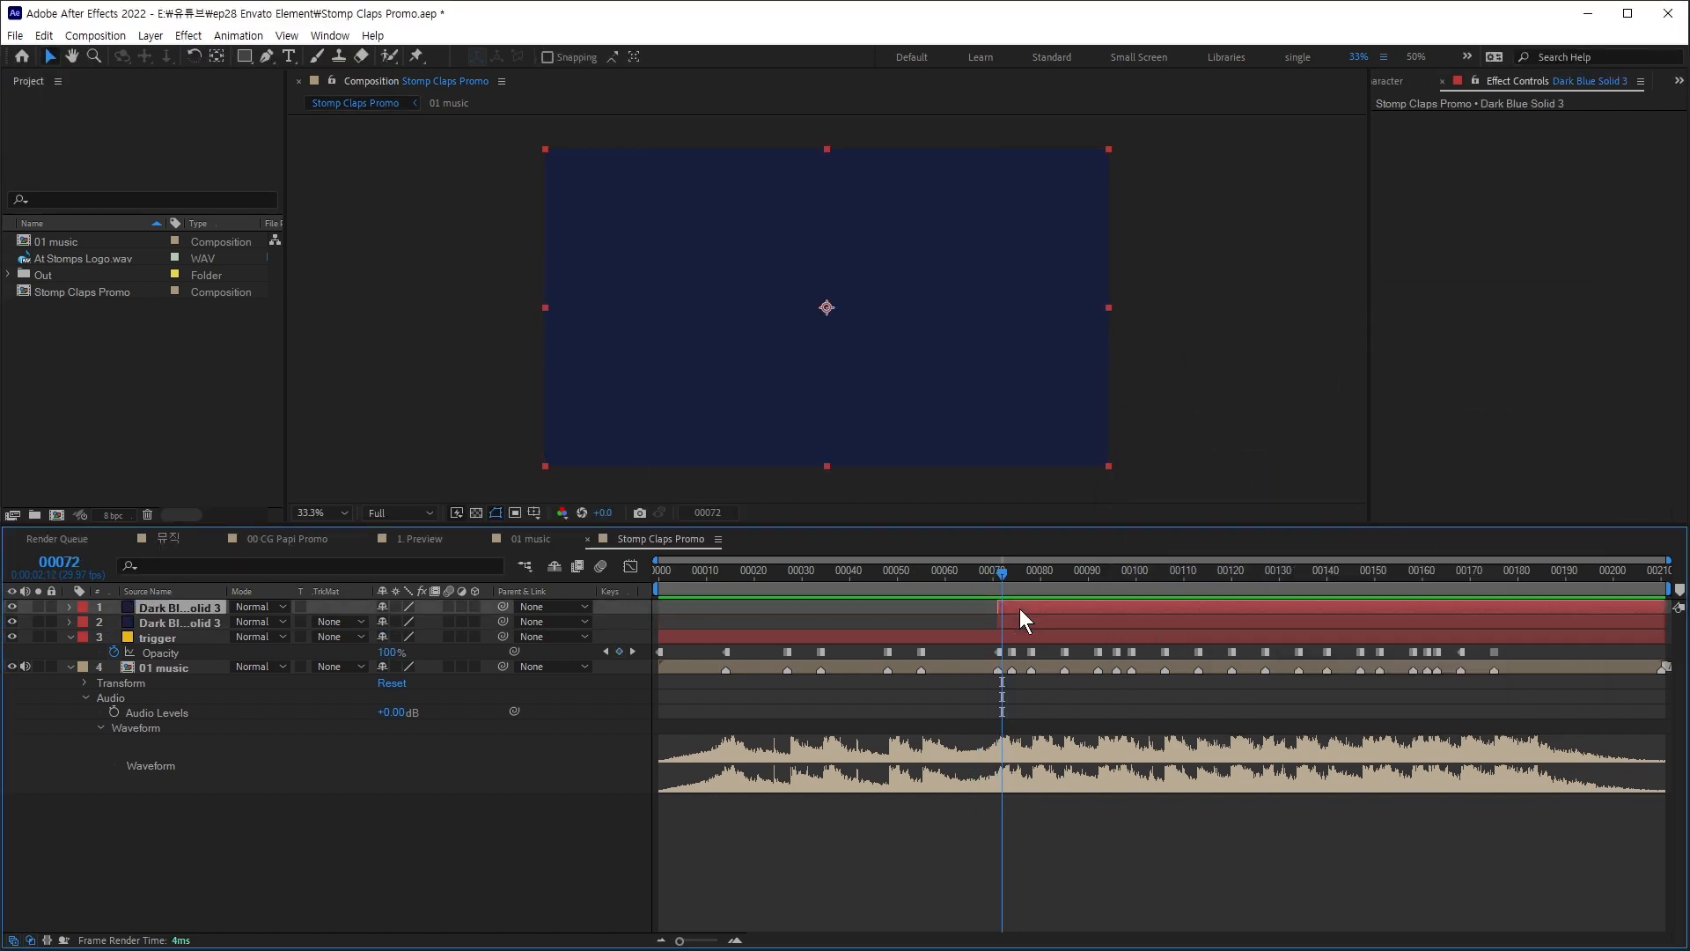
key(ctrl+shift+y)
click(1381, 596)
key(ctrl+v)
click(1505, 410)
click(1468, 687)
Step: Remove all opacity keyframes from the dark blue solid, keeping it at 100%
click(1030, 622)
key(t)
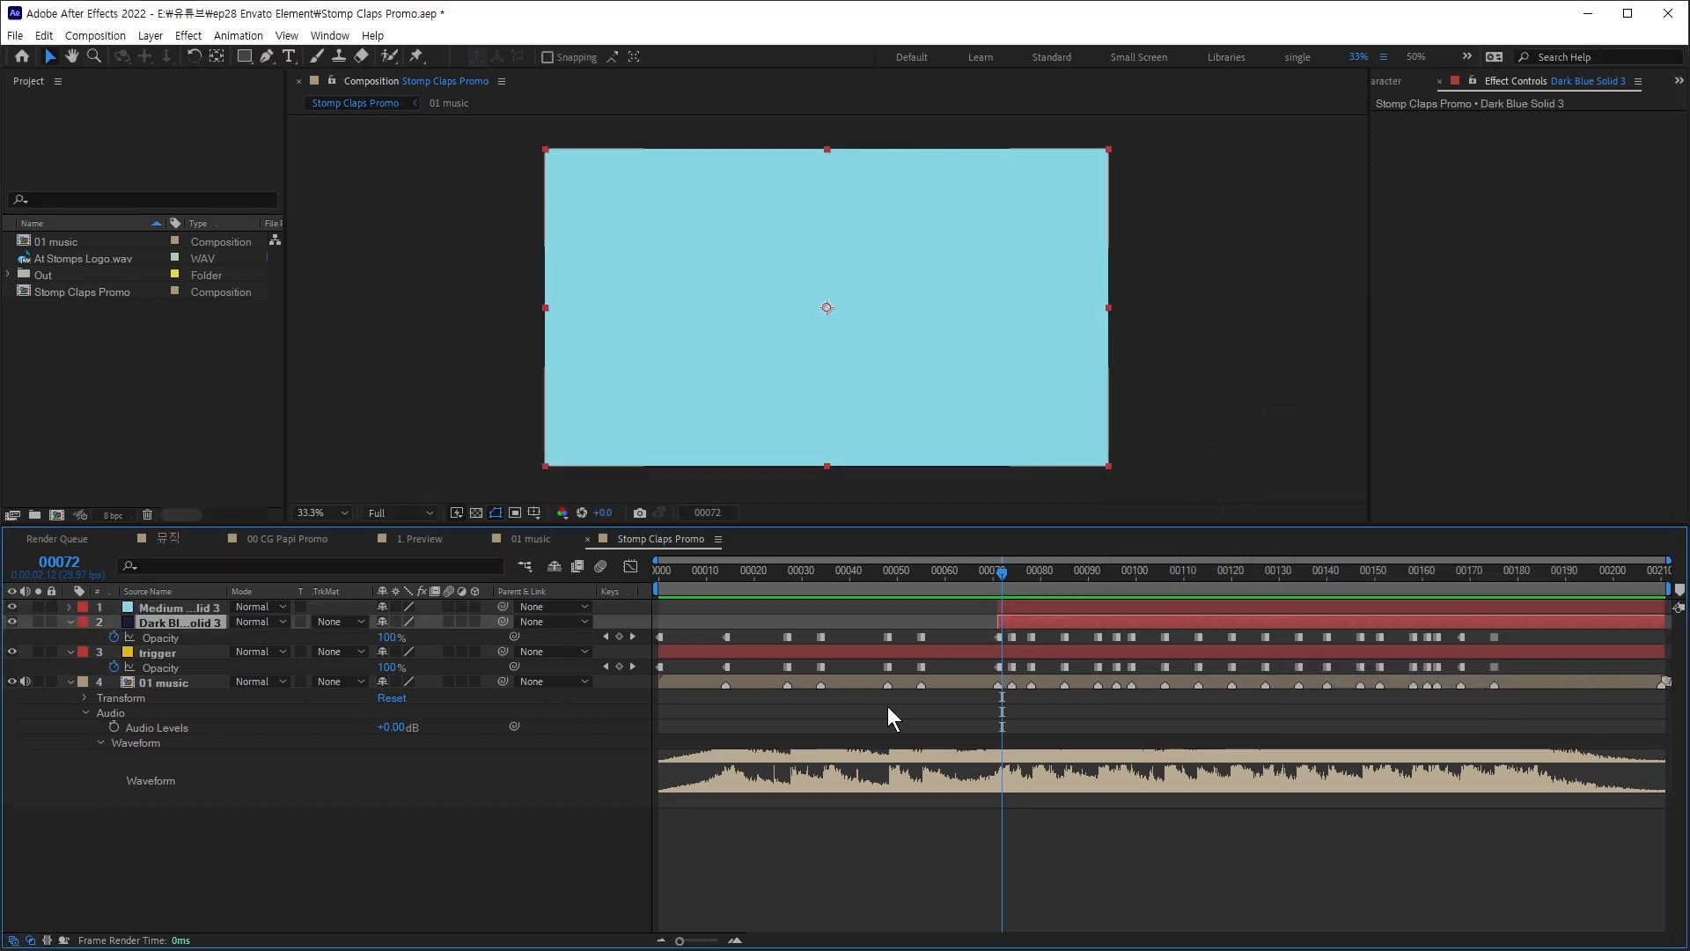
key(j)
click(113, 637)
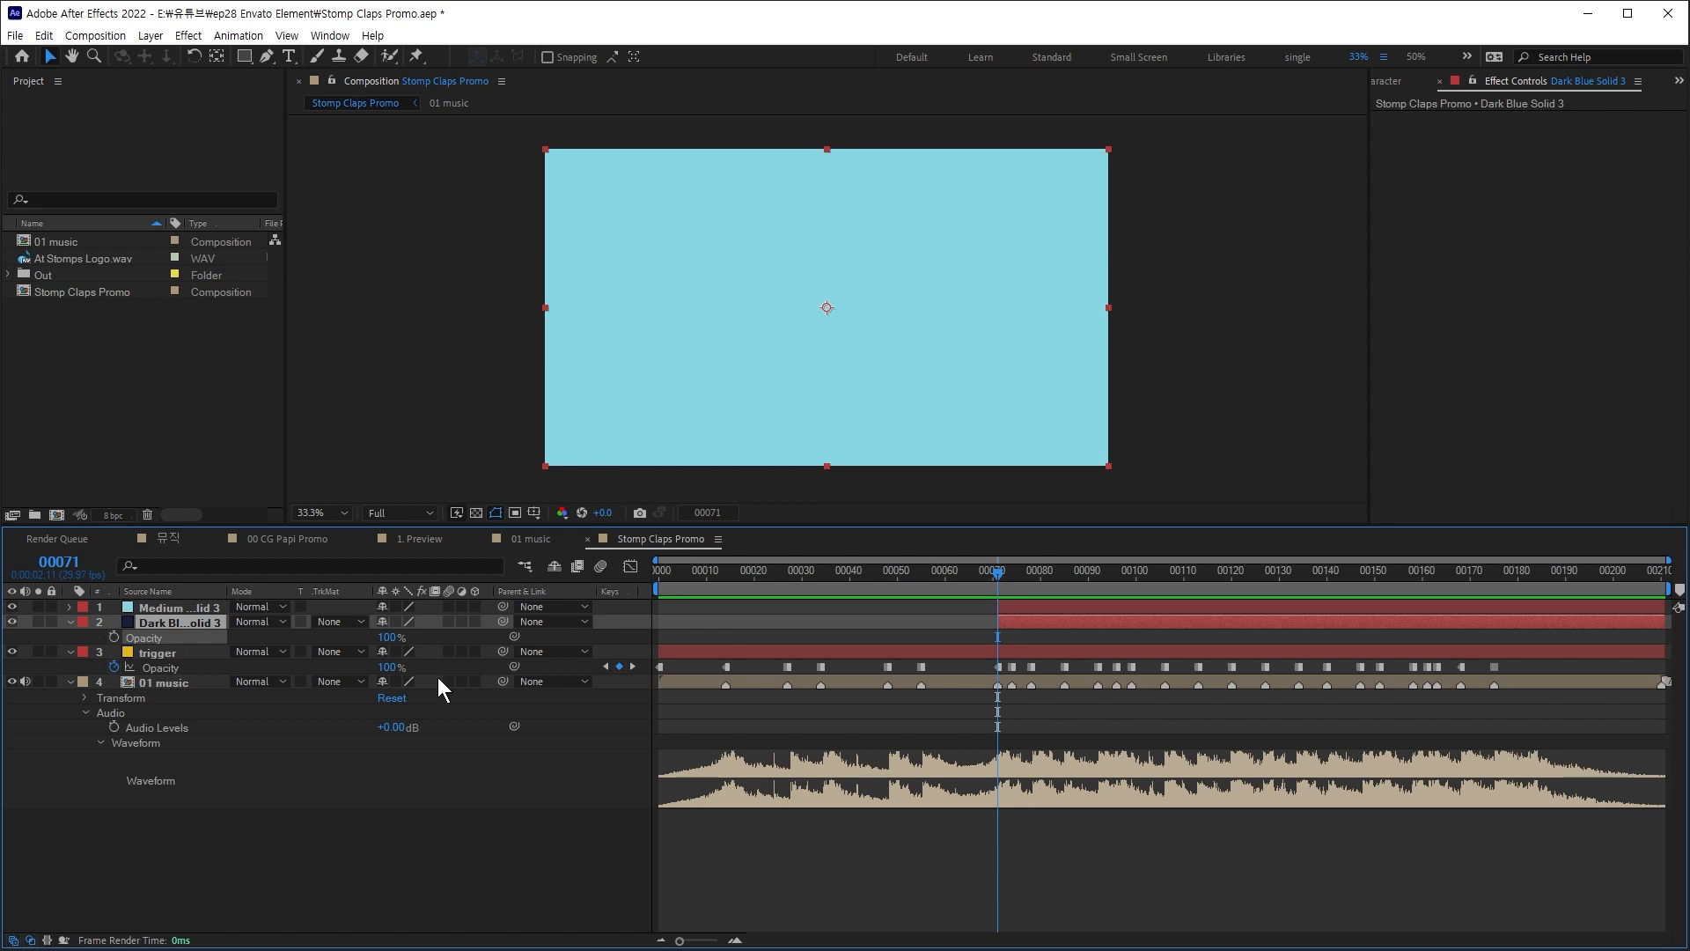
click(1207, 879)
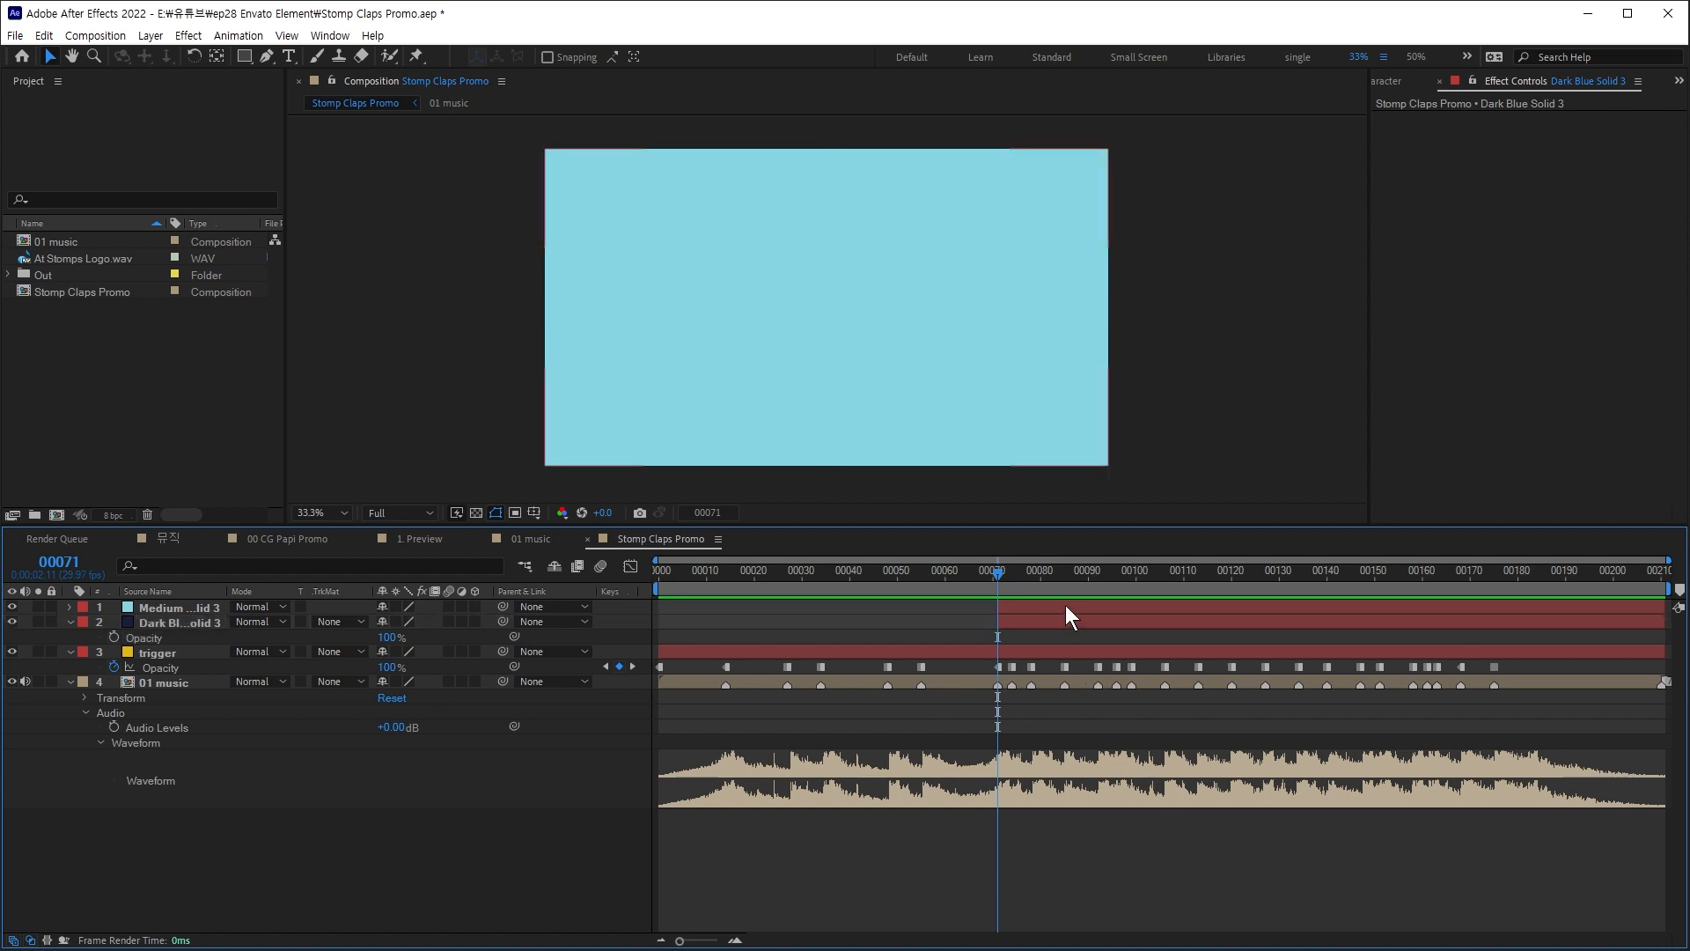
Step: Check the light cyan solid's opacity keyframes and play back the flashing between the solids
click(1066, 606)
key(ctrl+v)
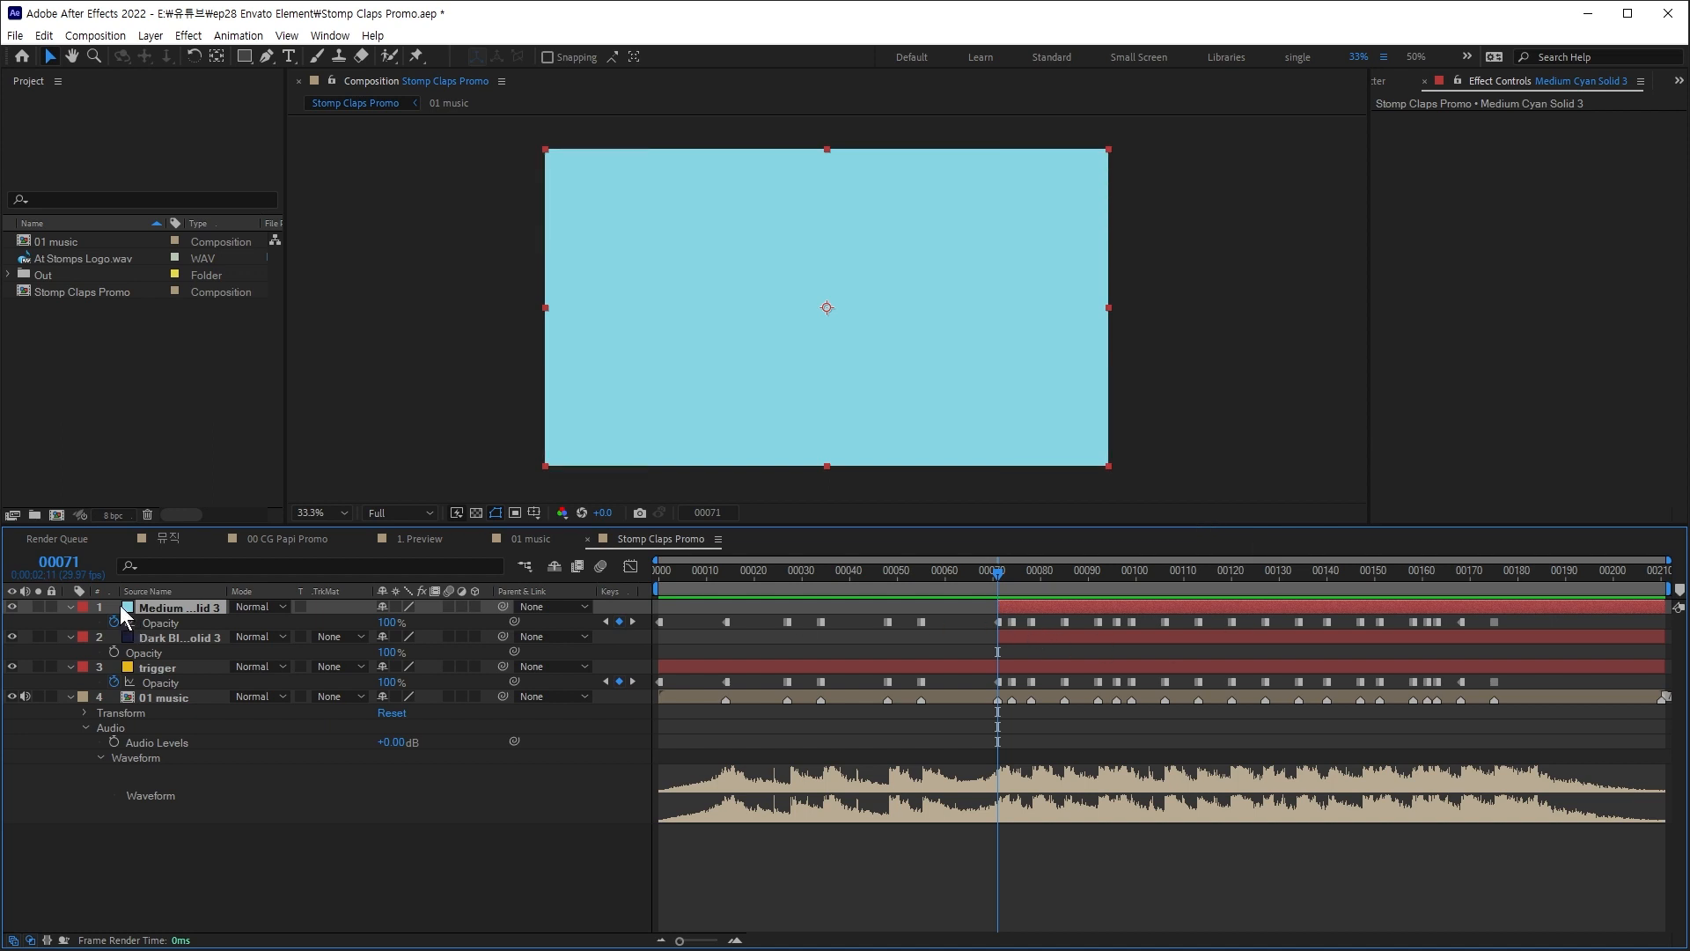
click(914, 881)
key(u)
key(space)
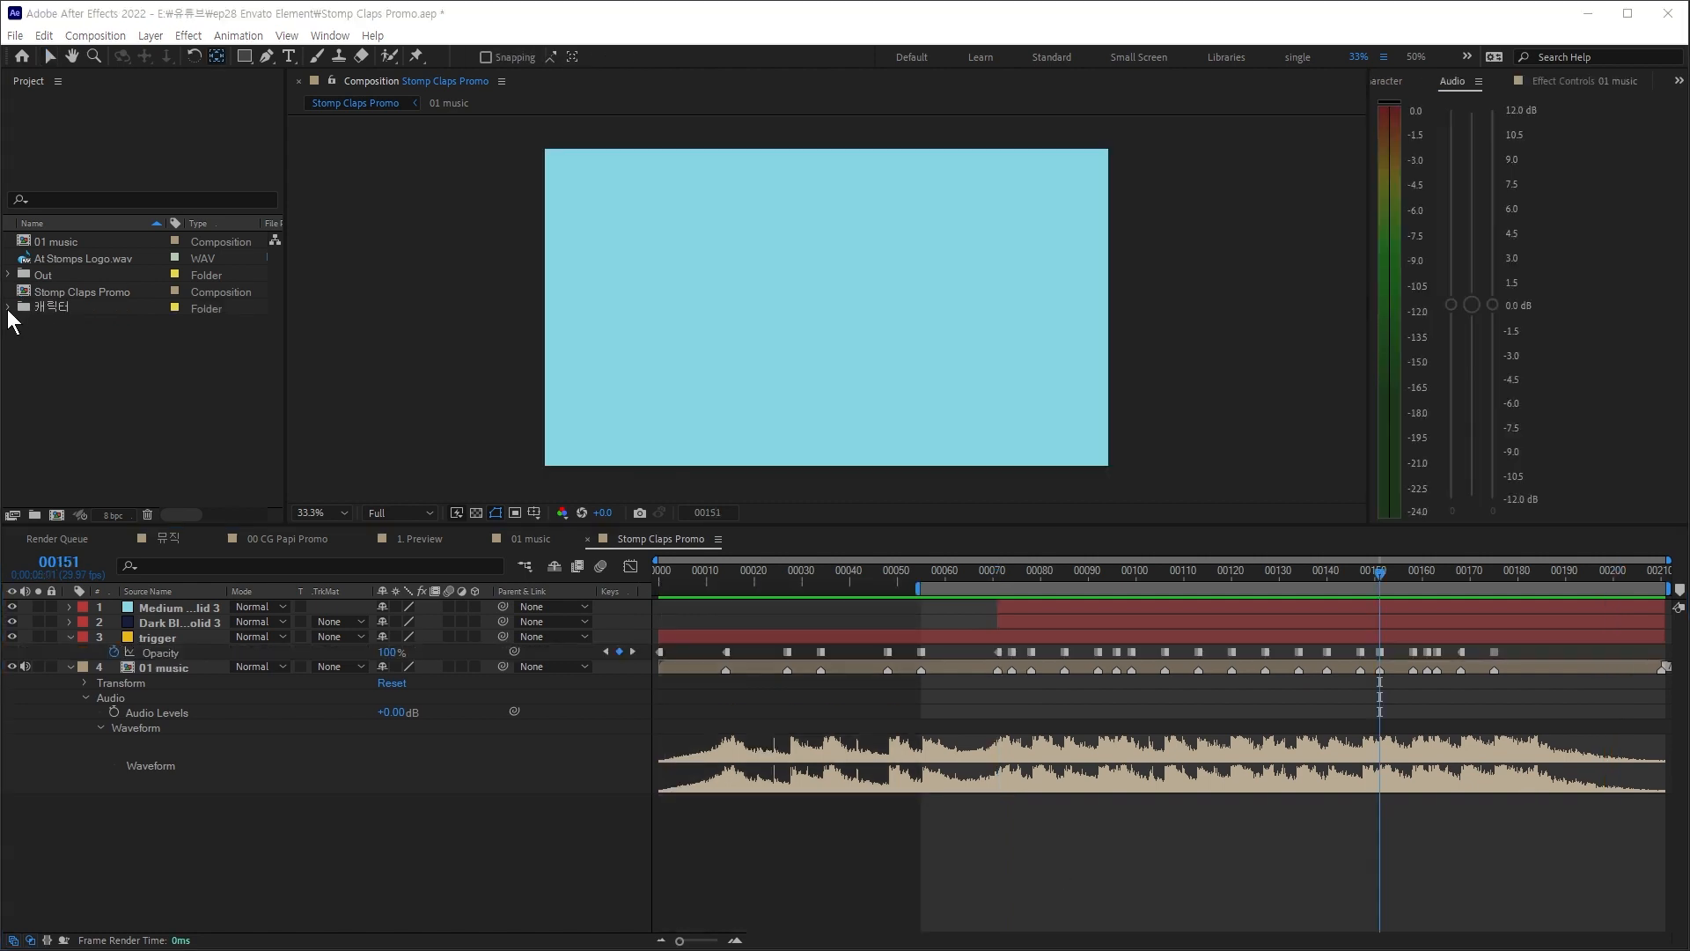
Step: Add the ch2 PNG sequence and ch2.wav from the 캐릭터 folder to the composition
click(8, 307)
click(80, 408)
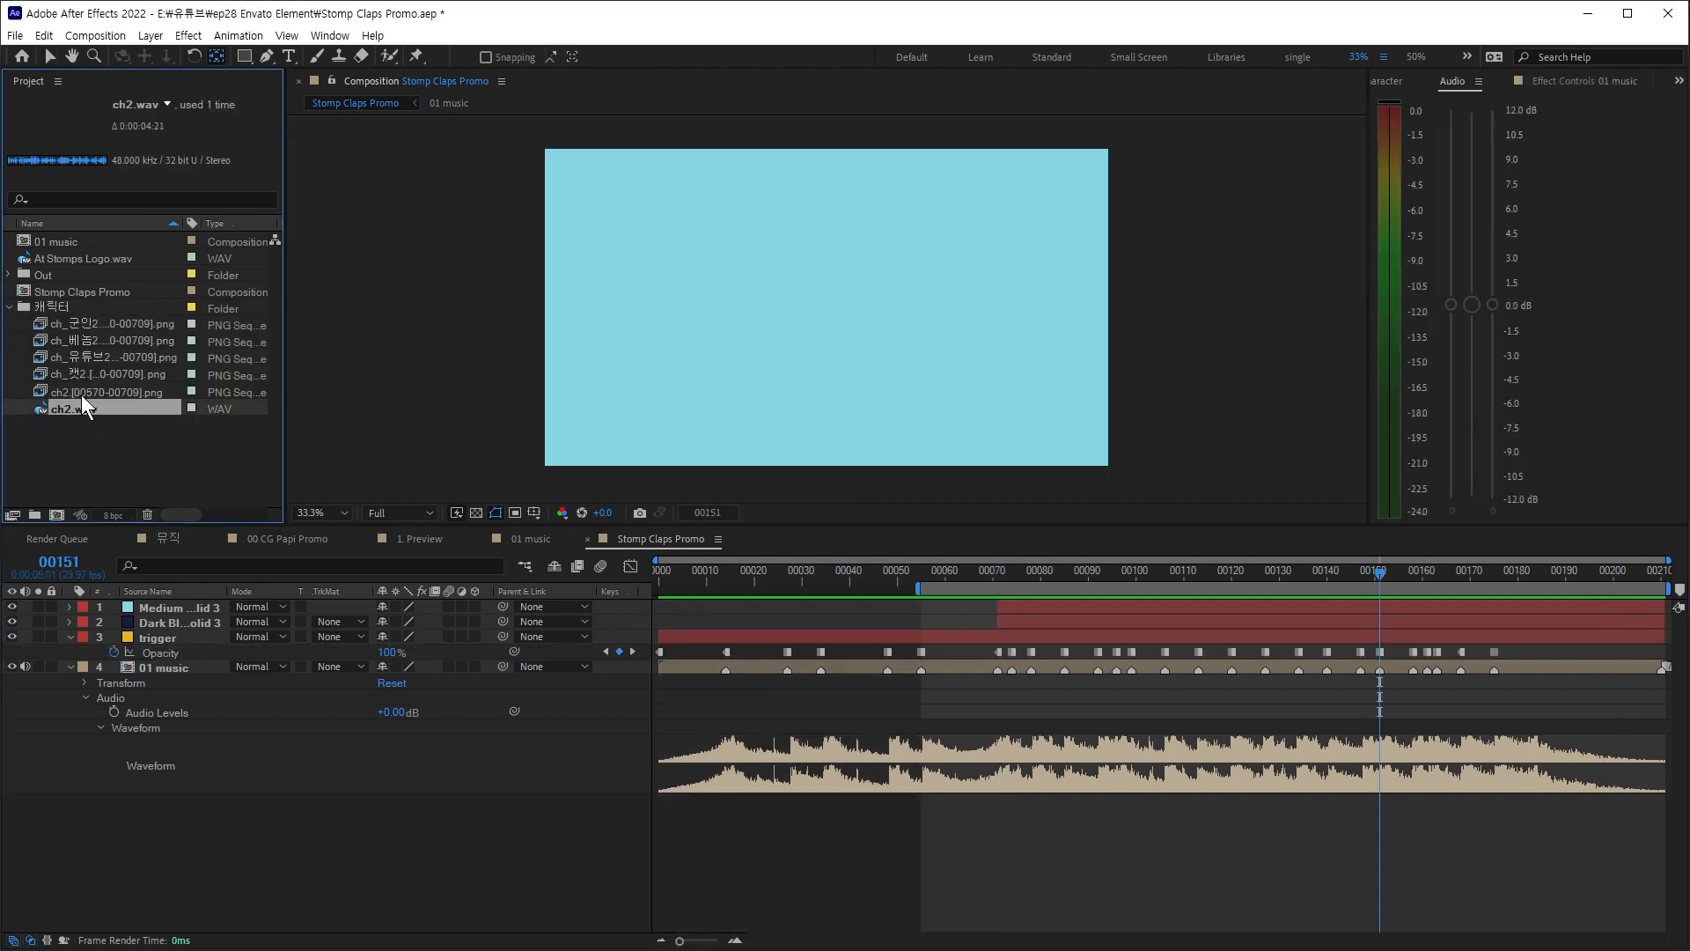
ctrl+click(81, 395)
key(ctrl+slash)
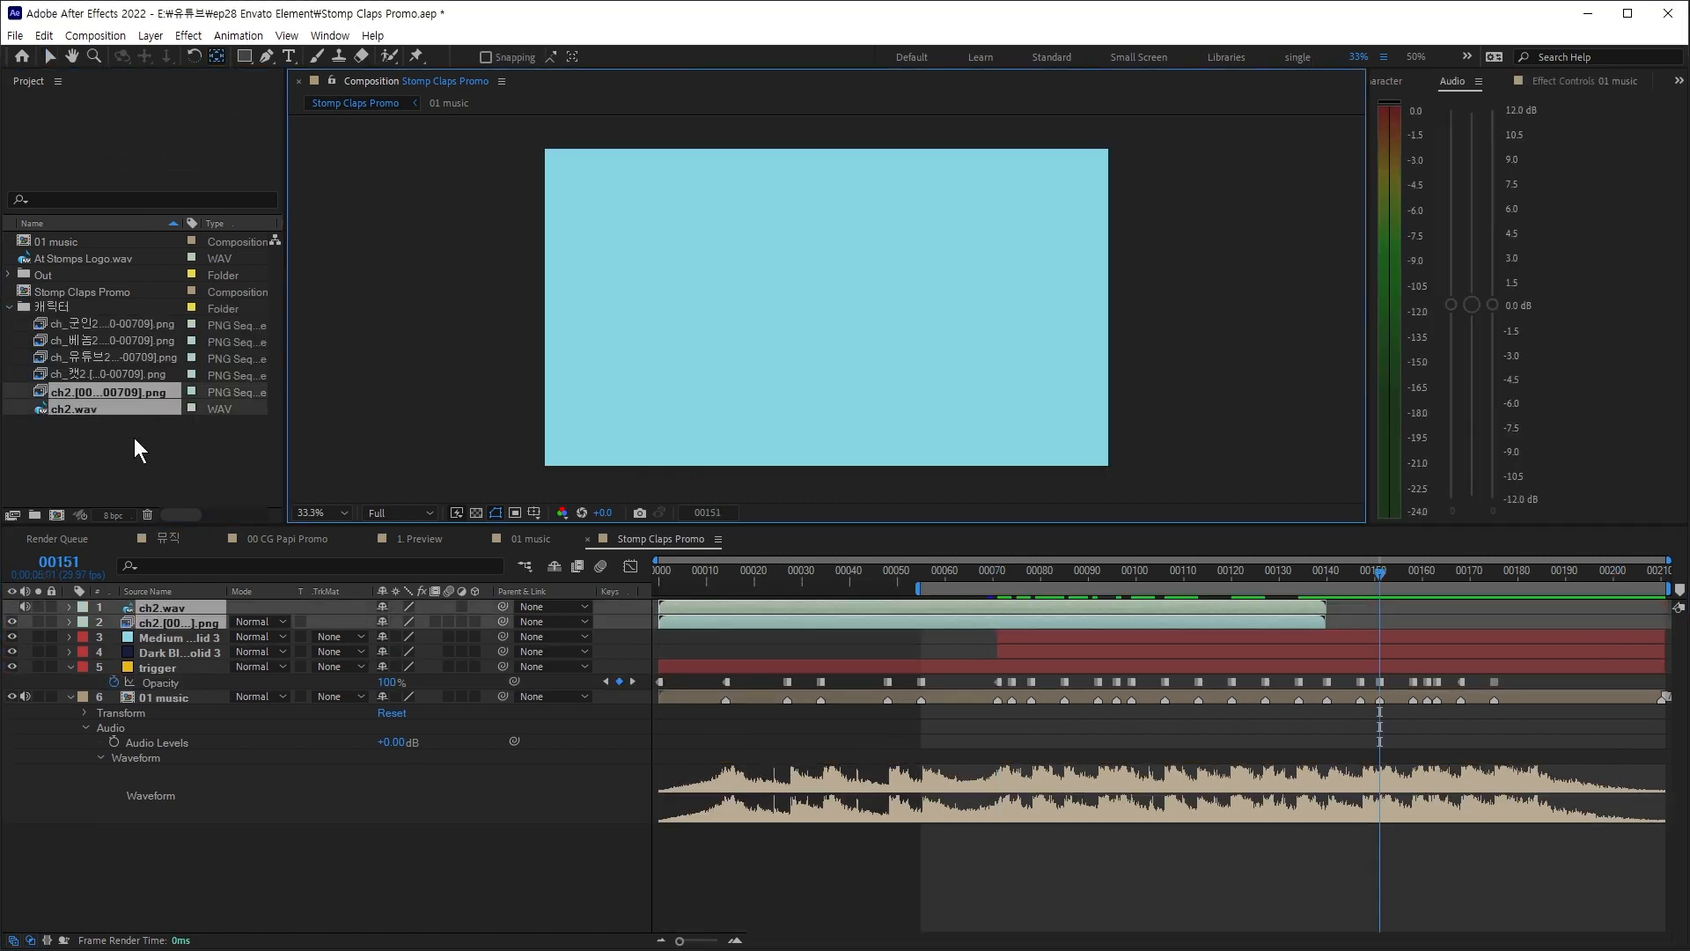
Step: Move both ch2 layers to end at frame 210, the composition's last frame, and play back with the music
key(End)
click(204, 843)
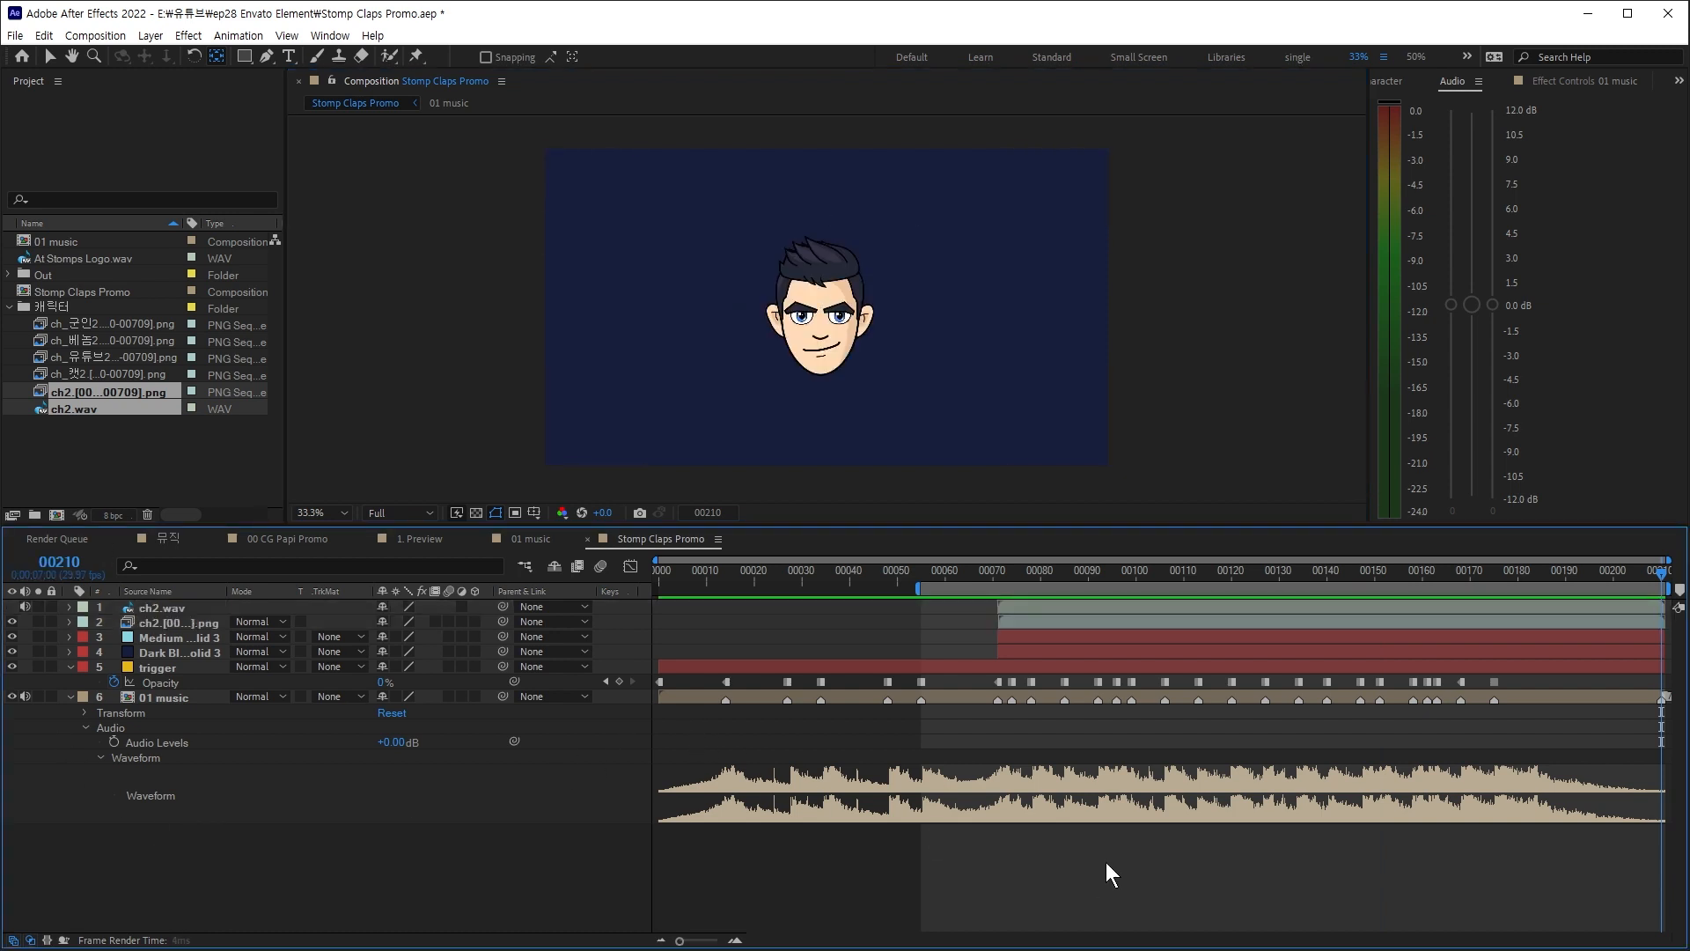
key(space)
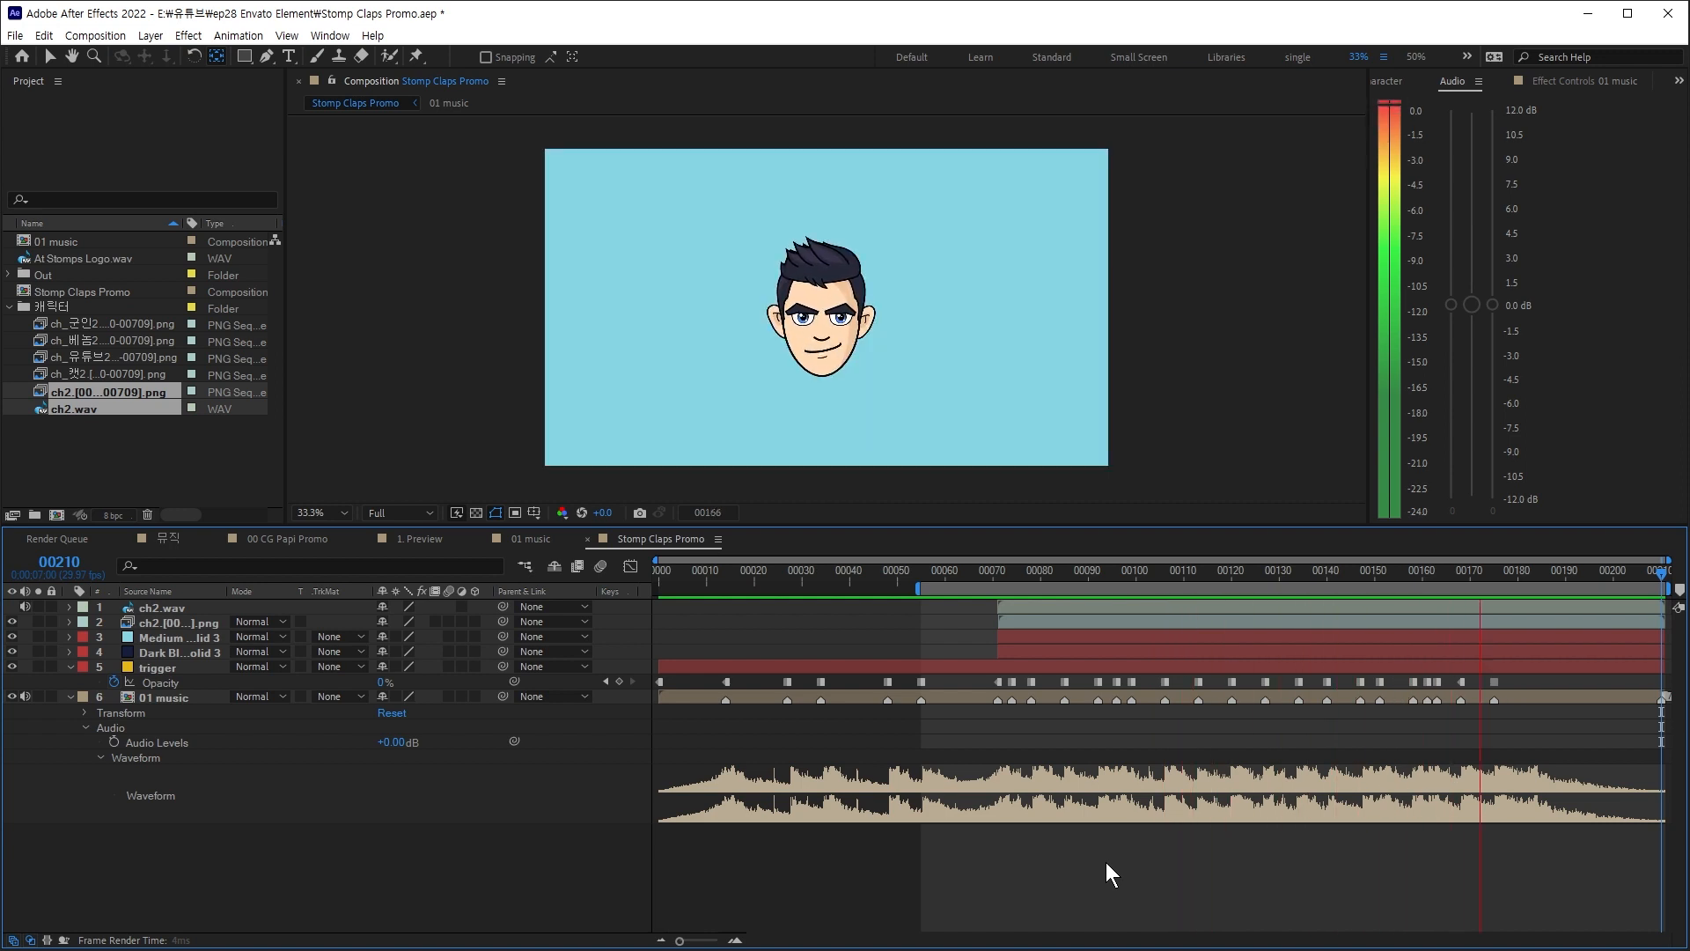
click(162, 702)
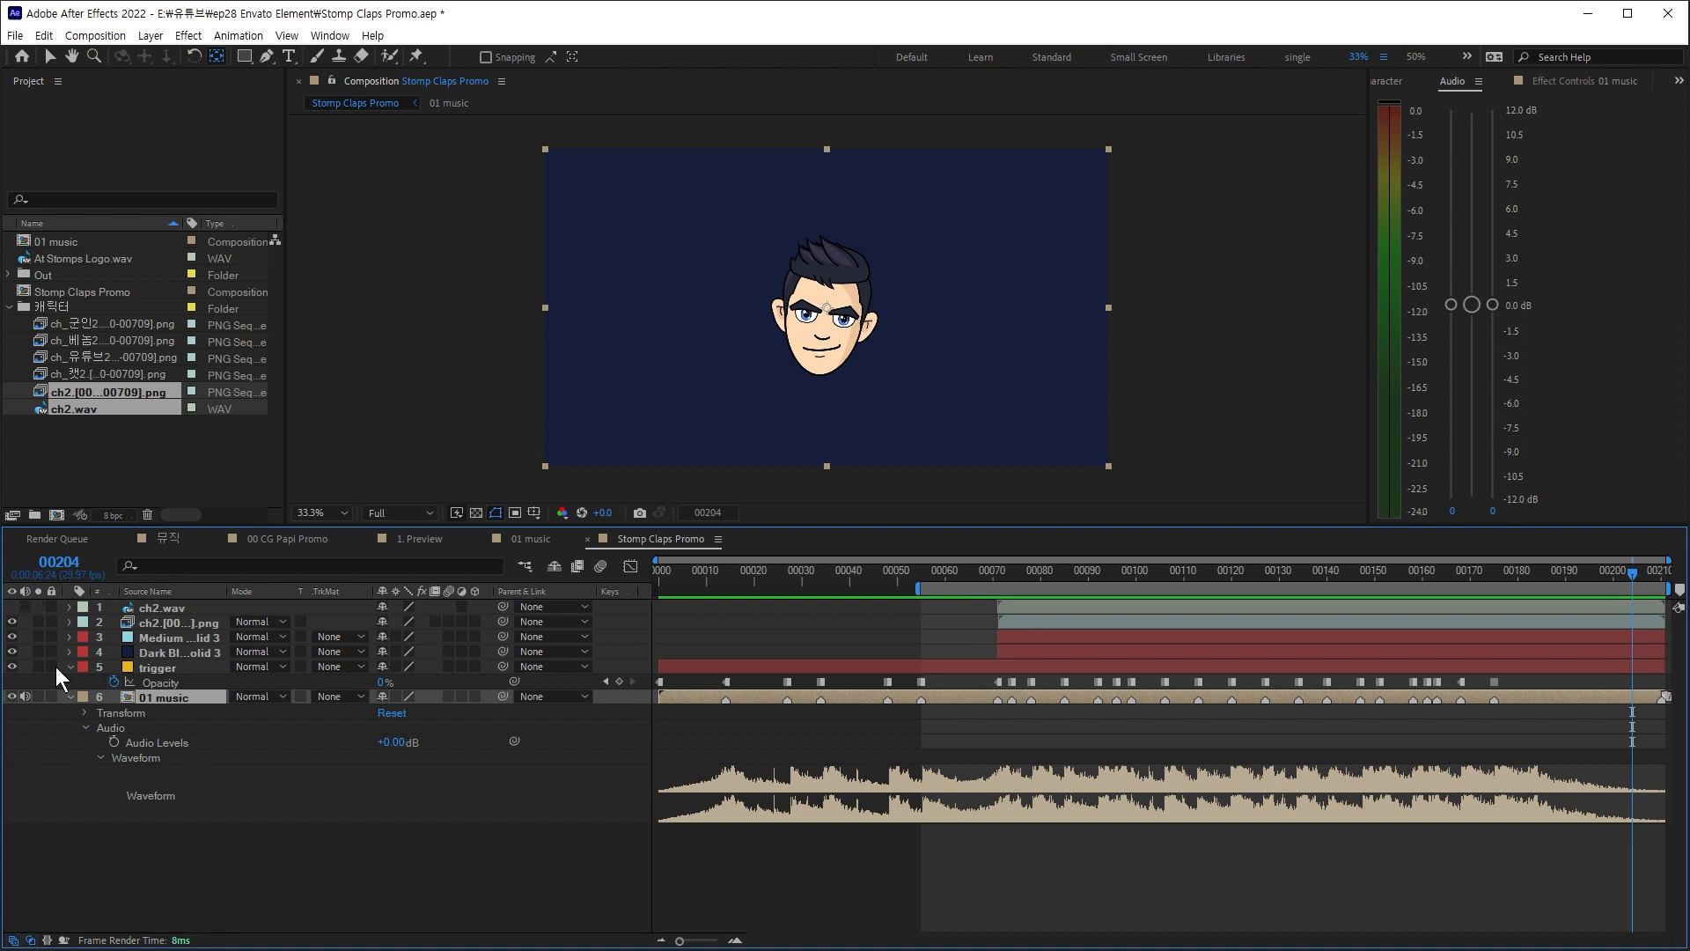
Step: Play back the promo and set the 01 music layer's audio level to -7 dB
click(1409, 855)
key(space)
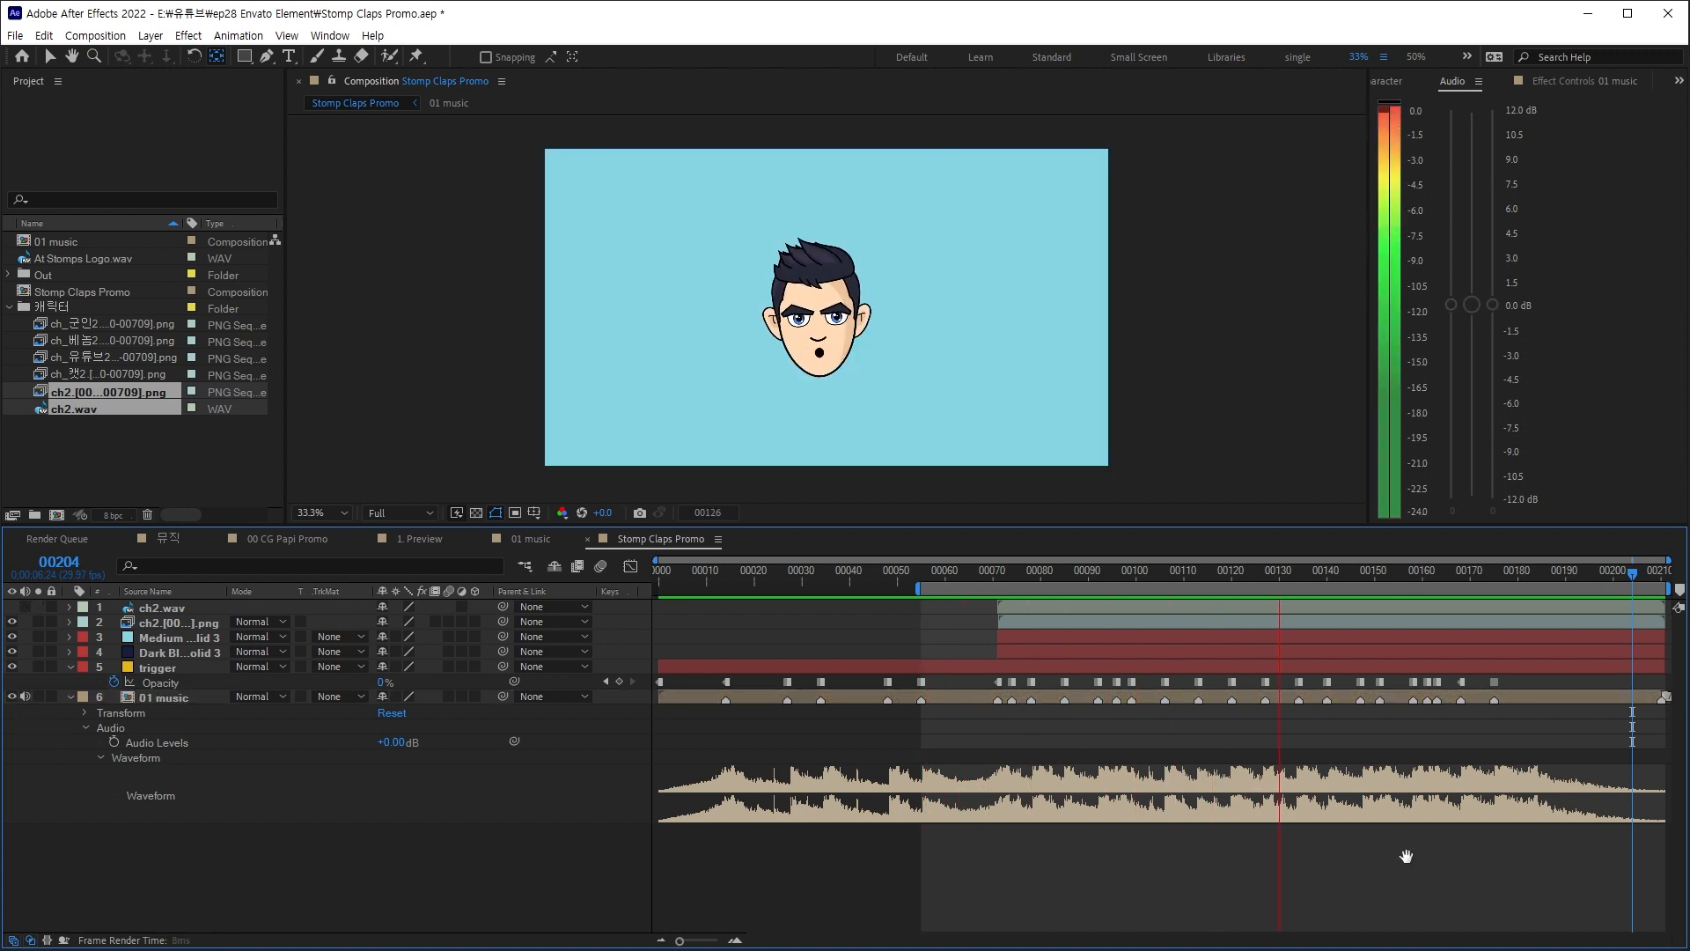
key(space)
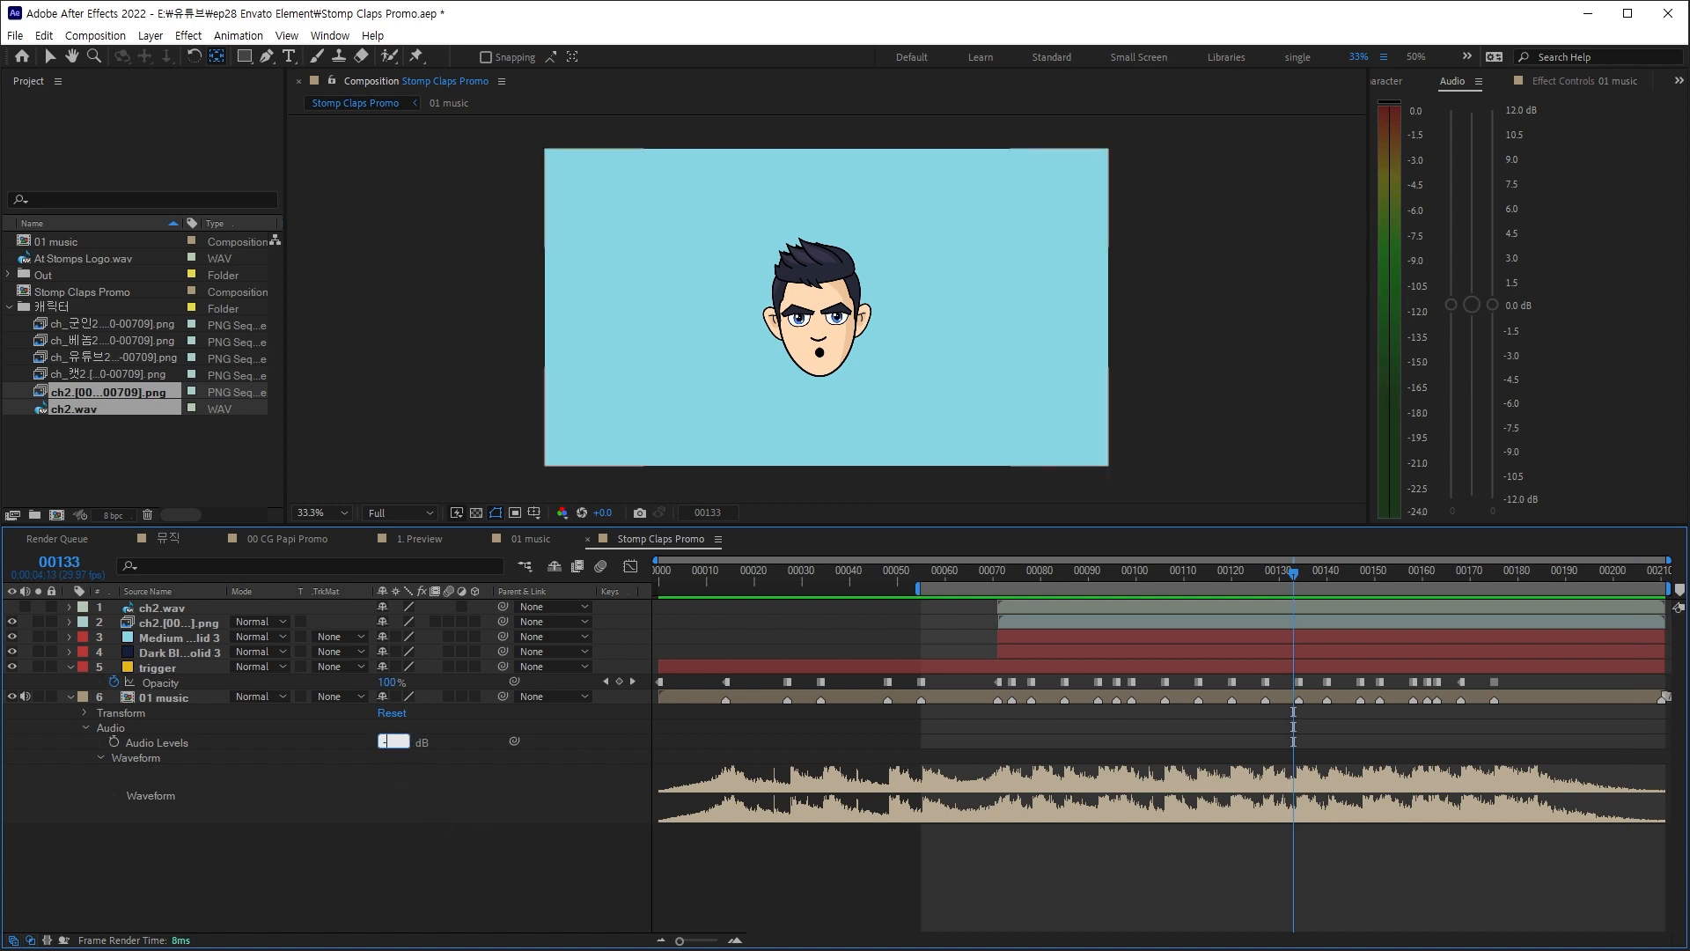
key(Return)
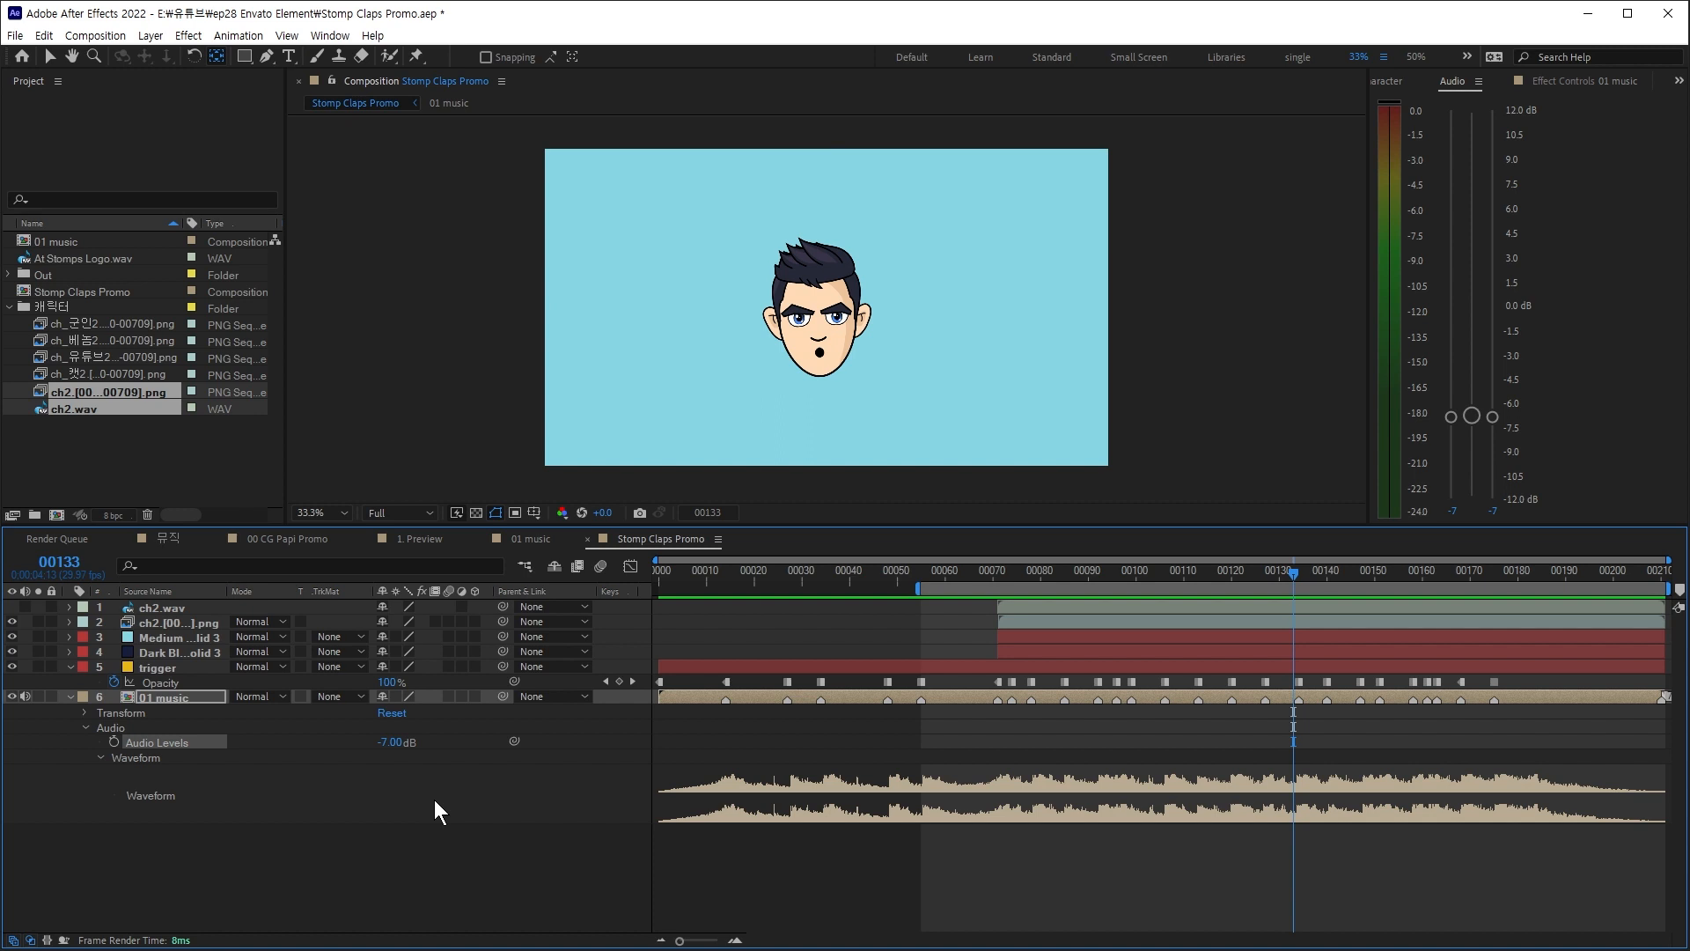
Step: Turn on the ch2.wav sound, play it back against the quieter music and collapse the 01 music layer
click(435, 800)
key(space)
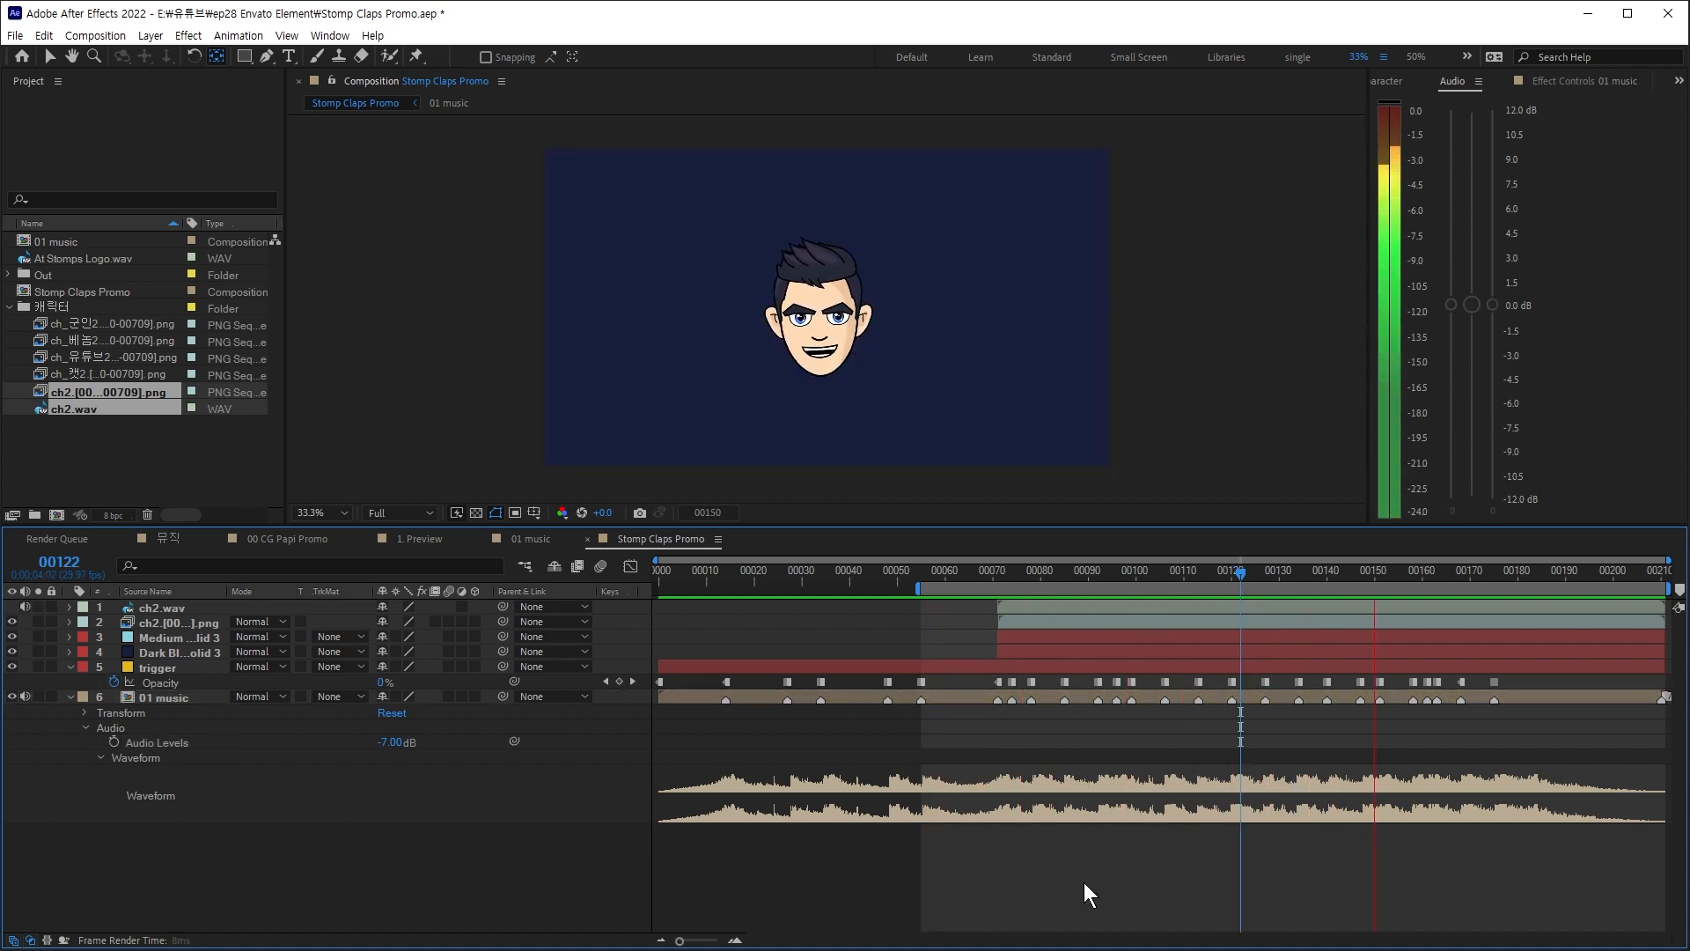
key(space)
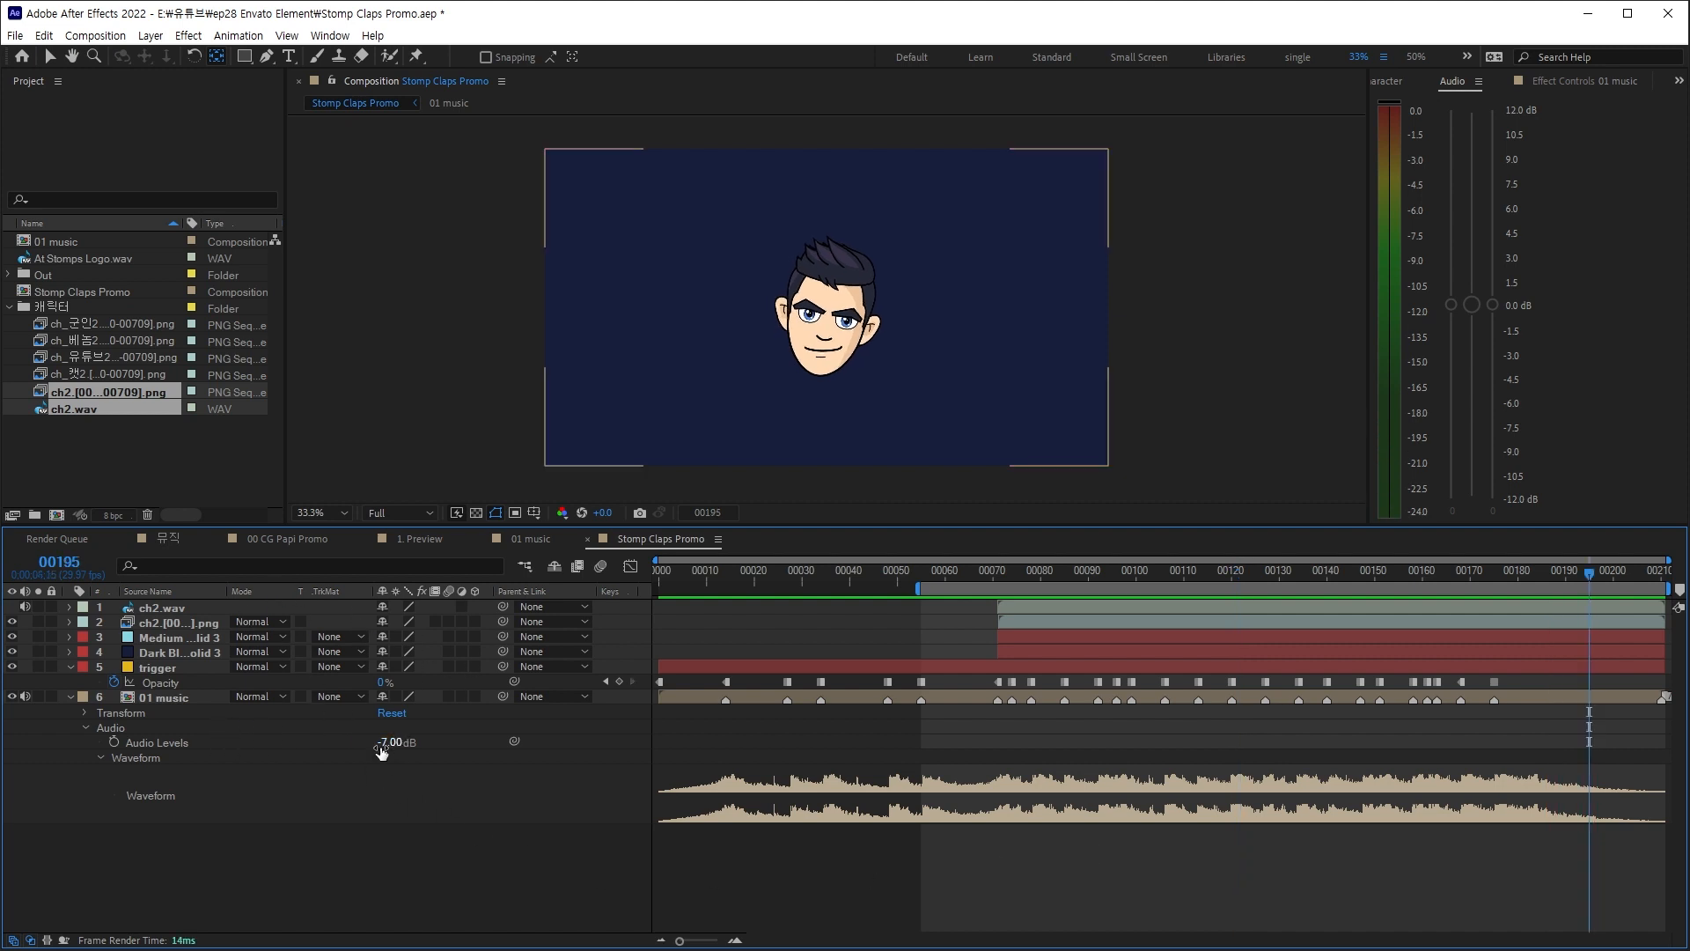
click(70, 697)
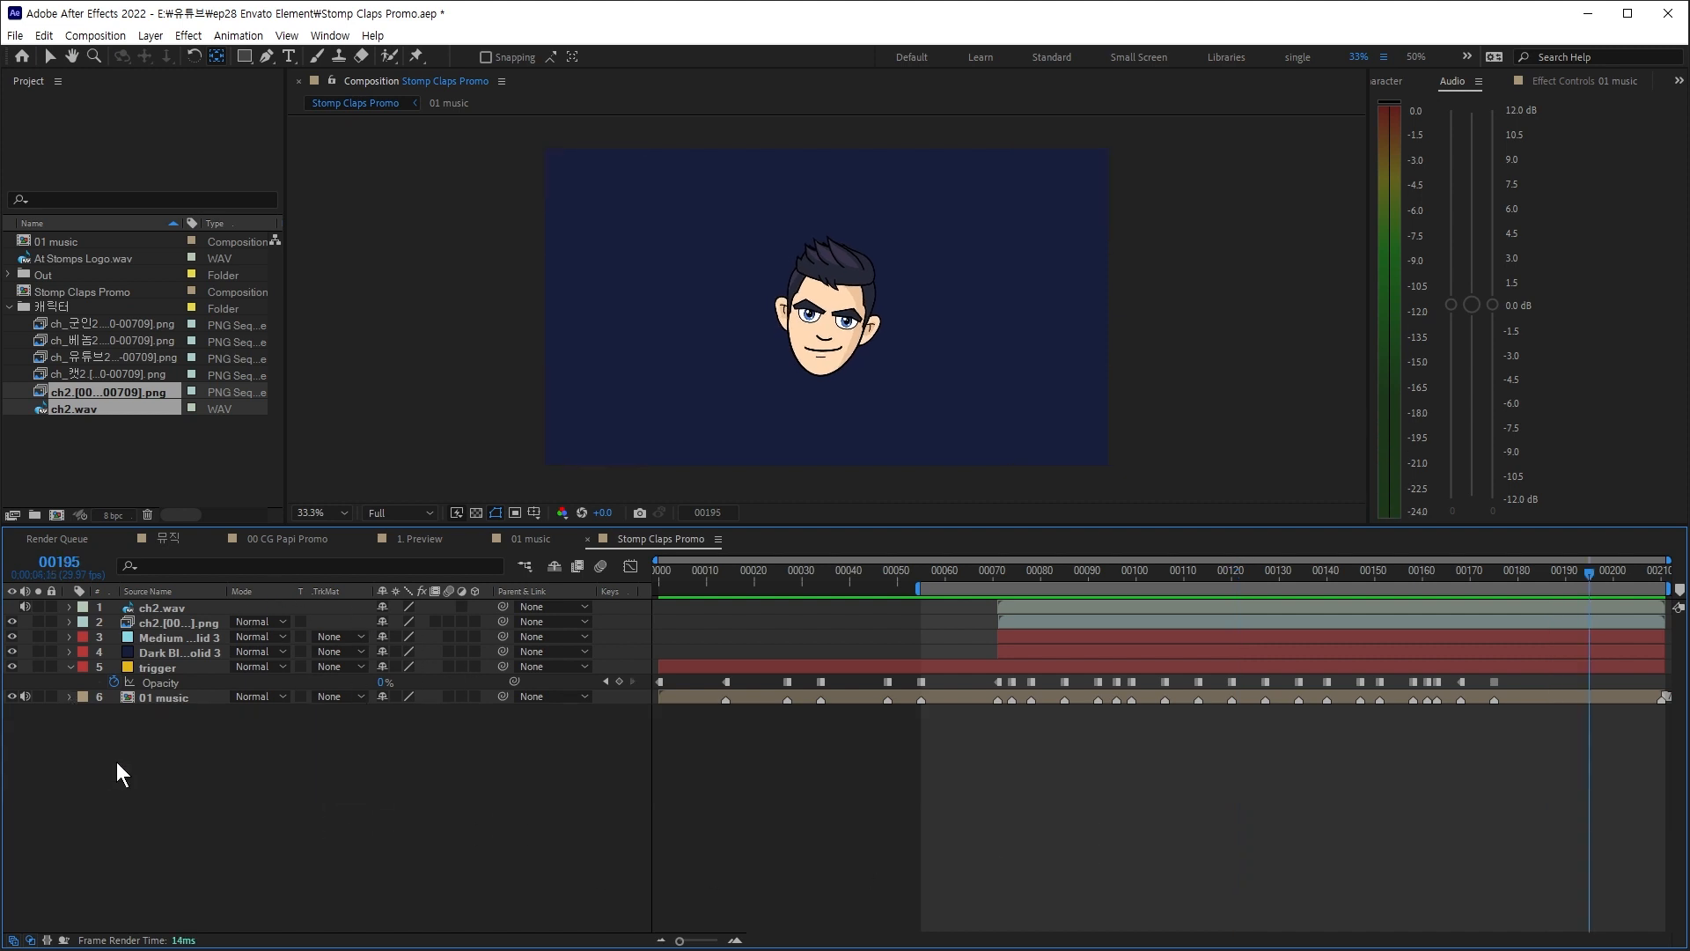
Step: Go to the trigger keyframe at frame 71 and lock the ch2.wav layer
click(151, 609)
drag(1021, 573, 1010, 612)
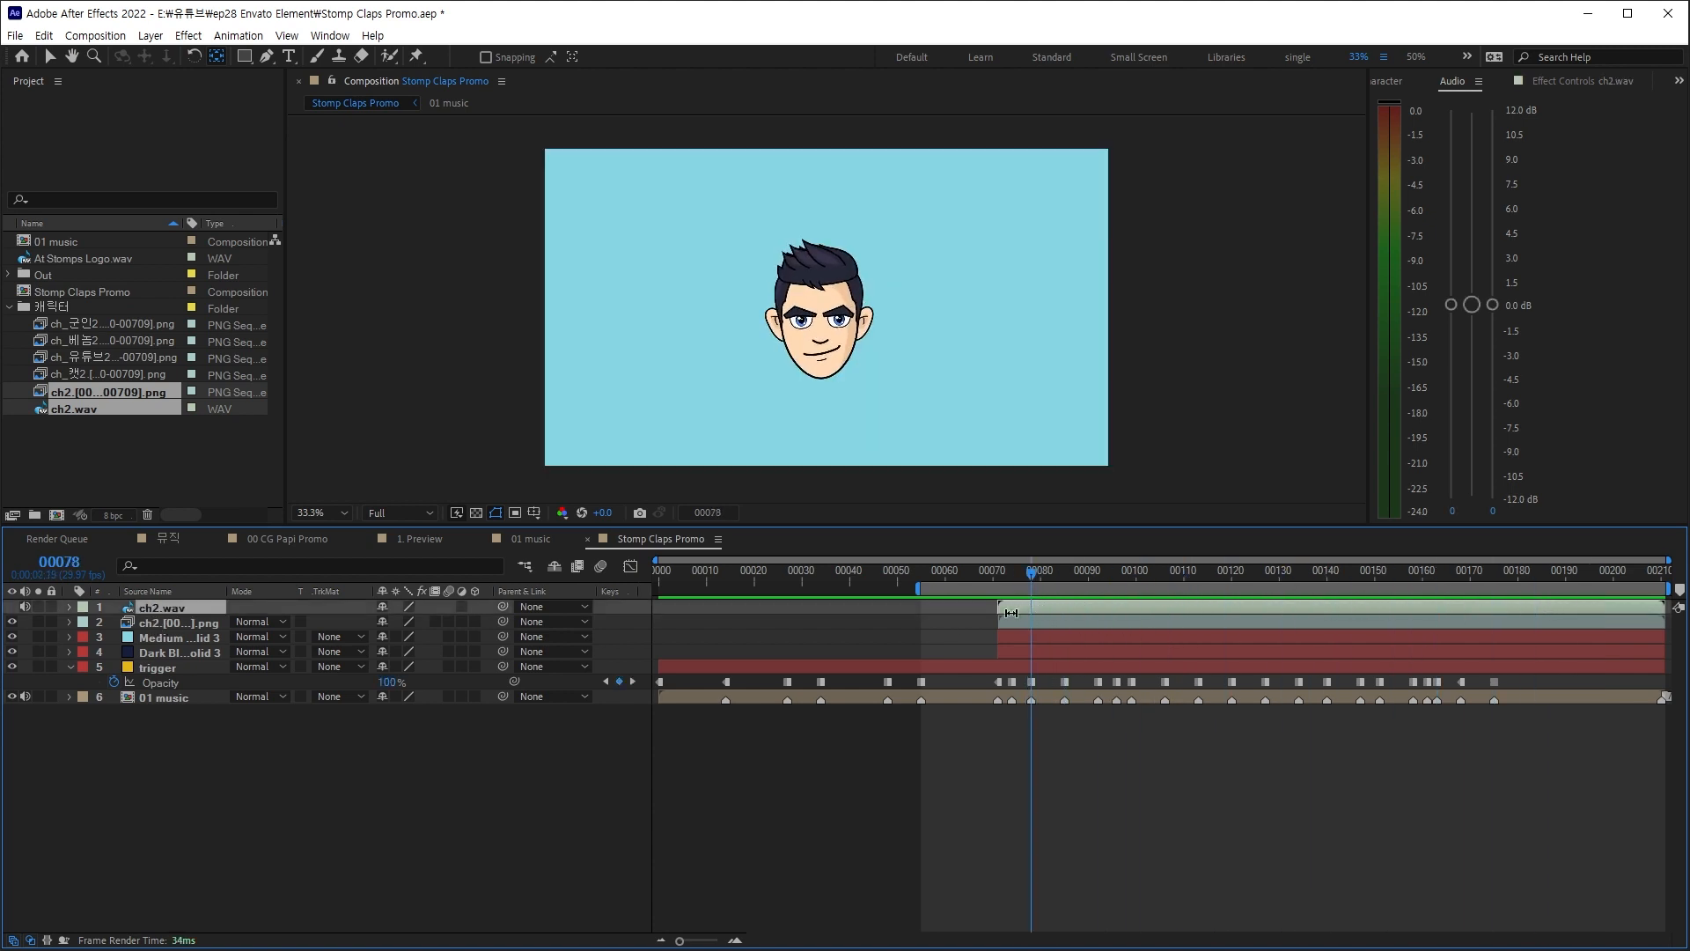
click(159, 667)
key(j)
key(j)
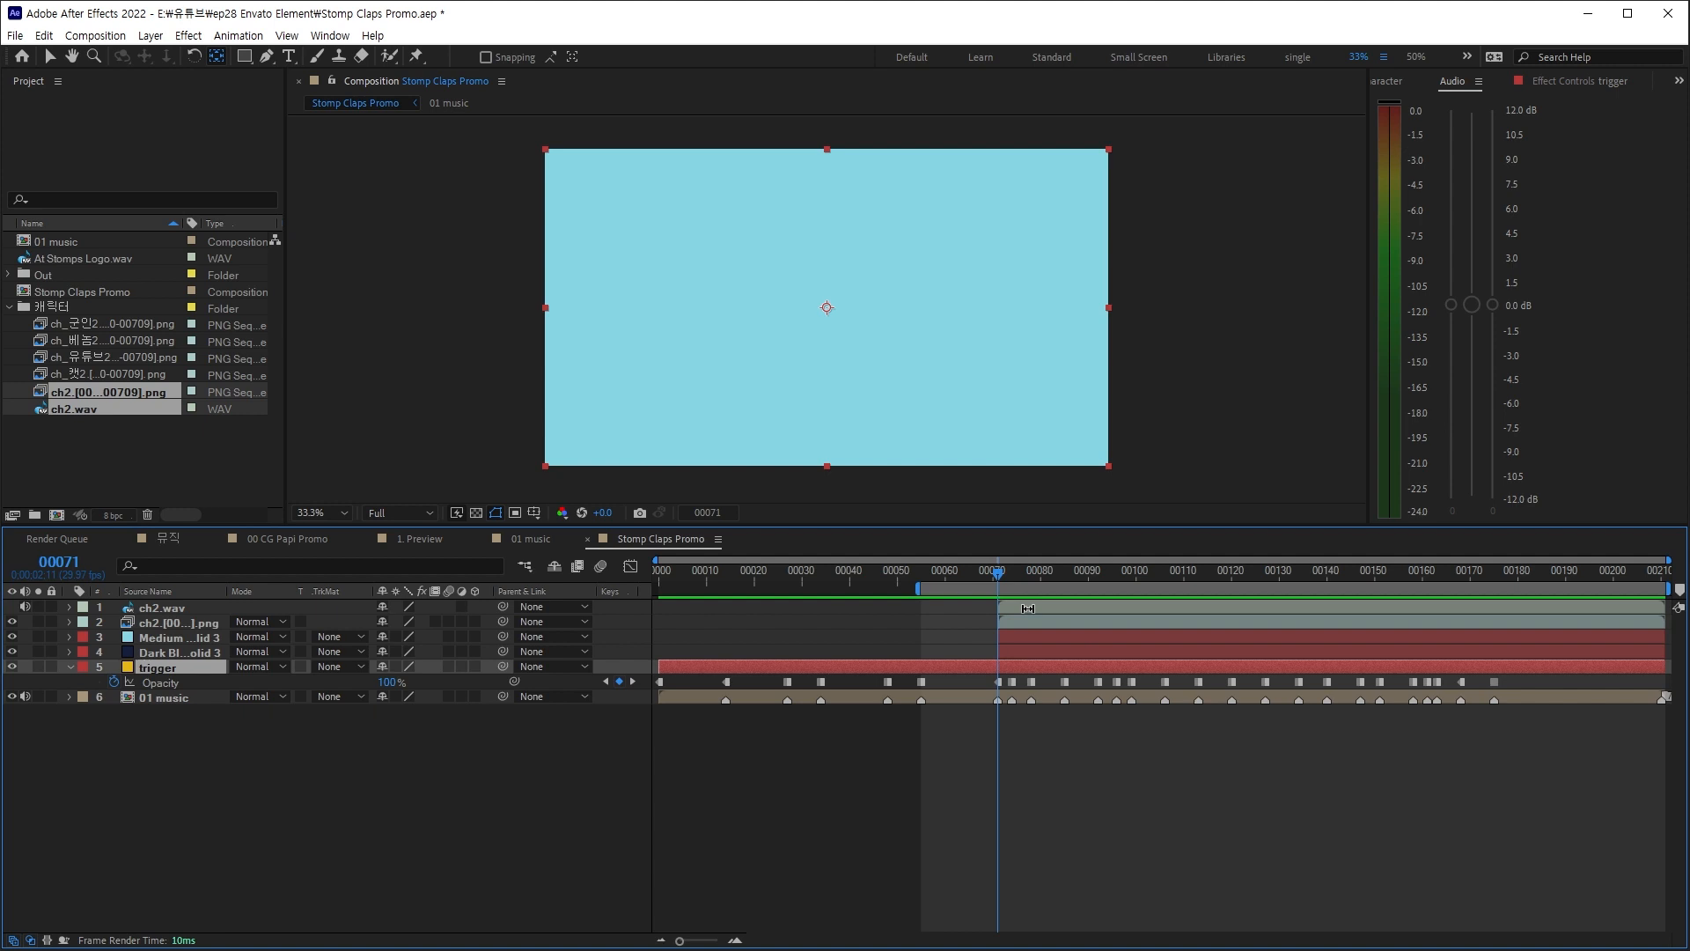
click(1027, 608)
click(50, 607)
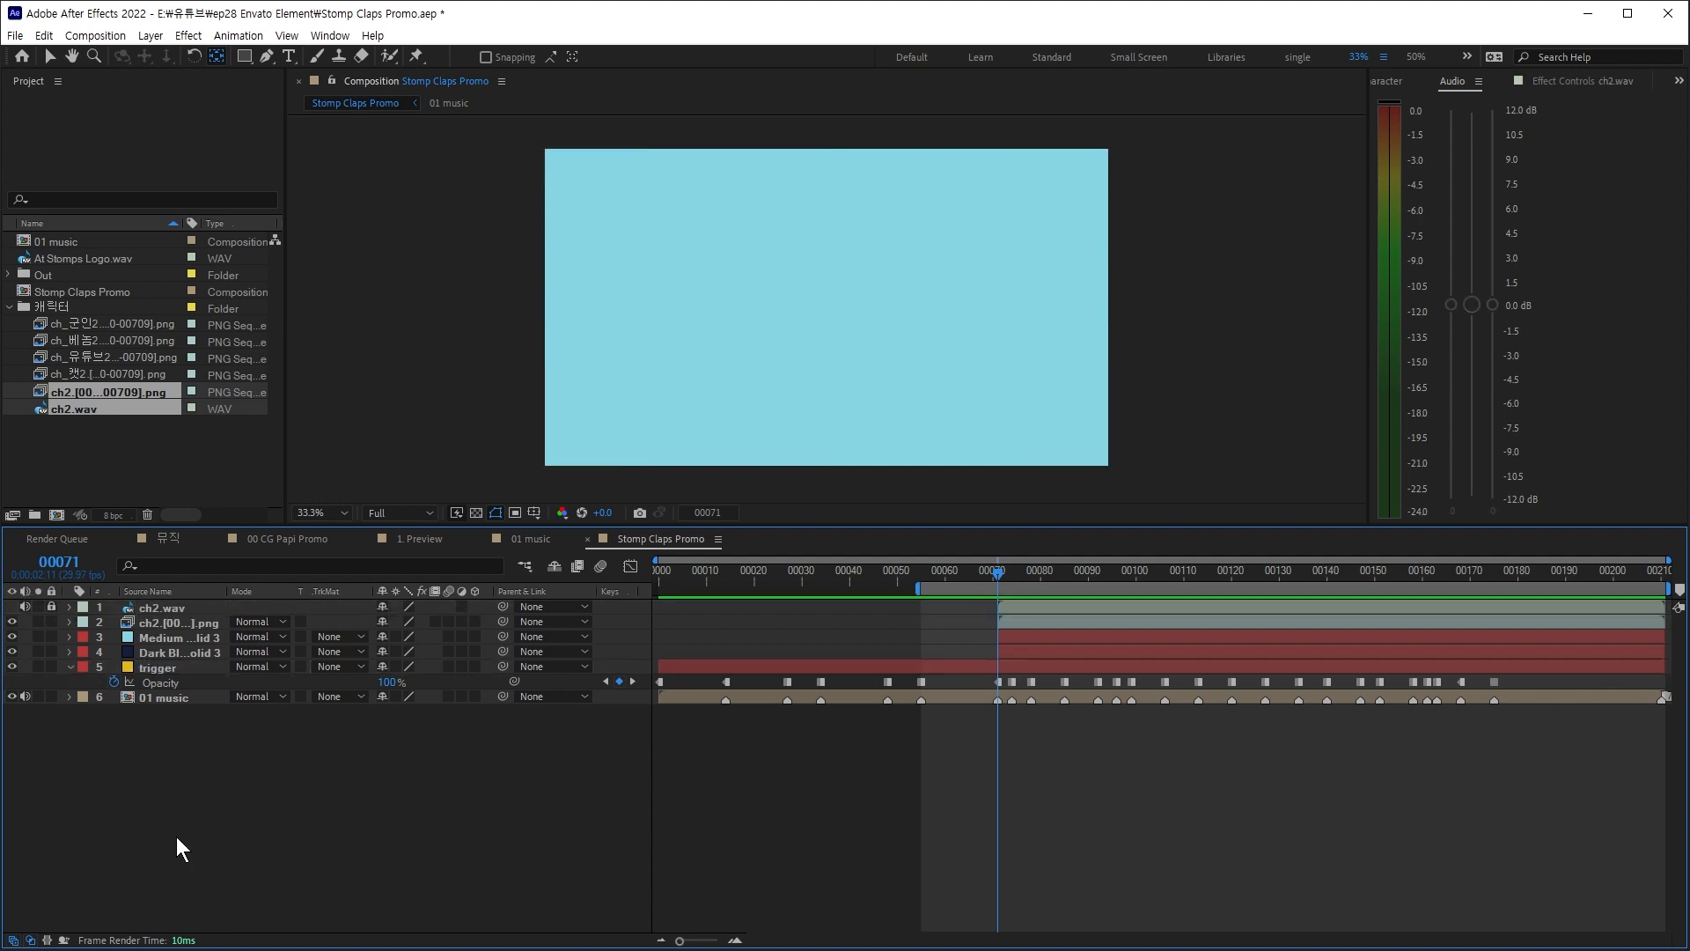
Step: Label the ch2 PNG layer yellow and add a 100% opacity keyframe at frame 71
click(160, 623)
click(82, 621)
click(141, 709)
key(t)
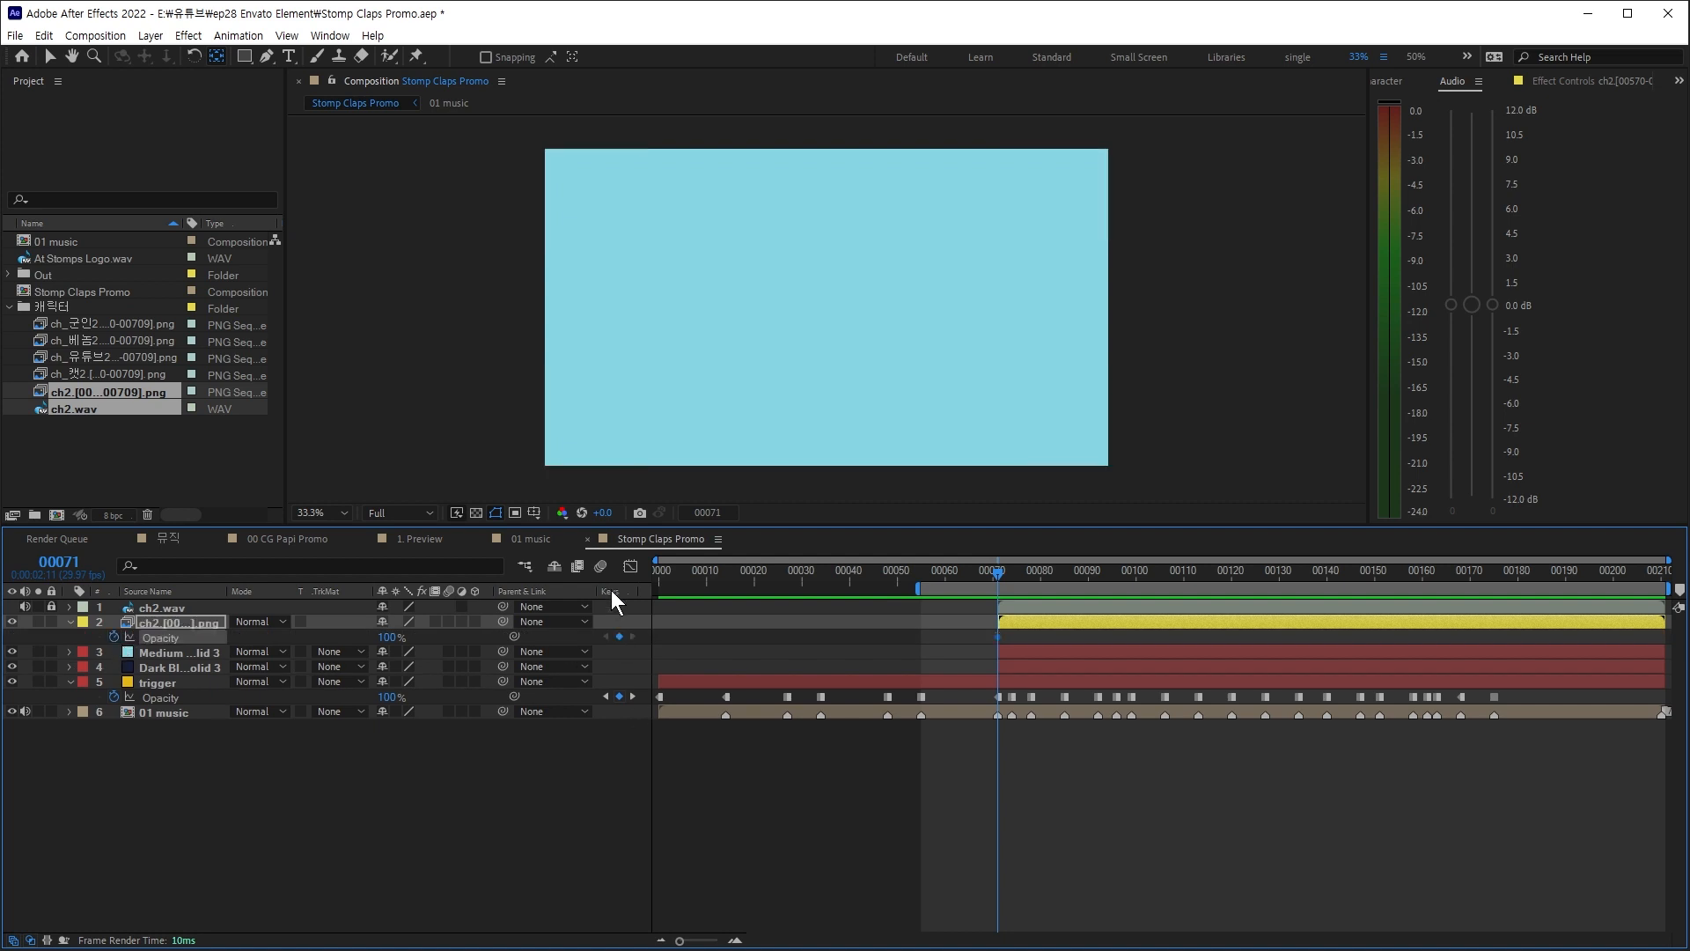
Step: Keyframe the ch2 PNG layer's opacity at 0% on frame 78 and convert its opacity keyframes to hold
drag(611, 590, 539, 678)
key(k)
key(k)
click(516, 637)
click(388, 637)
text(0)
key(Return)
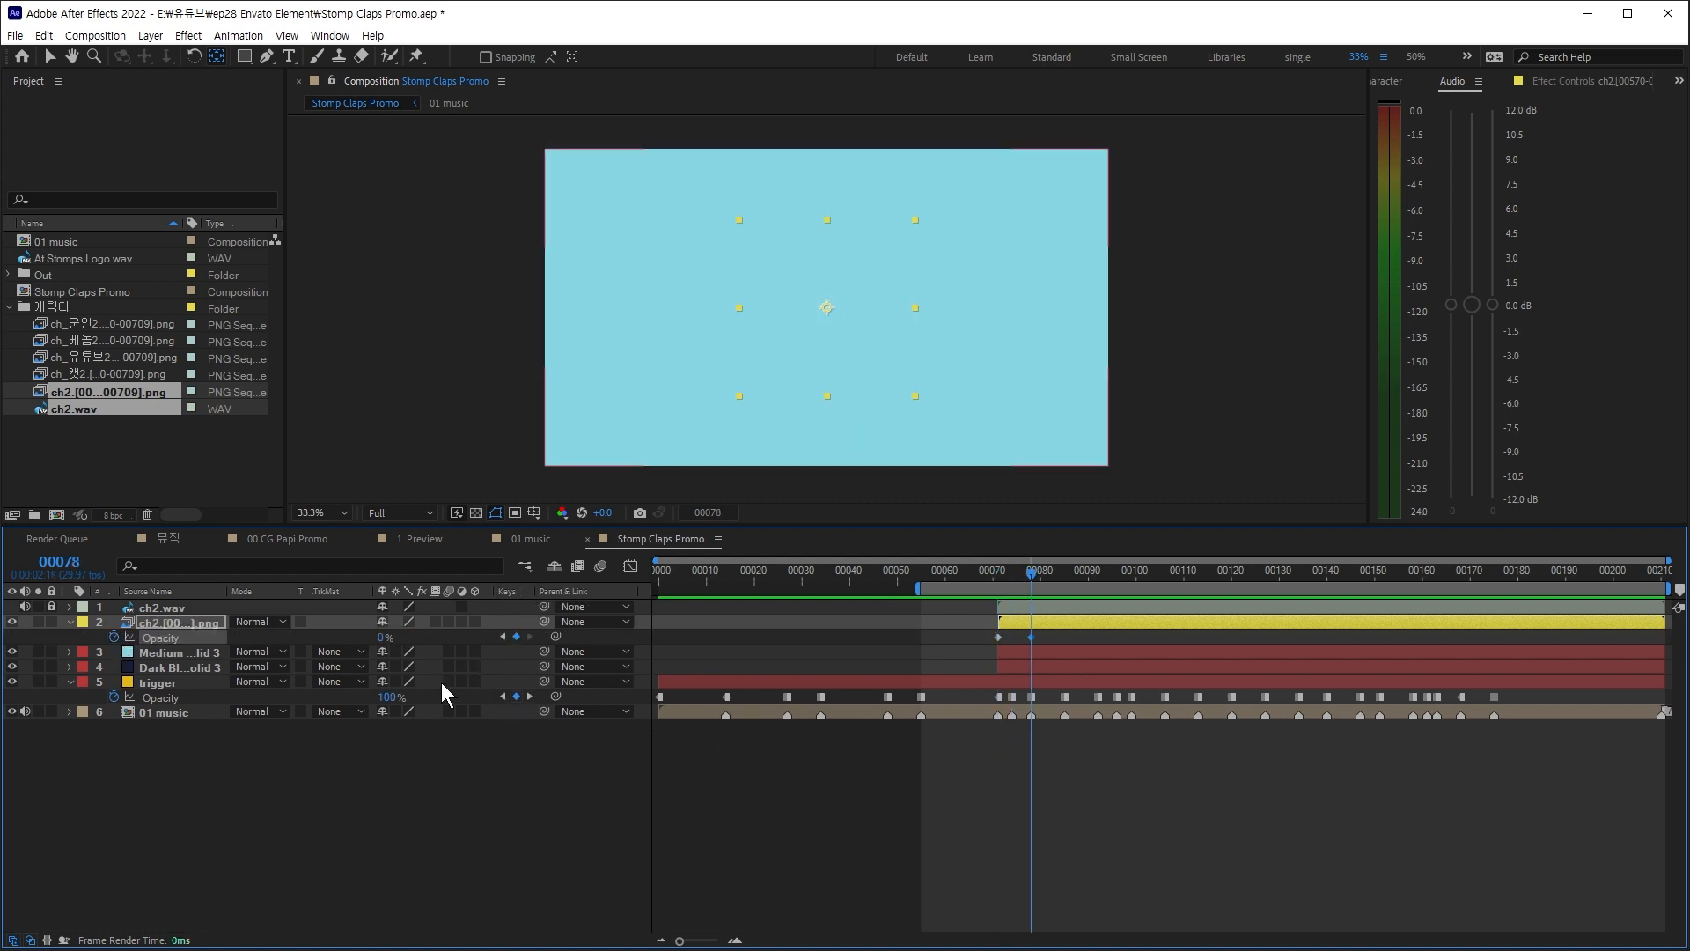
key(ctrl+alt+h)
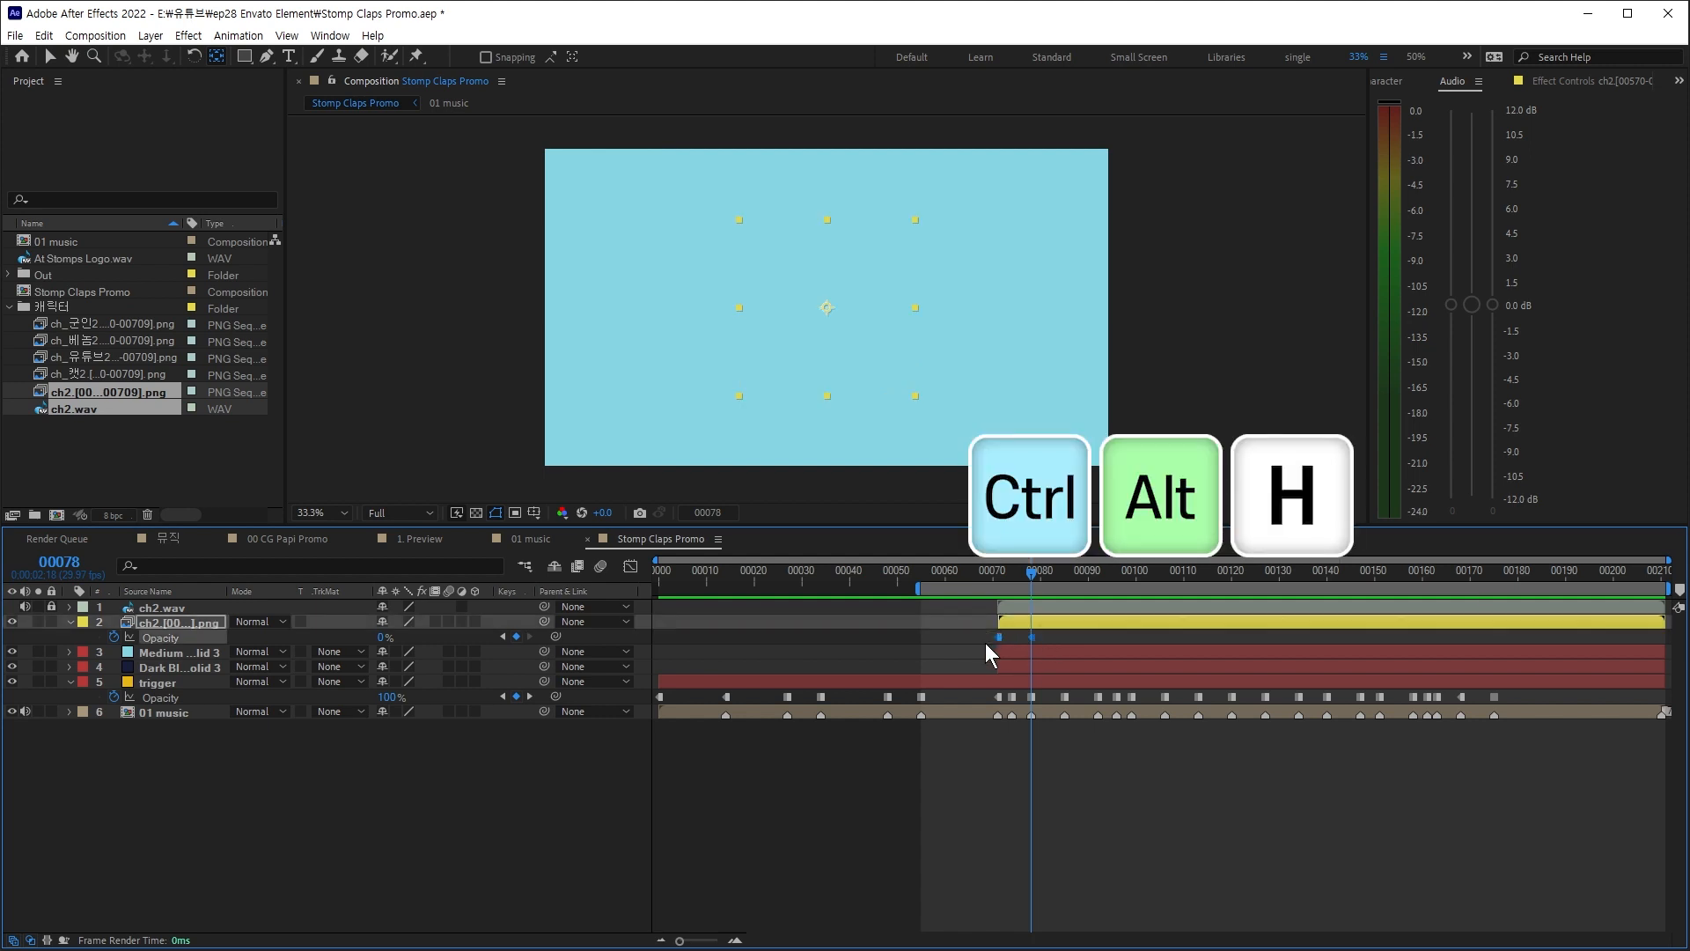
Step: Keyframe the ch2 PNG layer's opacity at 100% on frame 175
click(1061, 741)
drag(993, 573, 1501, 719)
click(517, 636)
click(386, 637)
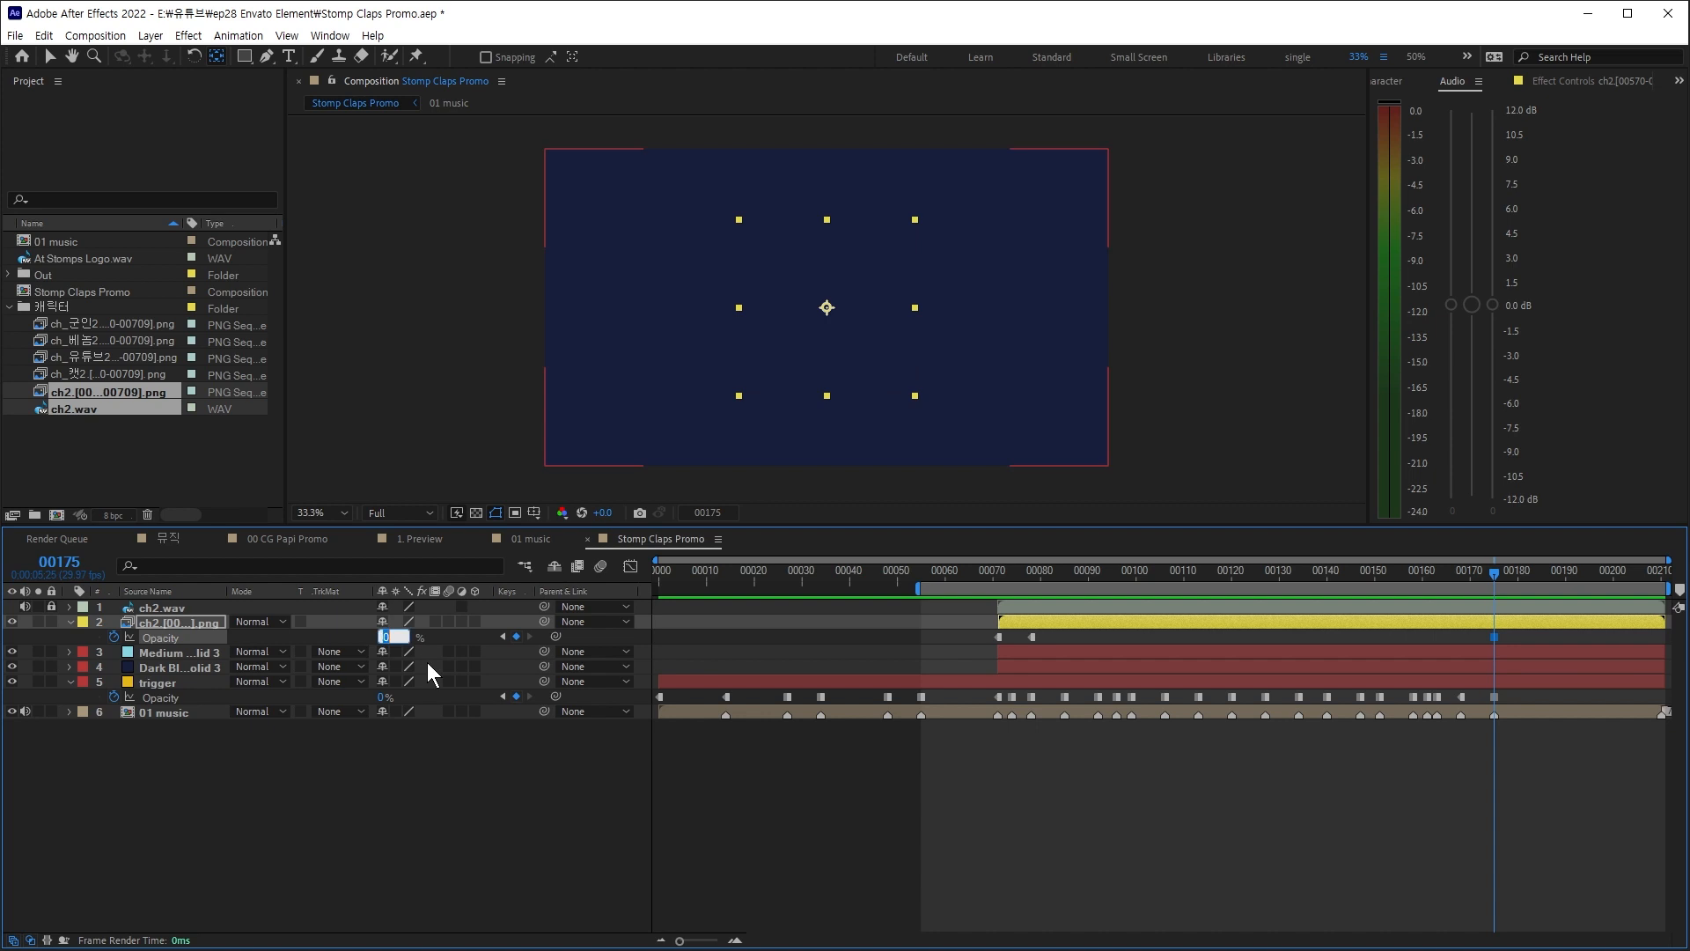
text(100)
key(Return)
Step: Duplicate the ch2 PNG layer, replace the copy's source with the ch_캣2 sequence and reveal its keyframes
drag(1497, 572, 1030, 640)
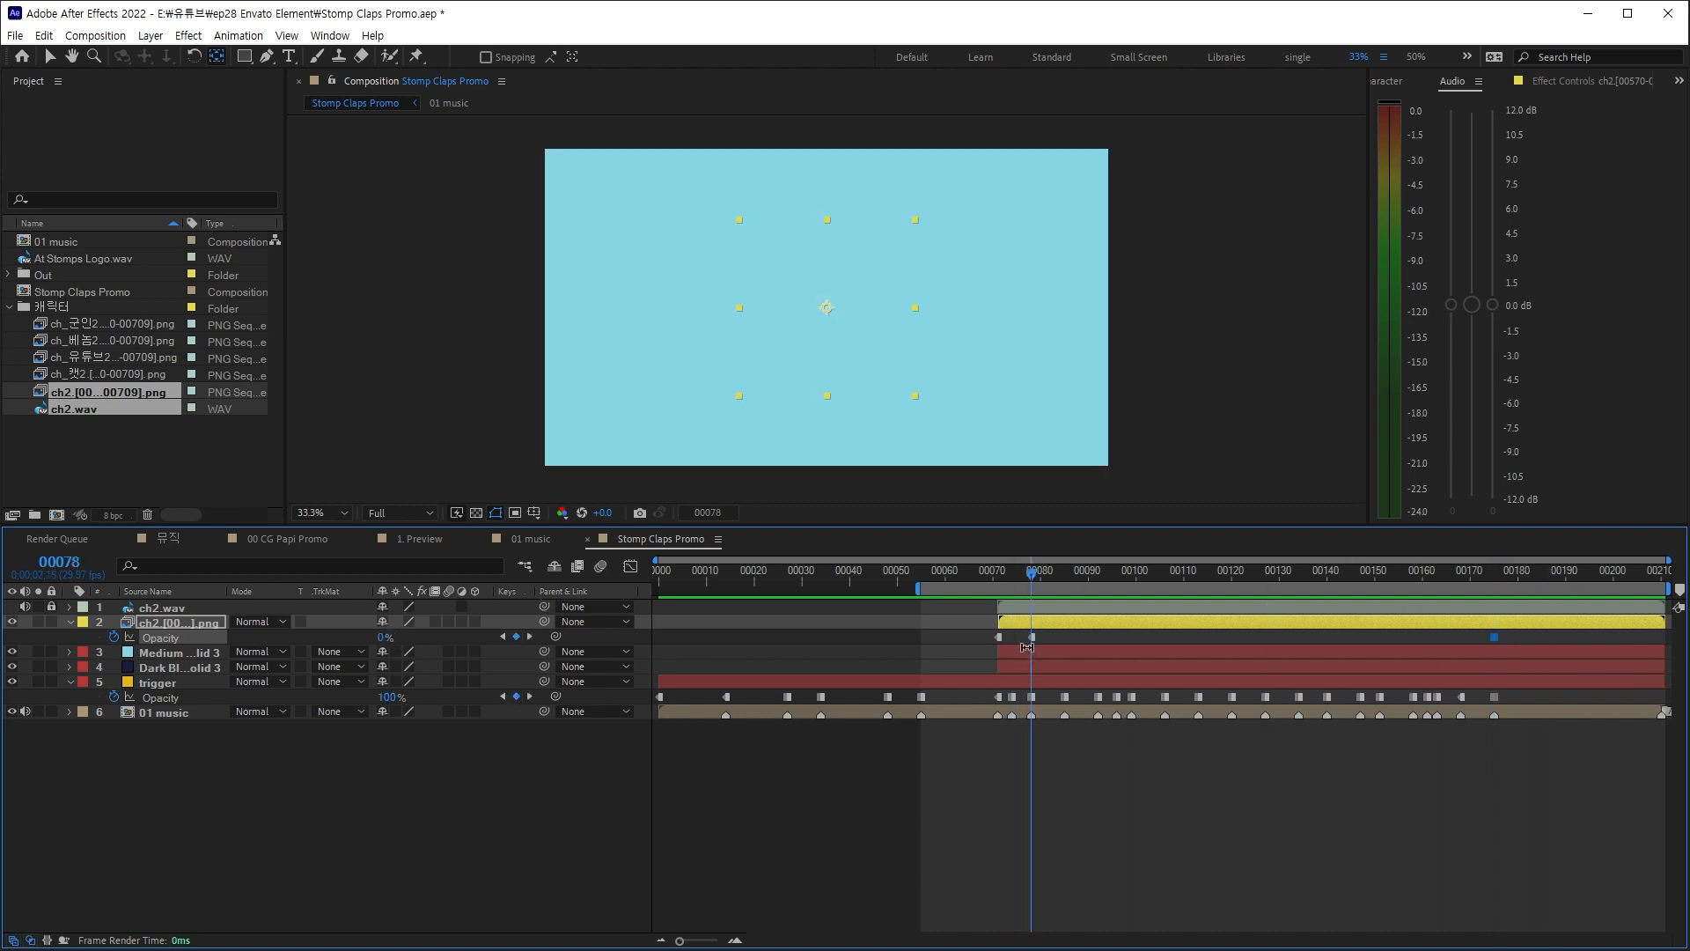
click(216, 774)
click(169, 623)
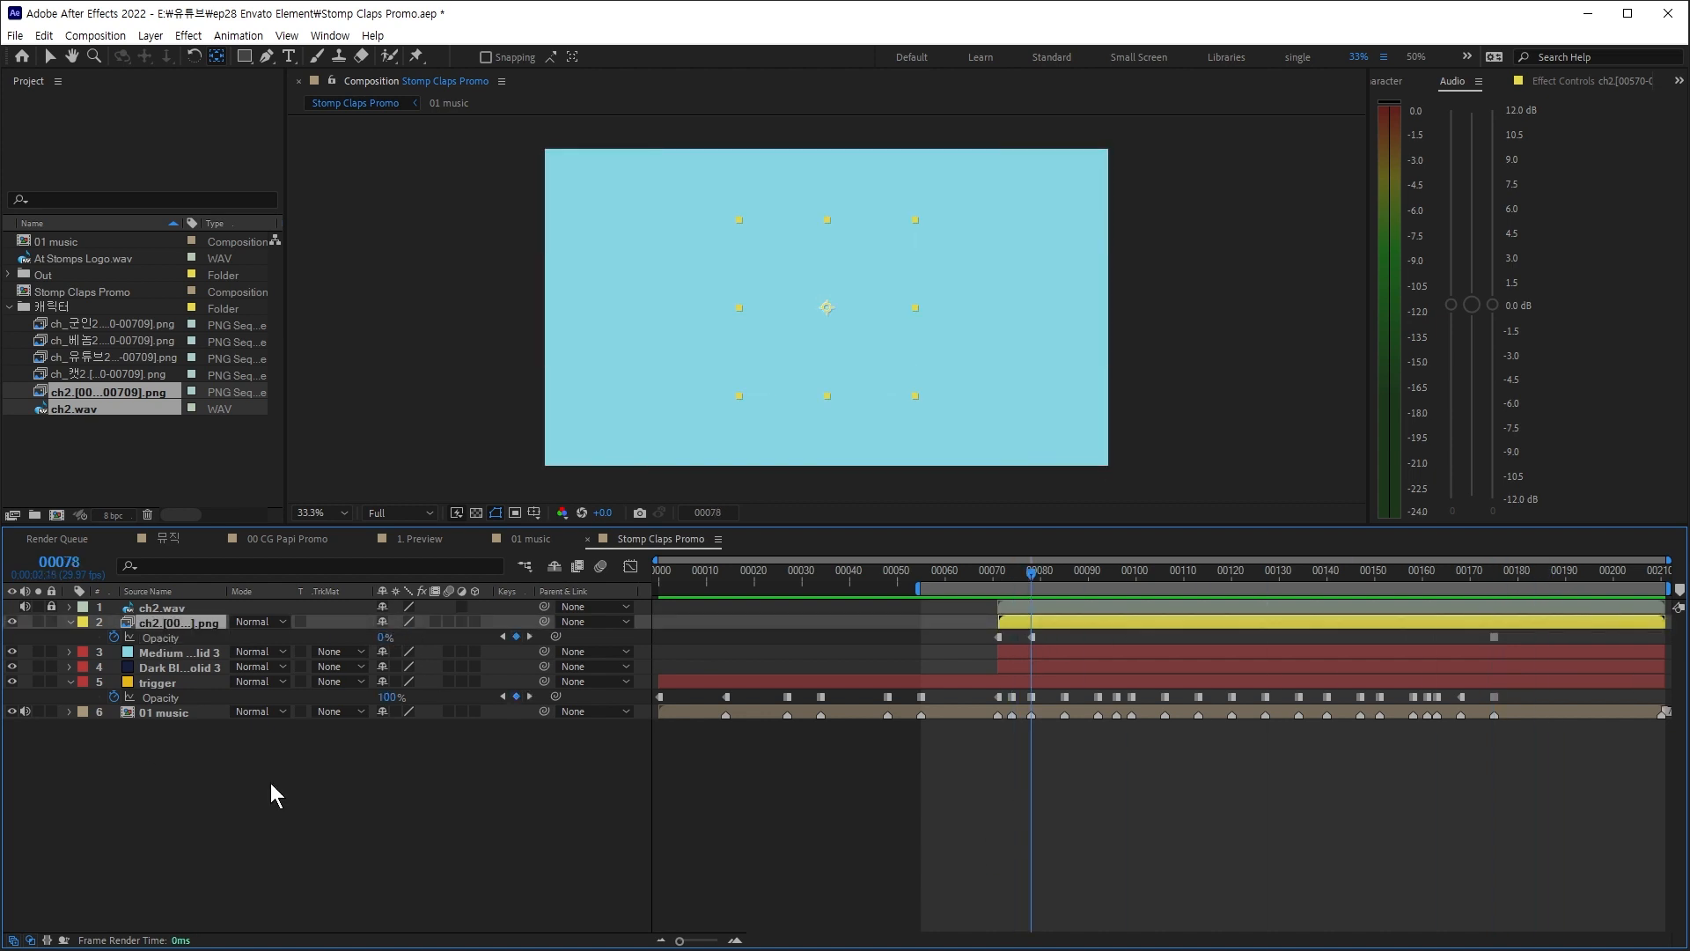
key(ctrl+d)
key(t)
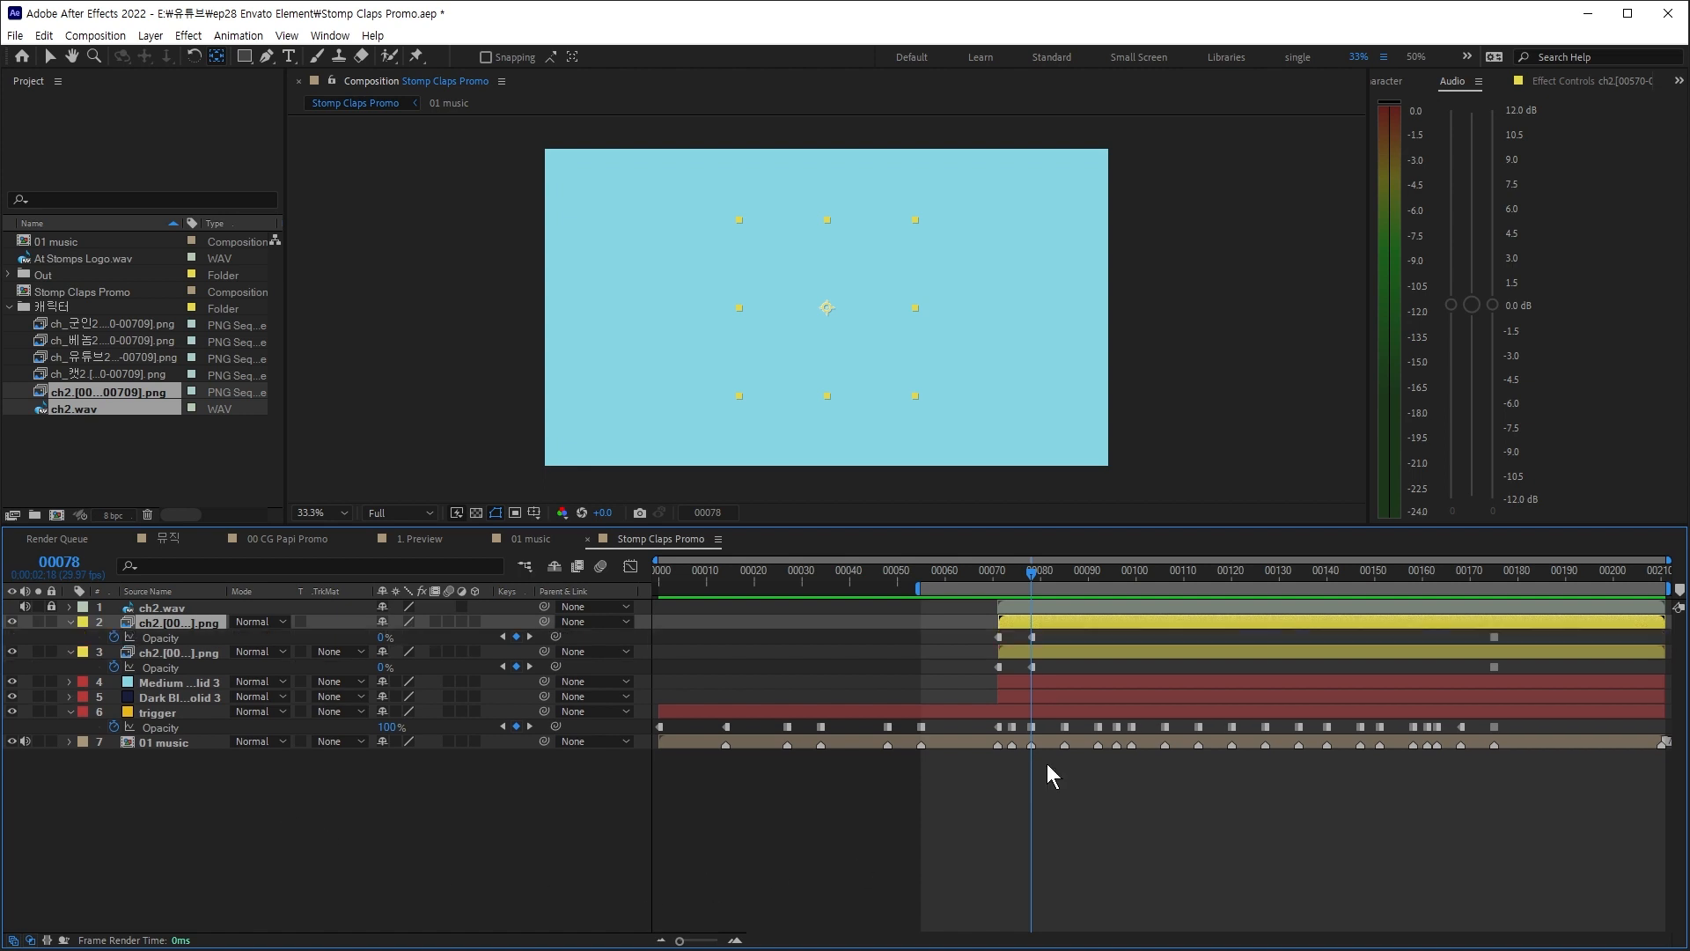
click(108, 416)
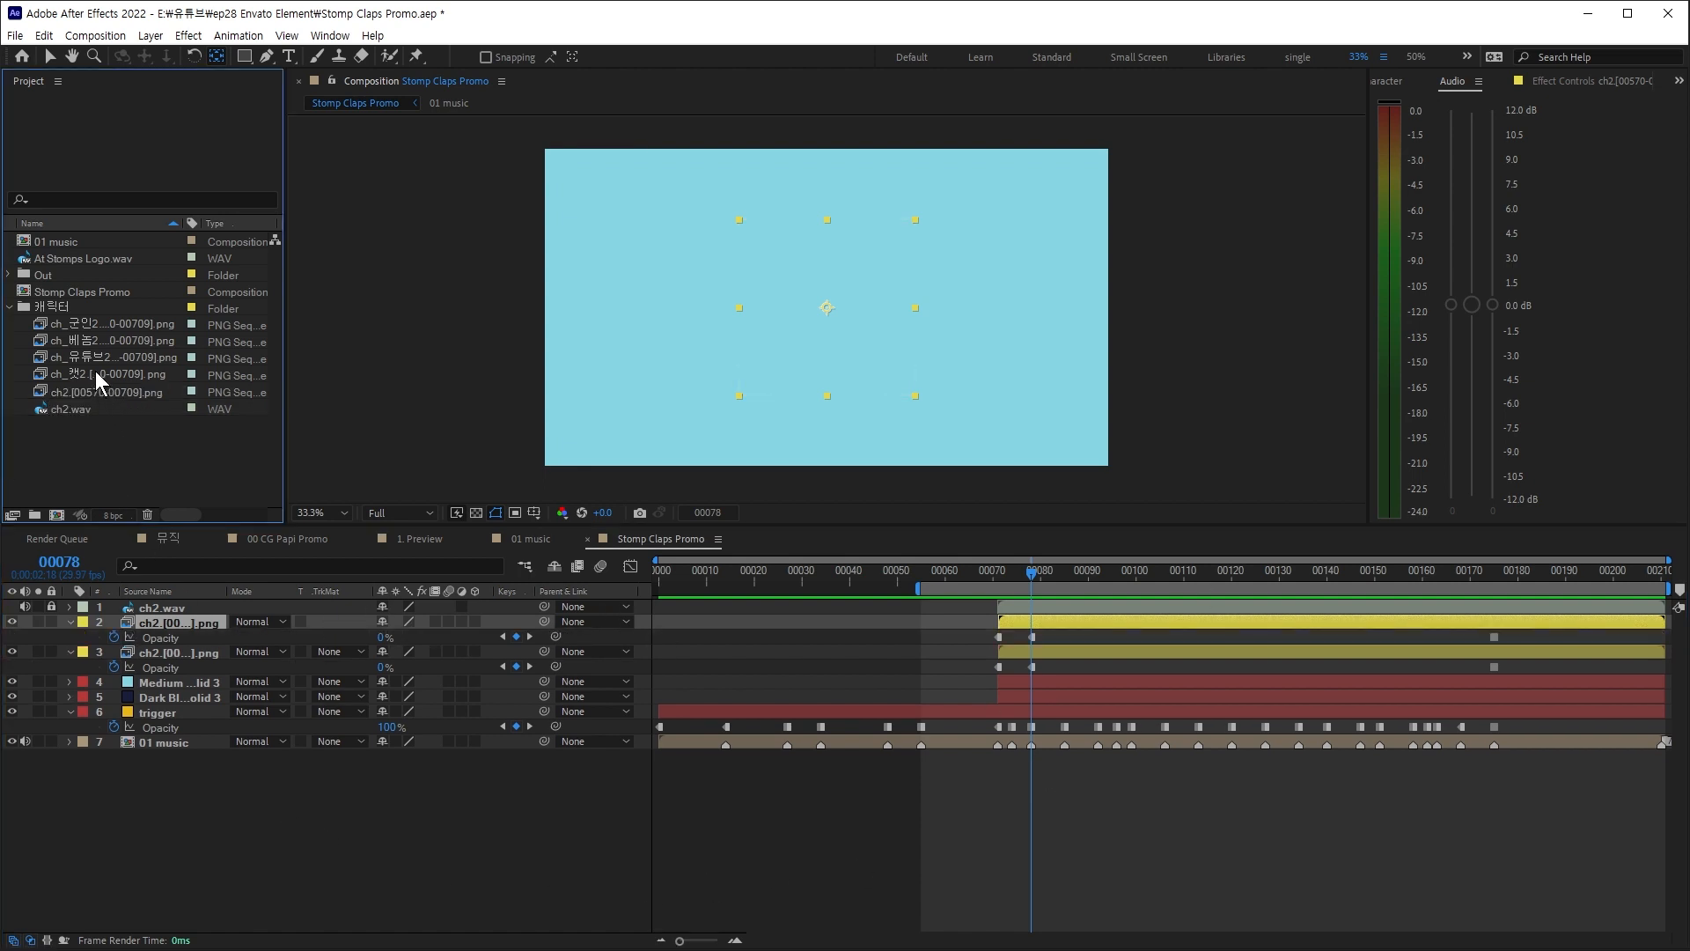
click(95, 374)
click(1050, 620)
key(ctrl+alt+slash)
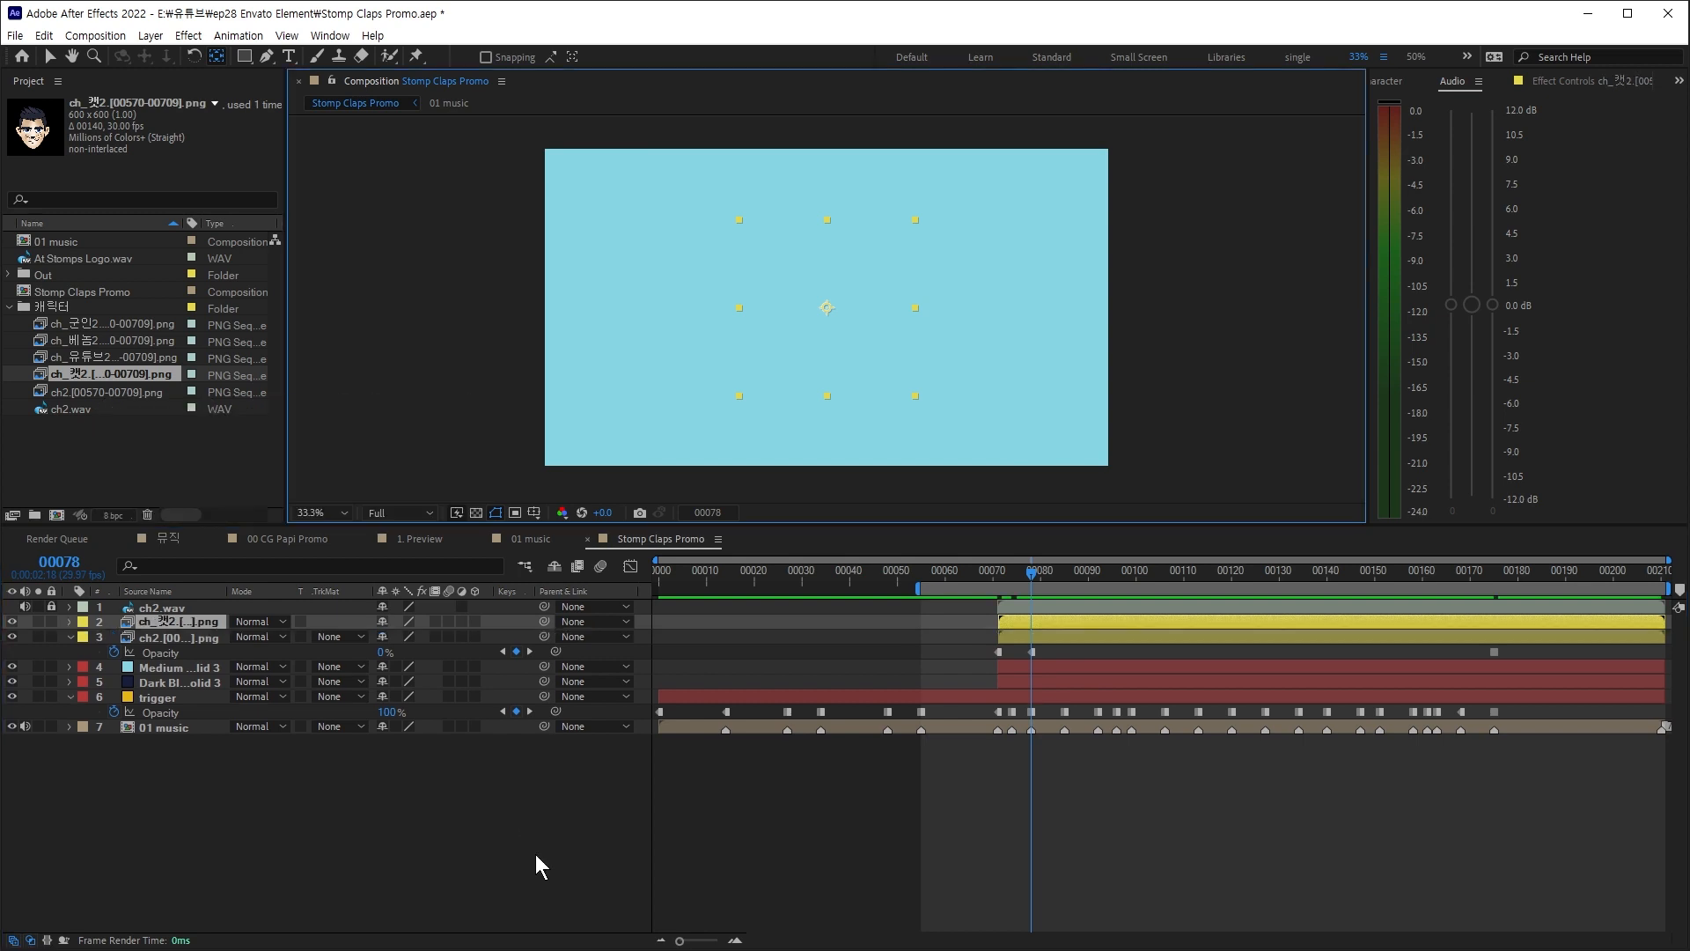
key(u)
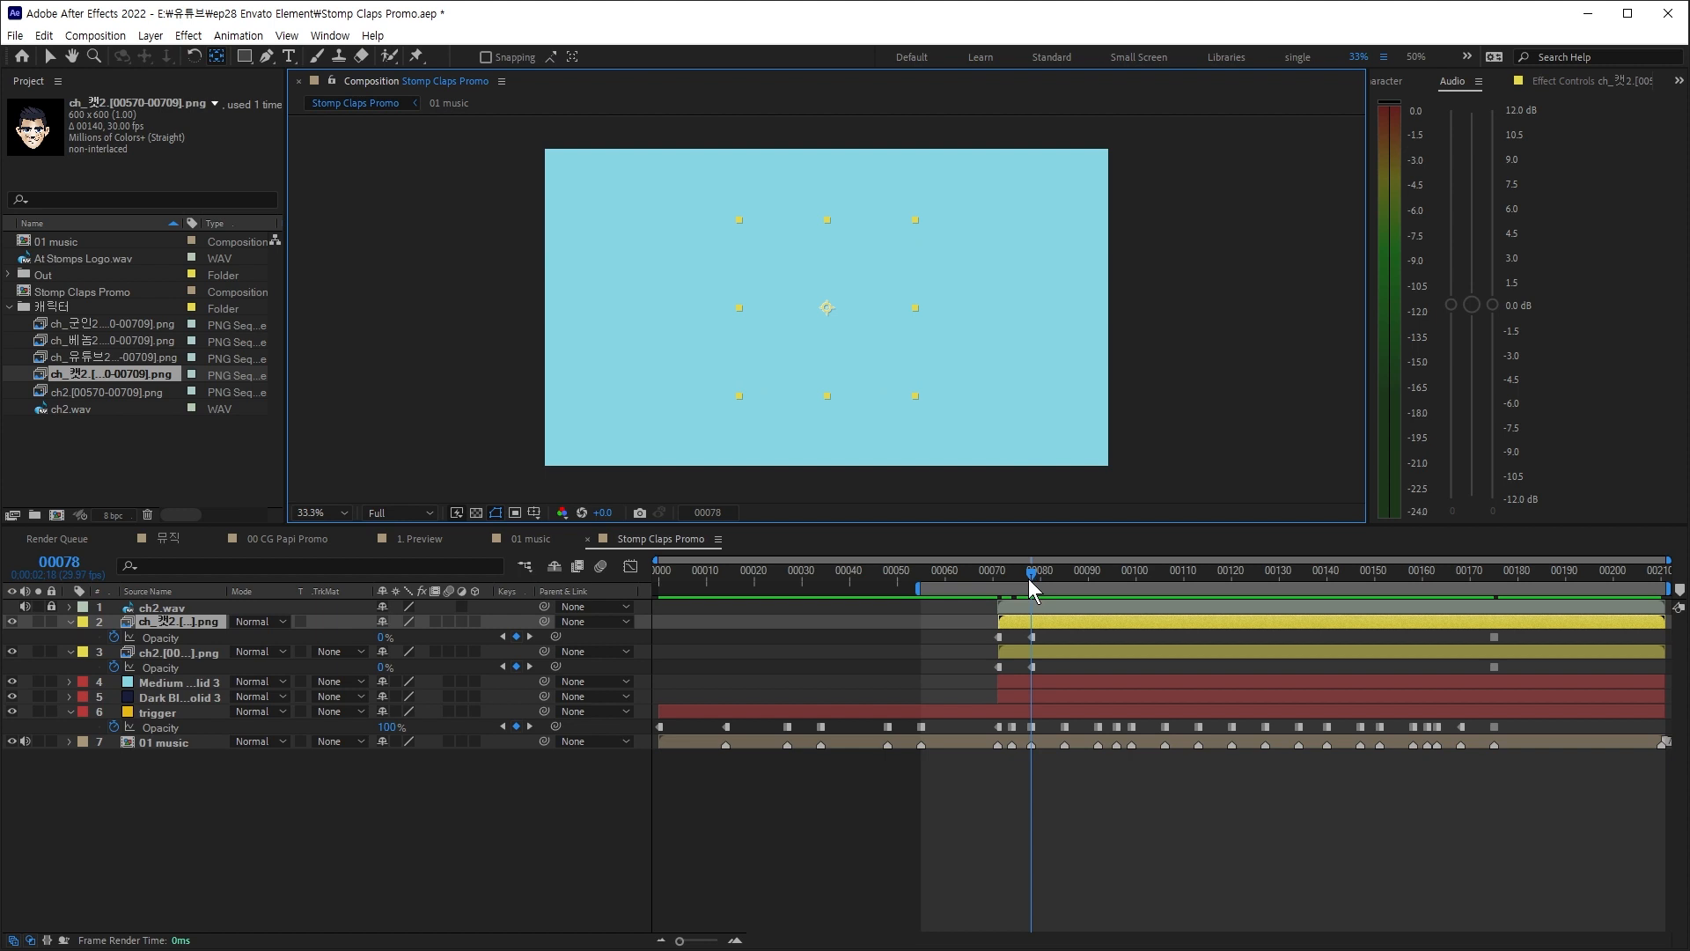
Step: Arrange the ch_캣2 opacity keyframes to show it only from frame 78 to 85, deleting the keyframe at 175
drag(1027, 575, 1031, 648)
click(997, 637)
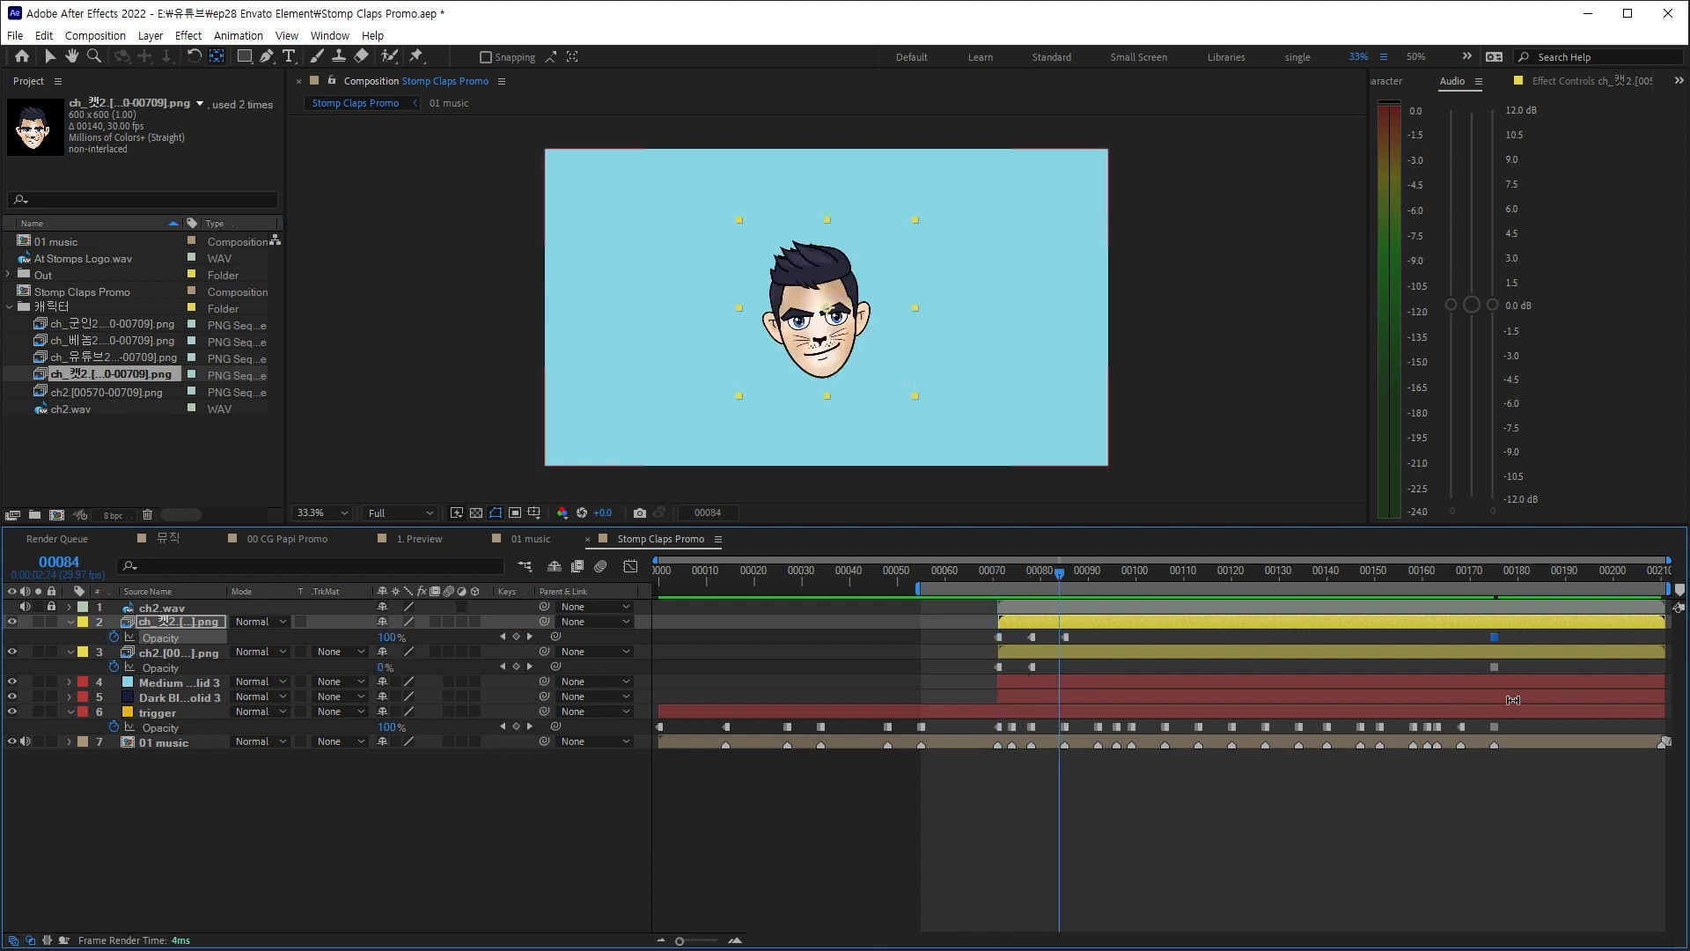
key(Delete)
key(Page_Down)
Step: Duplicate the ch_캣2 layer, replace the copy with ch_유튜브2 and shift its opacity keyframes to show it from frame 85 to 92
key(ctrl+d)
click(219, 354)
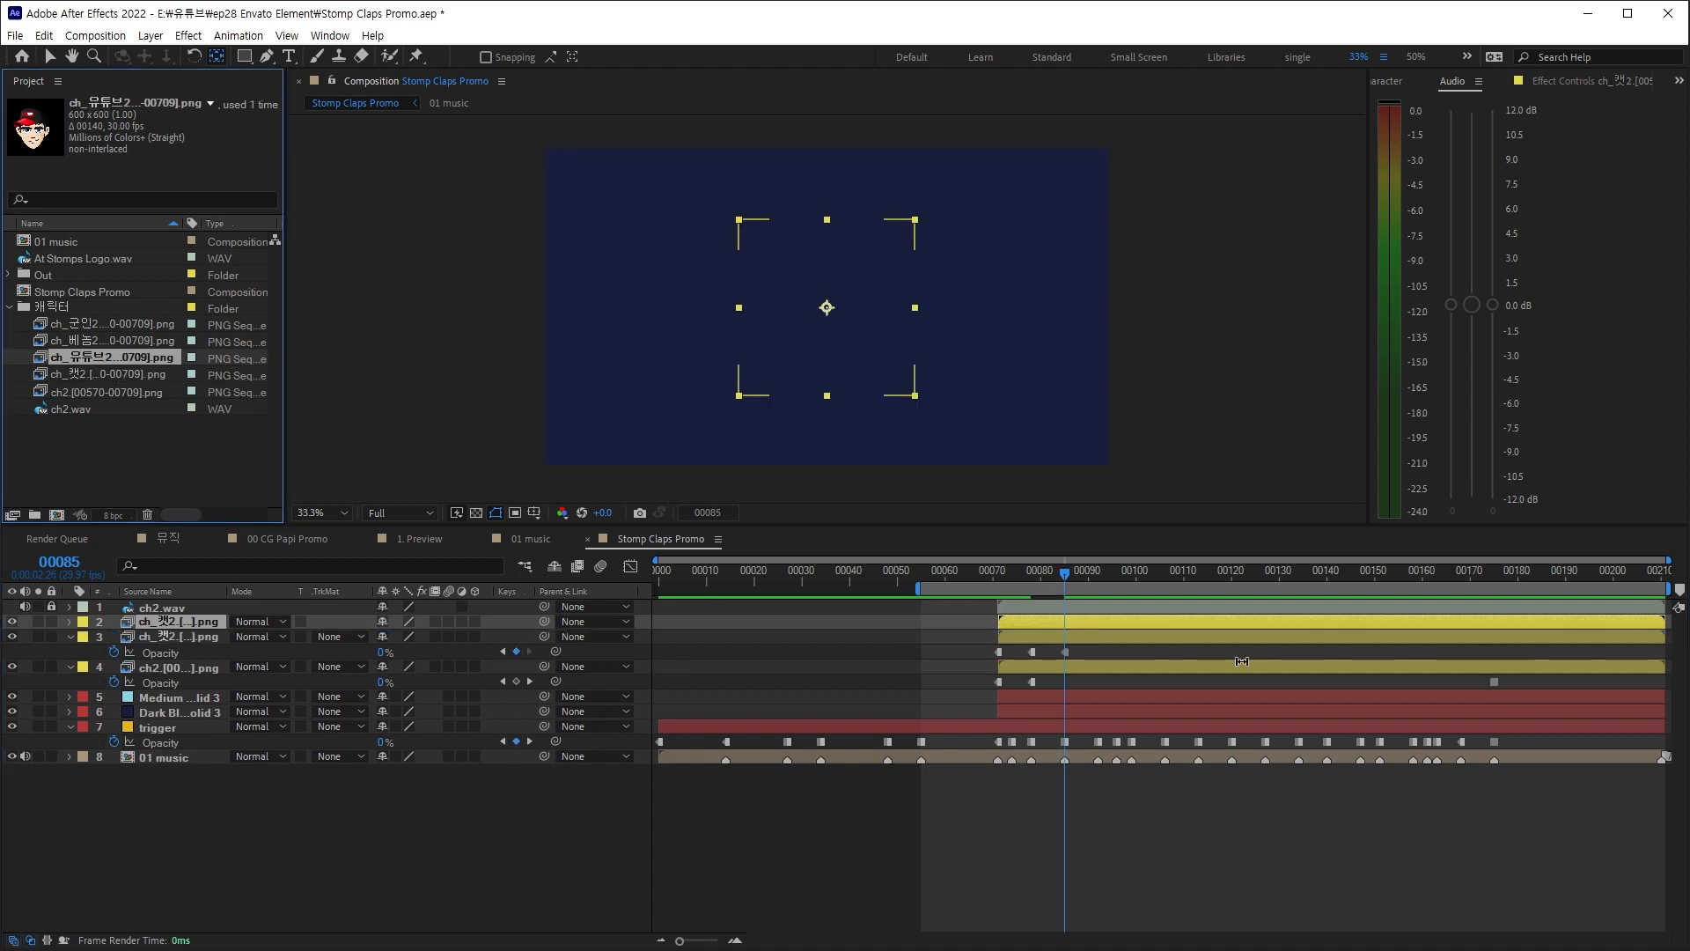
key(u)
drag(1039, 576, 1065, 620)
drag(1021, 630, 1098, 636)
drag(1064, 576, 1098, 656)
key(=)
click(1102, 639)
click(1091, 623)
Step: Duplicate the ch_유튜브2 layer, replace the copy with ch_베놈2 and shift its opacity keyframes to frames 92 and 96
click(87, 342)
click(997, 624)
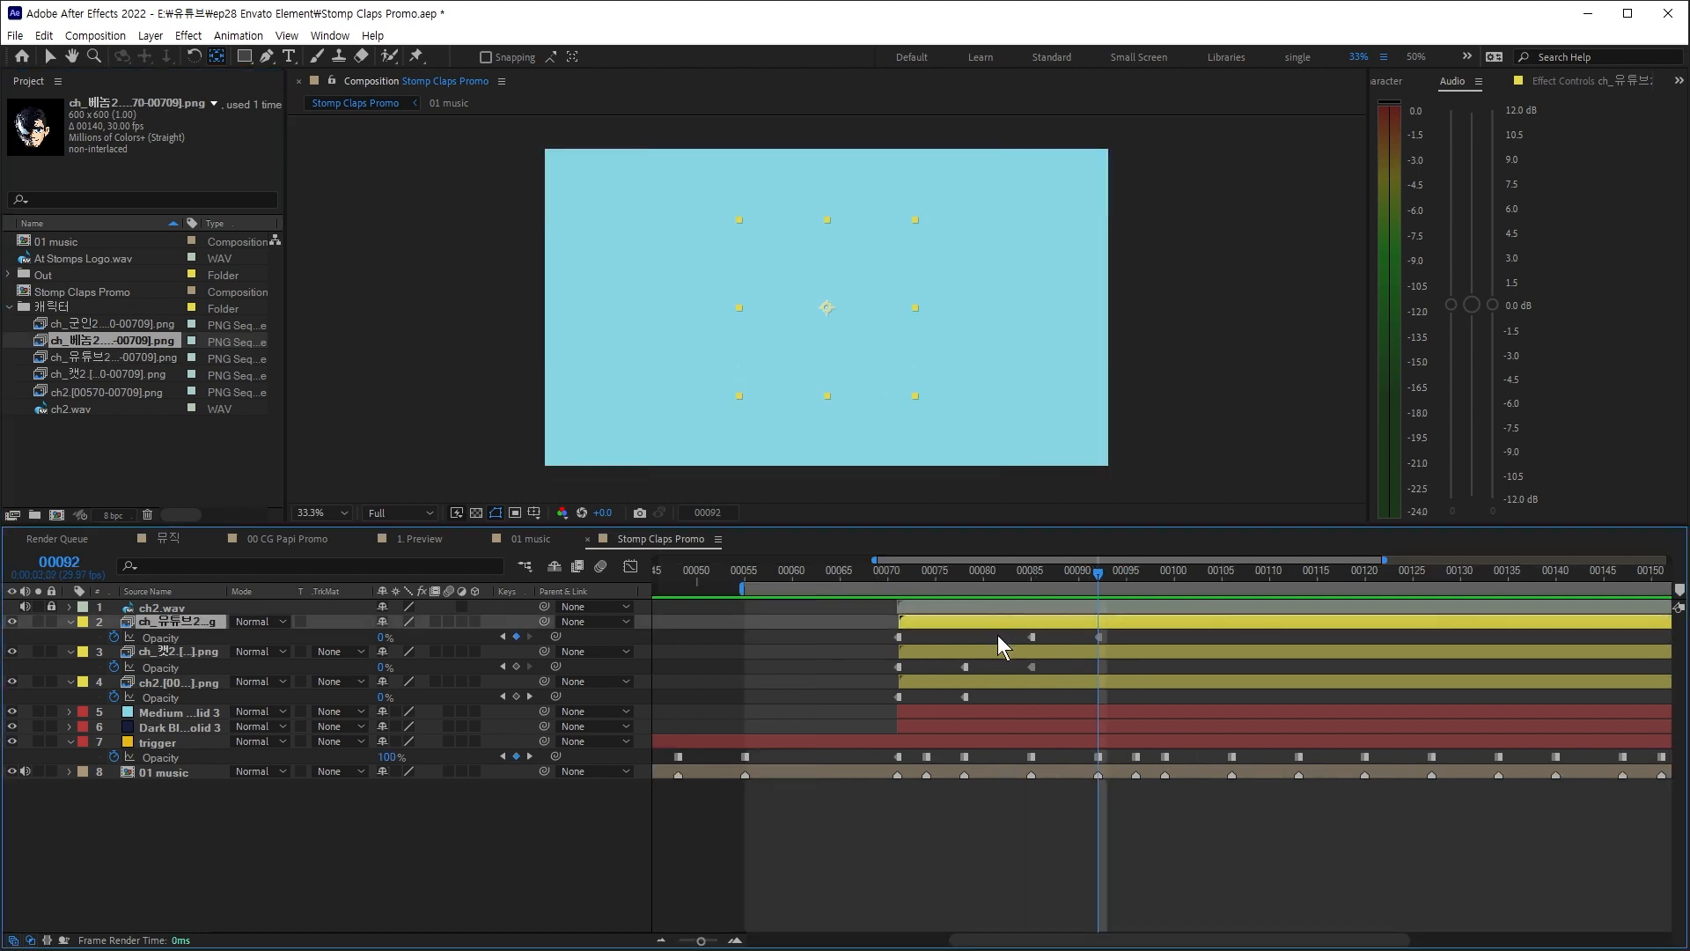
key(ctrl+d)
drag(120, 341, 176, 621)
key(u)
drag(1115, 643, 1021, 632)
drag(1034, 637, 1136, 637)
click(1135, 573)
click(1176, 640)
click(1199, 622)
Step: Duplicate the ch_베놈2 layer, replace the copy with ch_군인2 and shift its opacity keyframes to frames 96 and 99
key(ctrl+d)
drag(112, 324, 1166, 637)
key(u)
click(1200, 638)
Step: Keyframe opacity between 100% and 0% so ch2 shows from frame 99 to 106 and ch_캣2 from 106 to 113
key(k)
drag(384, 758, 493, 760)
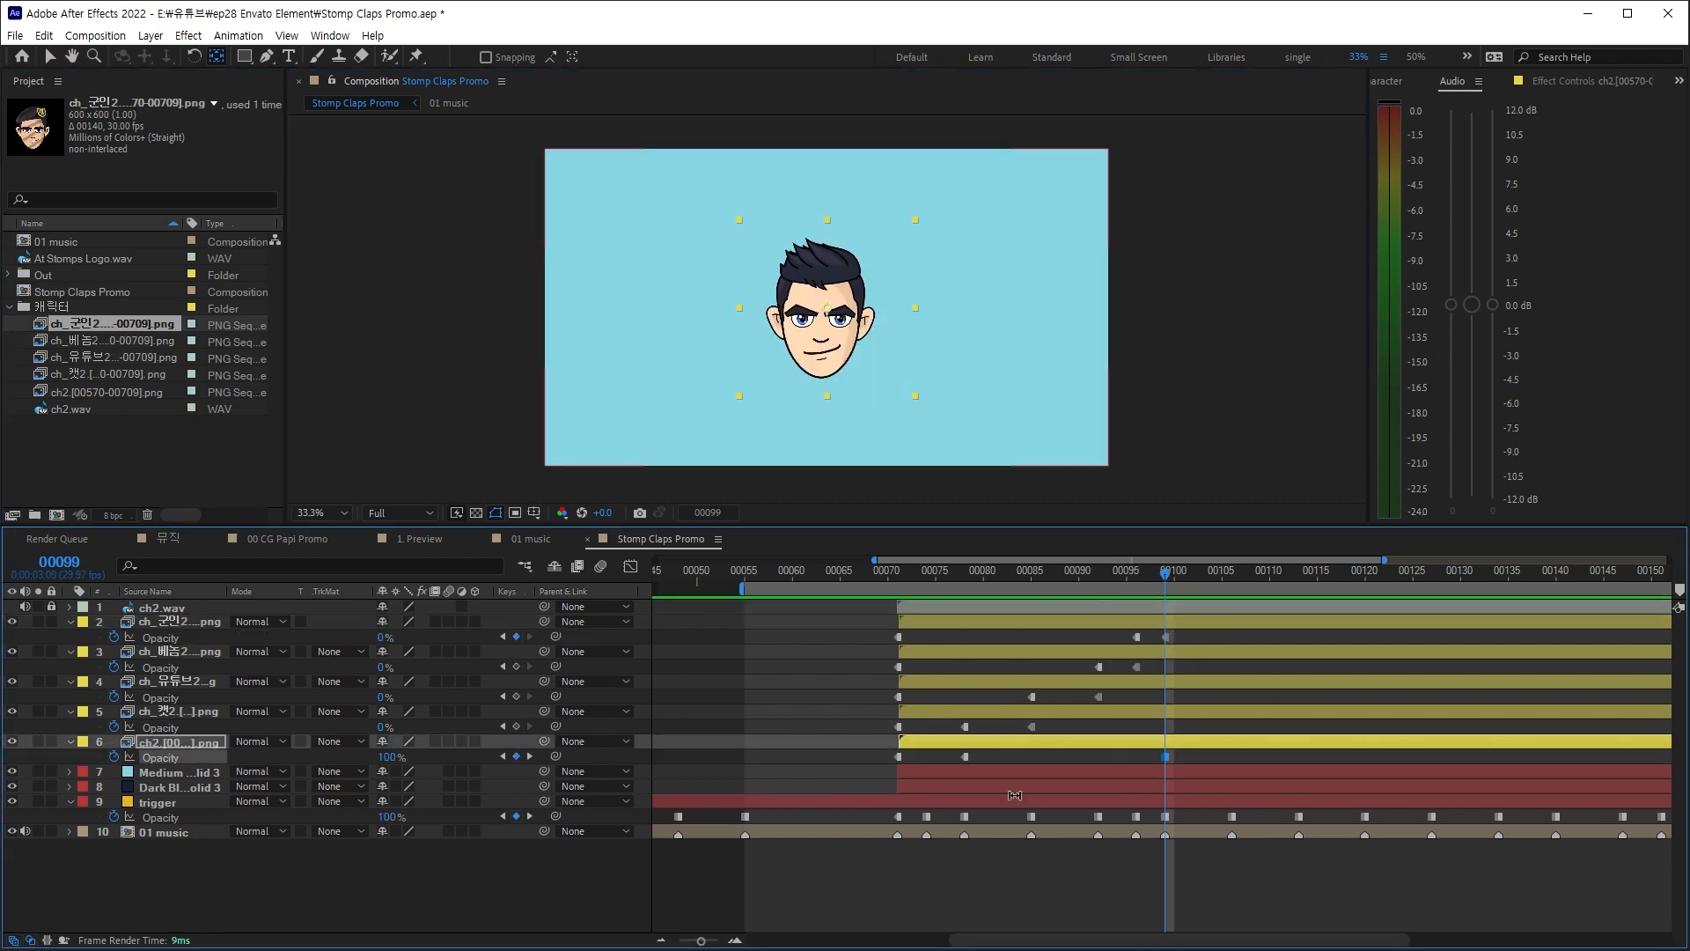
key(k)
drag(386, 758, 8, 800)
drag(384, 728, 943, 757)
key(k)
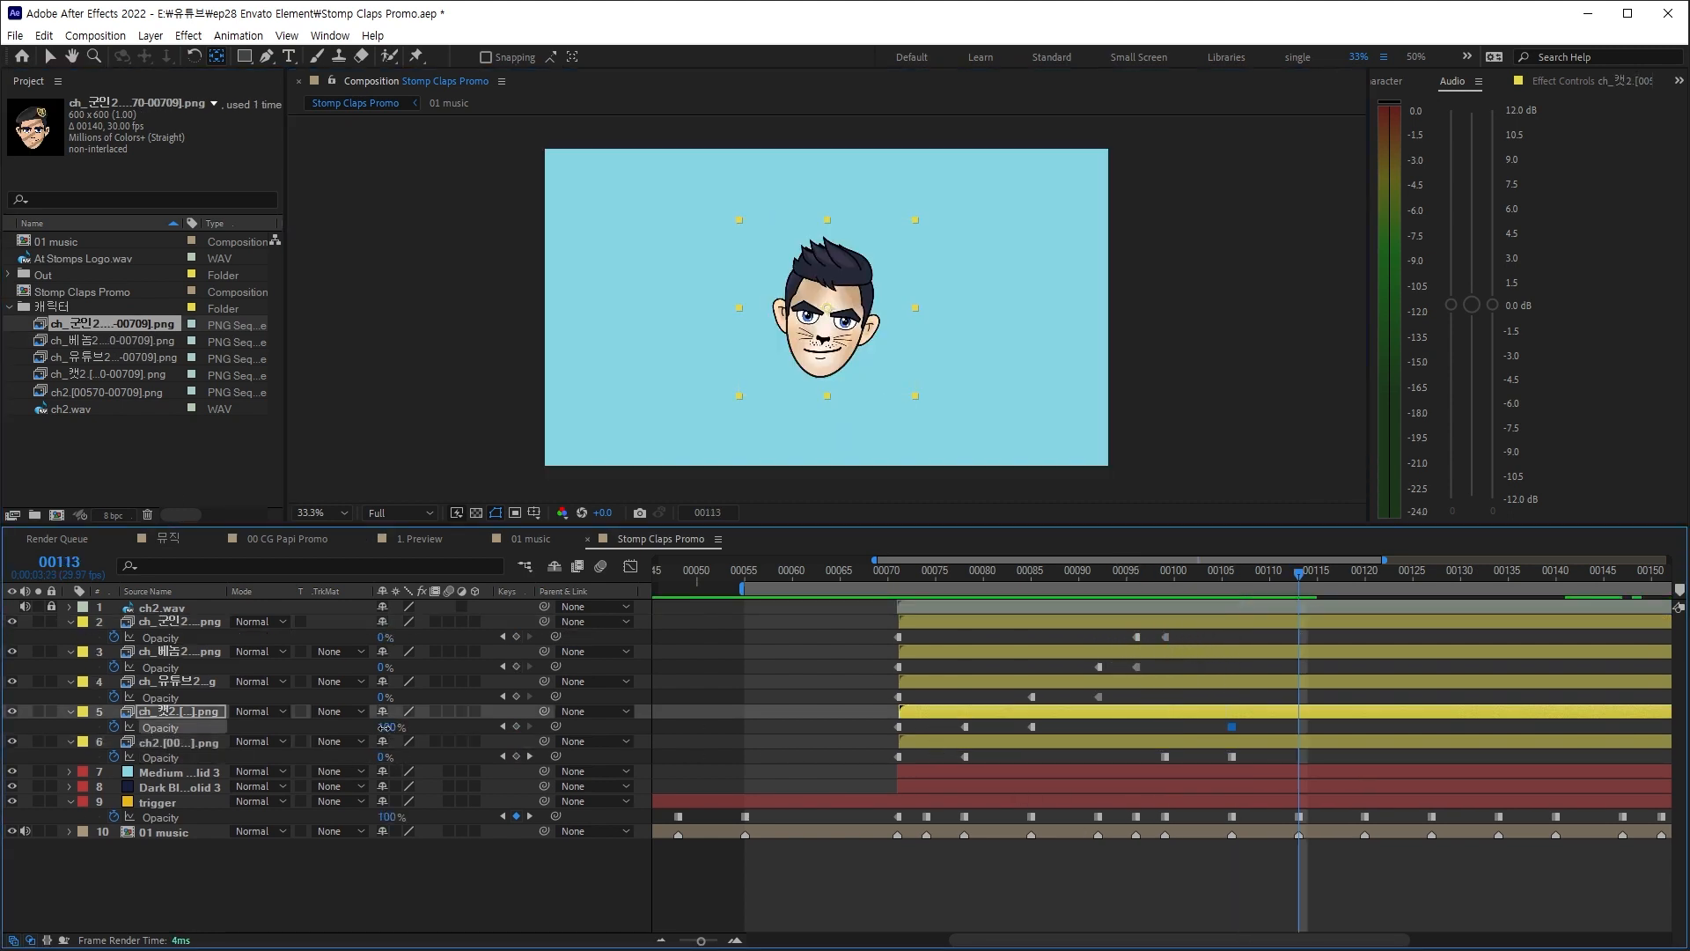
drag(384, 728, 53, 748)
Step: Keyframe opacity so ch_유튜브2 shows from frame 113 to 120, ch_베놈2 until 127 and ch_군인2 until 134
drag(385, 697, 1069, 727)
key(k)
drag(385, 698, 52, 718)
drag(385, 668, 52, 687)
key(k)
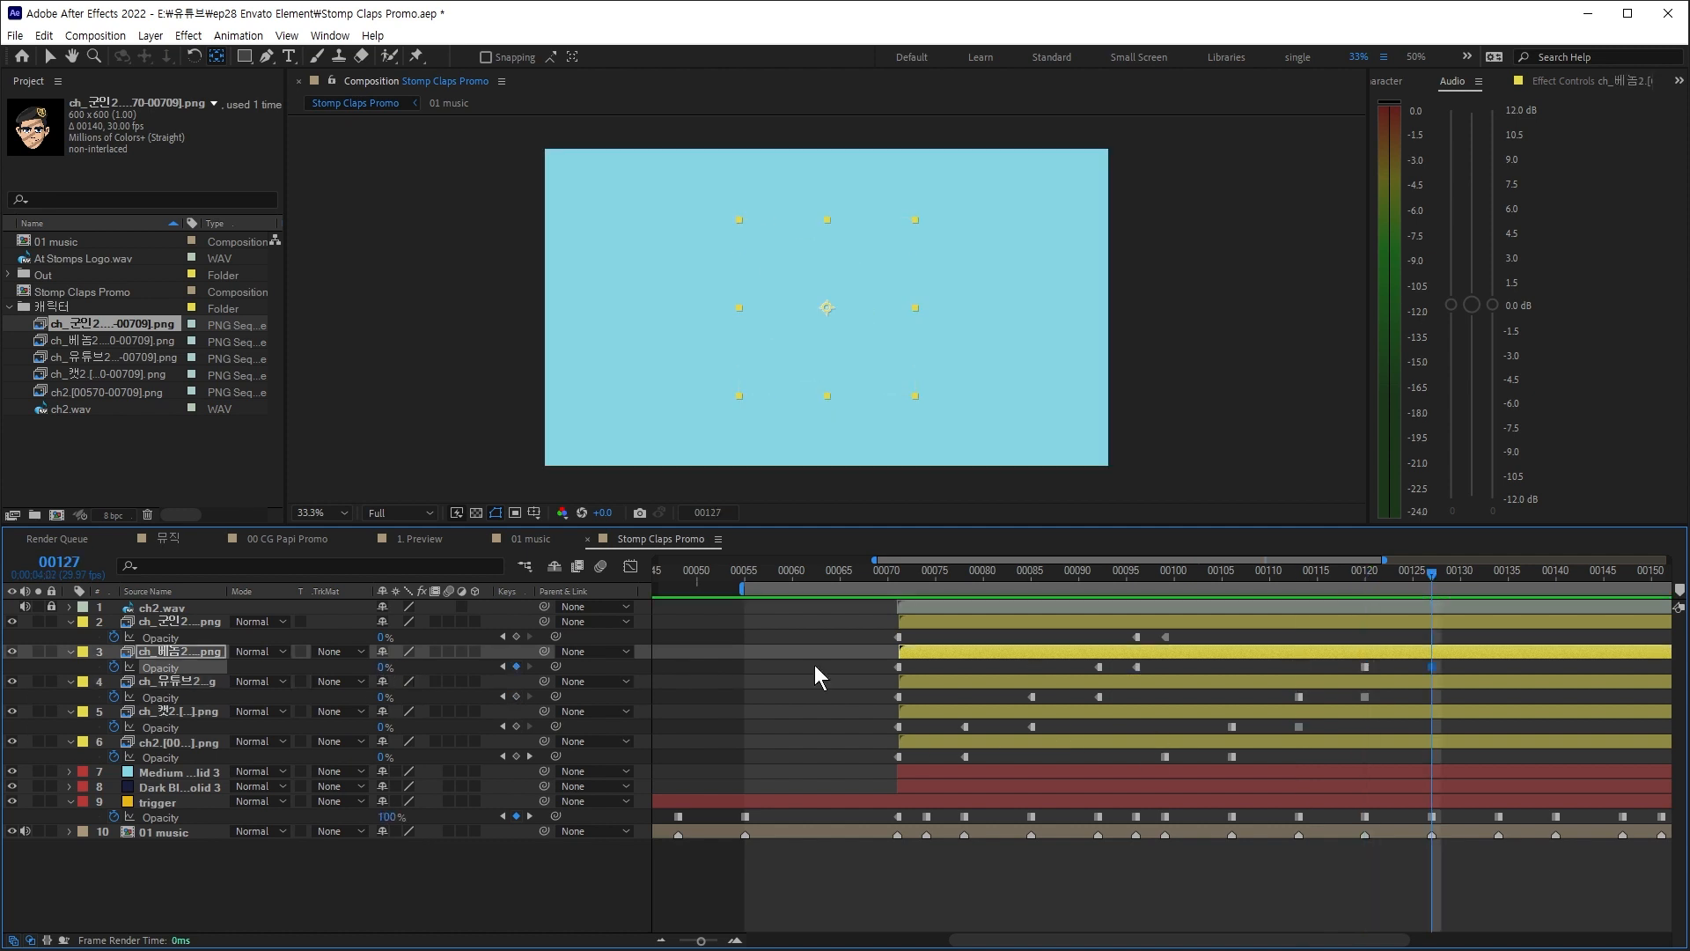
drag(385, 638, 1506, 599)
key(k)
drag(385, 638, 53, 656)
key(minus)
Step: From frame 134, keyframe opacity to swap through ch2, ch_캣2, ch_유튜브2, ch_베놈2 and ch_군인2, one per beat
drag(1000, 583, 1320, 631)
drag(388, 757, 68, 784)
drag(381, 727, 115, 731)
key(k)
drag(382, 697, 792, 700)
key(k)
drag(382, 668, 97, 671)
key(k)
drag(381, 638, 97, 652)
key(k)
Step: Keyframe opacity on the remaining beats up to frame 175 to show ch_캣2, ch_유튜브2 and ch_베놈2 in turn
drag(382, 727, 97, 733)
key(k)
drag(381, 698, 1183, 759)
key(k)
drag(387, 697, 97, 702)
drag(382, 667, 97, 676)
key(k)
Step: Set the work area to start at frame 0 and play back the whole promo
click(1298, 864)
key(Home)
key(b)
key(End)
key(minus)
key(space)
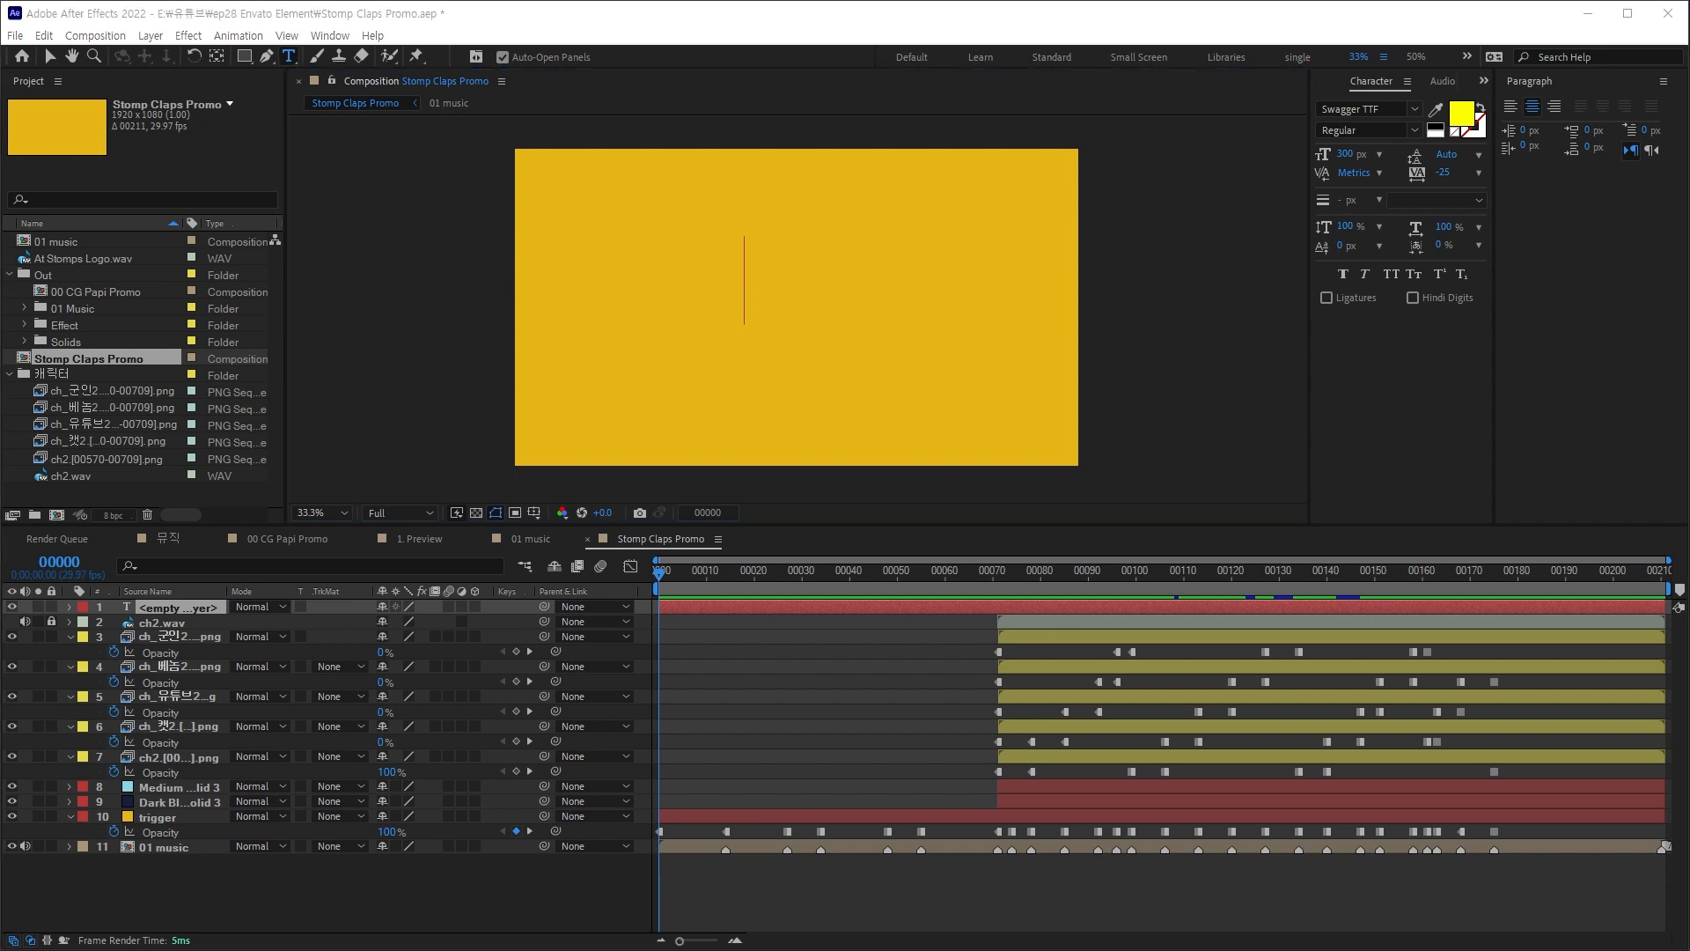
Step: Add a centre-aligned "Welcome" text layer and make its fill black
text(Welcome)
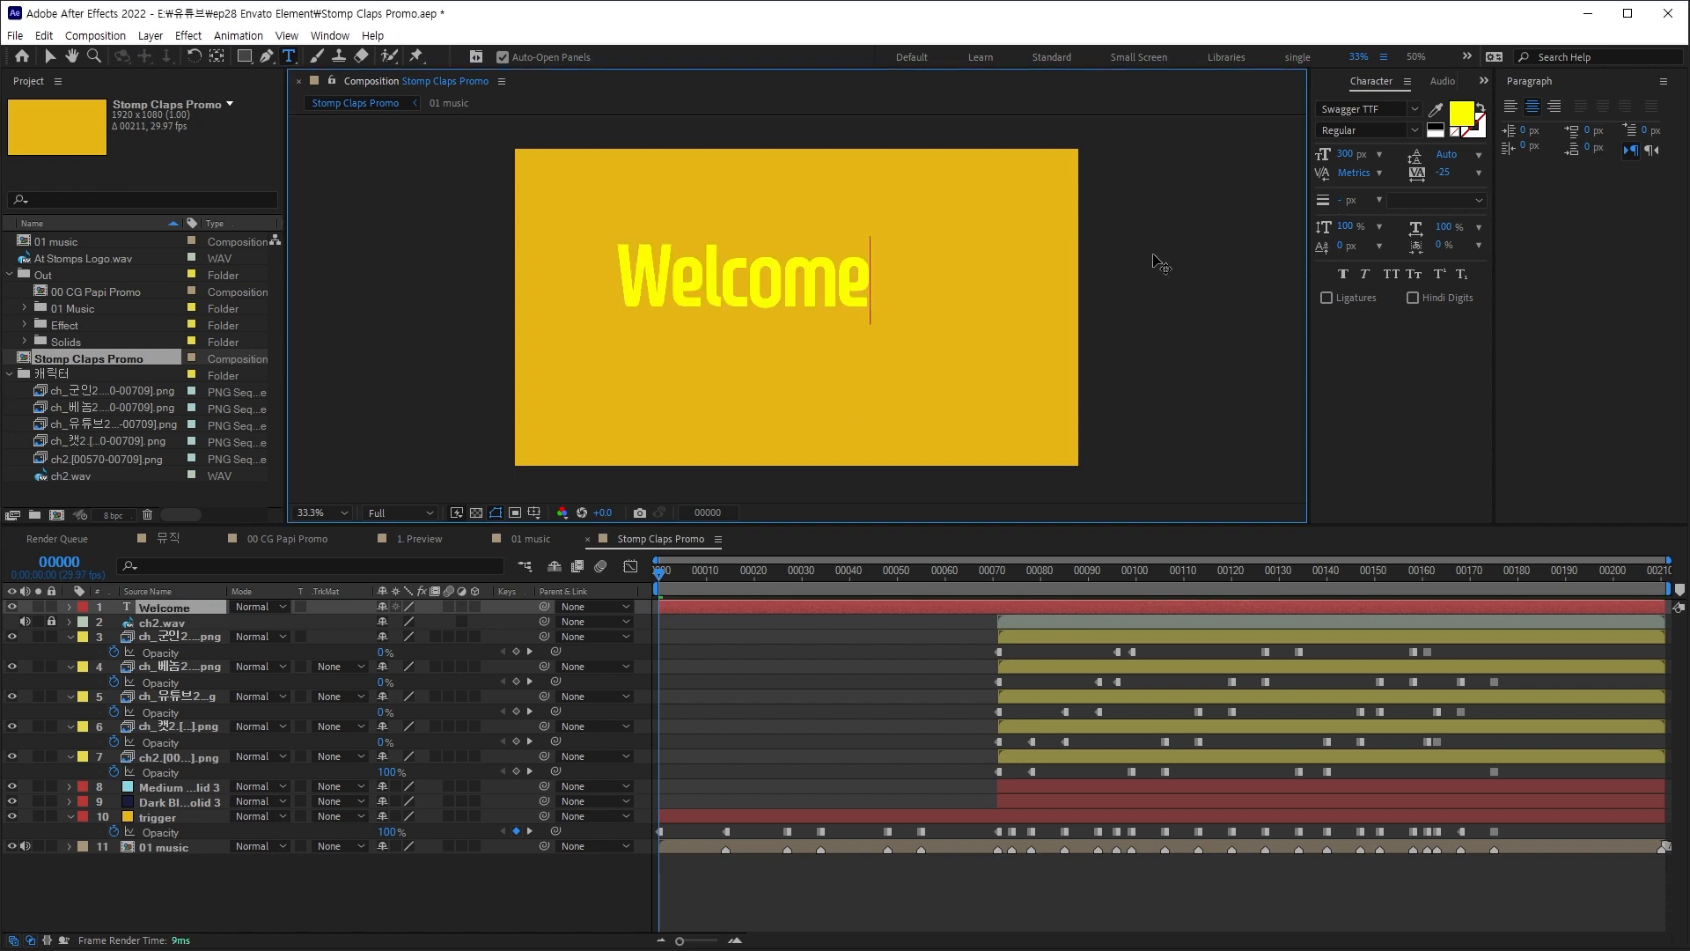
click(51, 57)
click(1433, 127)
click(1528, 107)
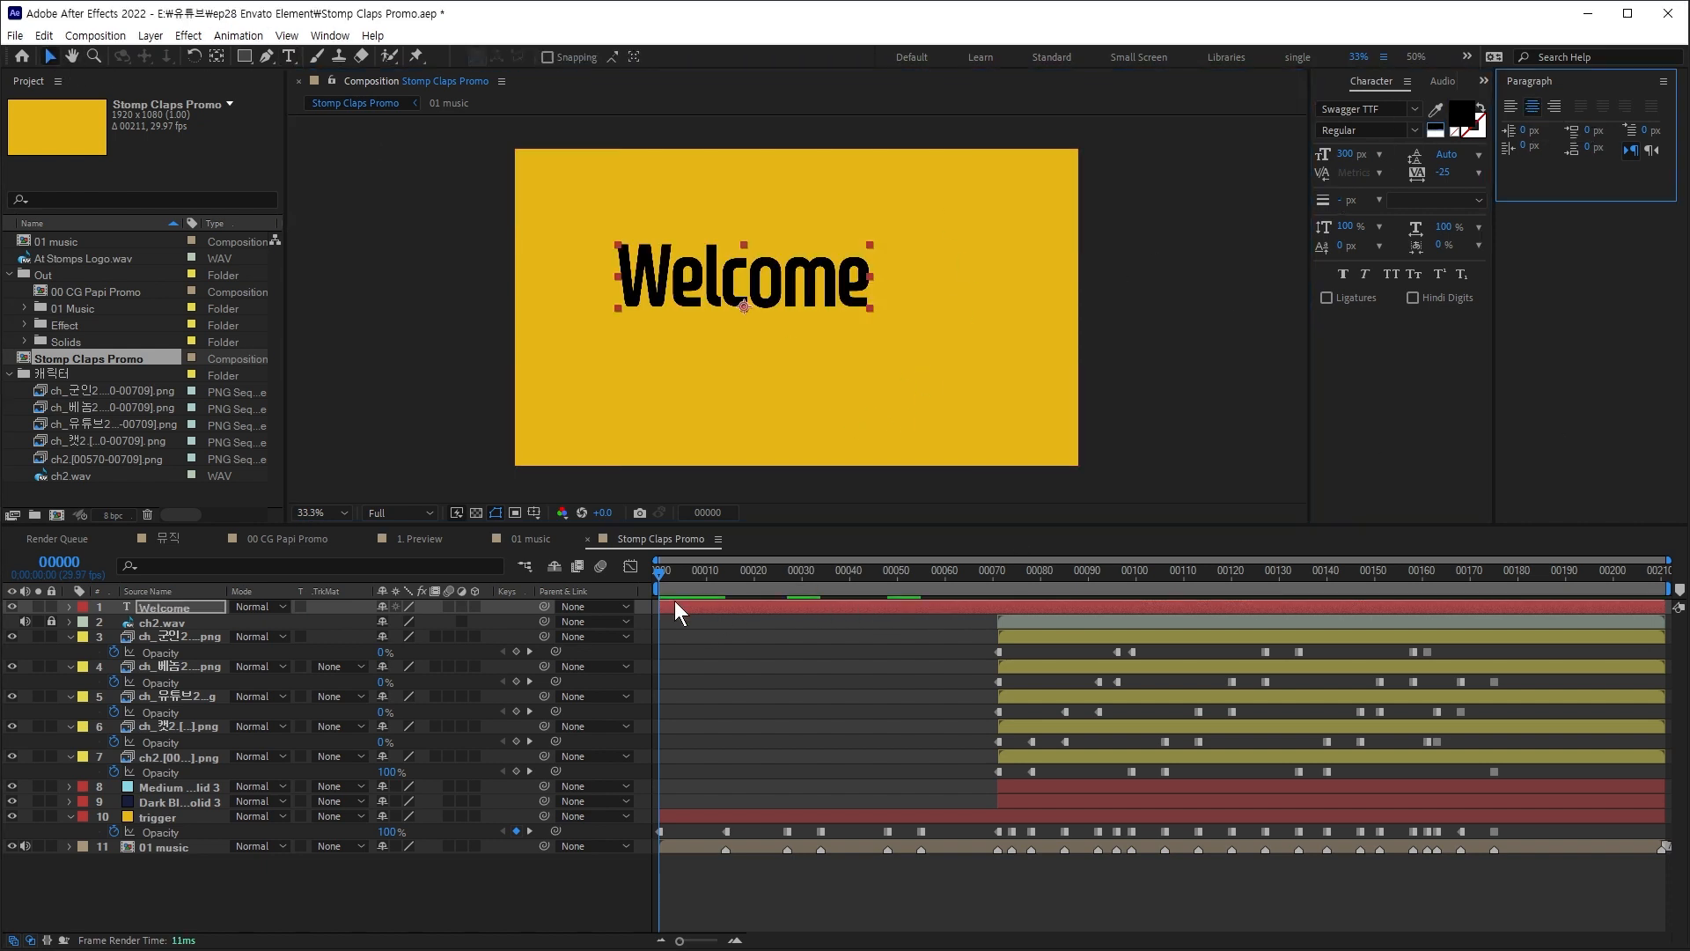
Step: Centre the Welcome text in the frame at position 960, 626 with the title/action safe guides shown
key(p)
click(393, 622)
text(960)
key(Return)
key(apostrophe)
key(shift+Down)
key(shift+Down)
key(shift+Down)
key(shift+Down)
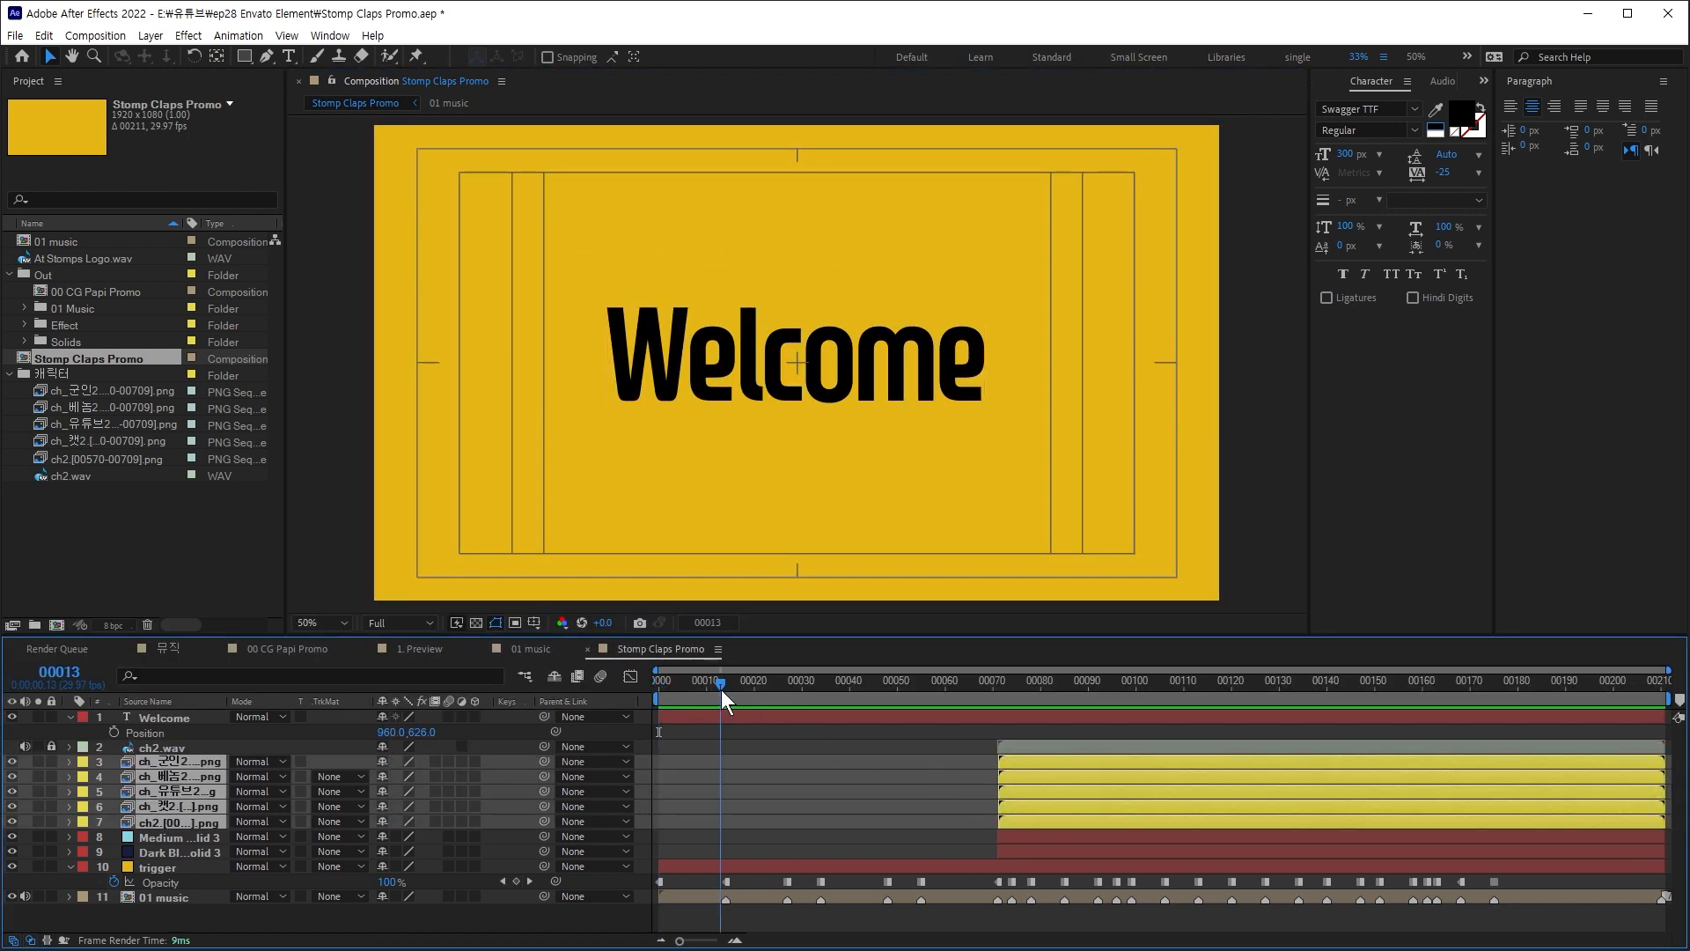
Step: Make the Welcome text white and trim its layer to run from frame 14 up to the beat at frame 27
click(723, 691)
click(710, 716)
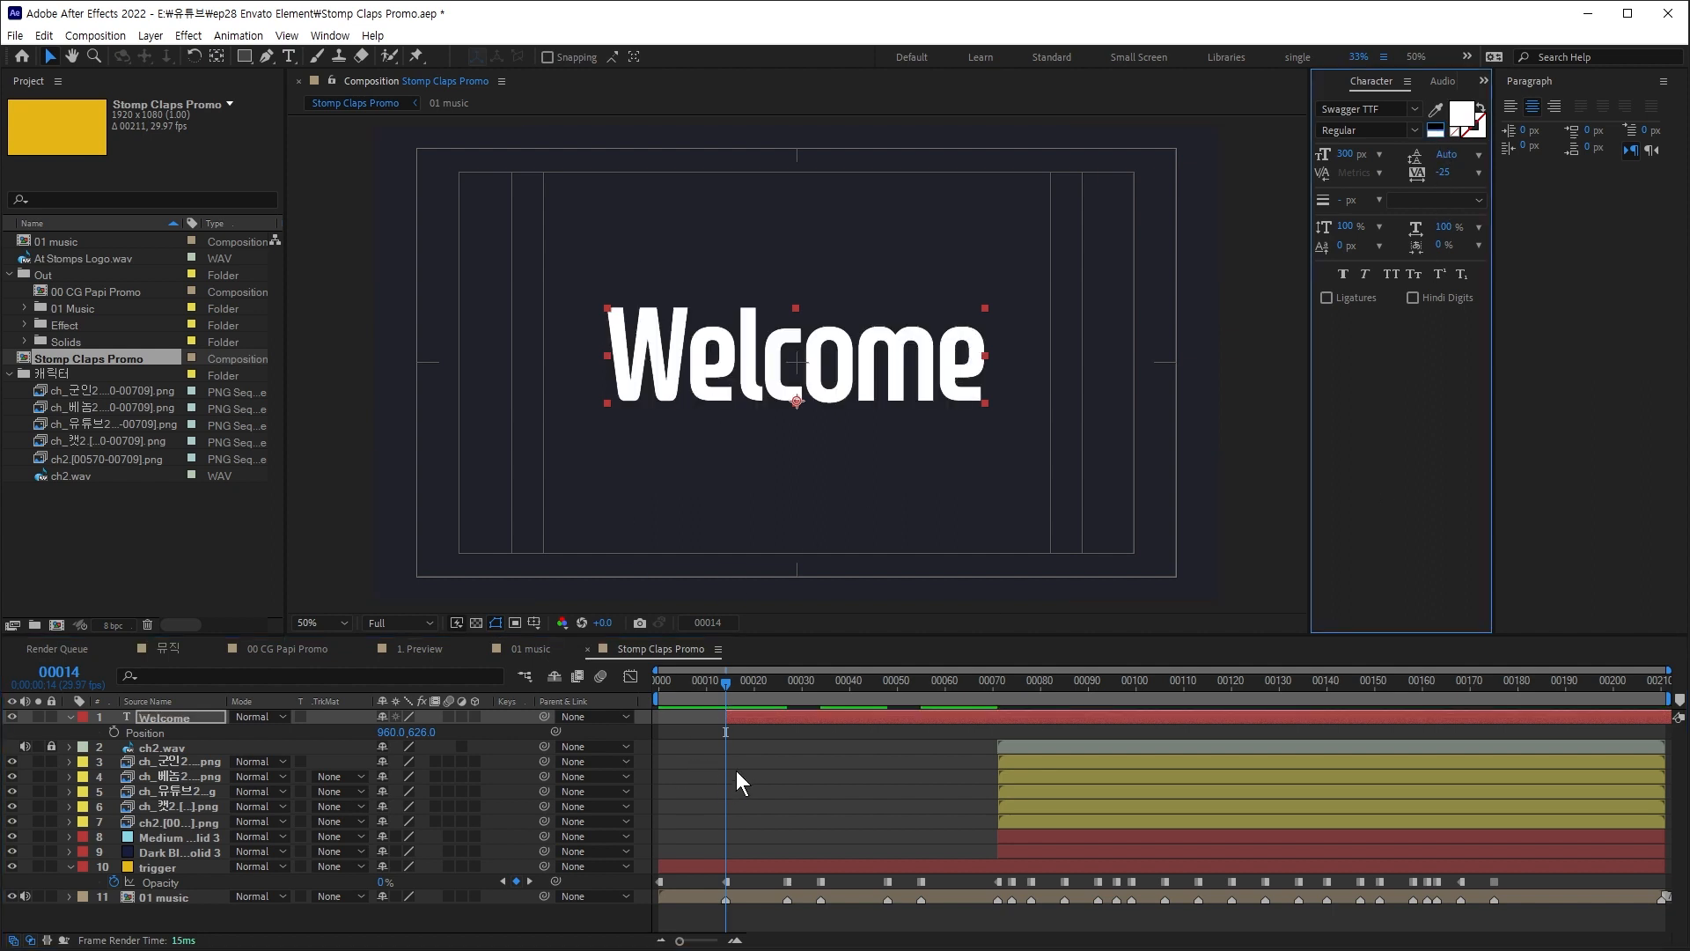
key(k)
key(alt+bracketright)
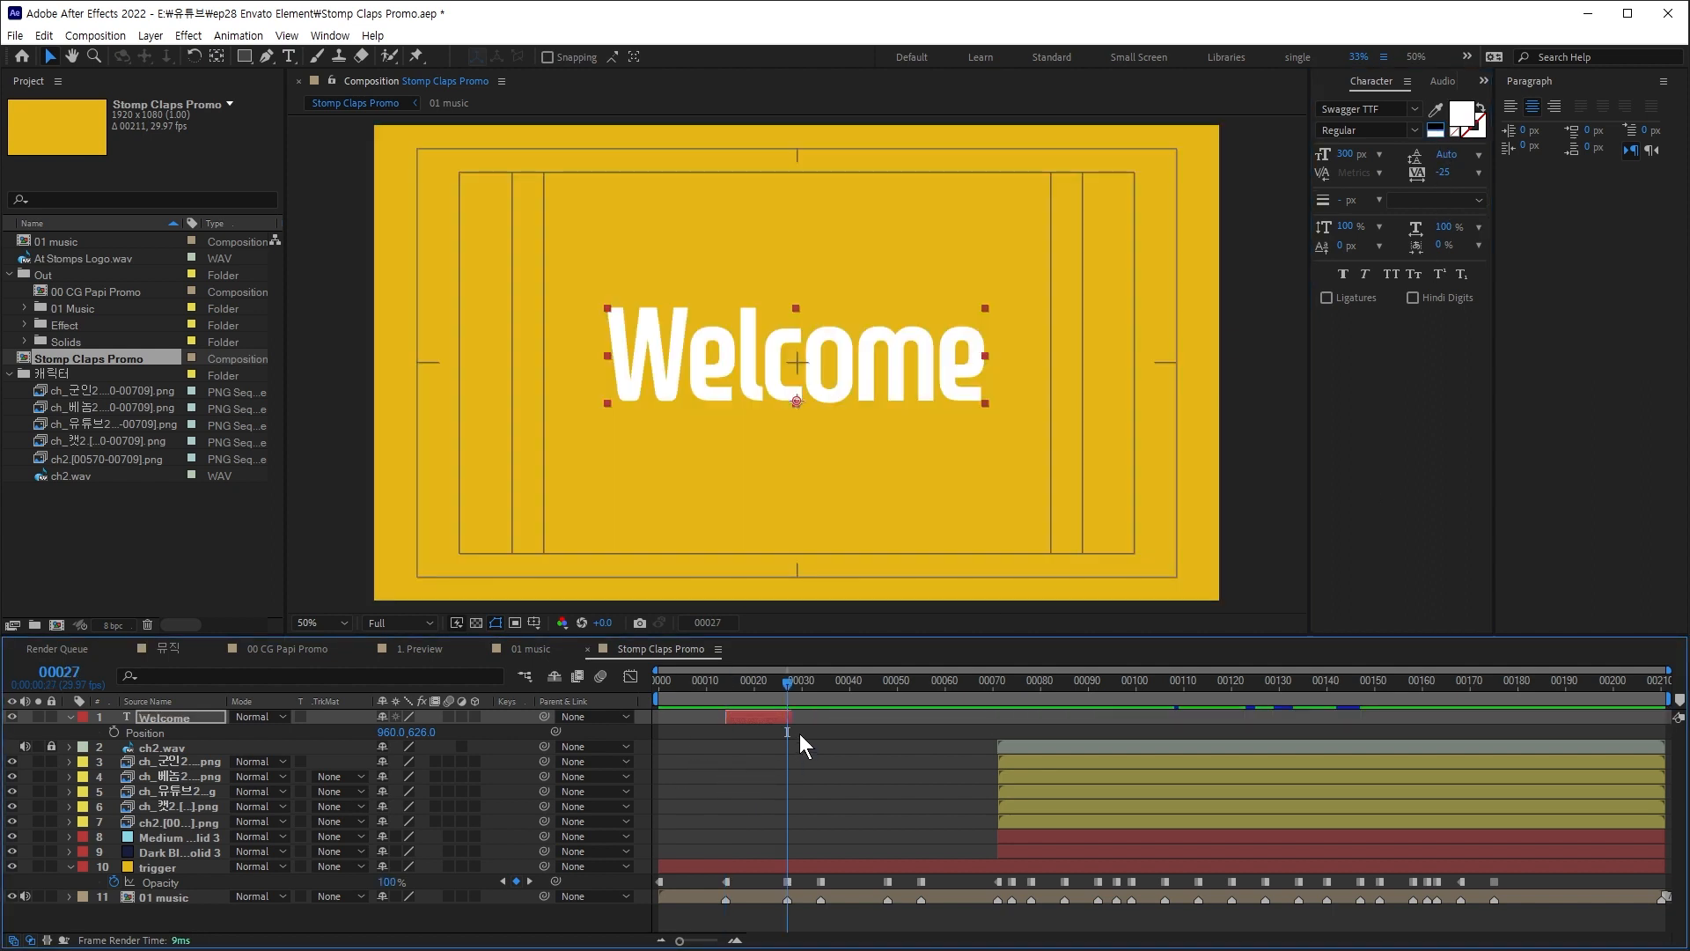
key(Page_Up)
key(Page_Down)
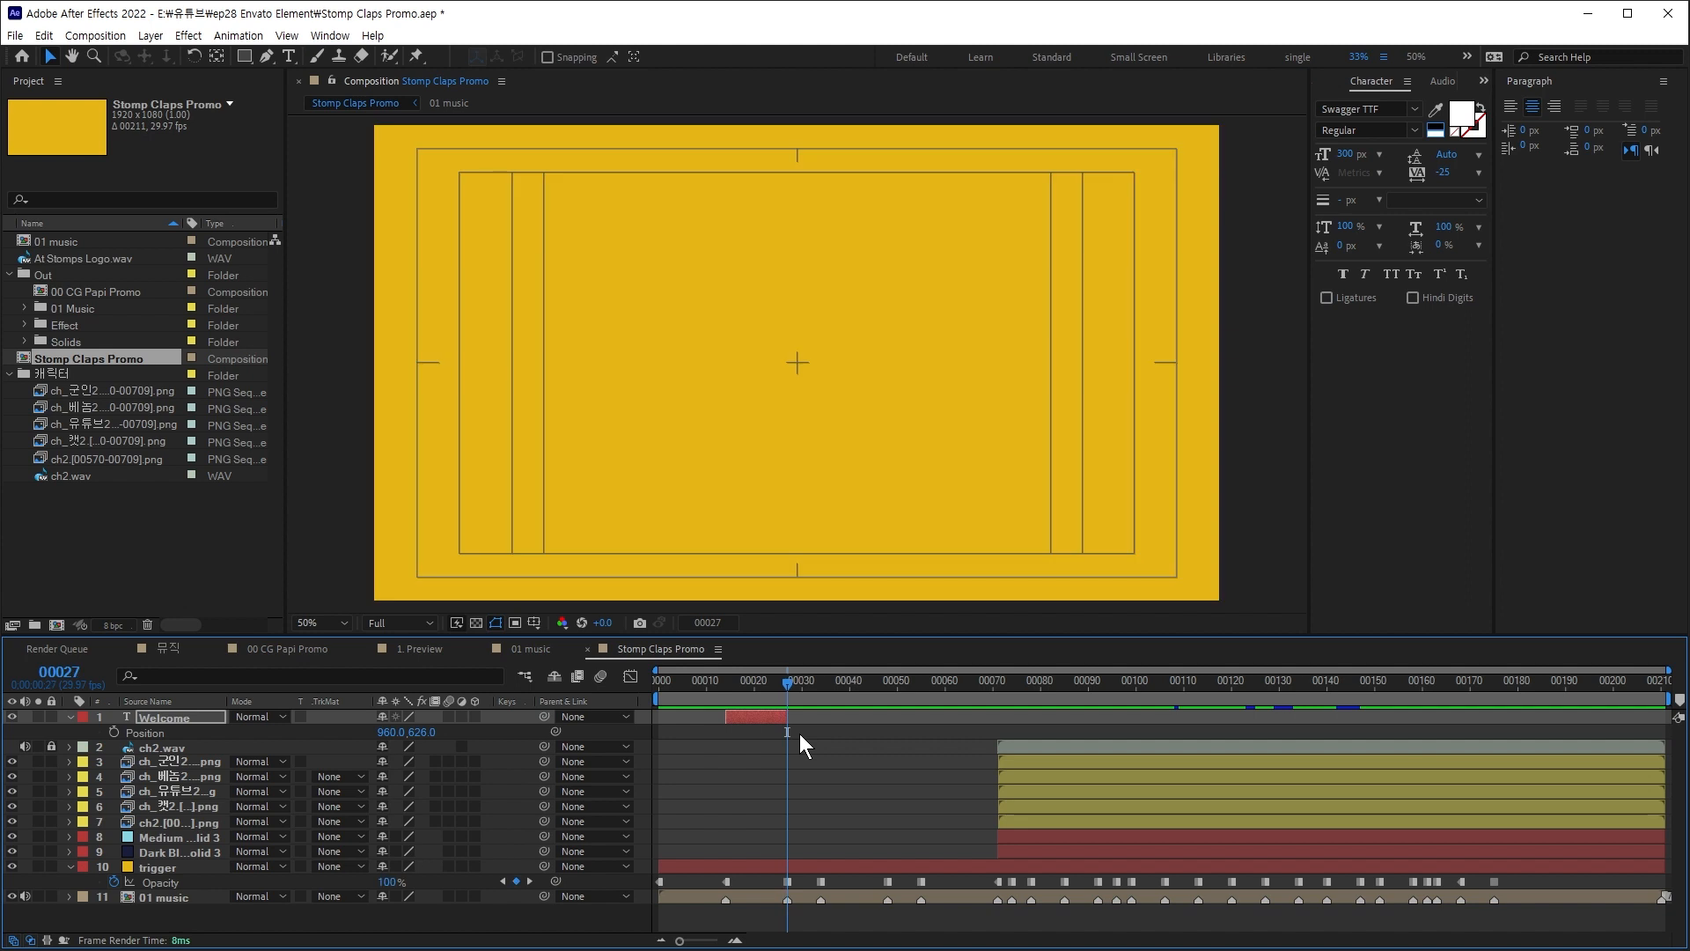
Step: Duplicate the Welcome layer to start at frame 27, change its text to "Back" and make it black
key(ctrl+d)
key(bracketleft)
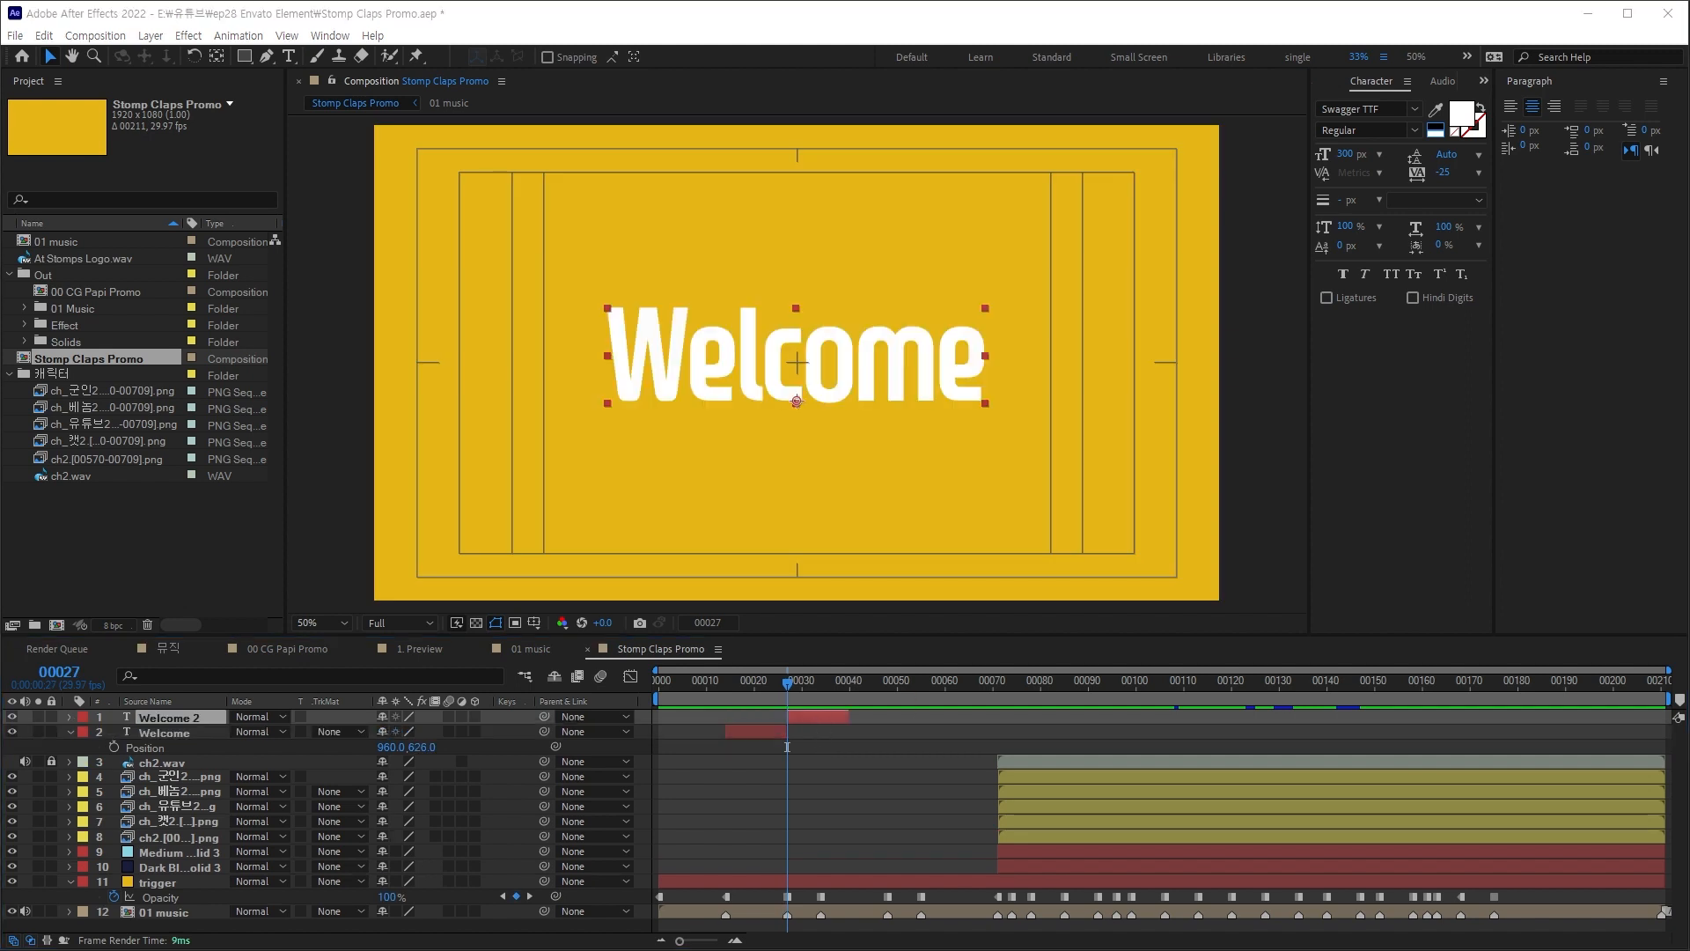
double_click(821, 716)
text(Back)
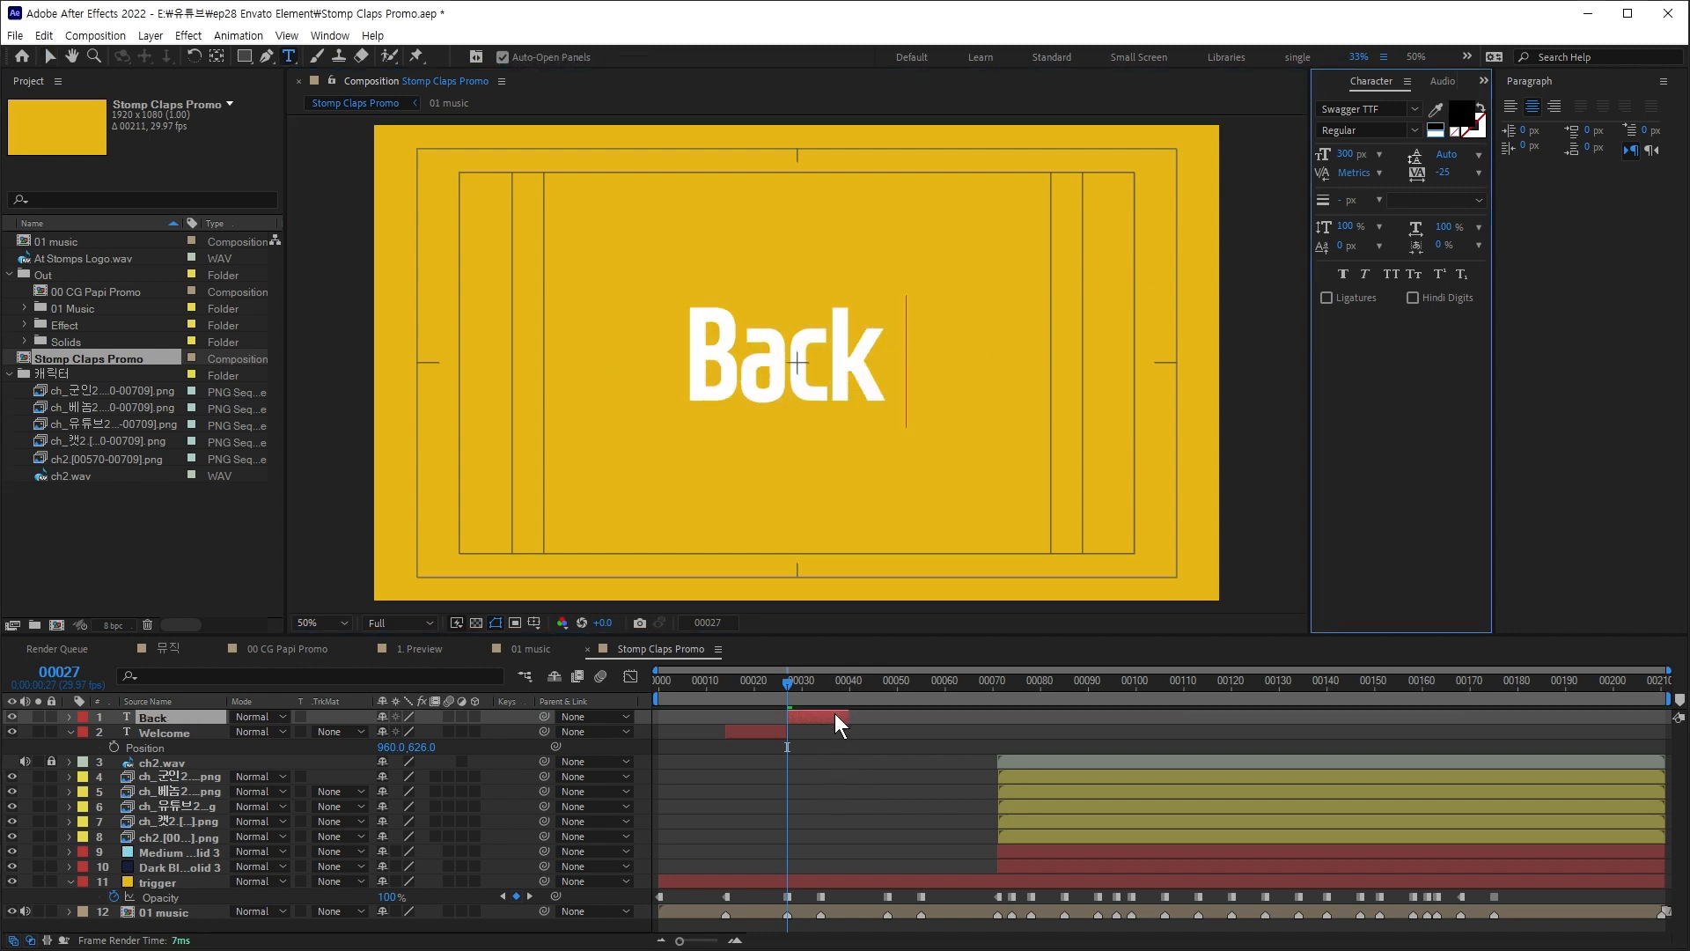
click(835, 713)
click(1433, 125)
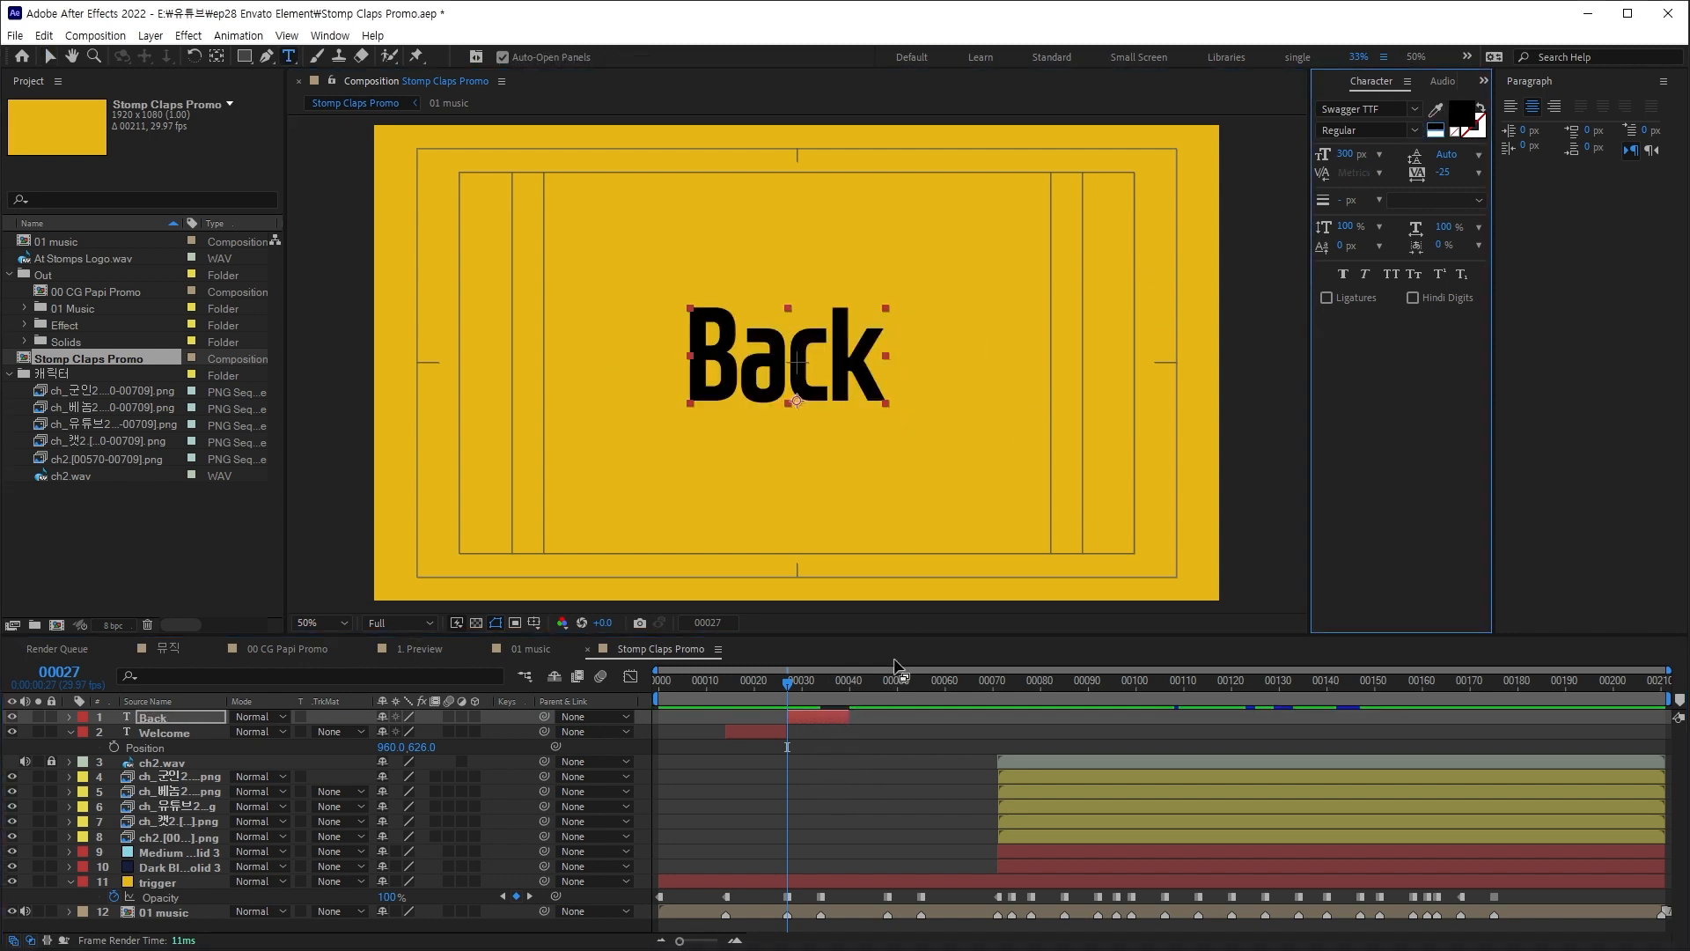
Step: Trim the Back layer to end at frame 33 and duplicate it as a white "CG" text layer starting at frame 34
click(819, 684)
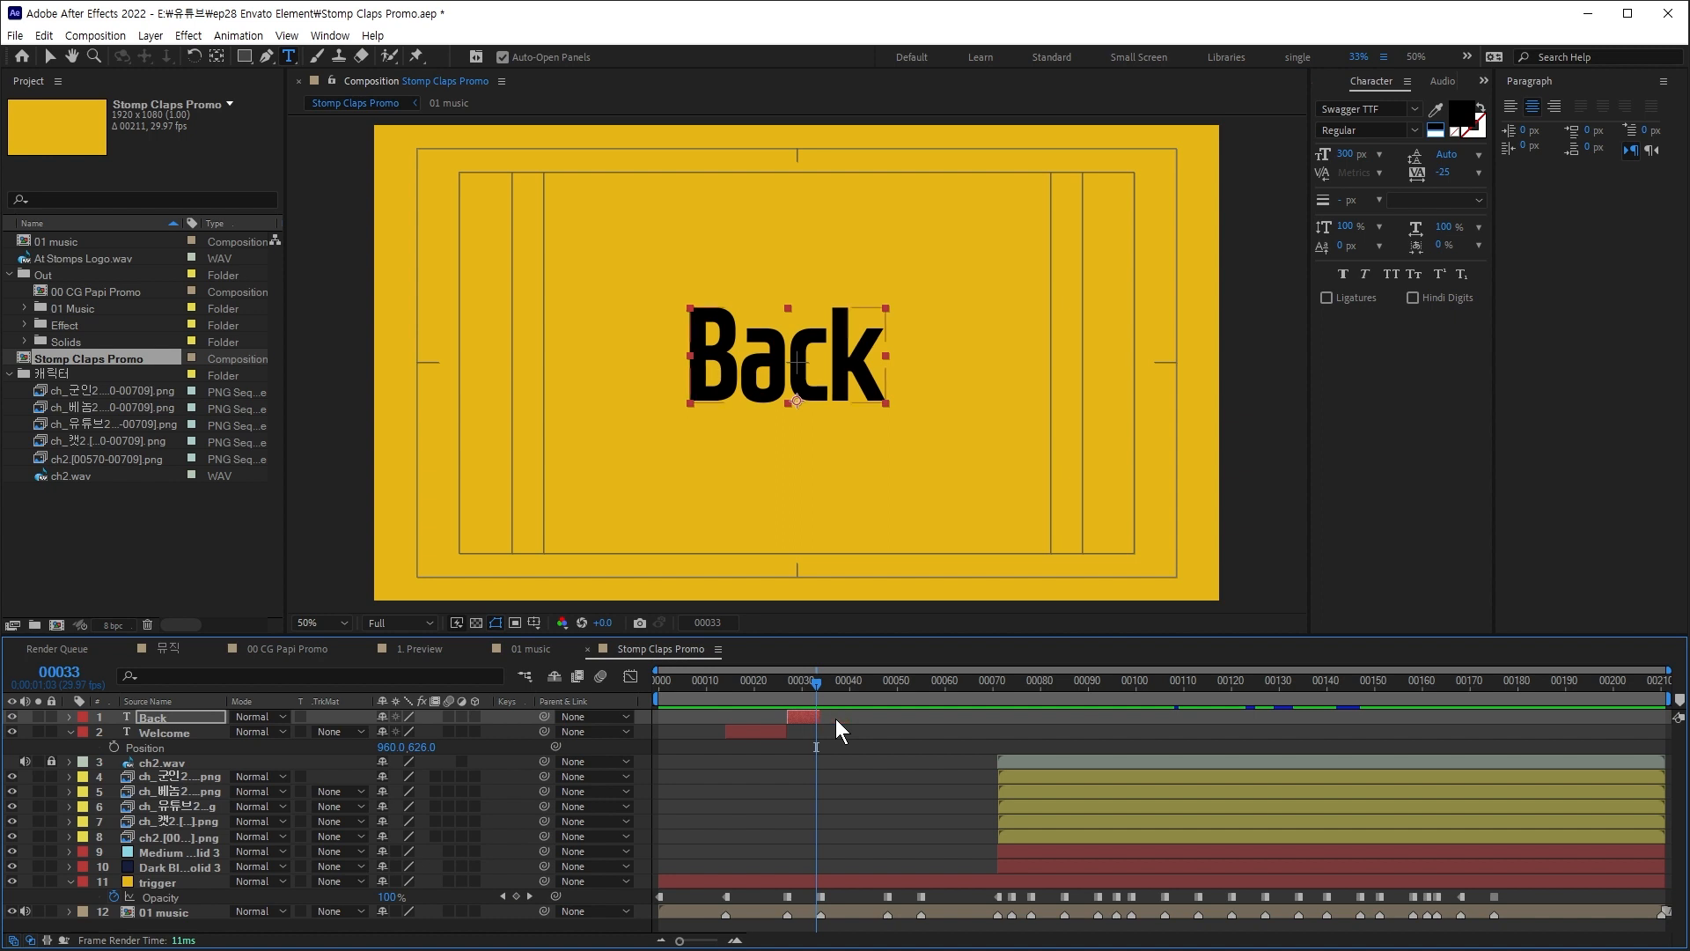
key(ctrl+d)
key(Page_Down)
key([)
click(1436, 136)
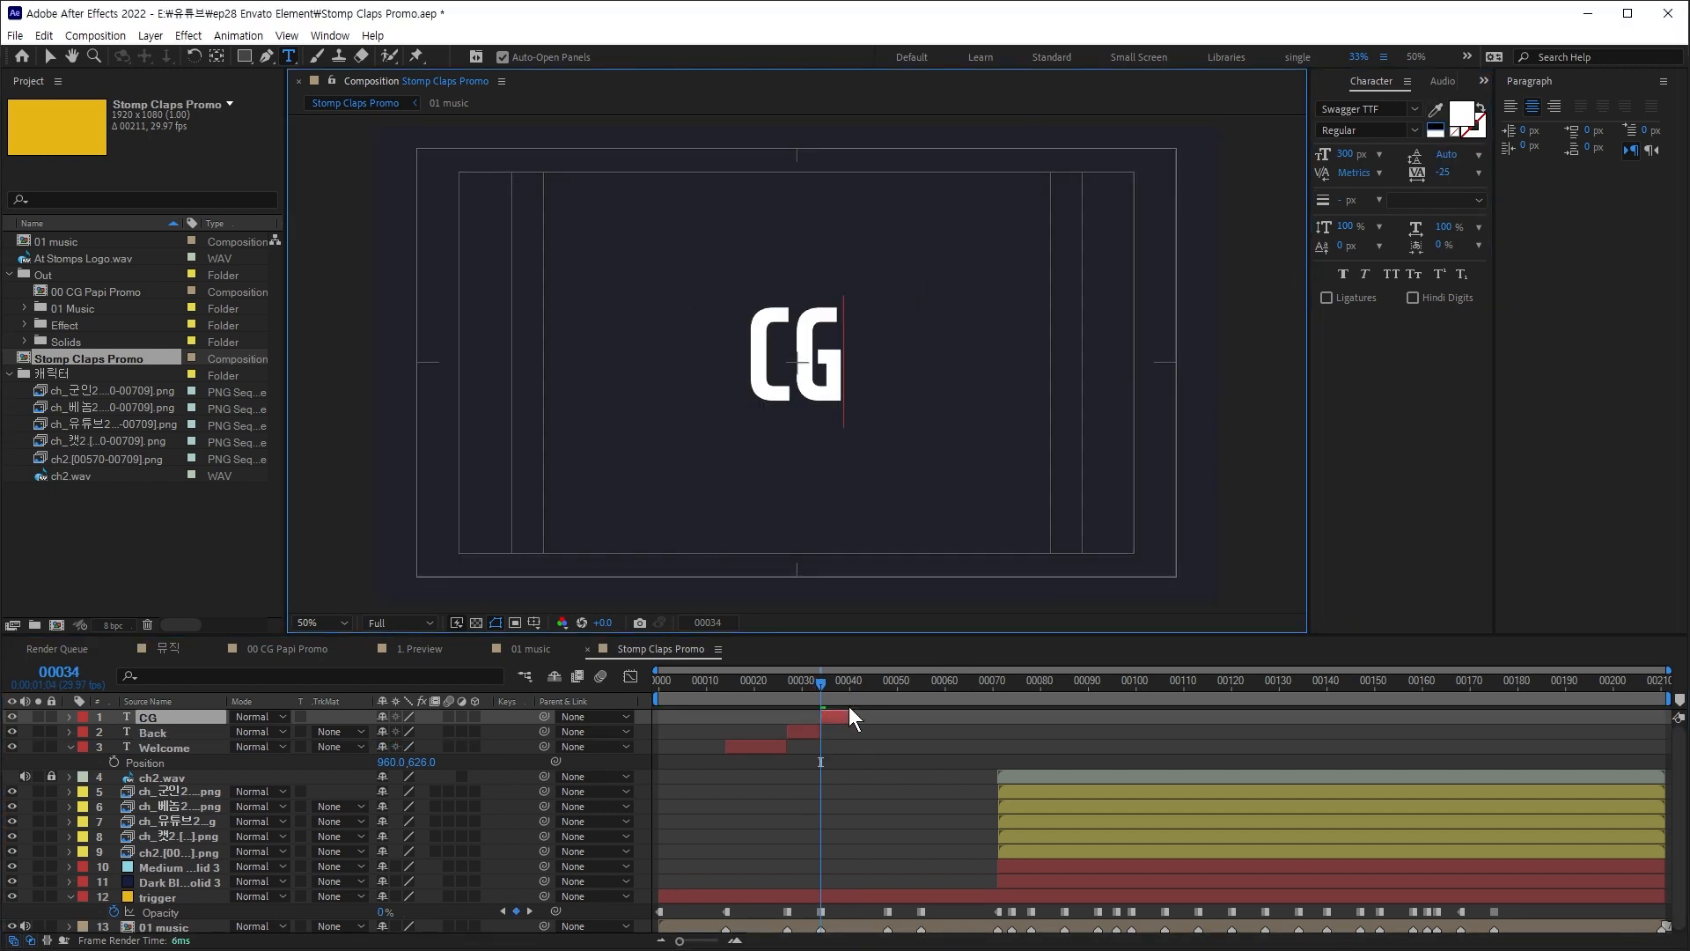
Step: Trim the CG layer to end at the beat at frame 48 and duplicate it from there as black "PaPi" text
drag(843, 687, 879, 690)
key(Page_Down)
key(Page_Down)
key(ctrl+d)
key([)
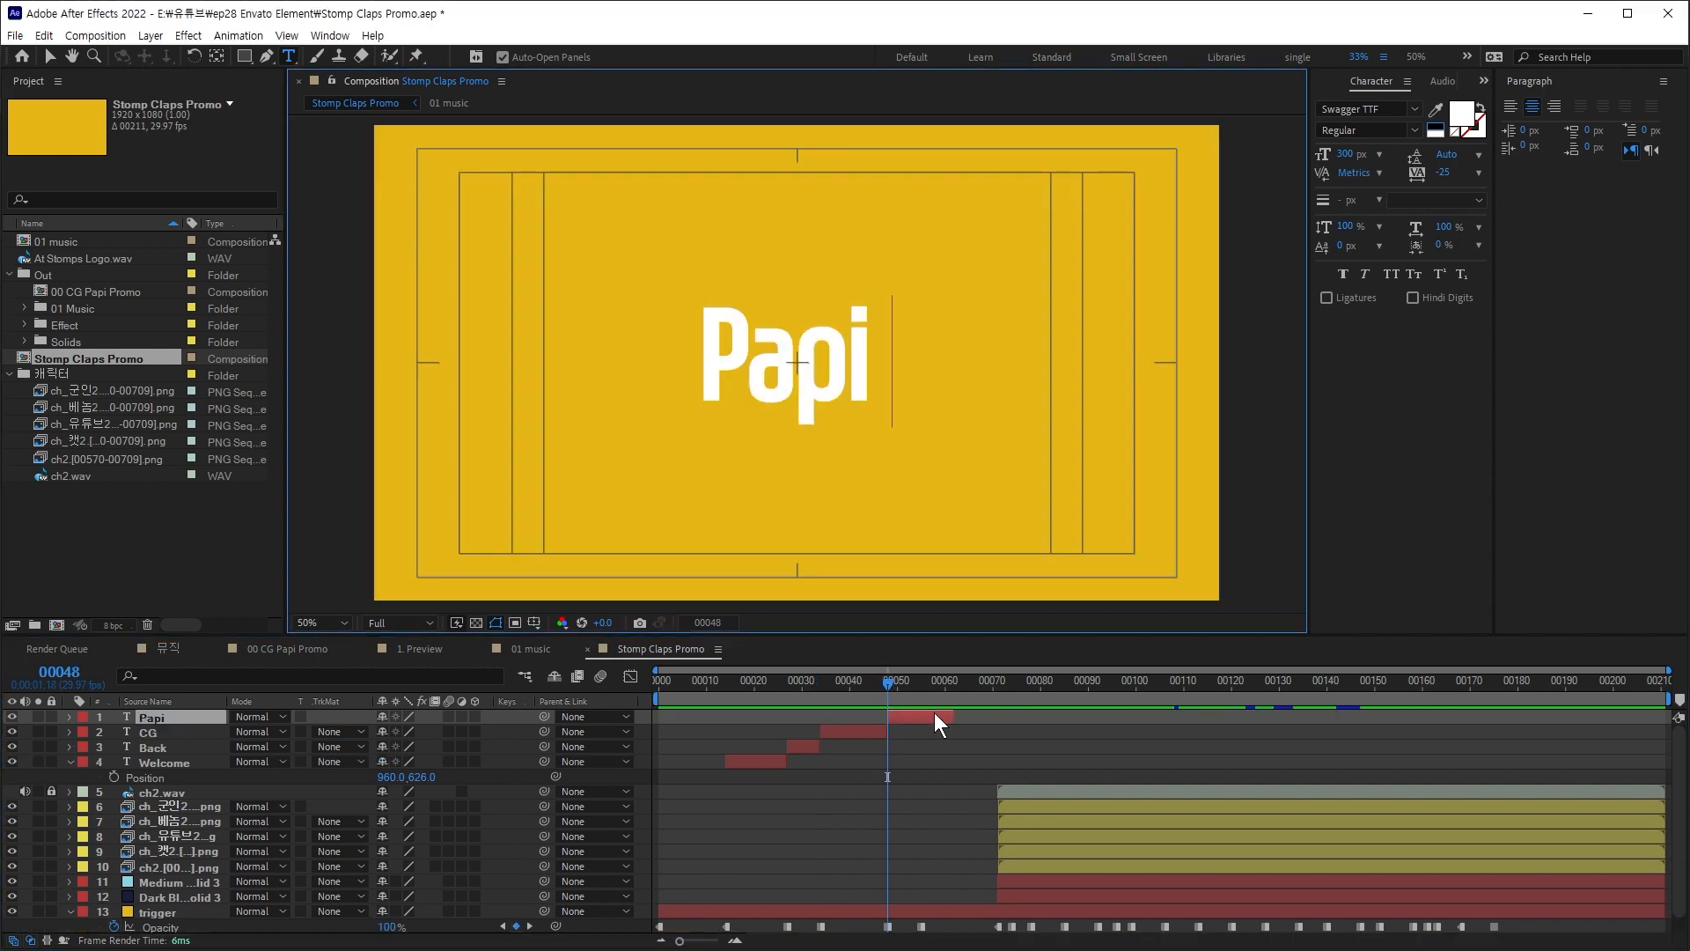
click(853, 362)
key(BackSpace)
text(P)
key(ctrl+a)
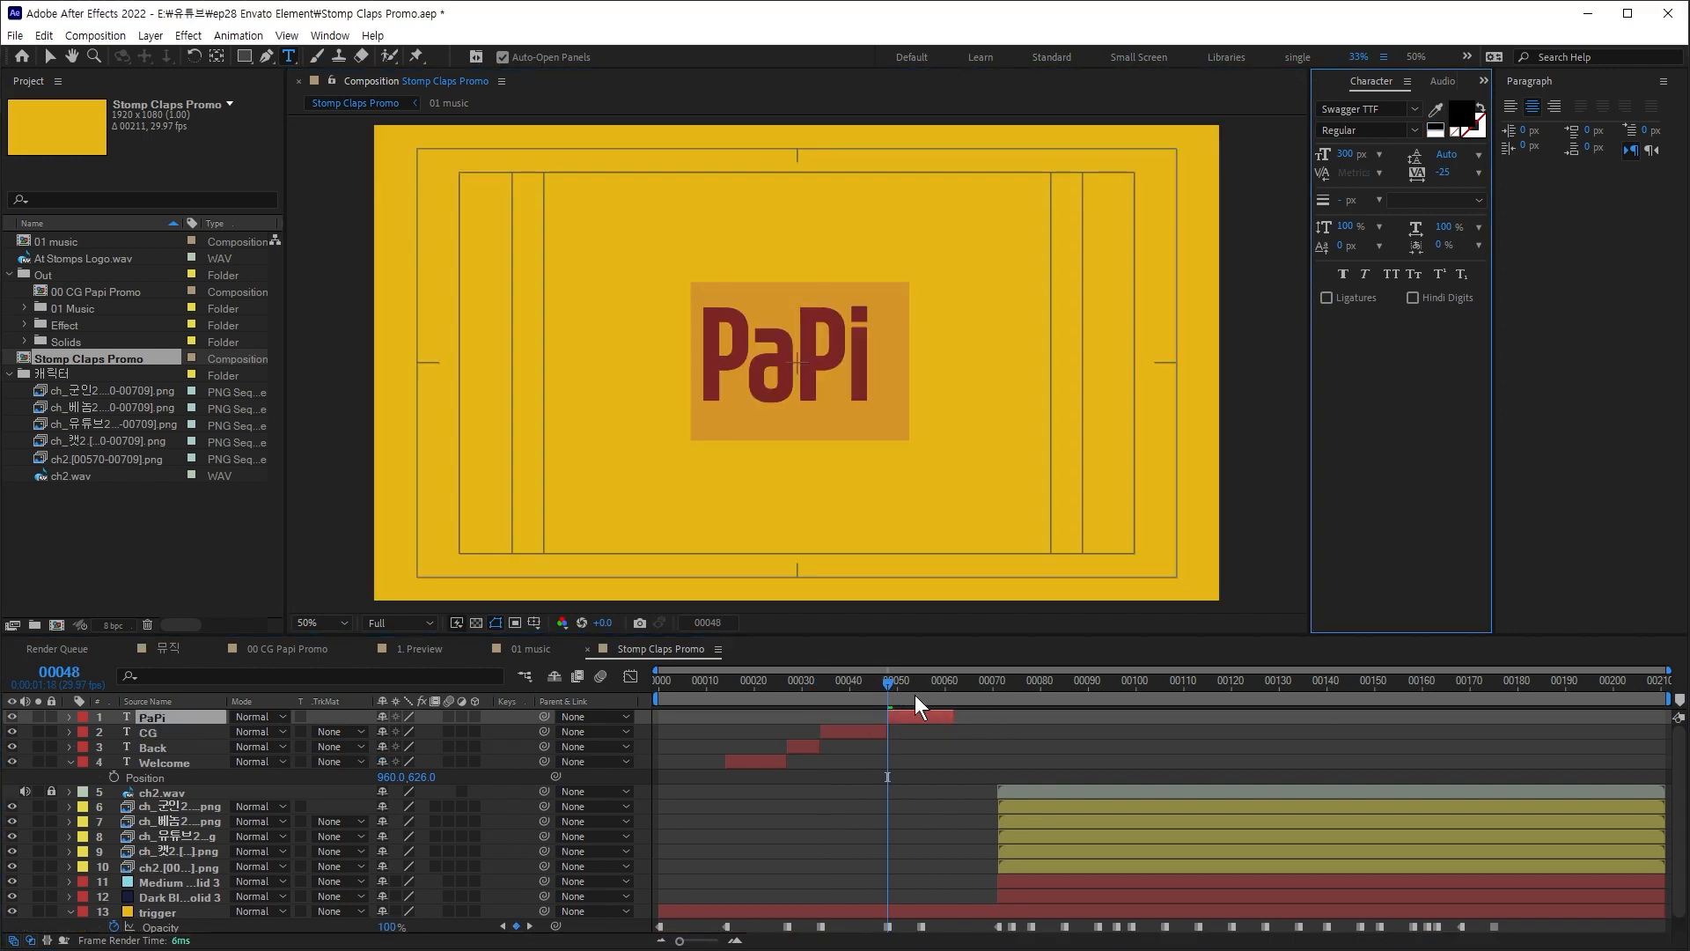
Step: Trim PaPi to end at frame 54, duplicate it as a white "Channel" layer from frame 55, and play back the title words
click(921, 690)
key(Page_Up)
key(alt+])
key(ctrl+d)
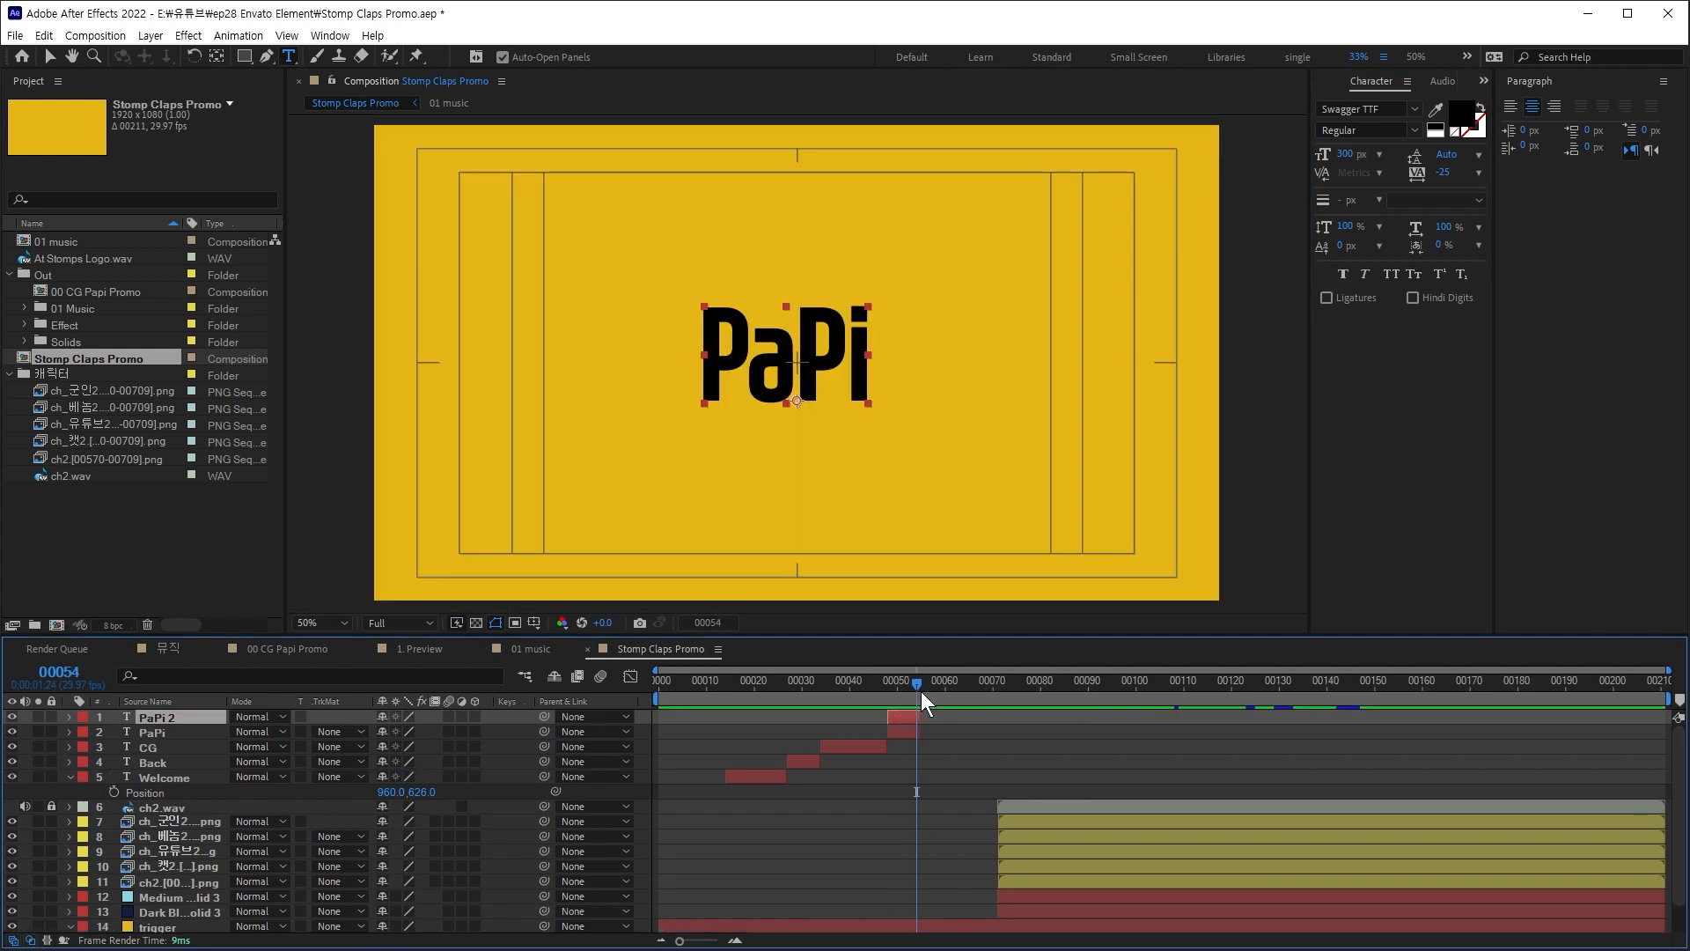
key(space)
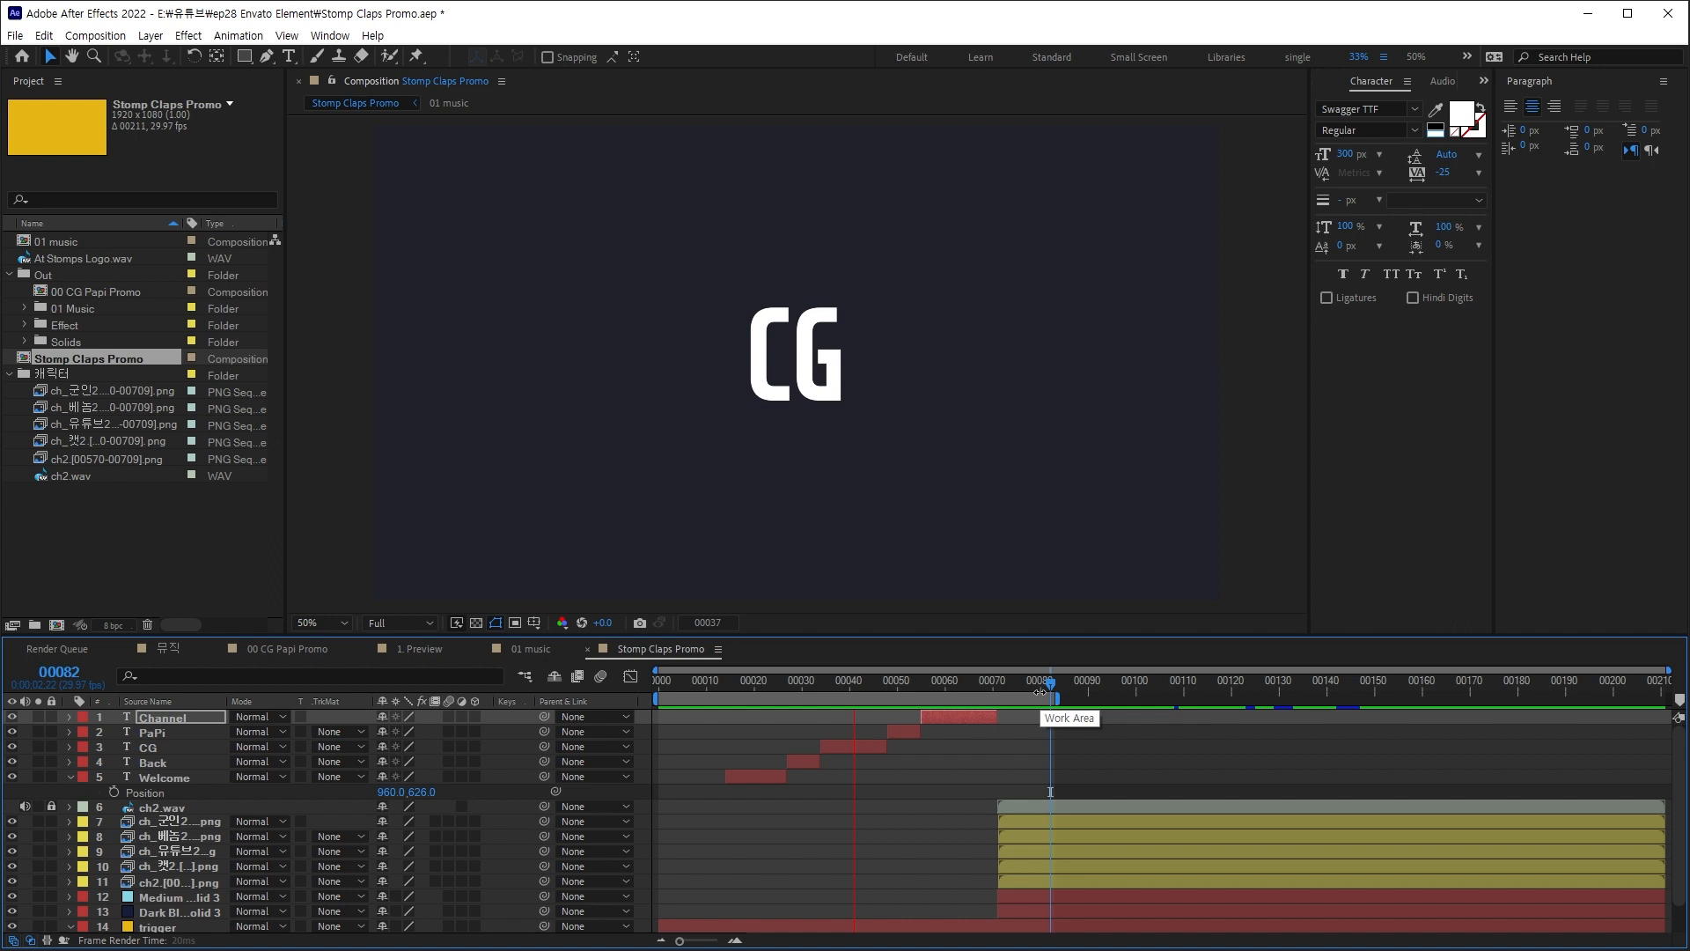
key(space)
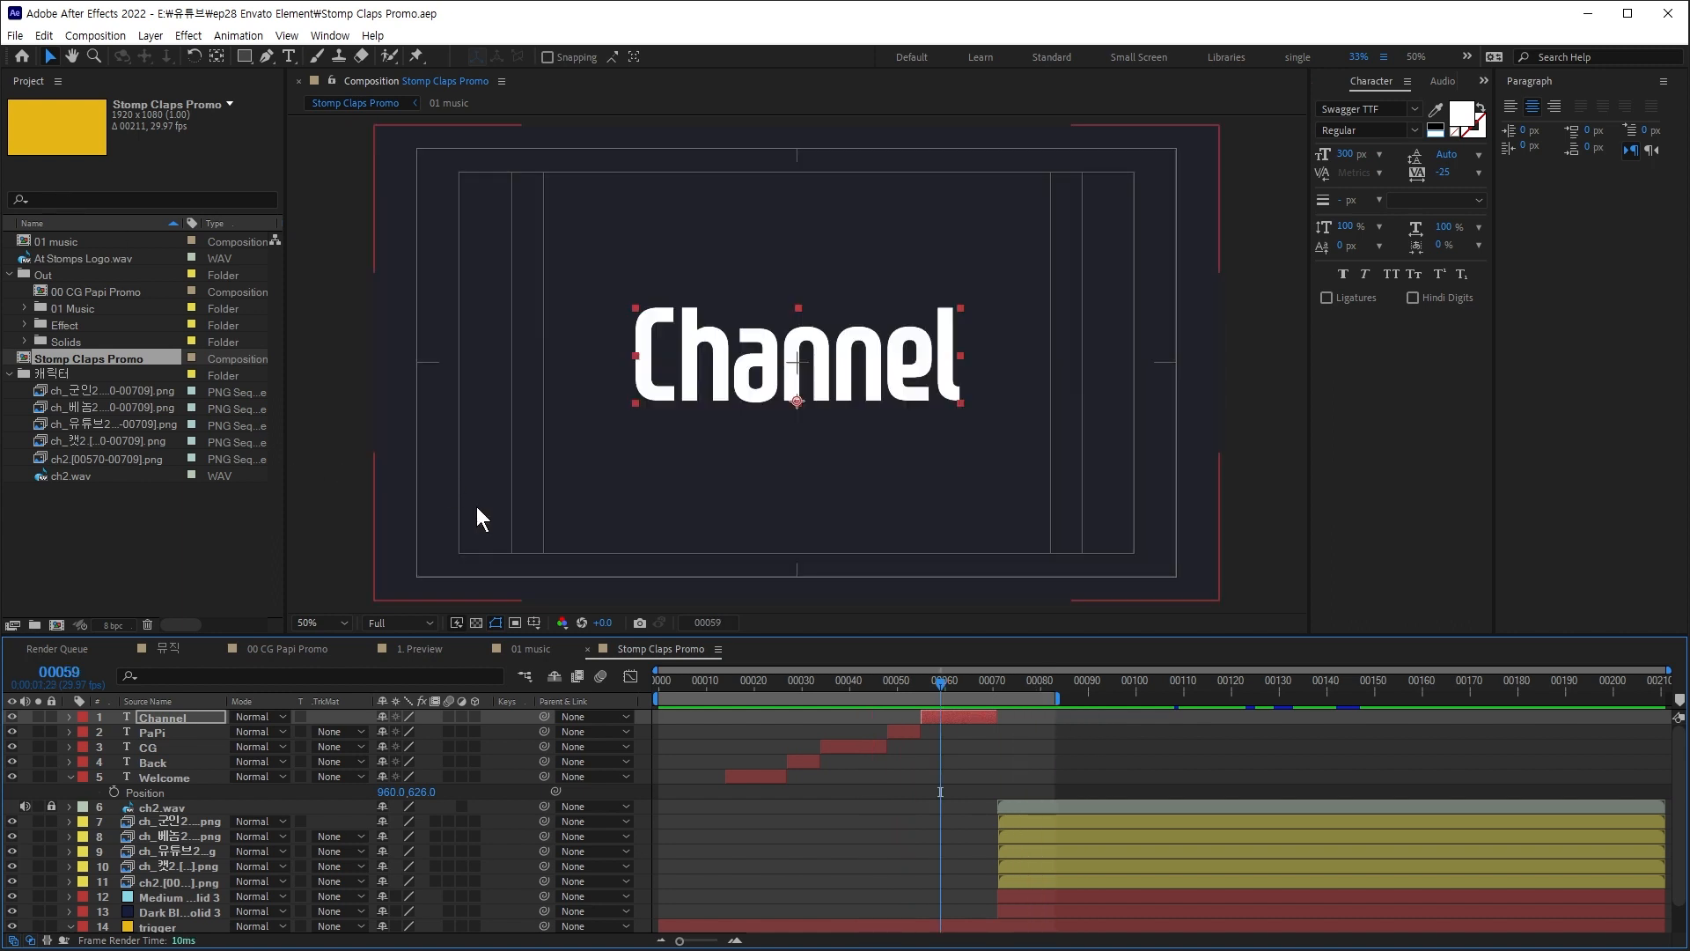
Step: Turn the five text layers into 3D layers and keyframe Welcome's Y Rotation at -90° on frame 14
shift+click(173, 773)
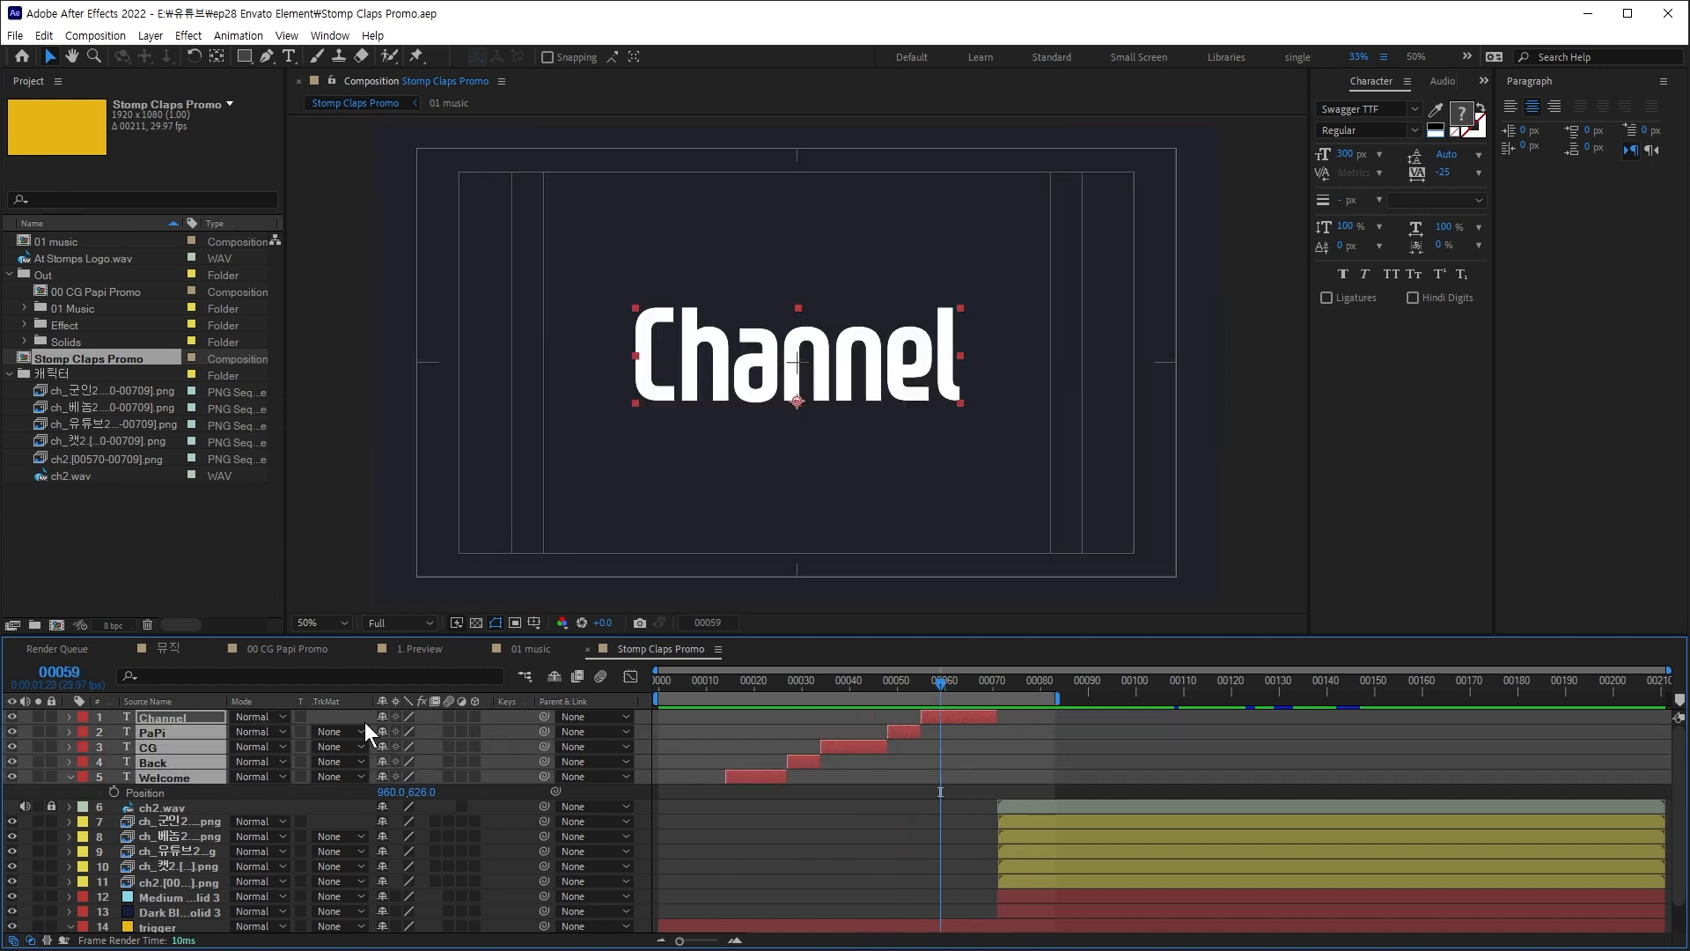
click(476, 715)
drag(742, 686, 727, 691)
click(739, 776)
key(r)
drag(403, 822, 316, 822)
click(405, 822)
text(-90)
key(Return)
click(114, 822)
Step: Add a 0° Y Rotation keyframe to the Welcome layer at frame 19
key(Page_Down)
key(Page_Down)
key(Page_Down)
key(Page_Down)
key(Page_Down)
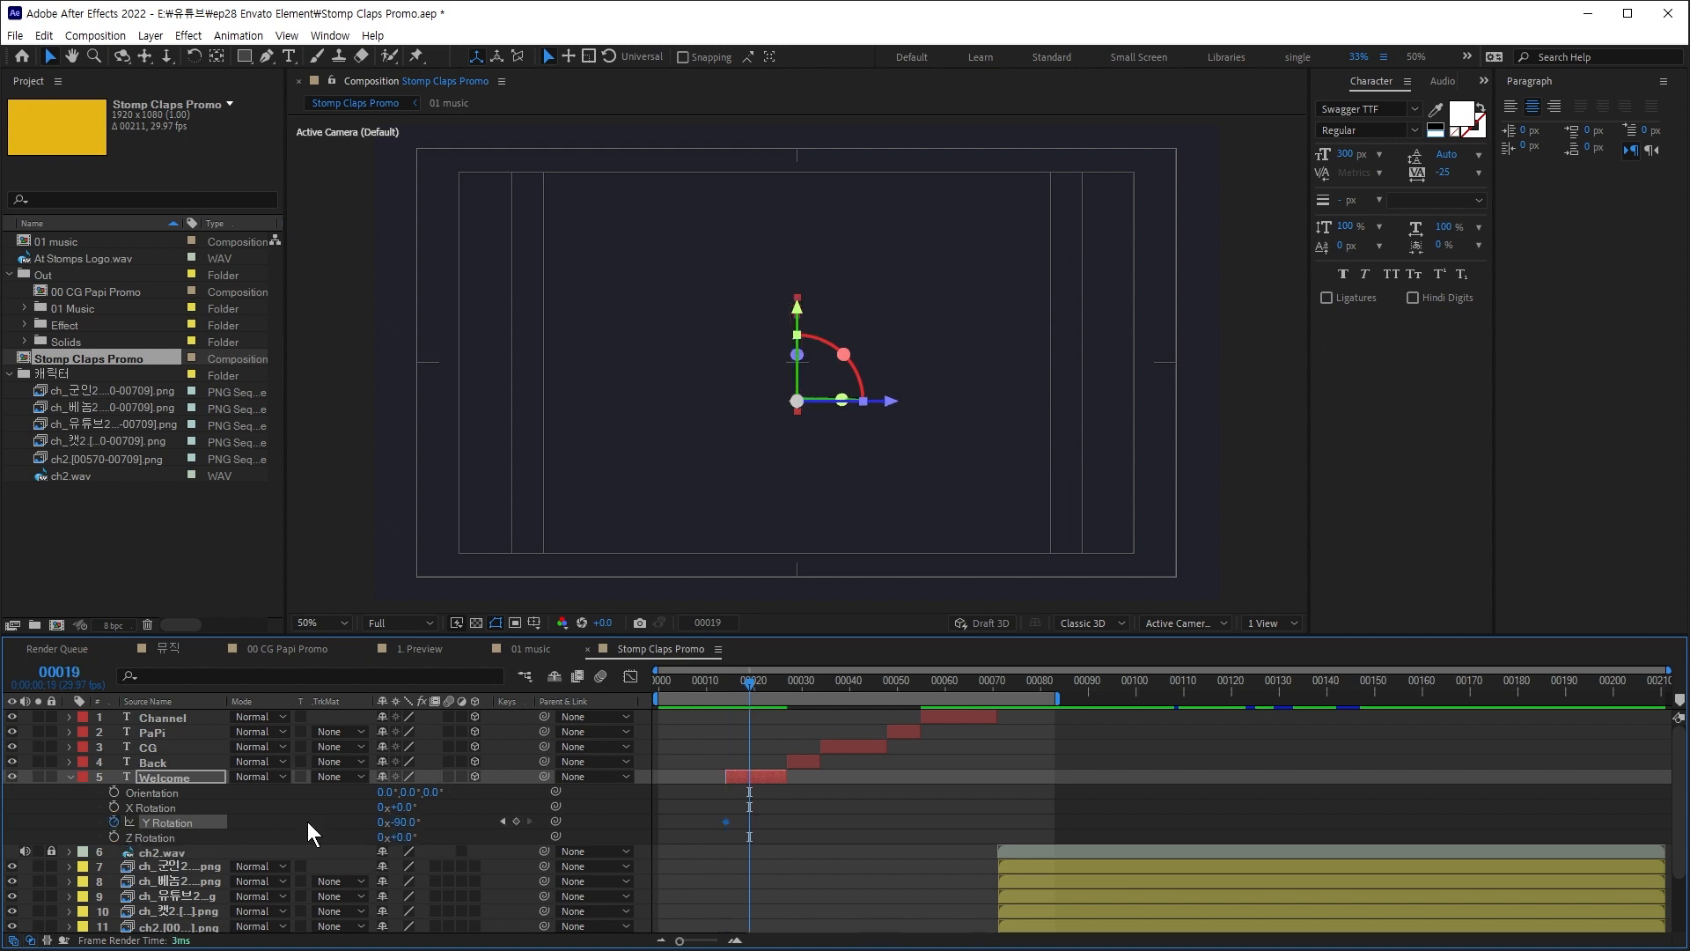
click(405, 823)
text(0)
Step: Animate the Back layer's X Rotation from 90° at frame 27 to 0° five frames on
click(154, 763)
key(i)
key(r)
click(114, 793)
key(Page_Down)
key(Page_Down)
key(Page_Down)
key(Page_Down)
key(Page_Down)
click(517, 791)
click(503, 792)
click(405, 793)
text(90)
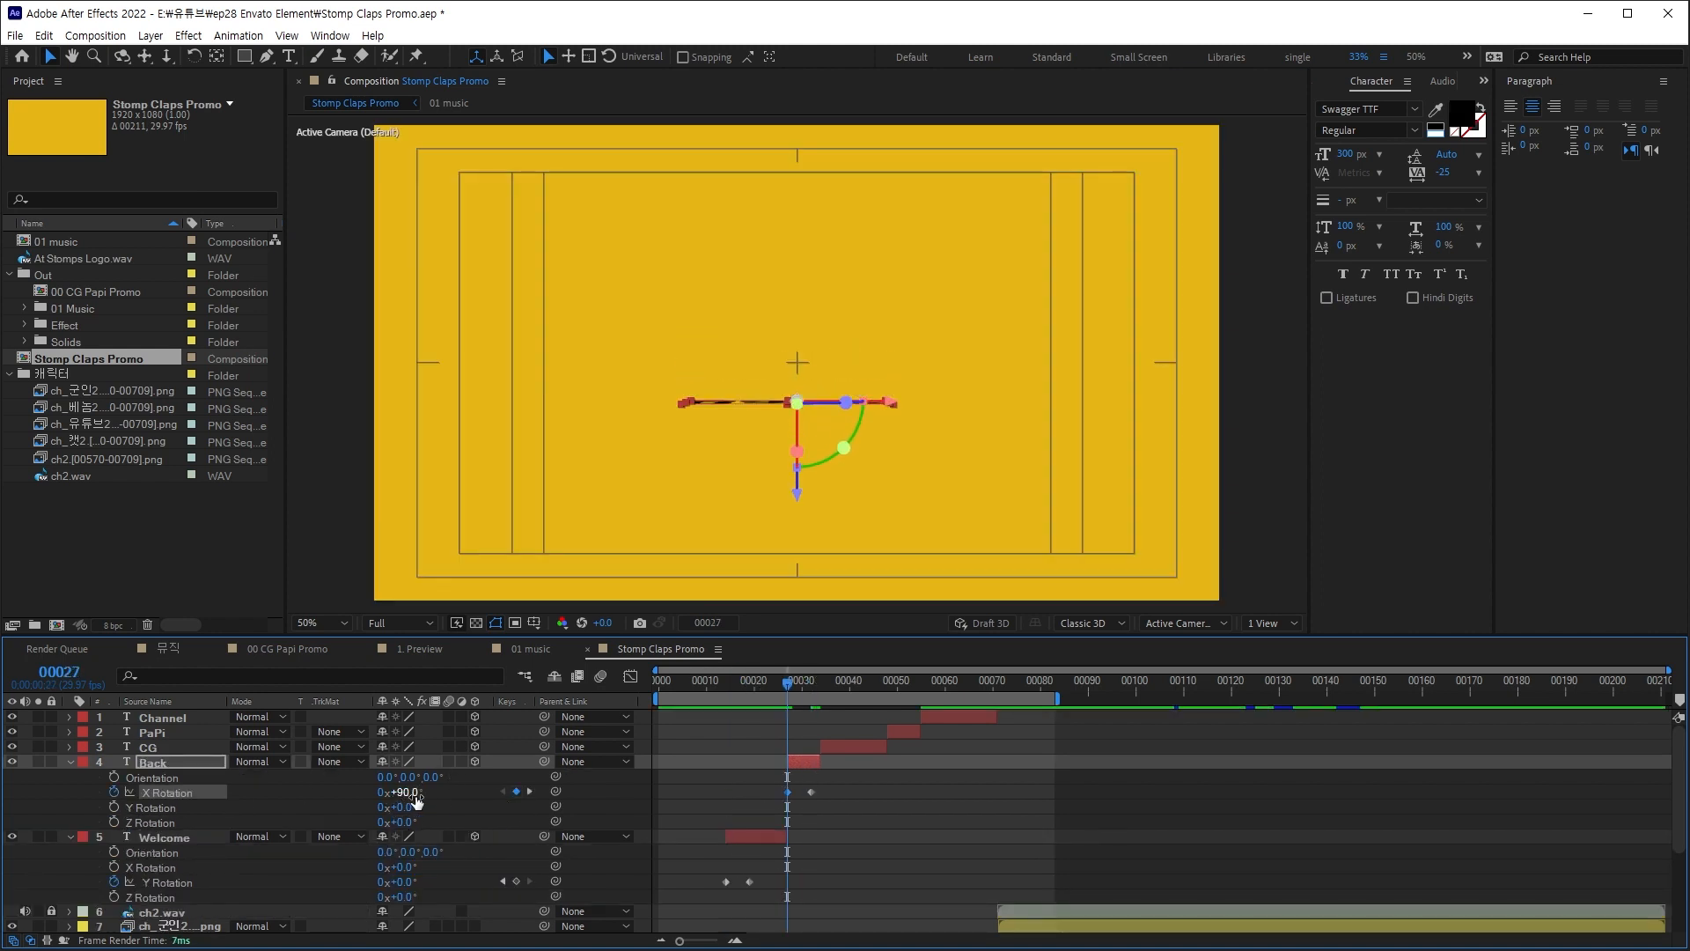
Step: Animate the CG layer's Y Rotation from 90° at frame 34 to 0° at frame 39
click(147, 747)
key(i)
key(r)
click(114, 792)
click(405, 793)
key(Page_Down)
key(Page_Down)
key(Page_Down)
key(Page_Down)
key(Page_Down)
click(517, 791)
text(0)
Step: Animate the PaPi layer's X Rotation from -90° at the layer's start to 0° five frames on
click(153, 732)
key(i)
key(r)
click(113, 763)
text(-90)
click(399, 763)
text(0)
Step: Animate the Channel layer's Y Rotation from -90° at frame 55 to 0° five frames on
click(163, 717)
key(i)
key(r)
click(114, 763)
click(407, 763)
text(-90)
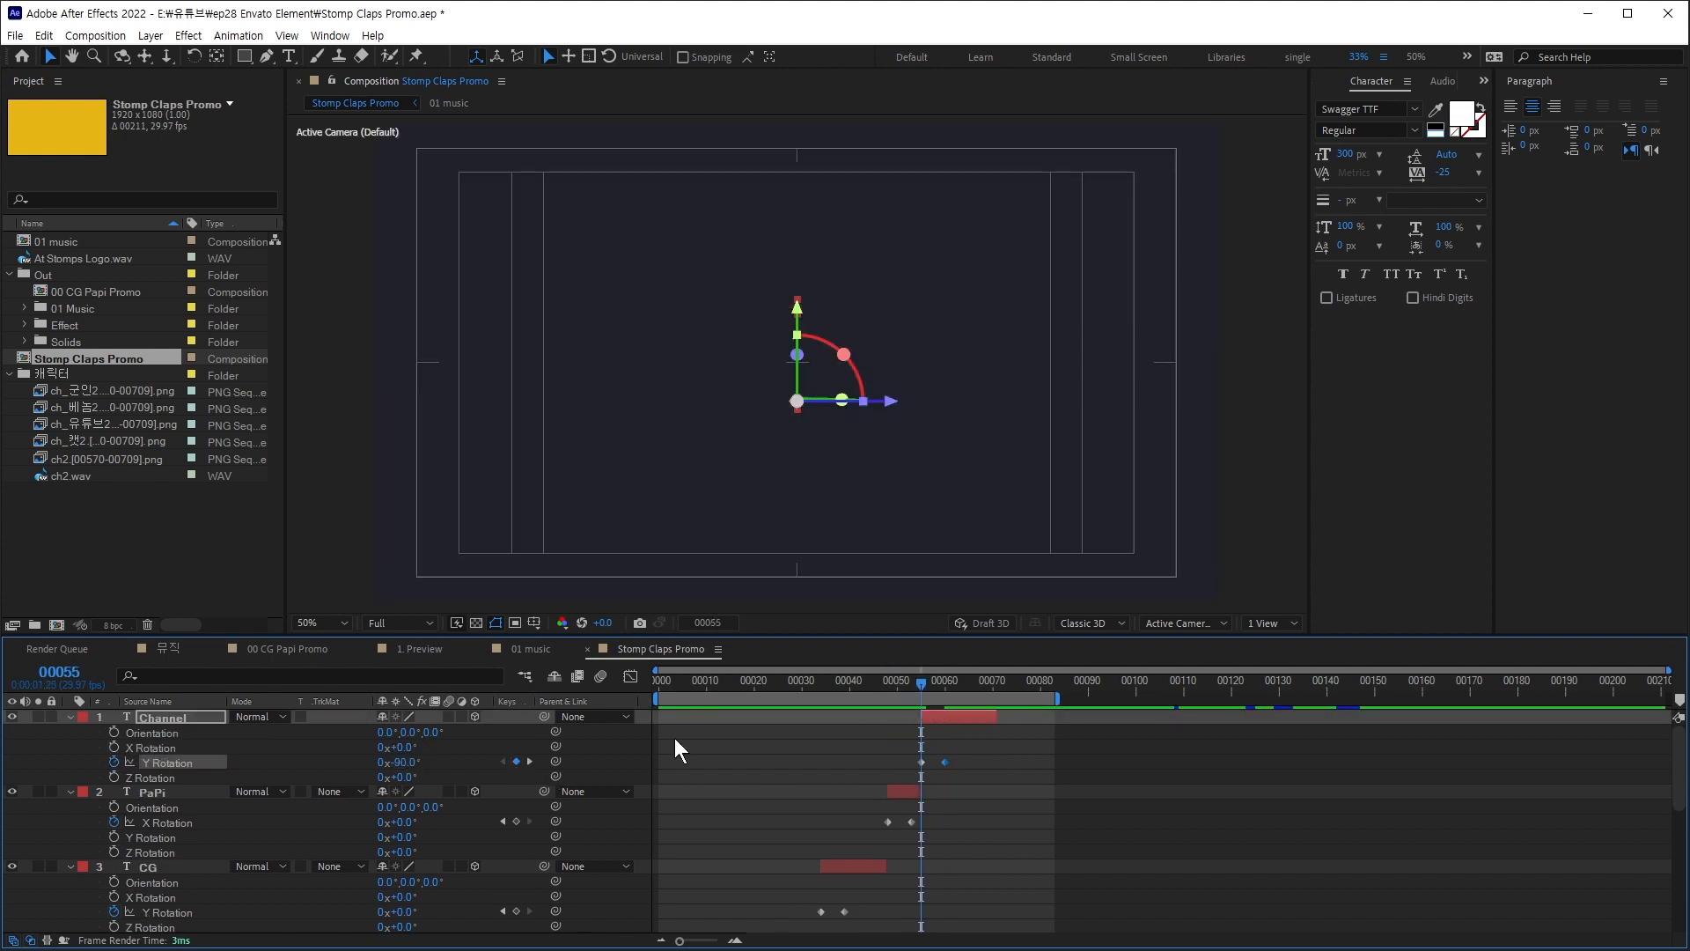
Step: Enlarge the timeline area, apply Easy Ease to all rotation keyframes of the five text layers, and play back the animation
drag(1528, 635, 1529, 461)
drag(995, 567, 694, 908)
key(F9)
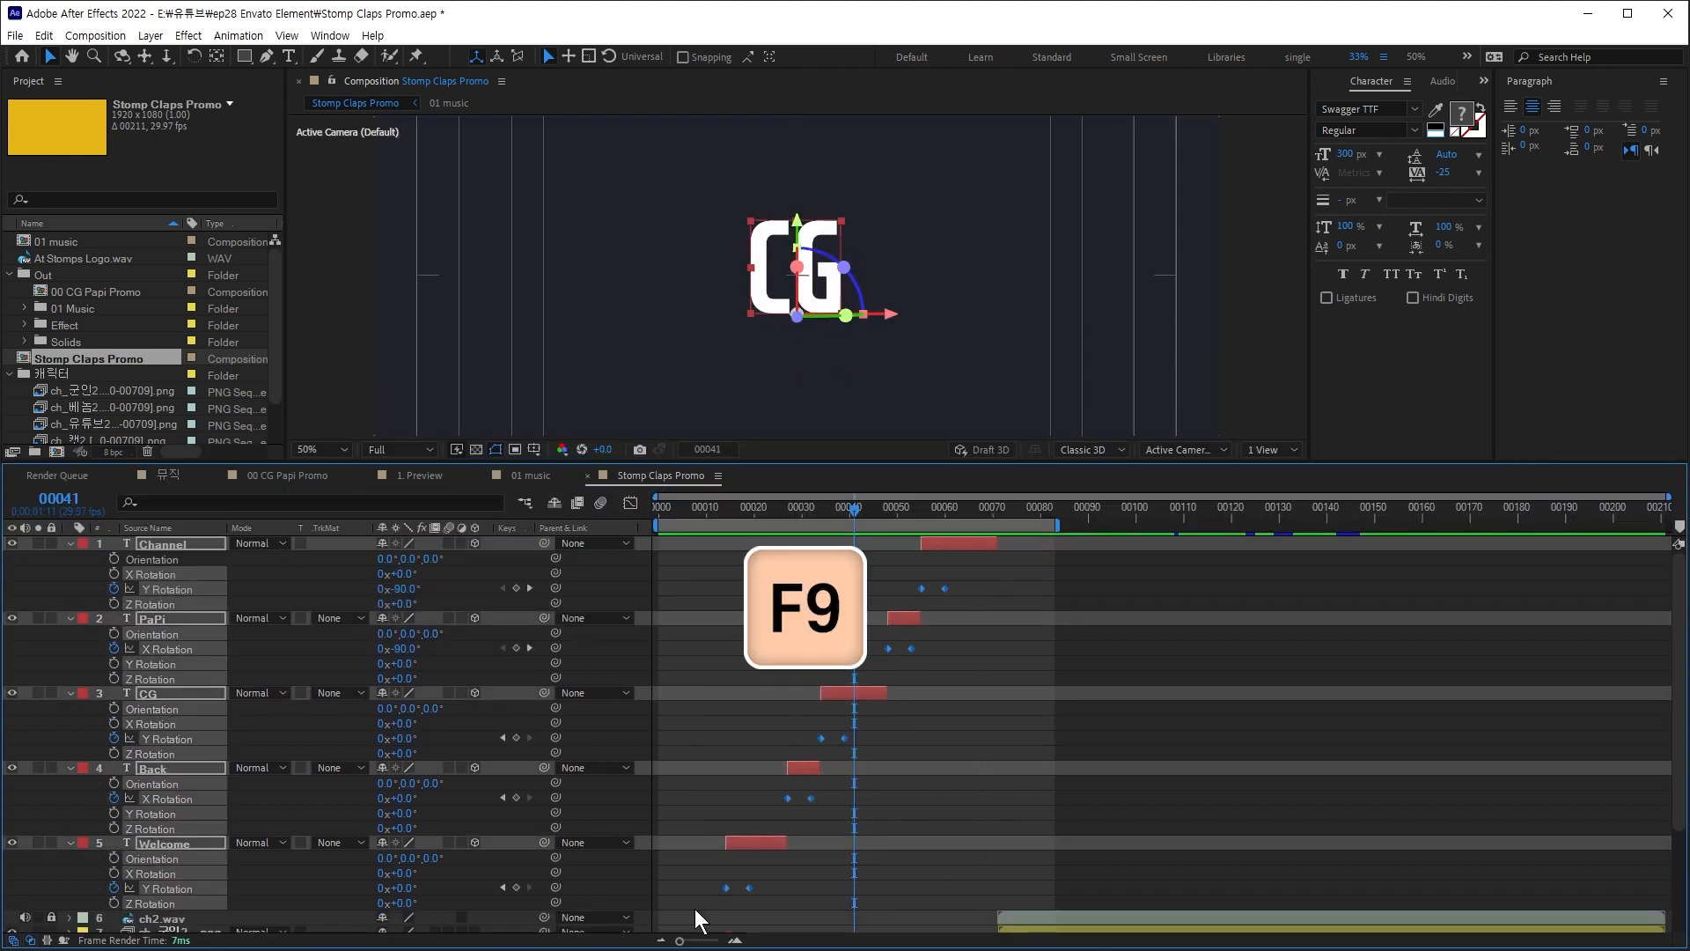
key(space)
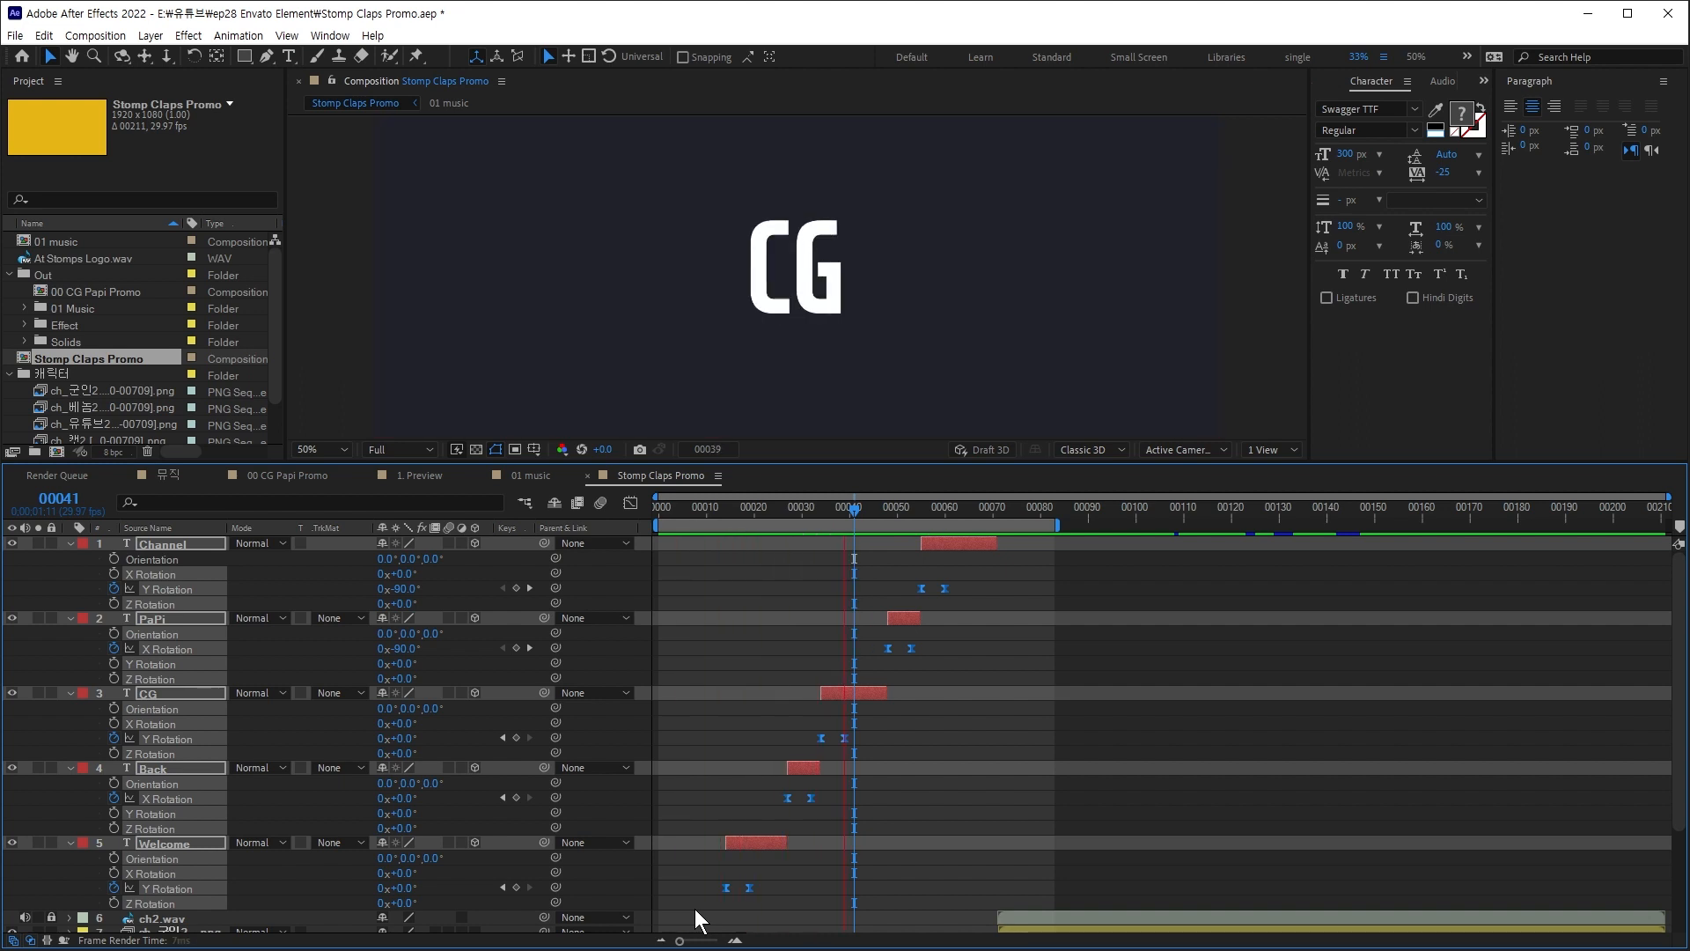
key(space)
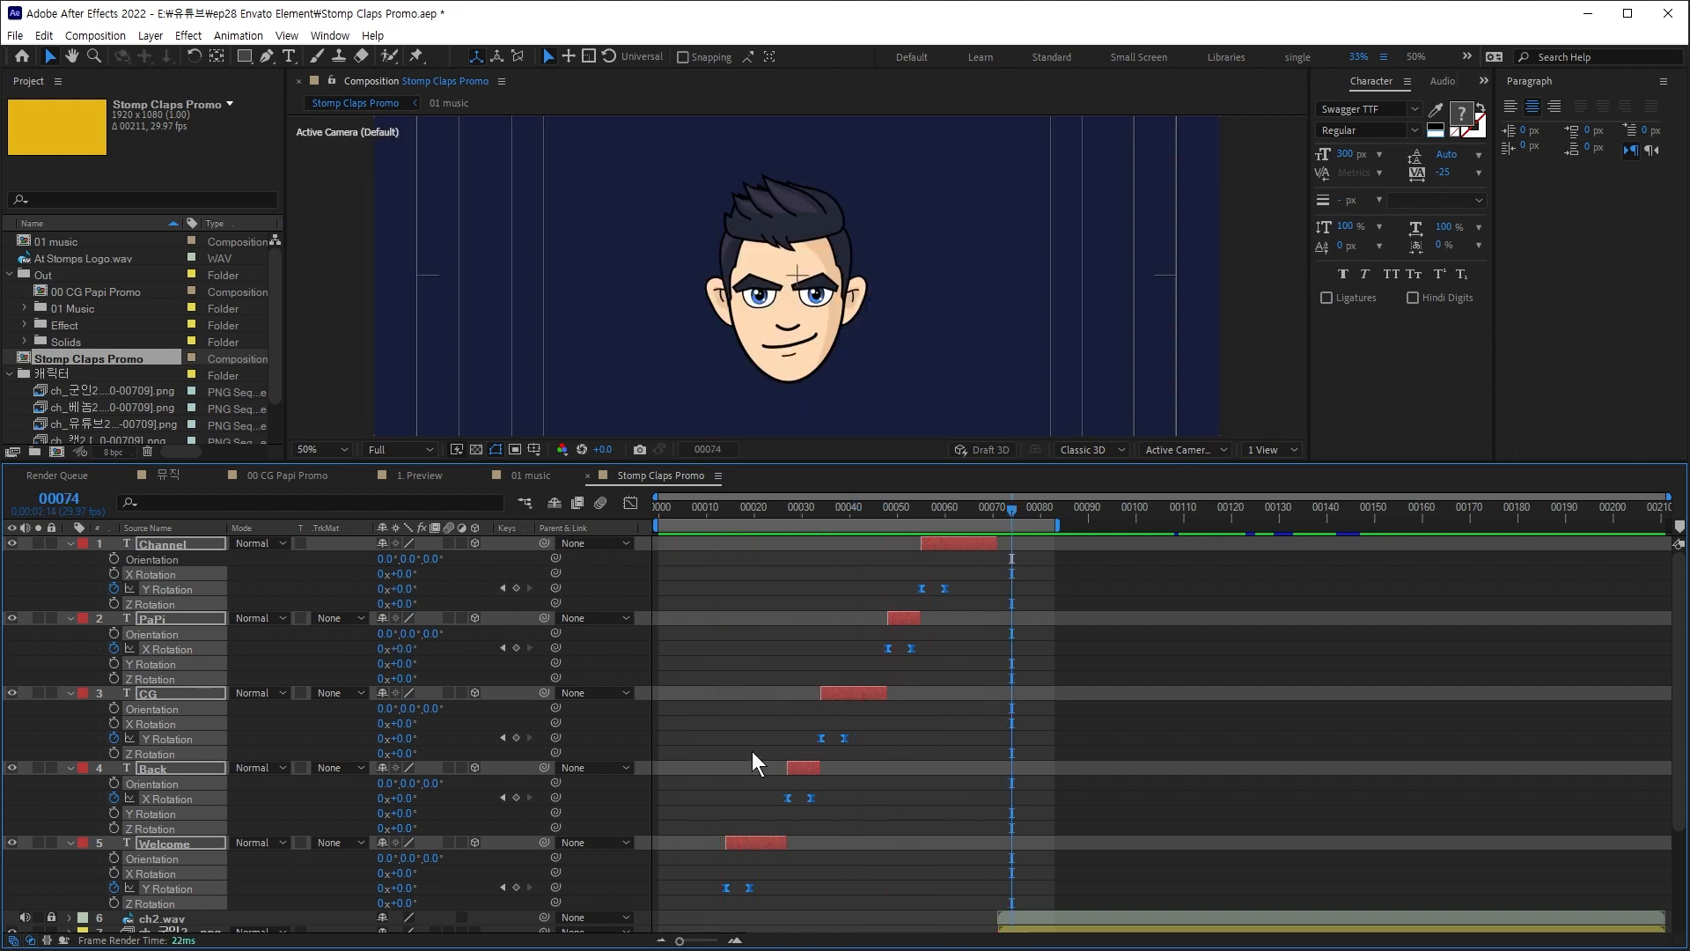
Step: Set the keyframe velocity of Welcome's Y Rotation to 60% outgoing influence on the first keyframe and 60% incoming on the second
click(726, 516)
drag(738, 870, 717, 898)
drag(1682, 766, 1684, 836)
right_click(727, 793)
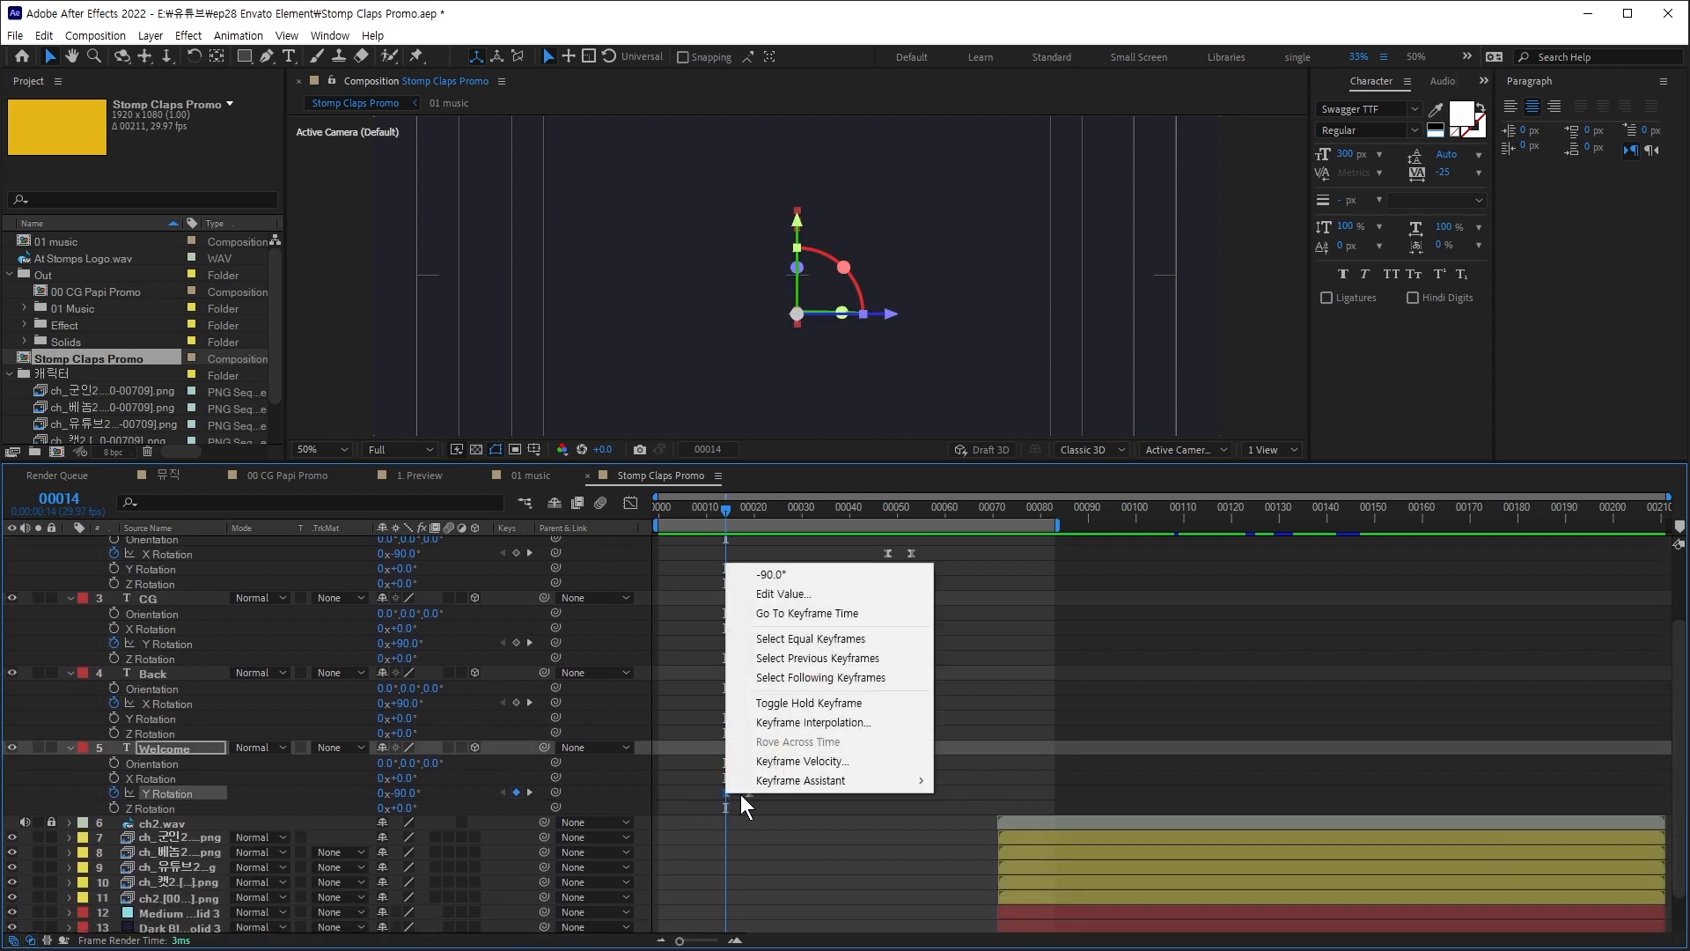
click(778, 762)
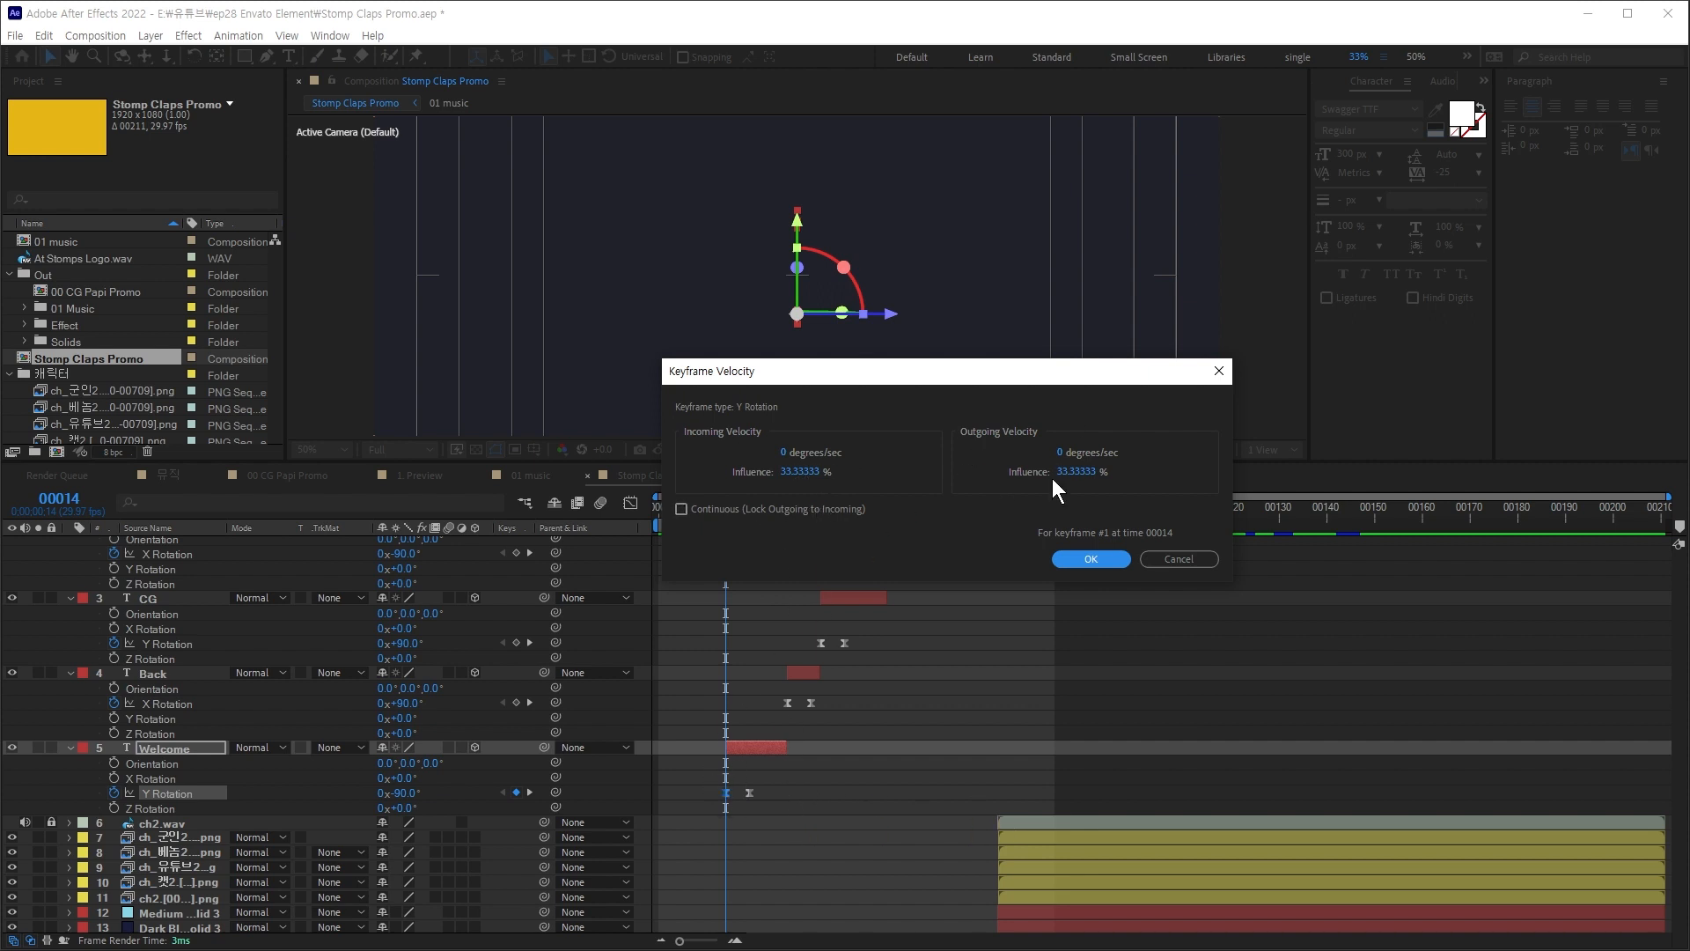
key(Return)
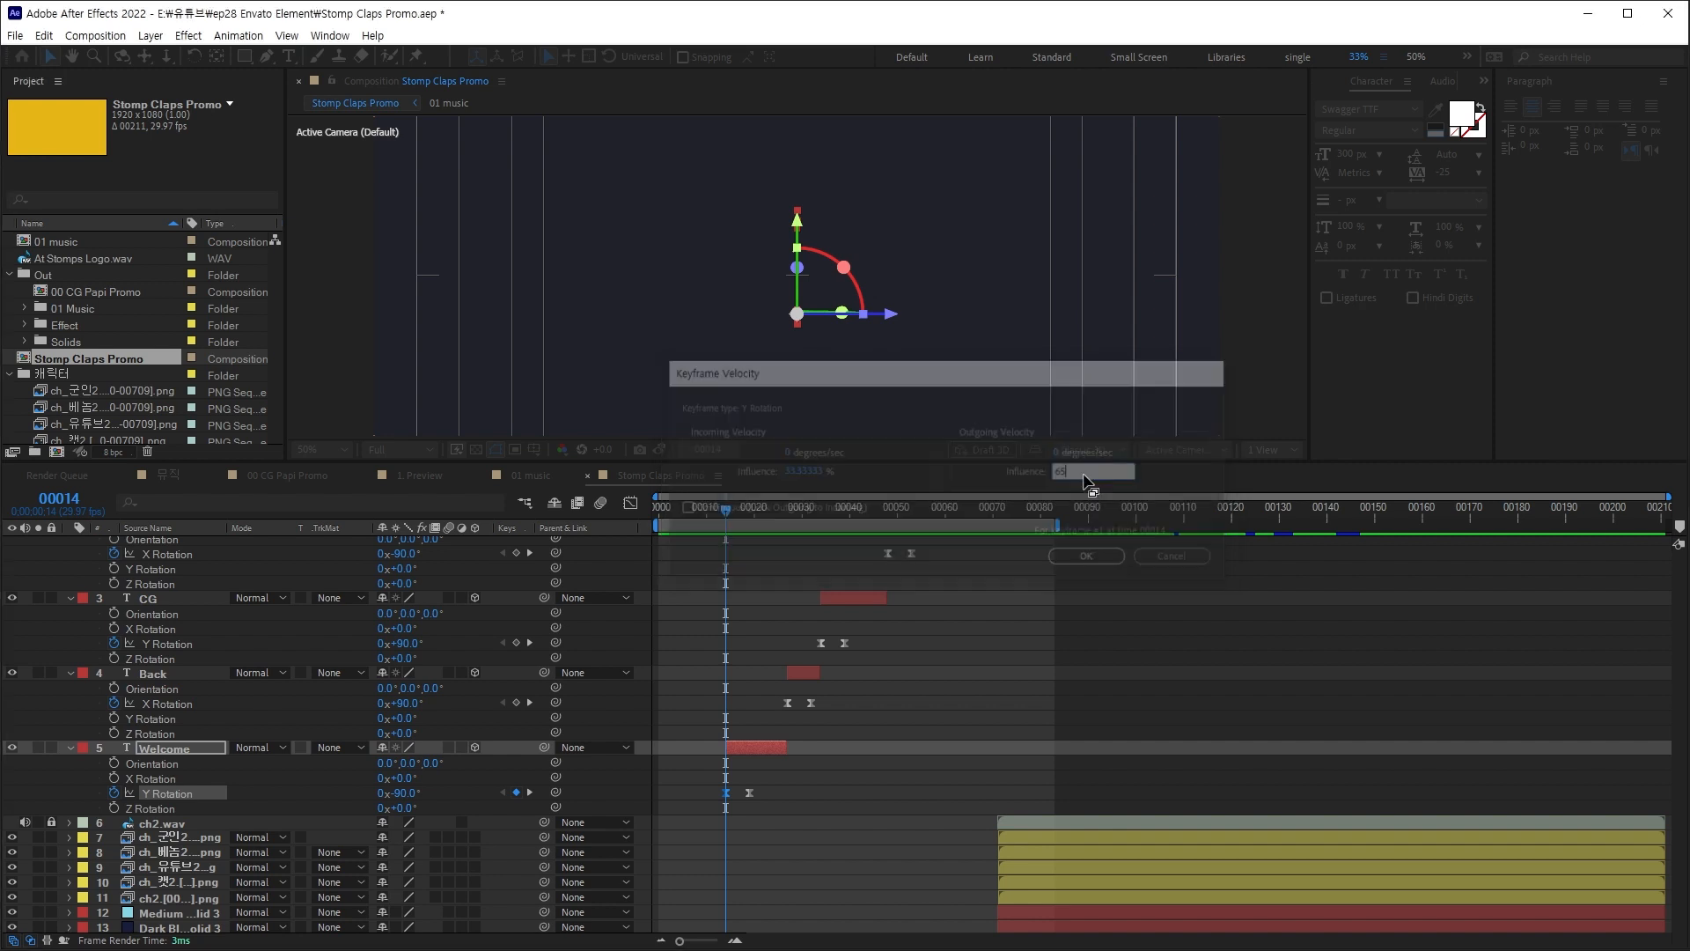
right_click(749, 793)
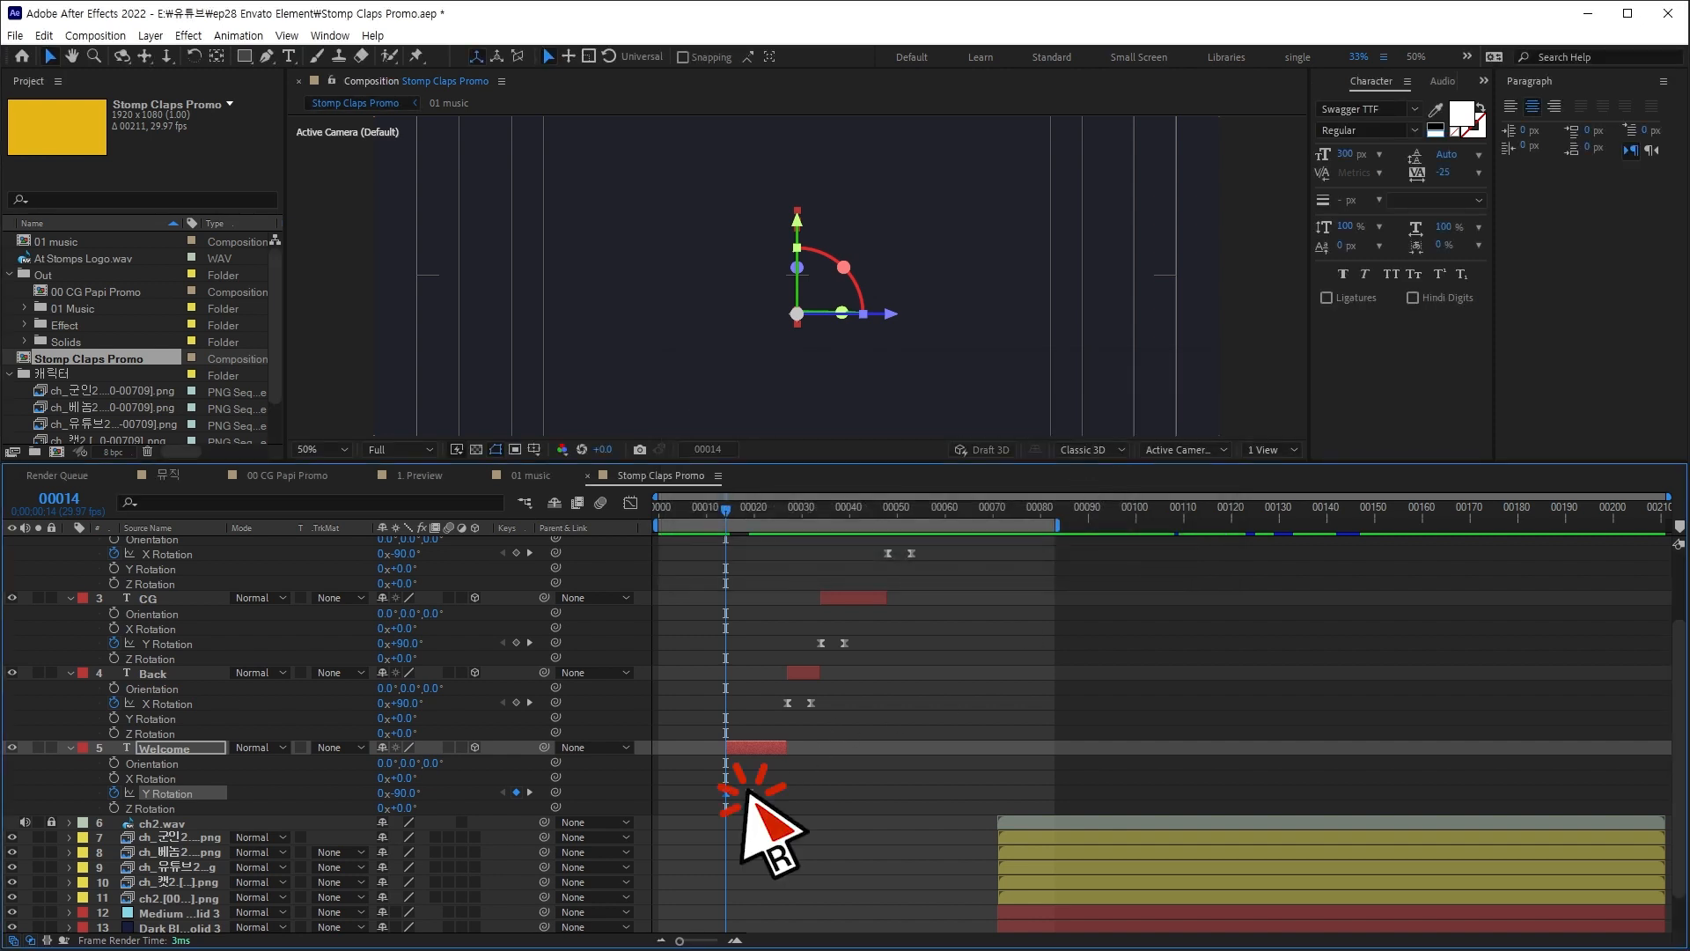
click(801, 764)
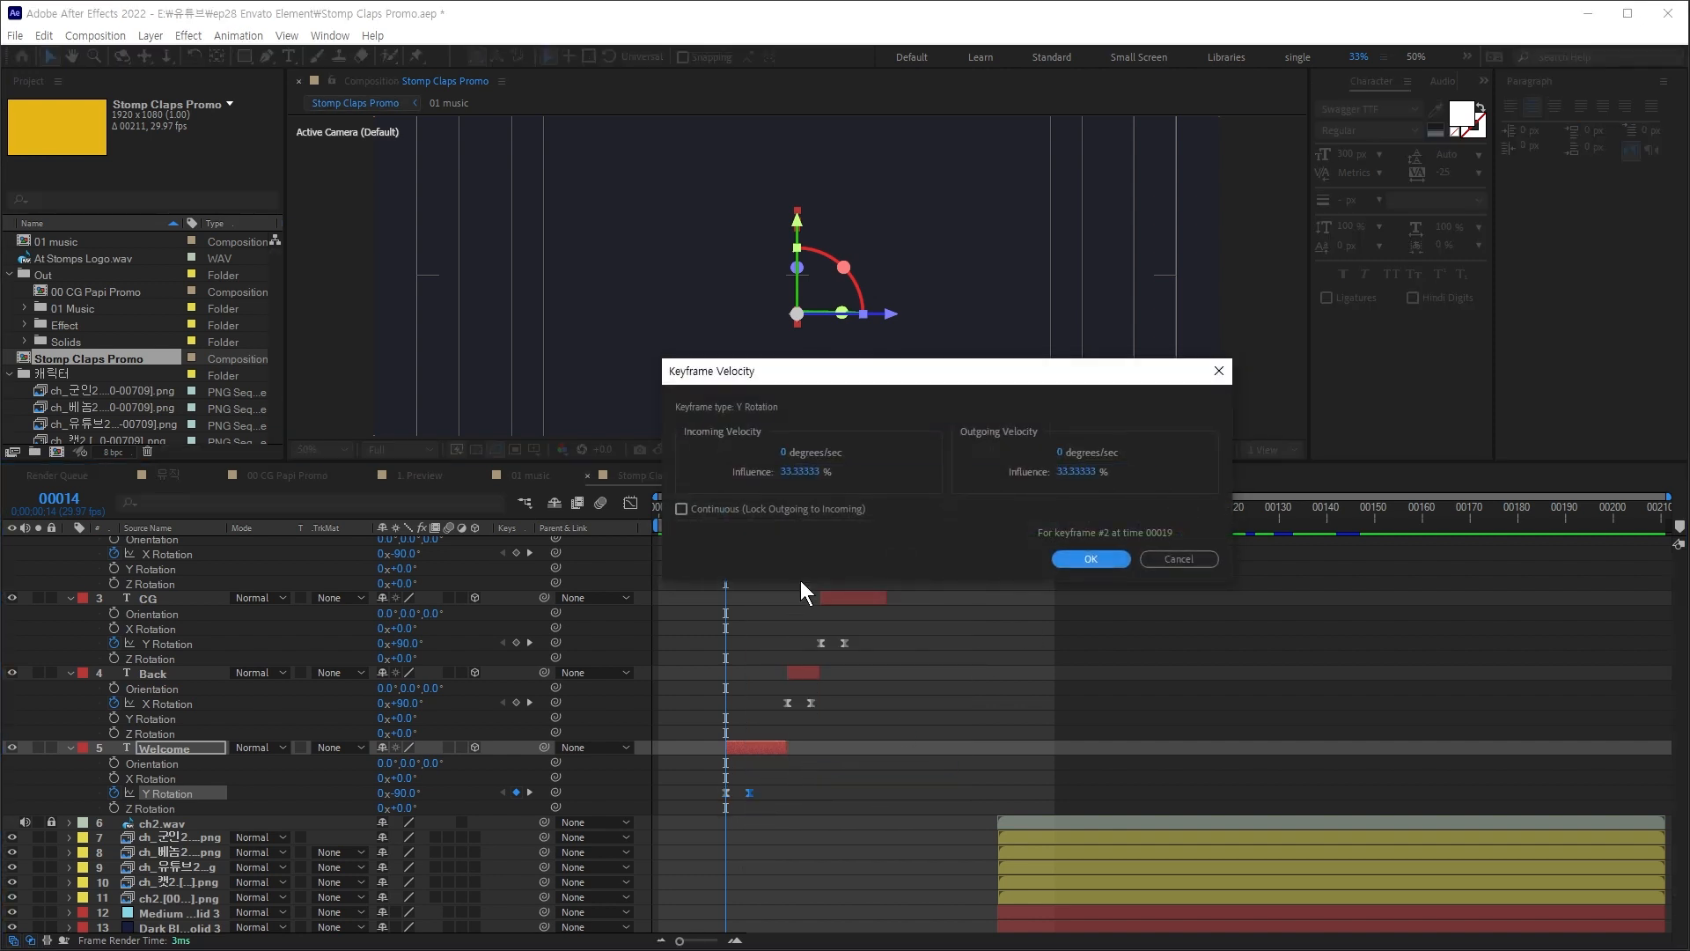
text(60)
key(Return)
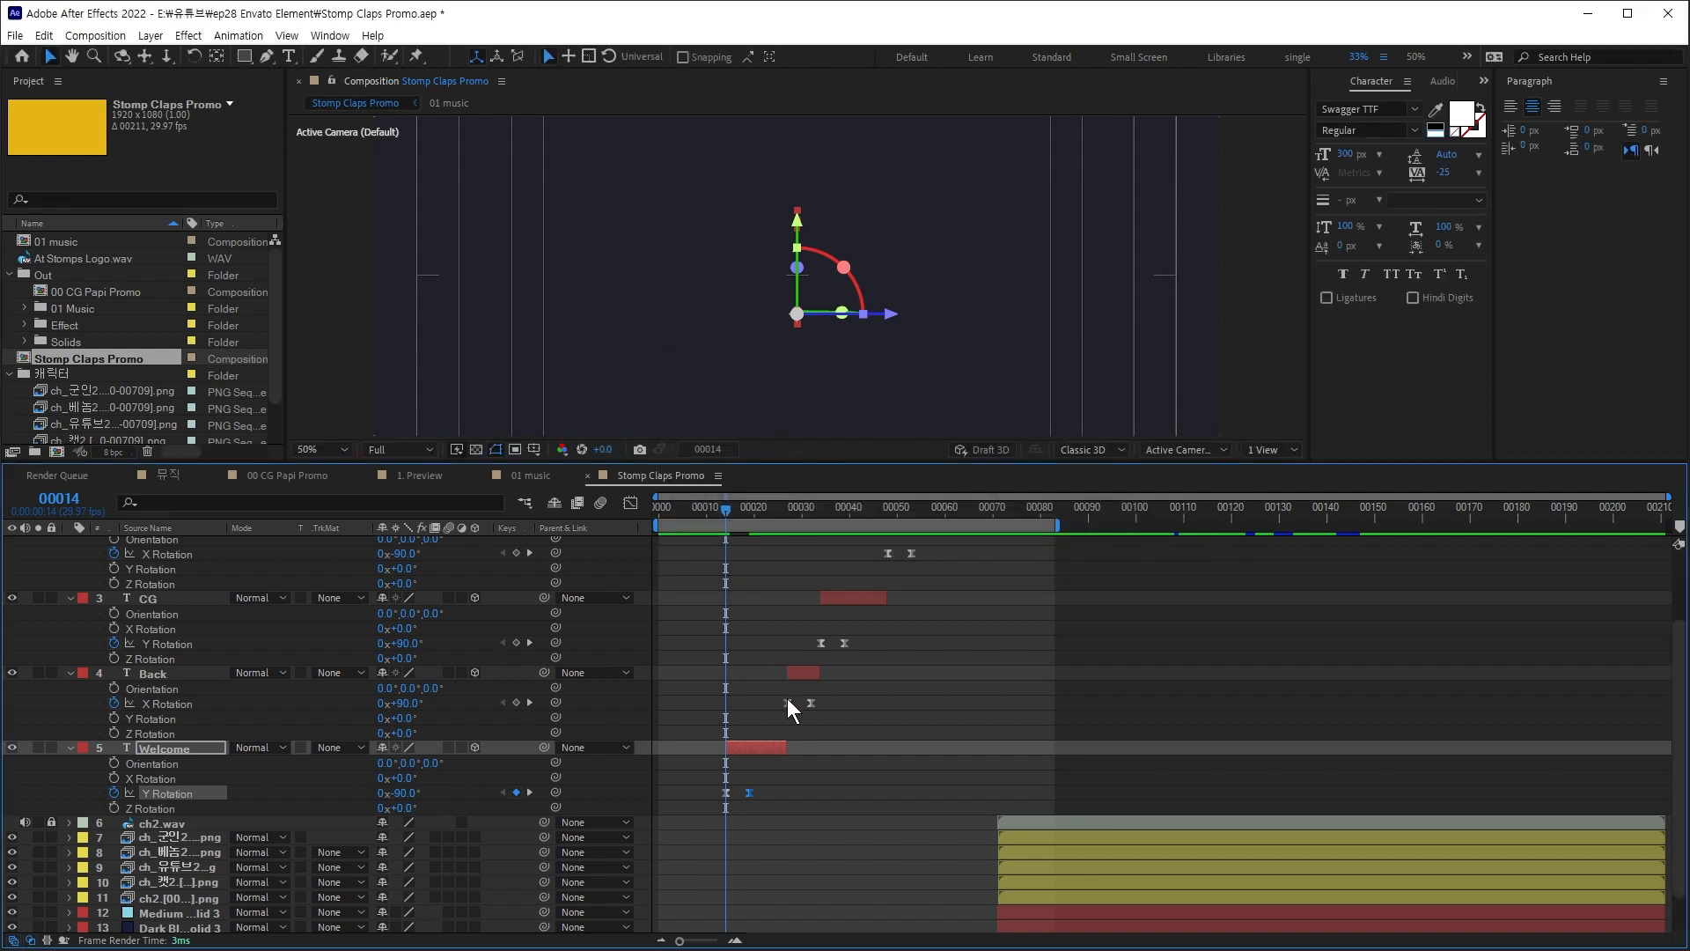
Step: Set Back's X Rotation keyframe velocity to 60% outgoing influence on the first keyframe and 60% incoming on the second
right_click(787, 700)
click(833, 896)
text(60)
key(Return)
right_click(809, 702)
click(855, 896)
click(798, 471)
text(60)
key(Return)
Step: Set CG's Y Rotation keyframe velocity to 60% outgoing influence on the first keyframe and 60% incoming on the second
right_click(822, 644)
click(867, 838)
click(1067, 473)
text(60)
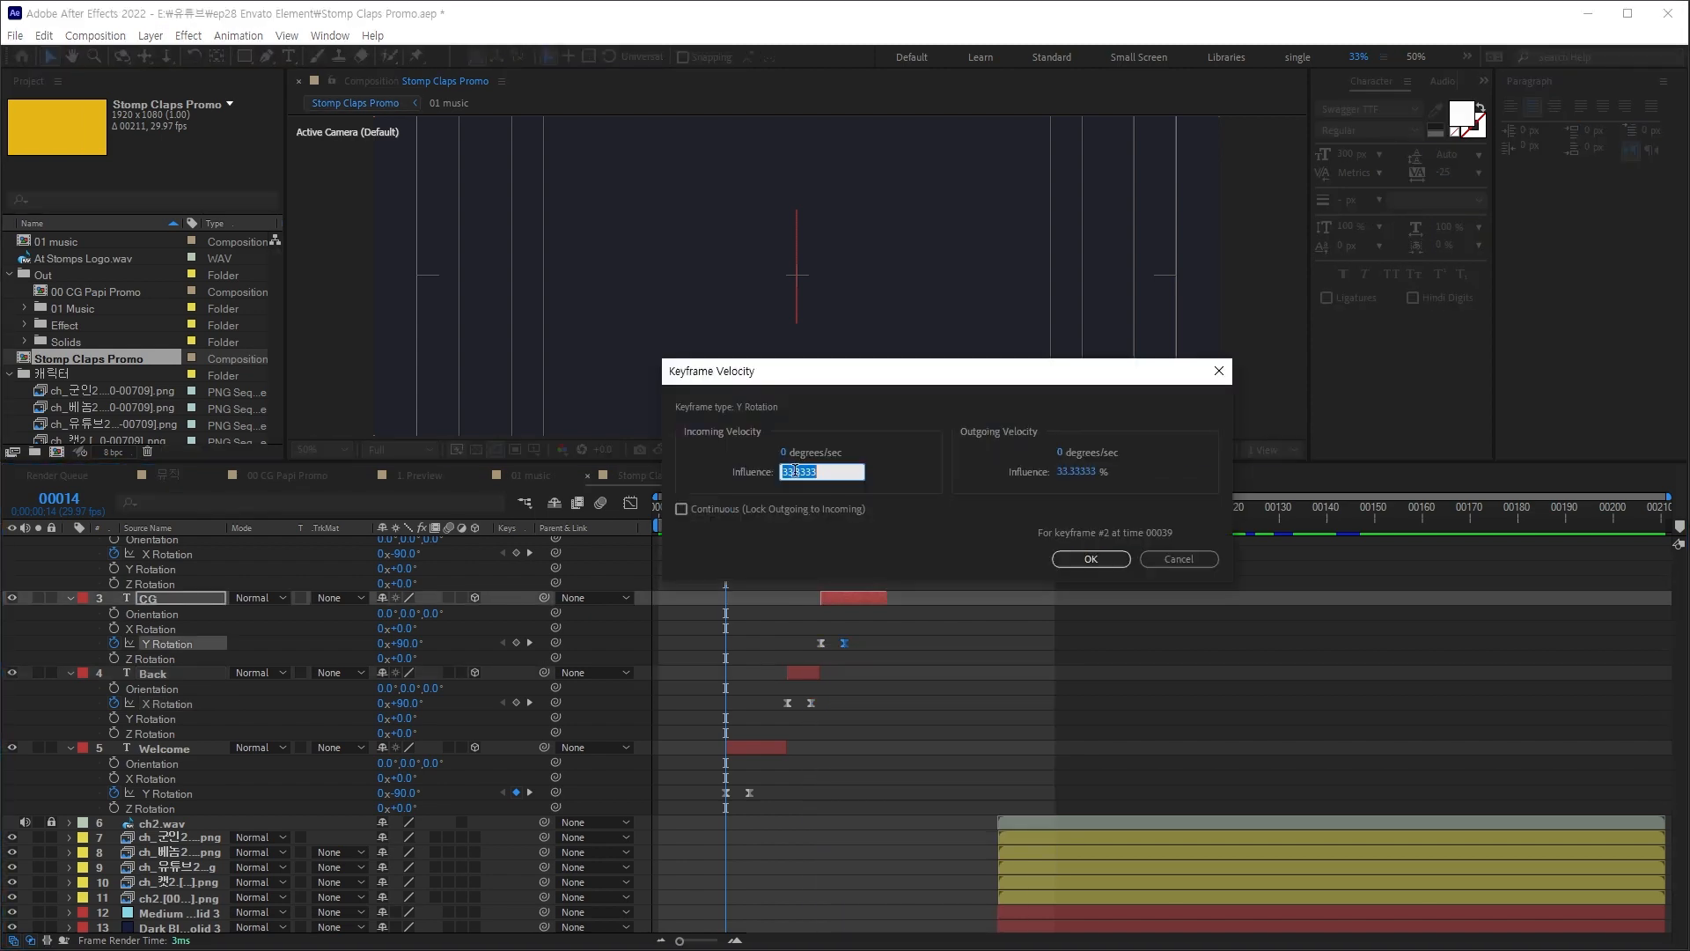
click(798, 473)
text(60)
key(Return)
Step: Set PaPi's X Rotation keyframe velocity to 60% outgoing influence on the first keyframe and 60% incoming on the second
scroll(1007, 627, up, 3)
right_click(888, 647)
click(933, 843)
click(1069, 473)
text(60)
right_click(911, 647)
click(956, 843)
click(802, 473)
text(60)
key(Return)
Step: Show Channel's Y Rotation in the Graph Editor and set the outgoing influence of its frame 55 keyframe to 66%
drag(884, 568, 973, 588)
click(632, 506)
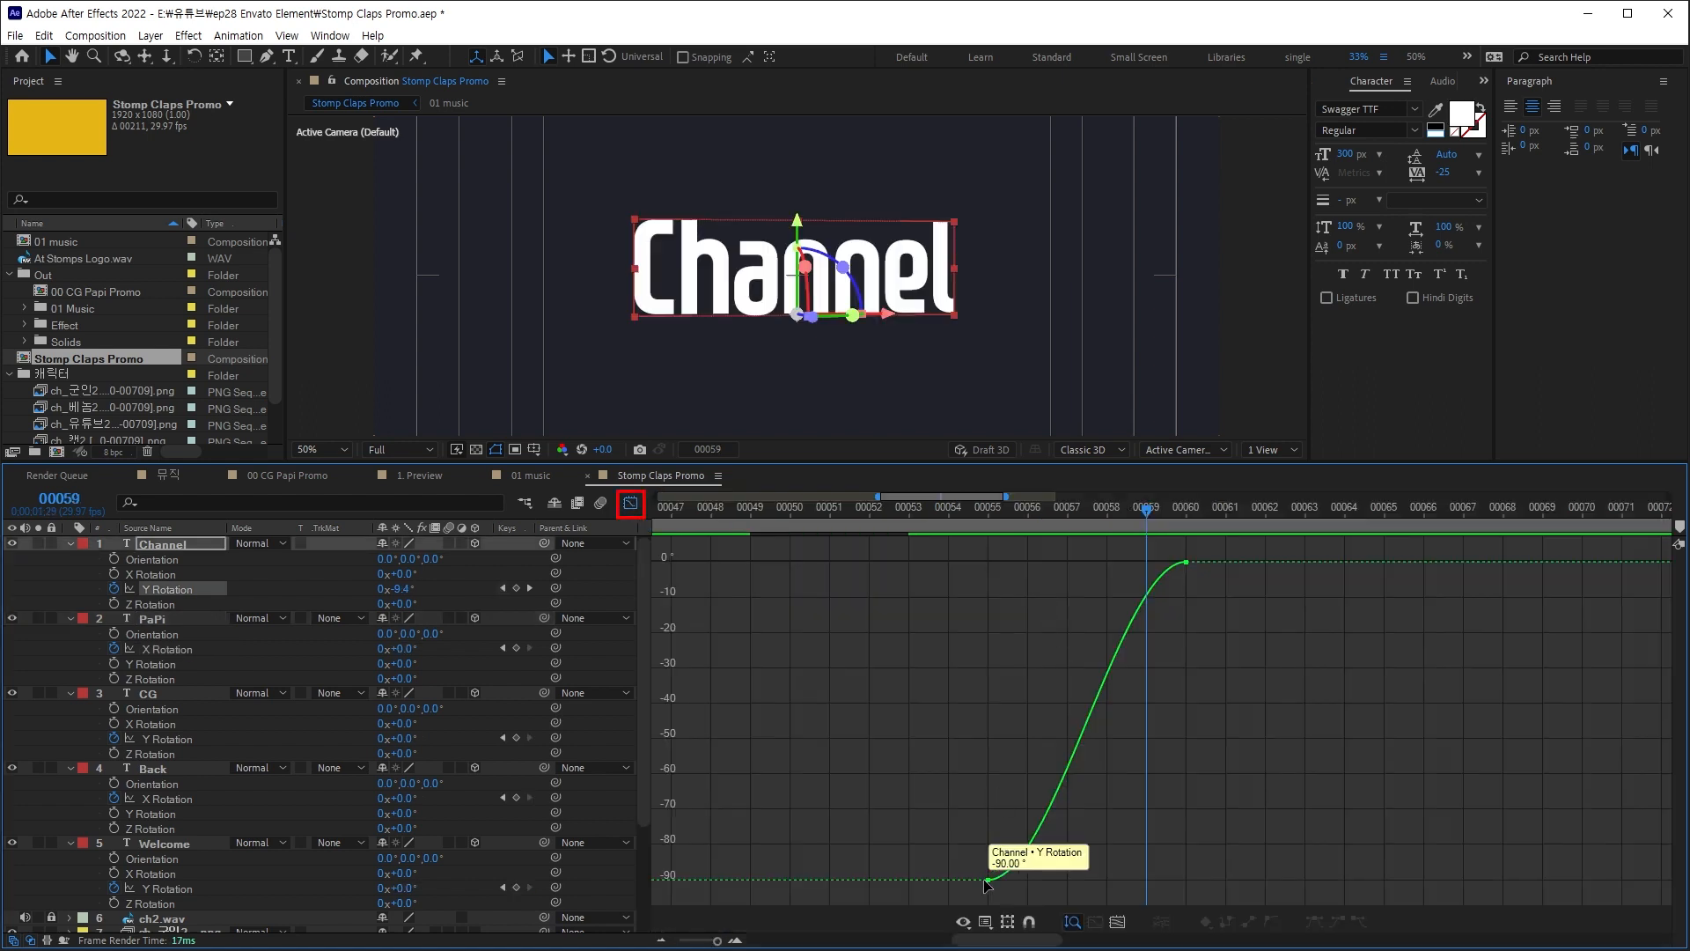
right_click(989, 879)
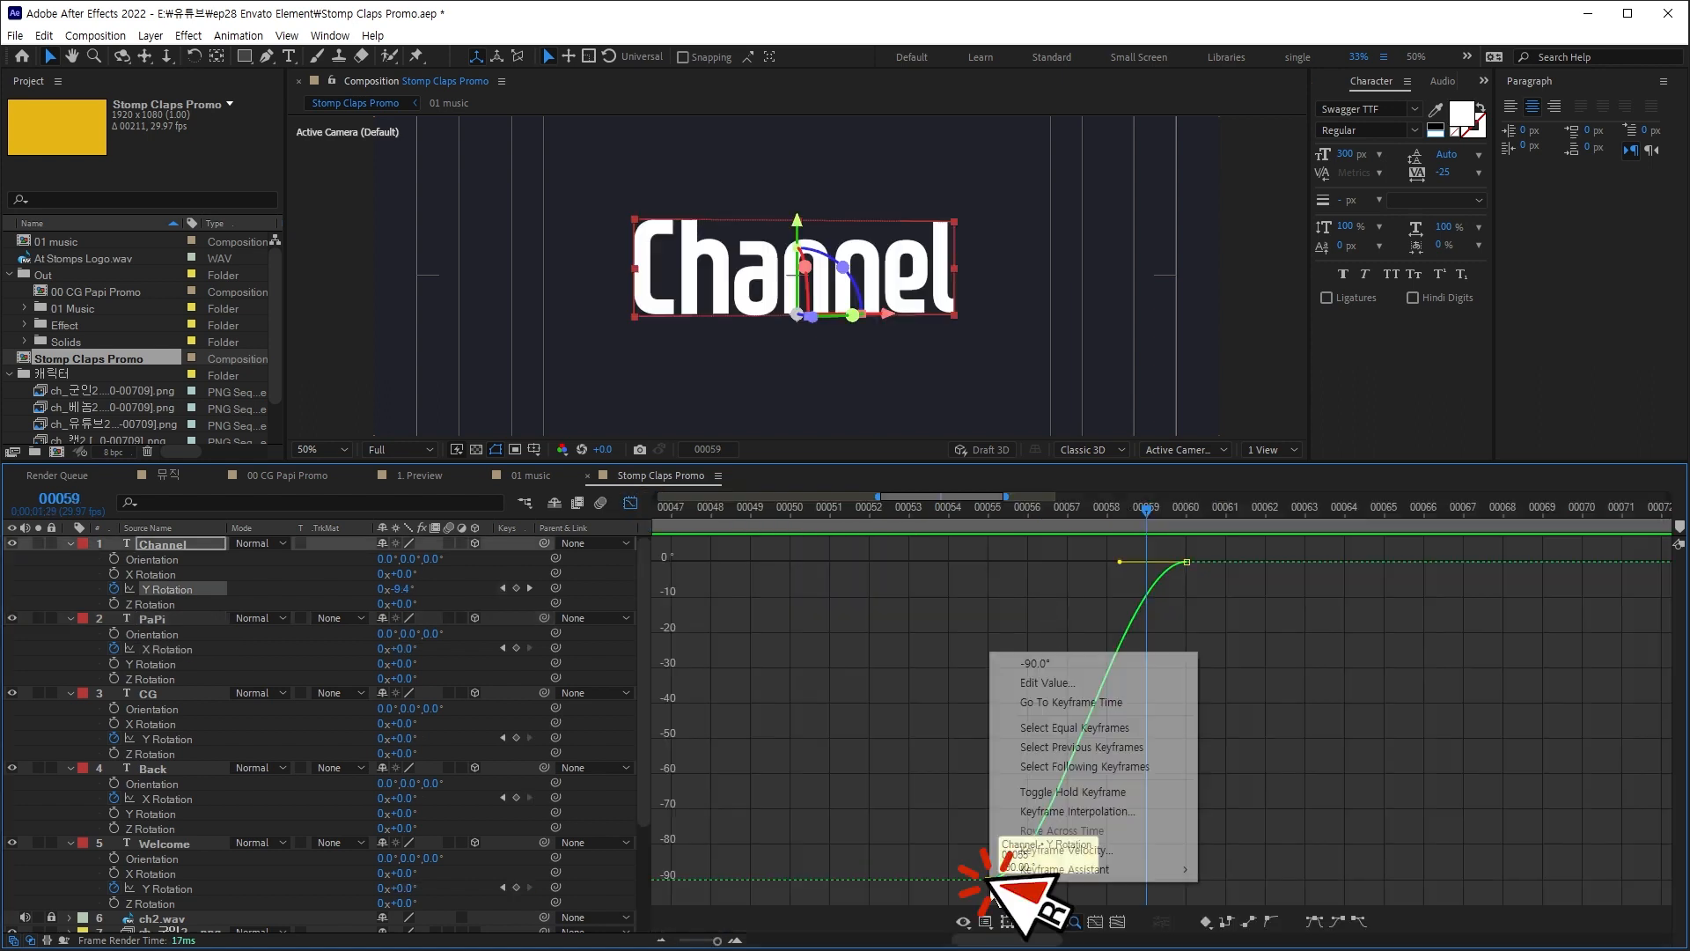
click(1073, 850)
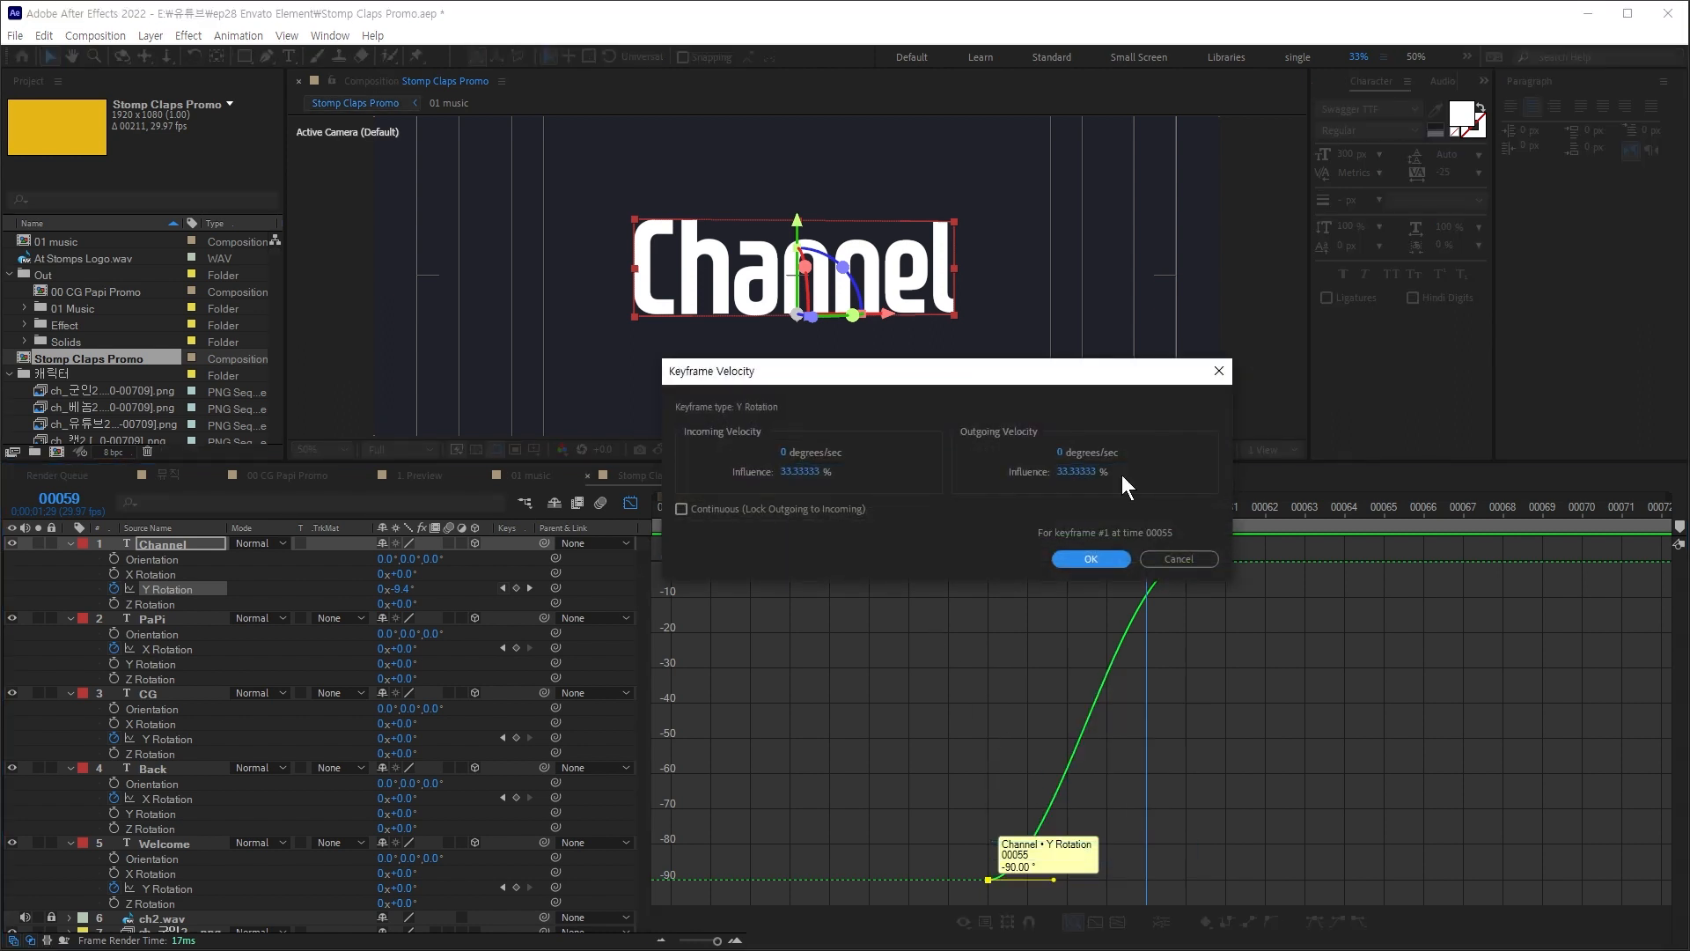
text(6)
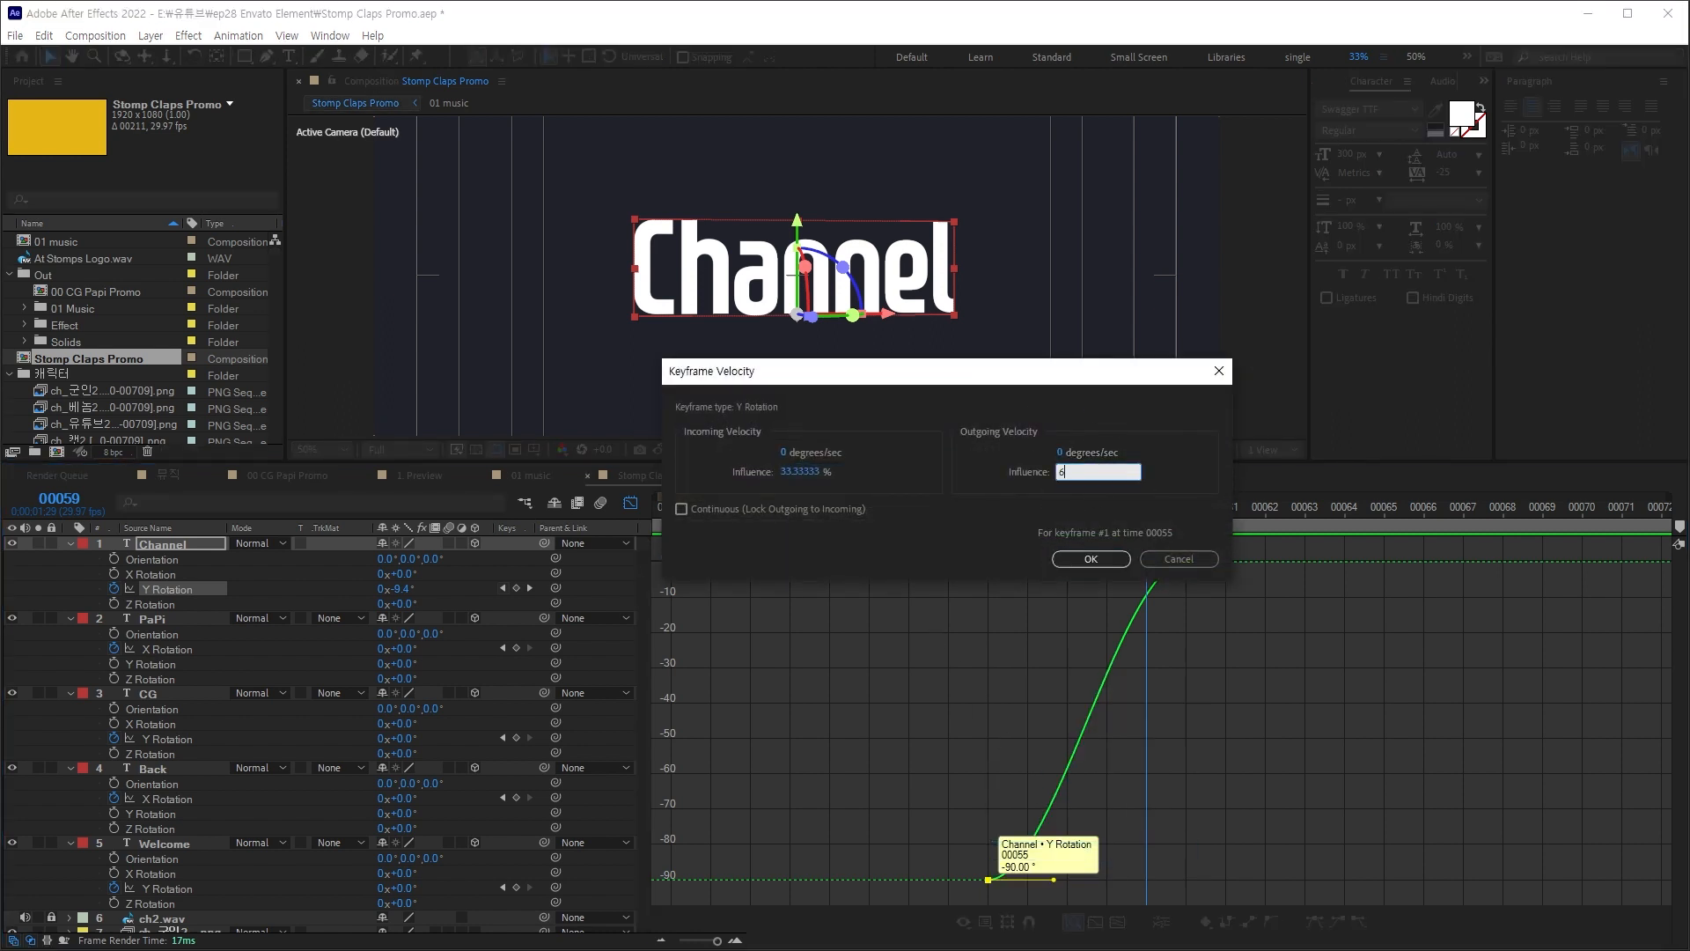
text(6)
key(Return)
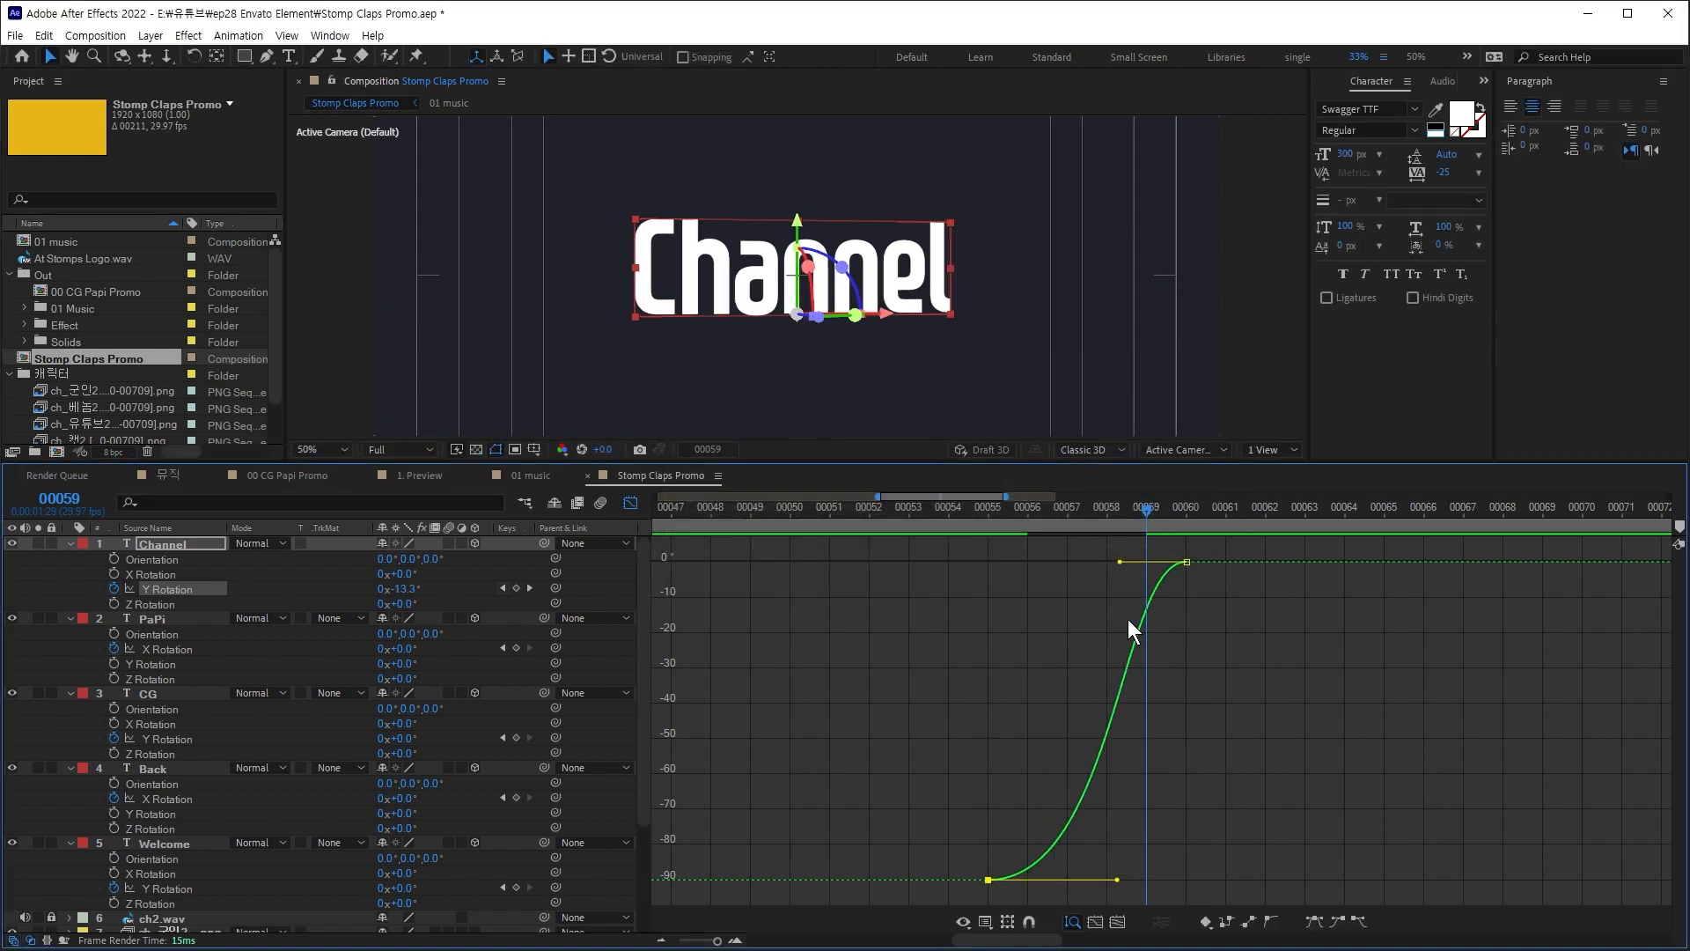
Step: Set the incoming influence of Channel's second Y Rotation keyframe to 66%
right_click(1187, 562)
click(1250, 764)
click(795, 473)
text(66)
key(Return)
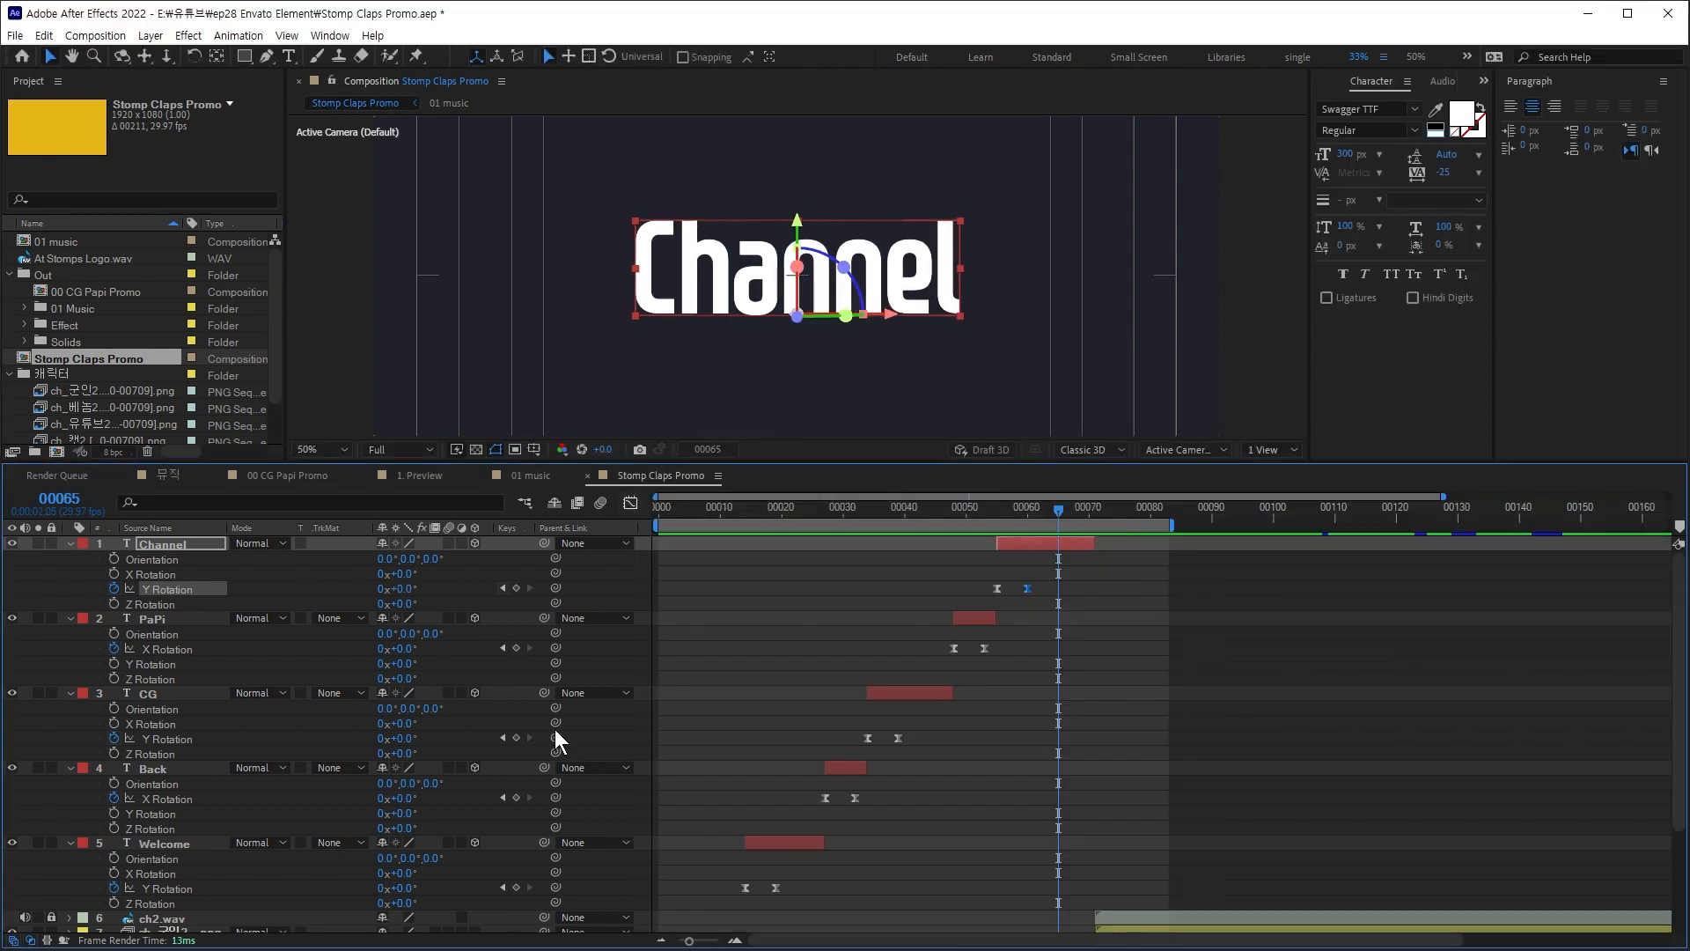
Step: Collapse the properties of all layers, enable motion blur on the five text layers, and play back the result
key(ctrl+a)
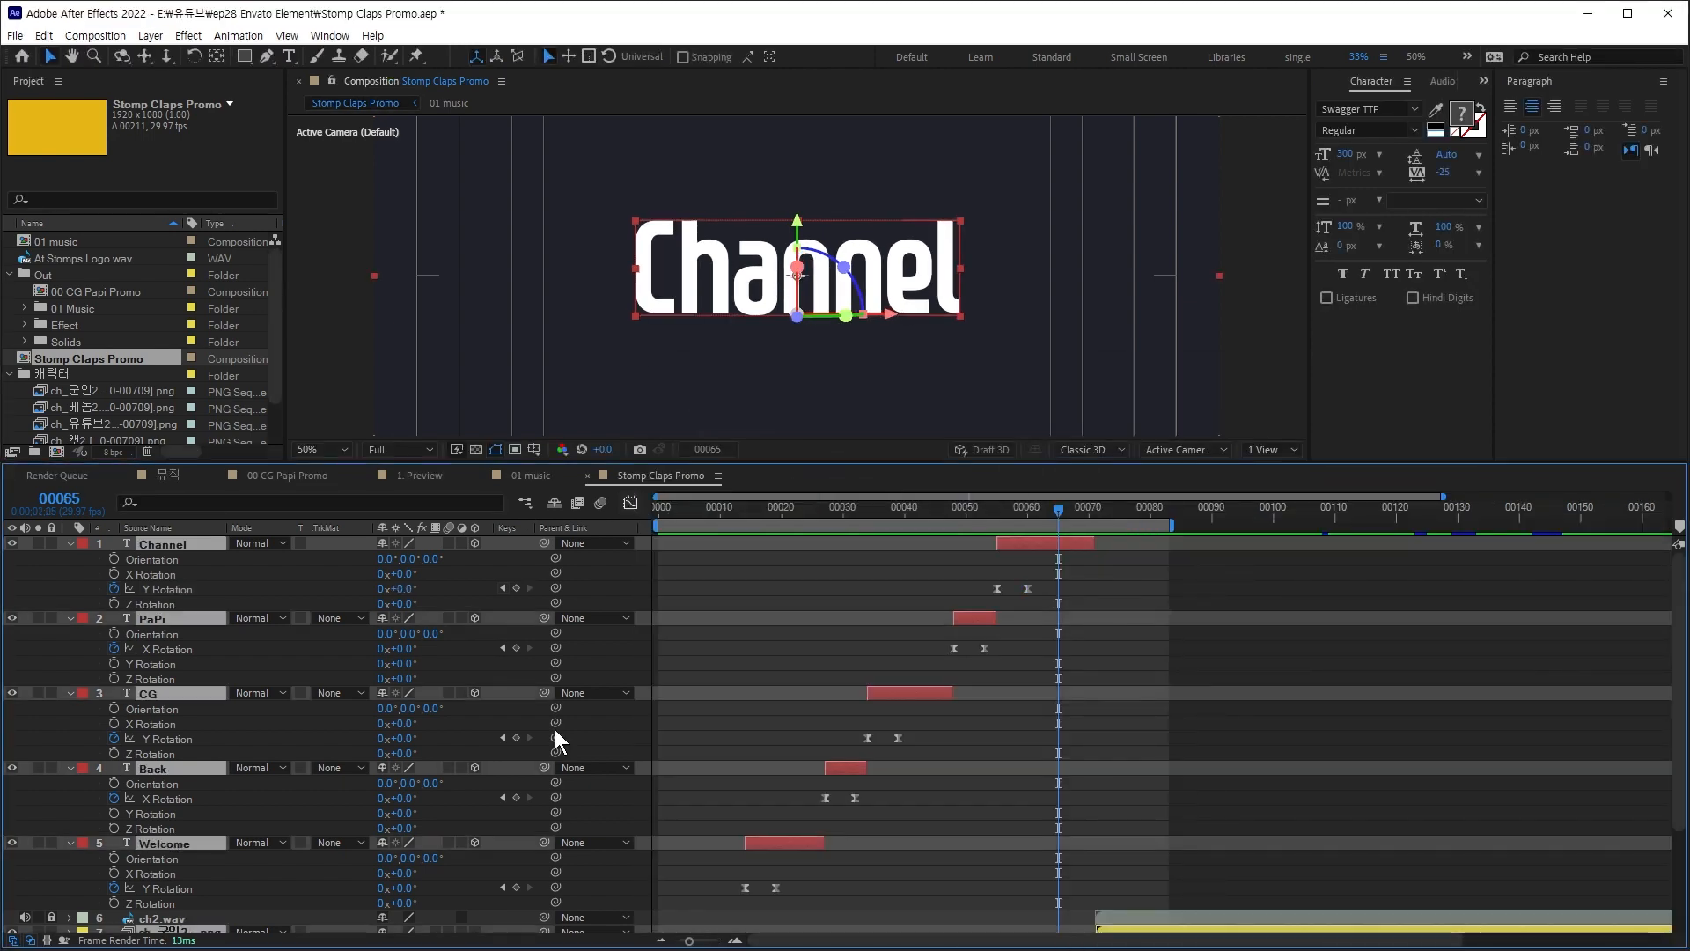
key(u)
click(933, 827)
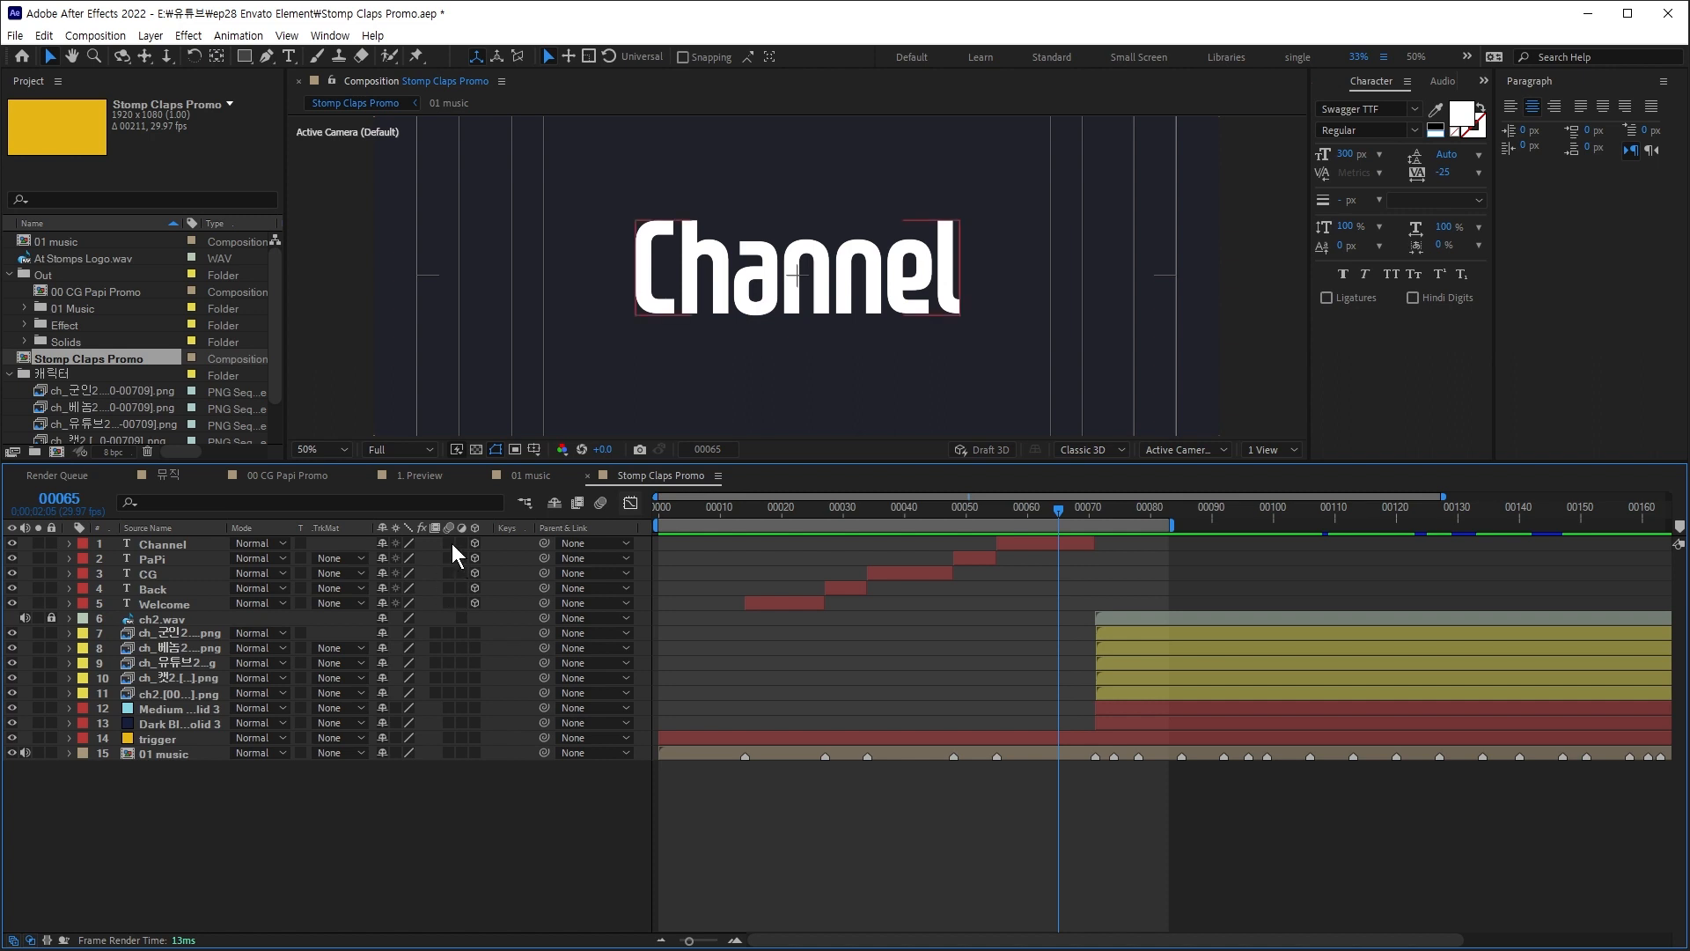
drag(449, 602, 449, 604)
key(space)
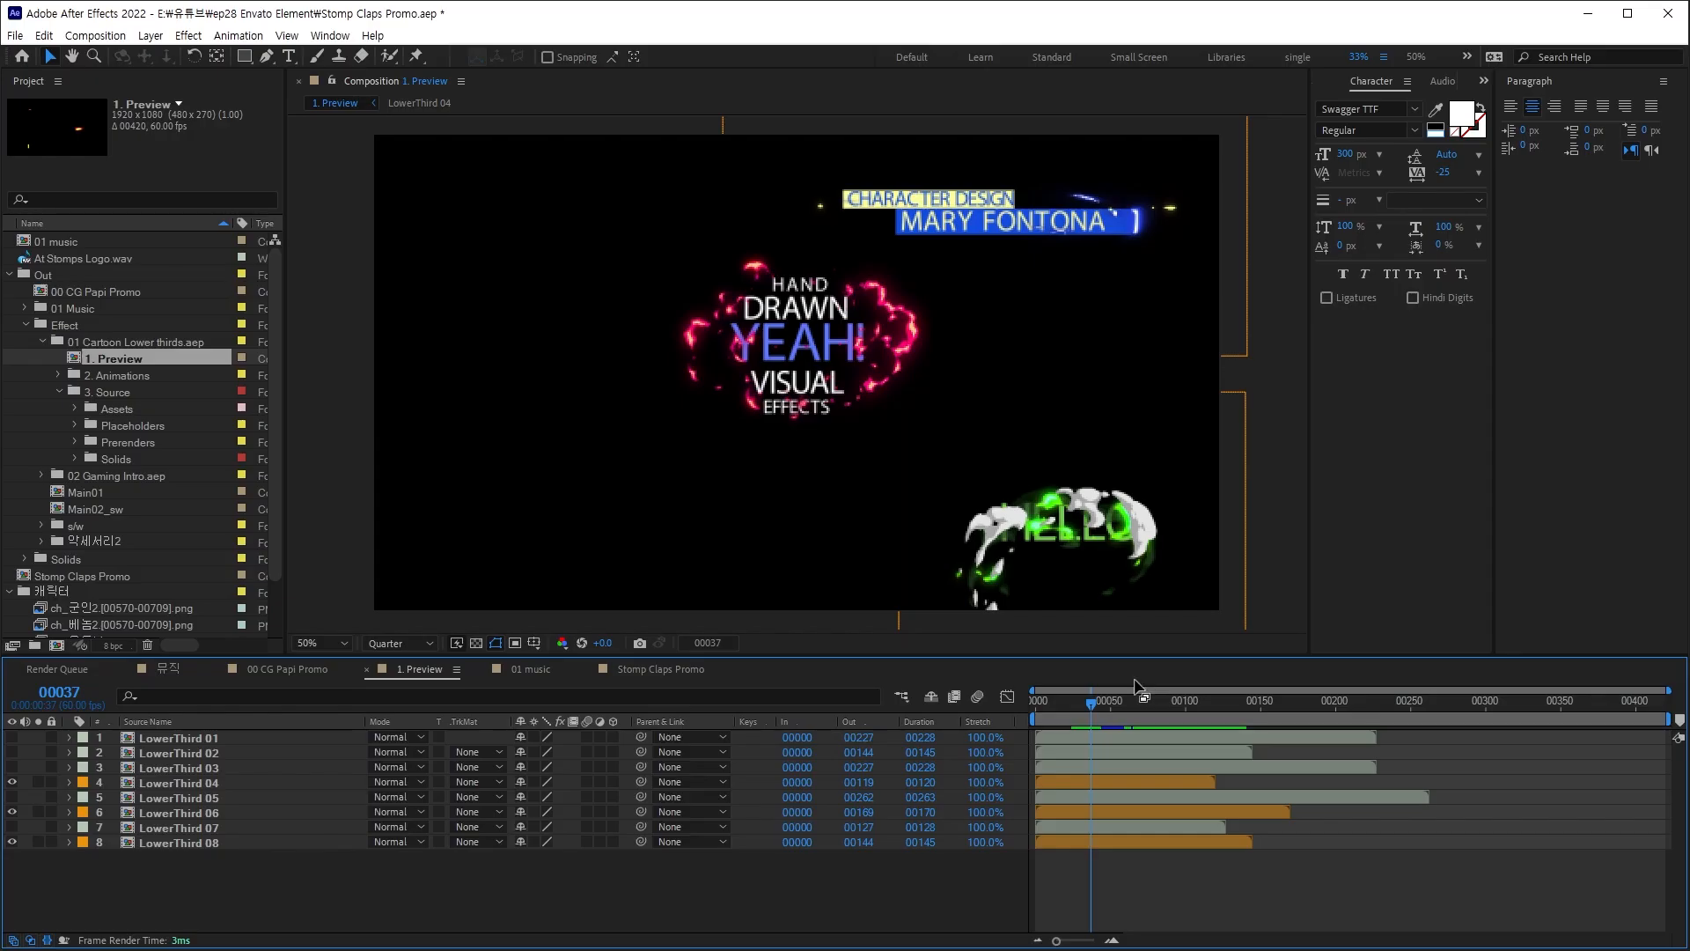
Step: Scrub through the 1. Preview composition, open LowerThird 04 from it, and reveal its shy layers to inspect the effect
drag(1068, 709, 1116, 724)
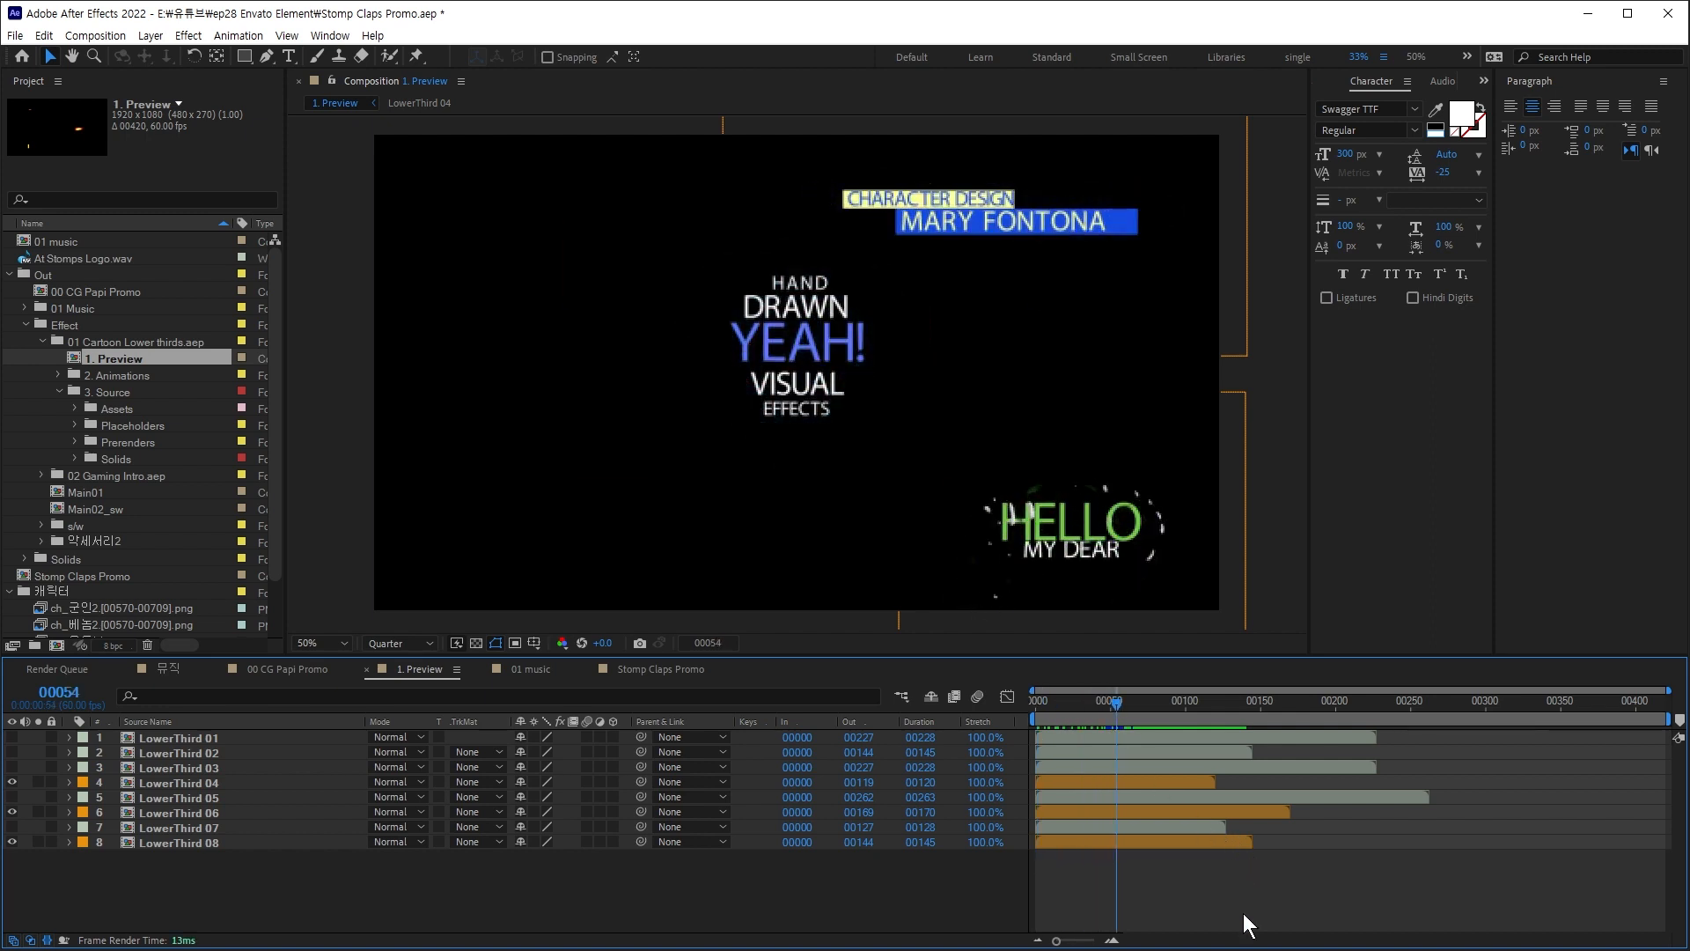
double_click(1236, 276)
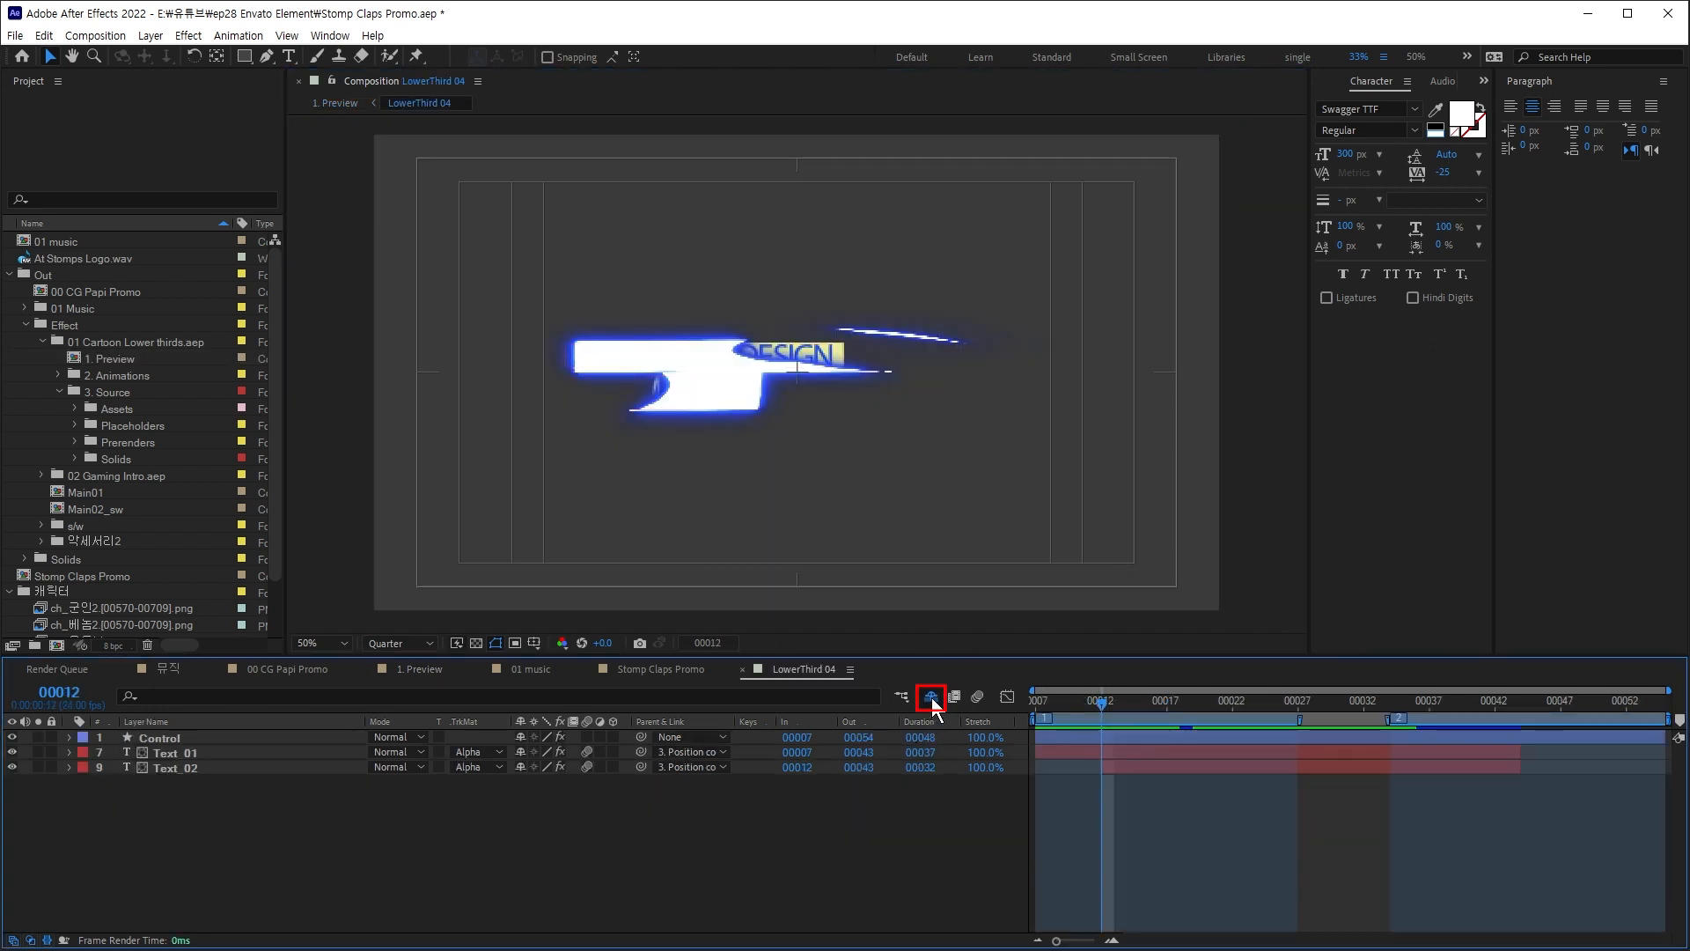
click(931, 697)
drag(1083, 704, 1127, 734)
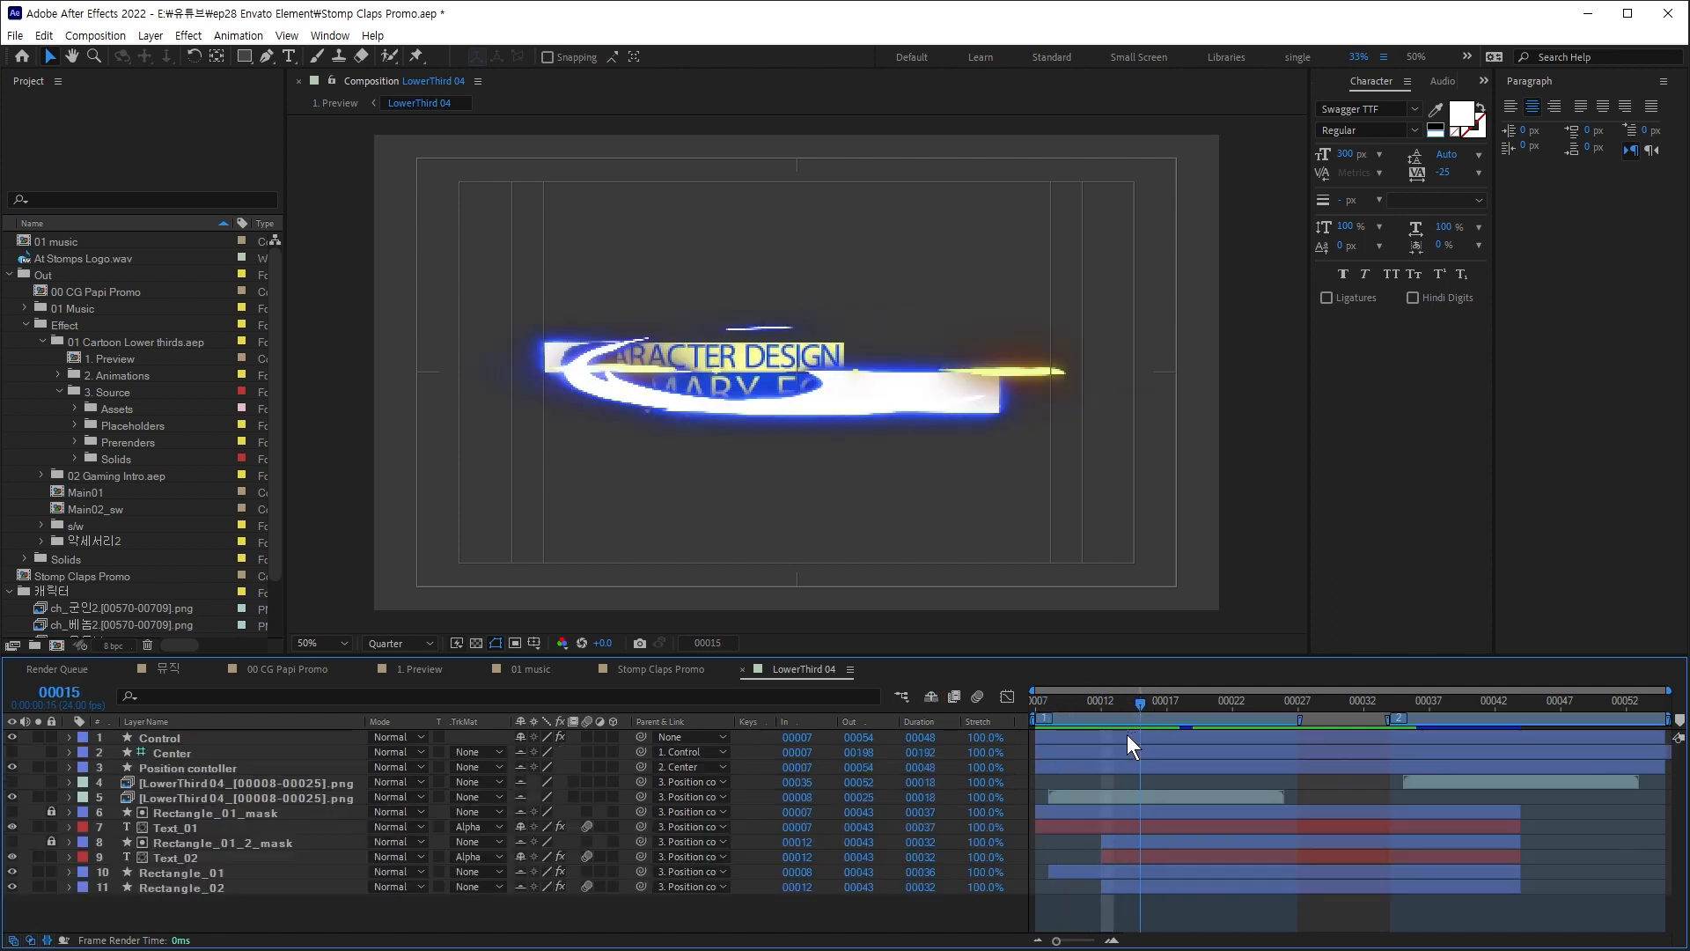
click(252, 799)
click(12, 797)
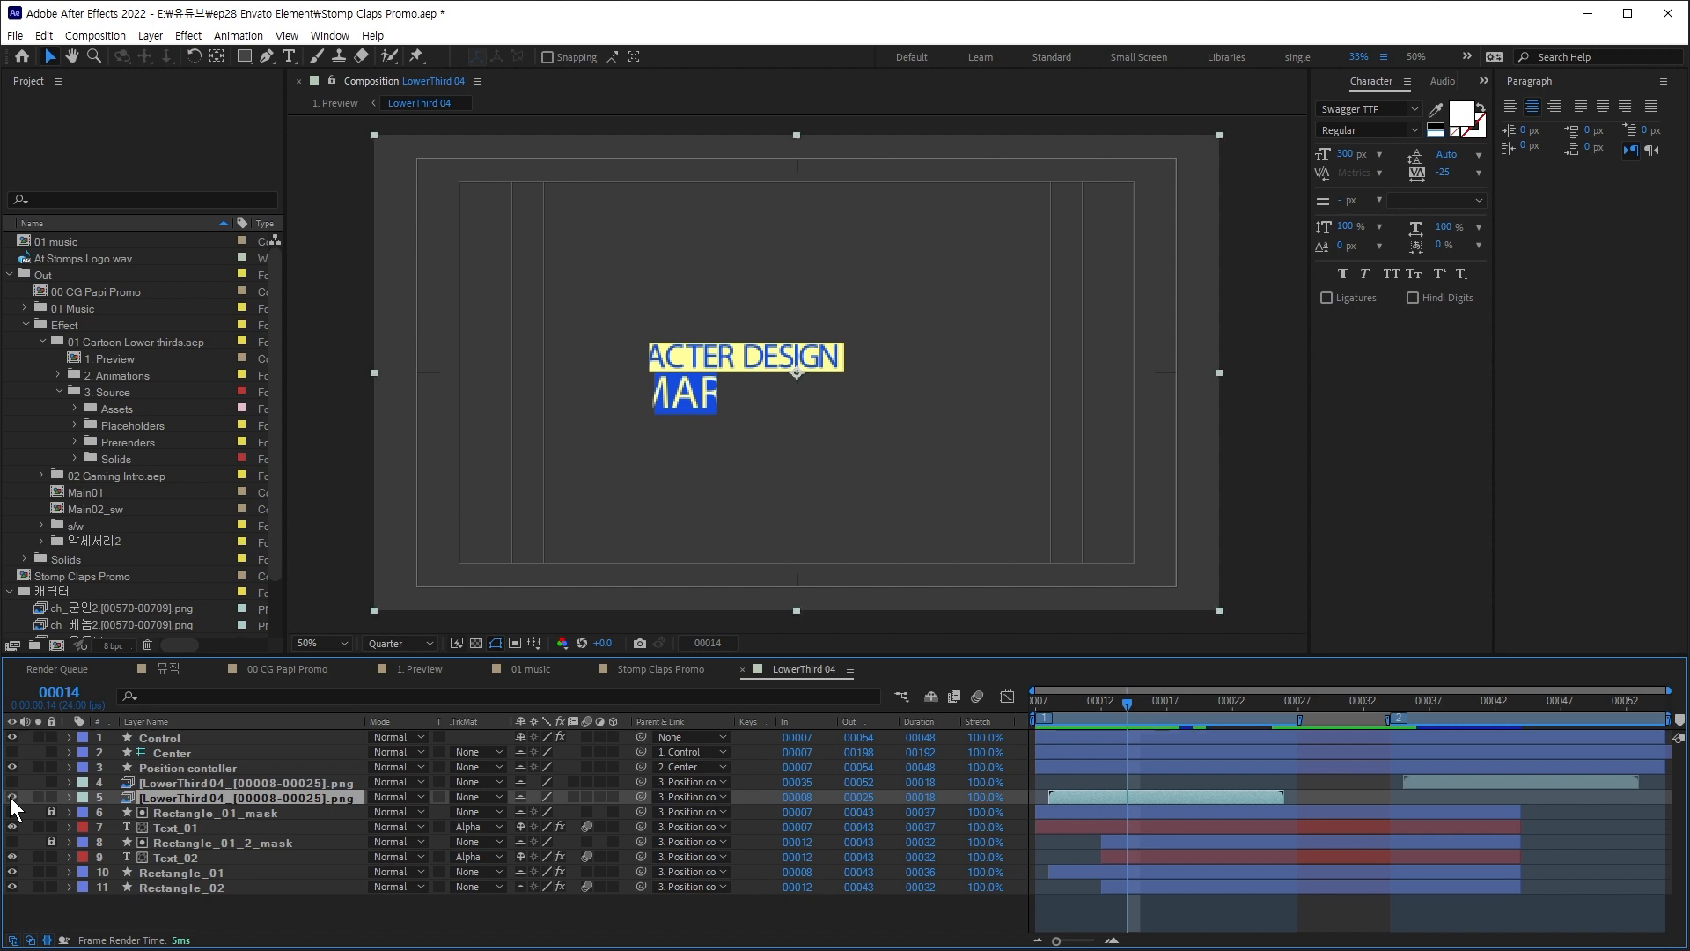
click(12, 797)
key(ctrl+c)
click(11, 274)
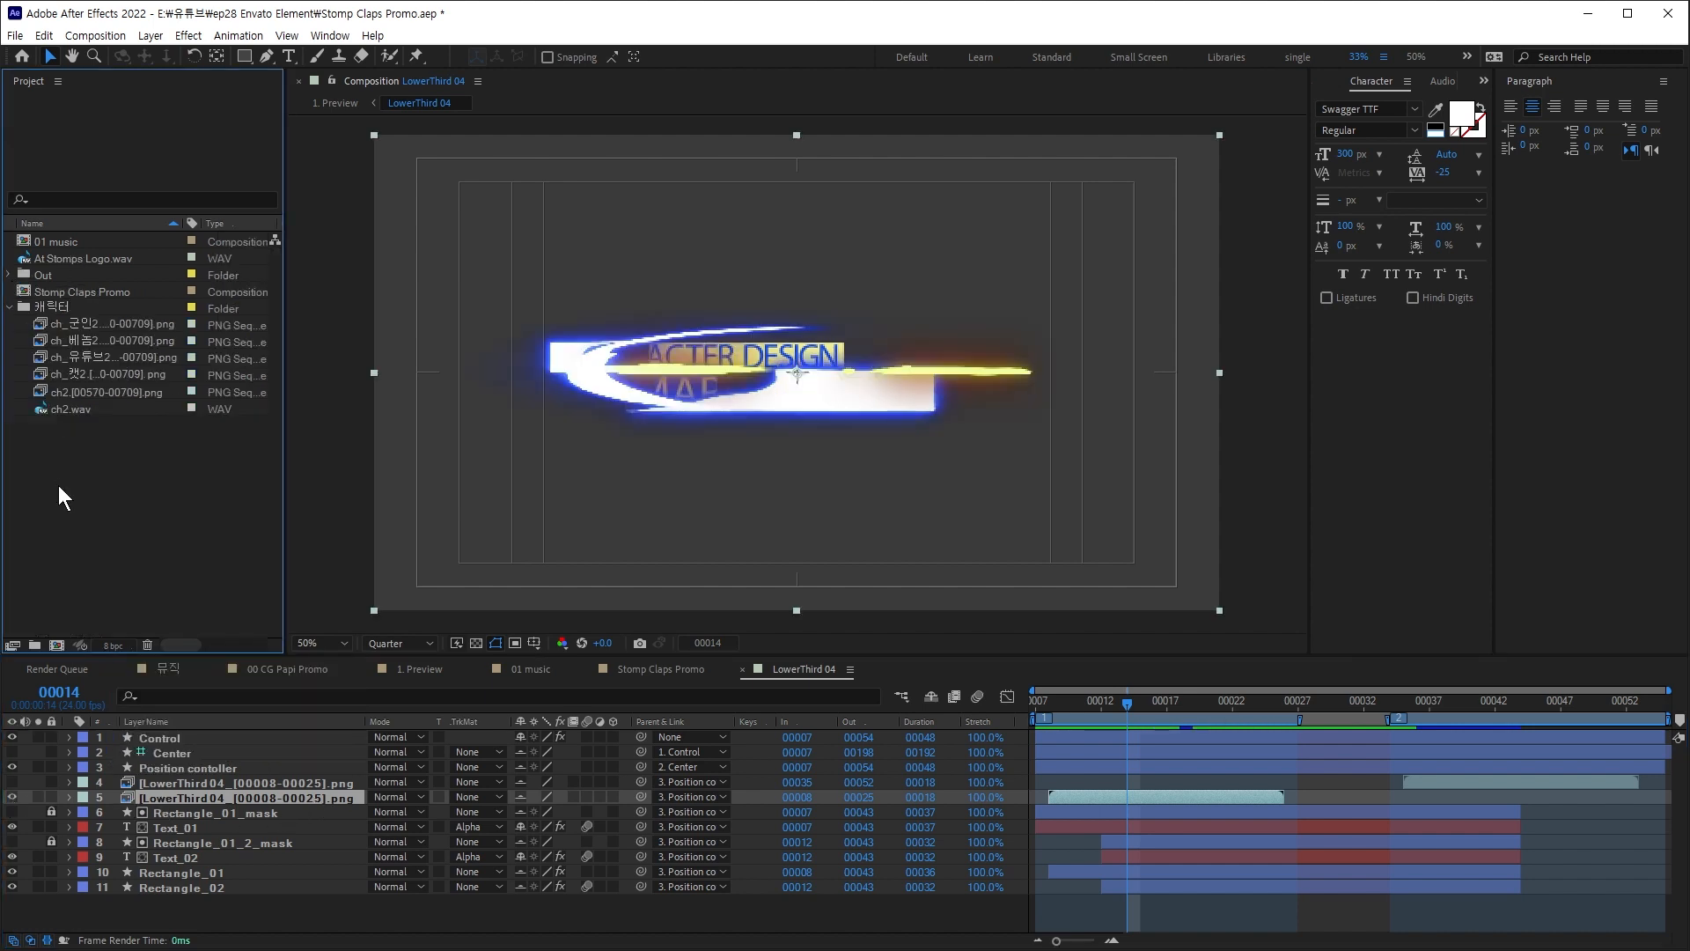
Step: Paste the copied LowerThird04 effect layer into the Stomp Claps Promo composition and set its blending mode to Add
double_click(88, 291)
key(ctrl+v)
drag(666, 705, 724, 732)
drag(753, 737, 768, 741)
key(Page_Up)
click(250, 738)
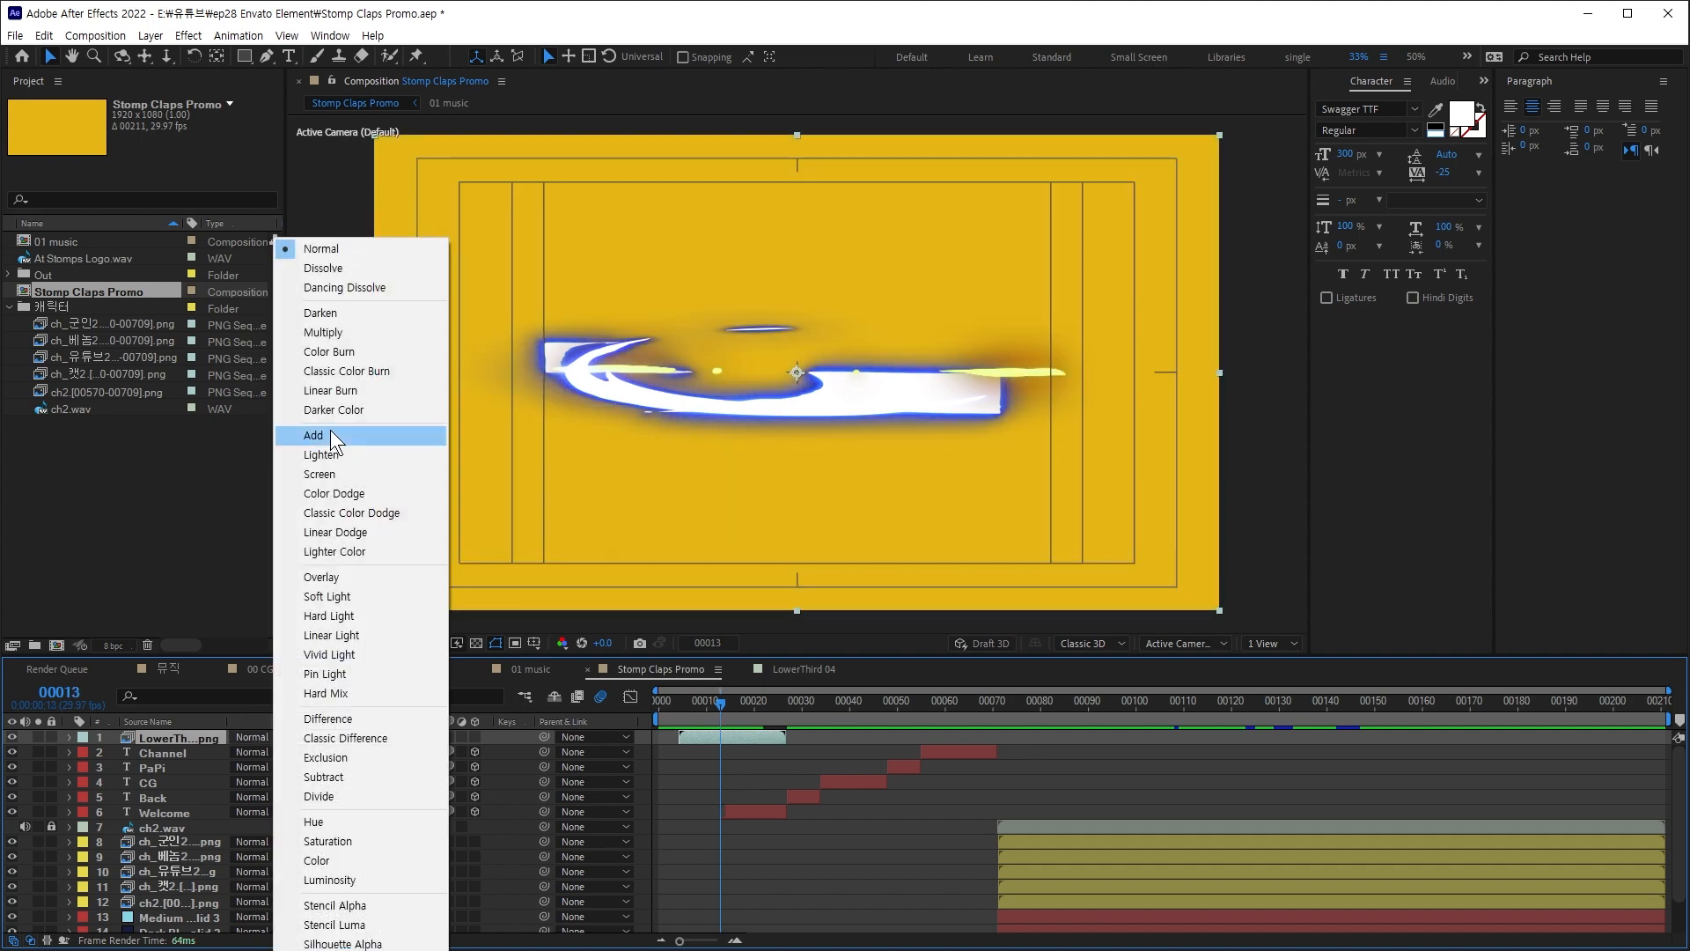
click(331, 435)
drag(719, 705, 762, 750)
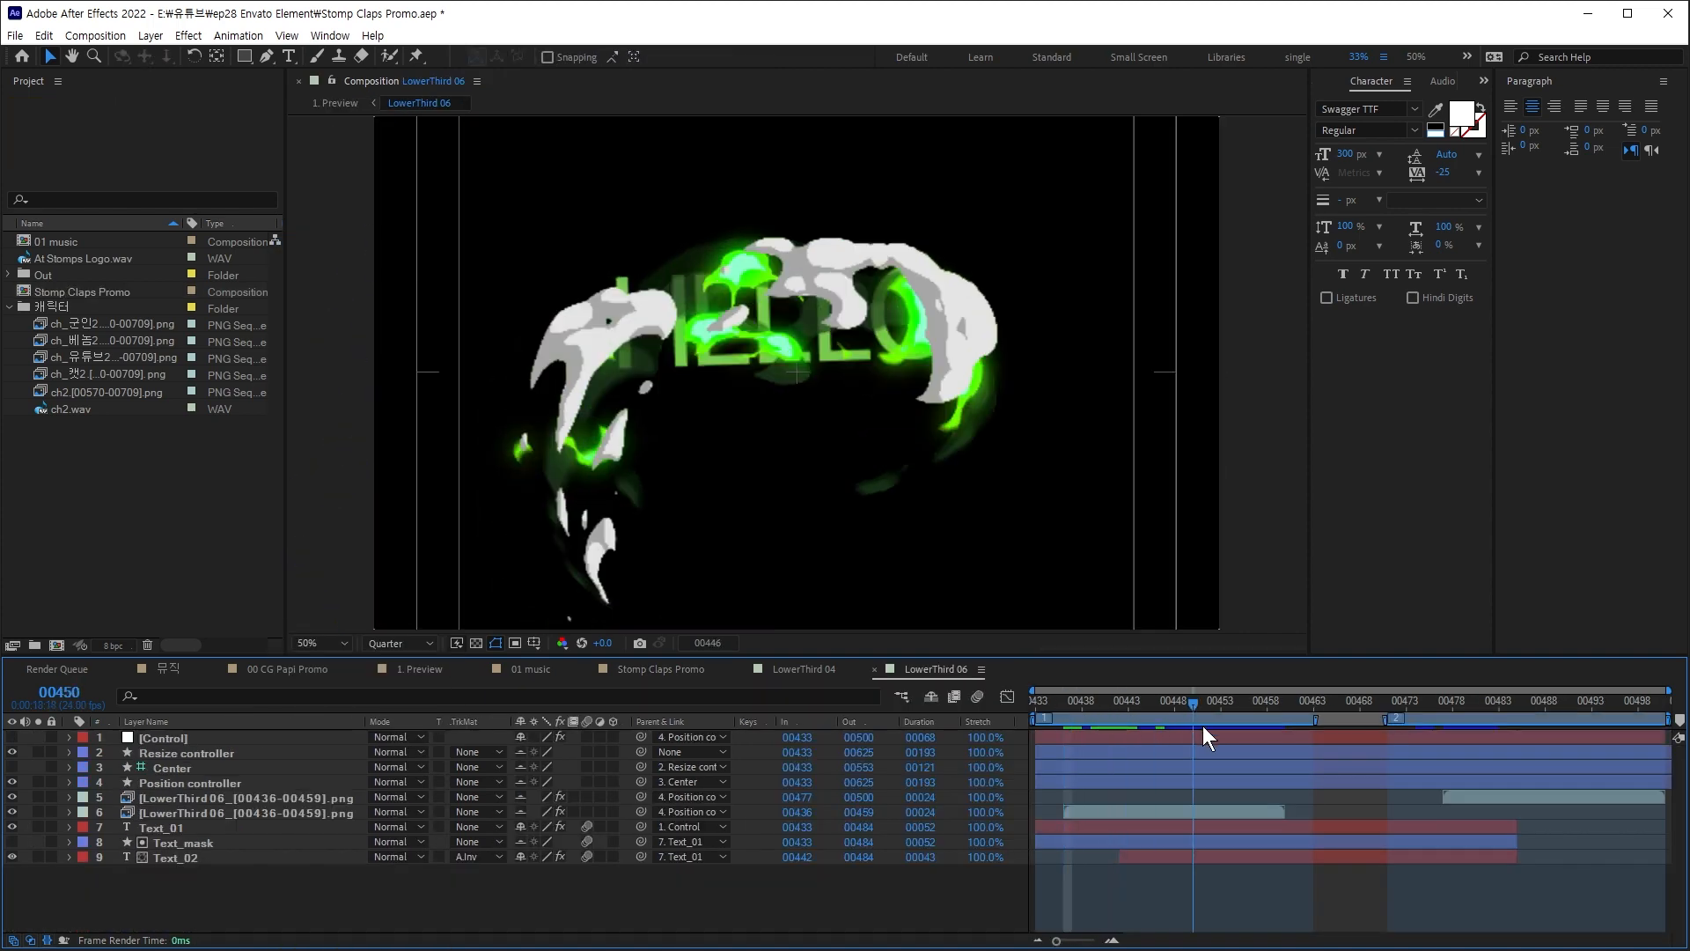
click(227, 796)
click(12, 811)
click(12, 811)
click(139, 811)
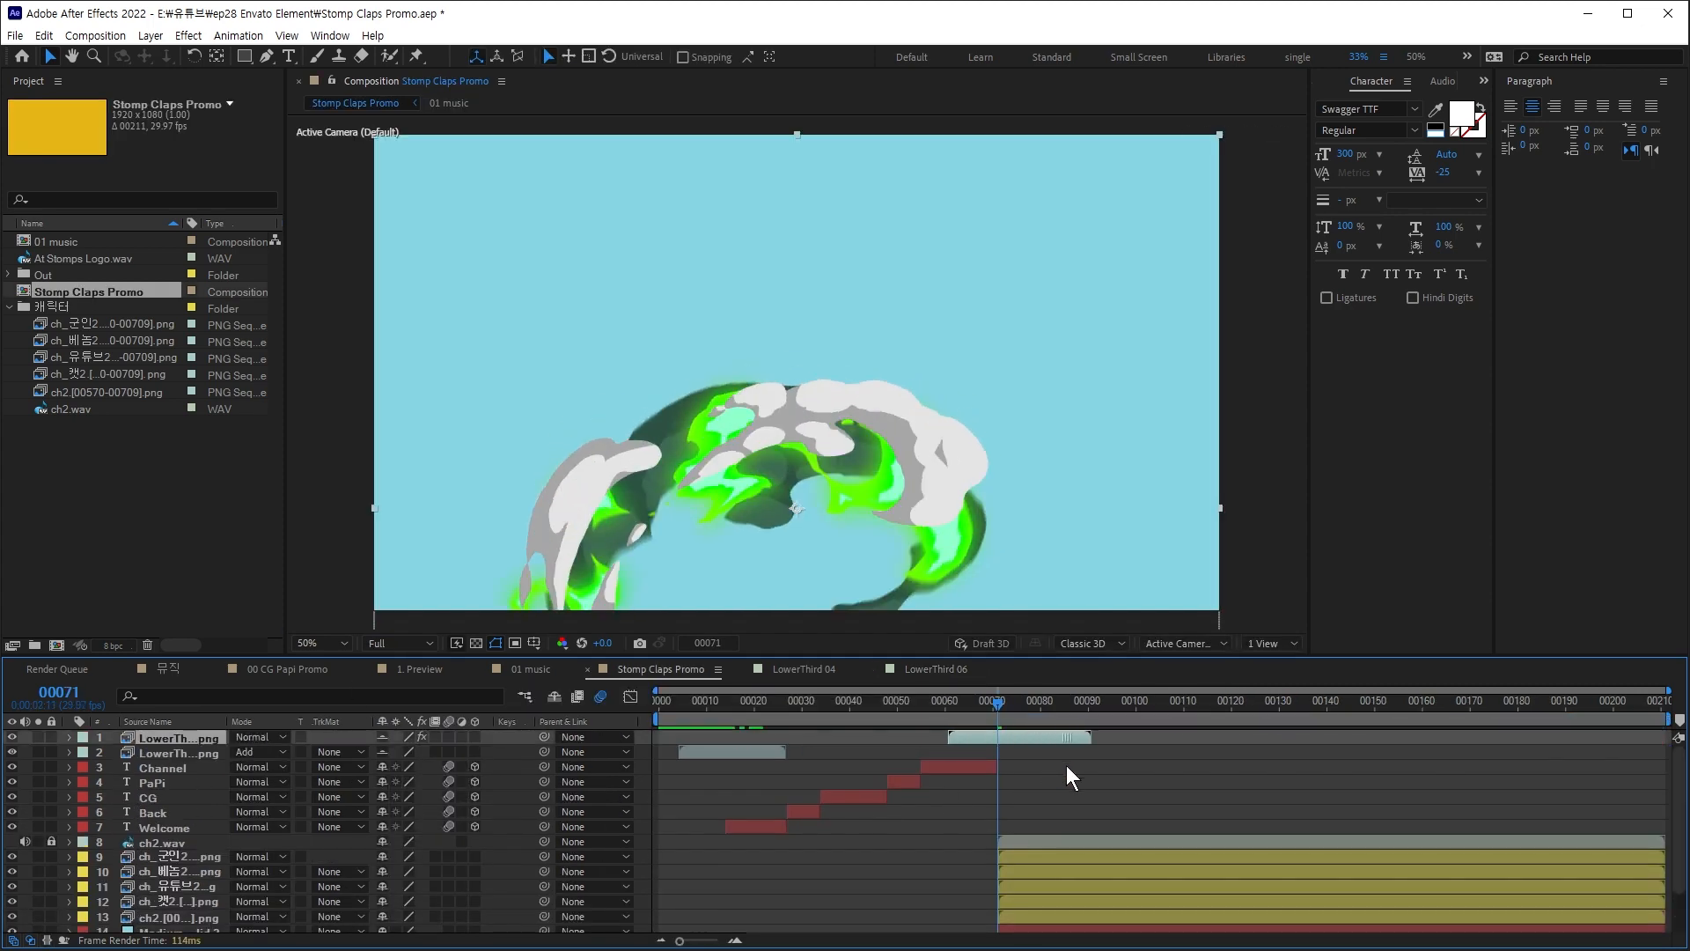
Step: Set the green smoke effect layer's position to 960.0,354.5 and its blending mode to Add
key(p)
drag(426, 752, 388, 753)
drag(999, 706, 974, 739)
drag(426, 753, 462, 753)
key(s)
key(p)
drag(1068, 706, 1079, 742)
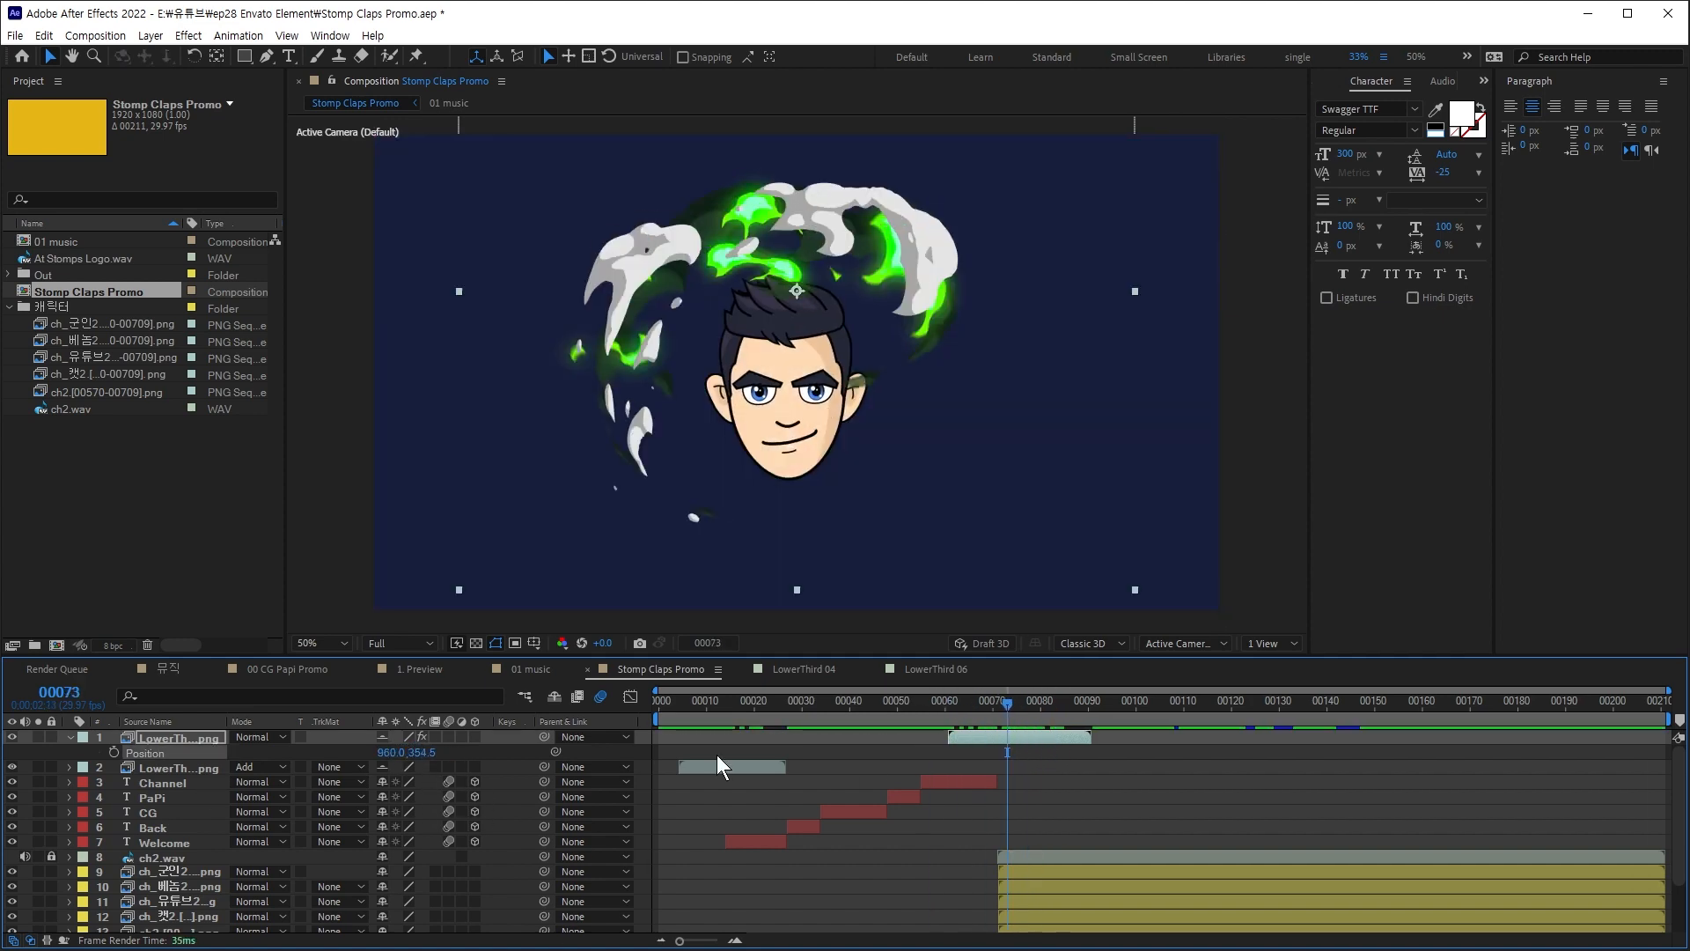
click(259, 737)
click(332, 446)
drag(1008, 705, 937, 729)
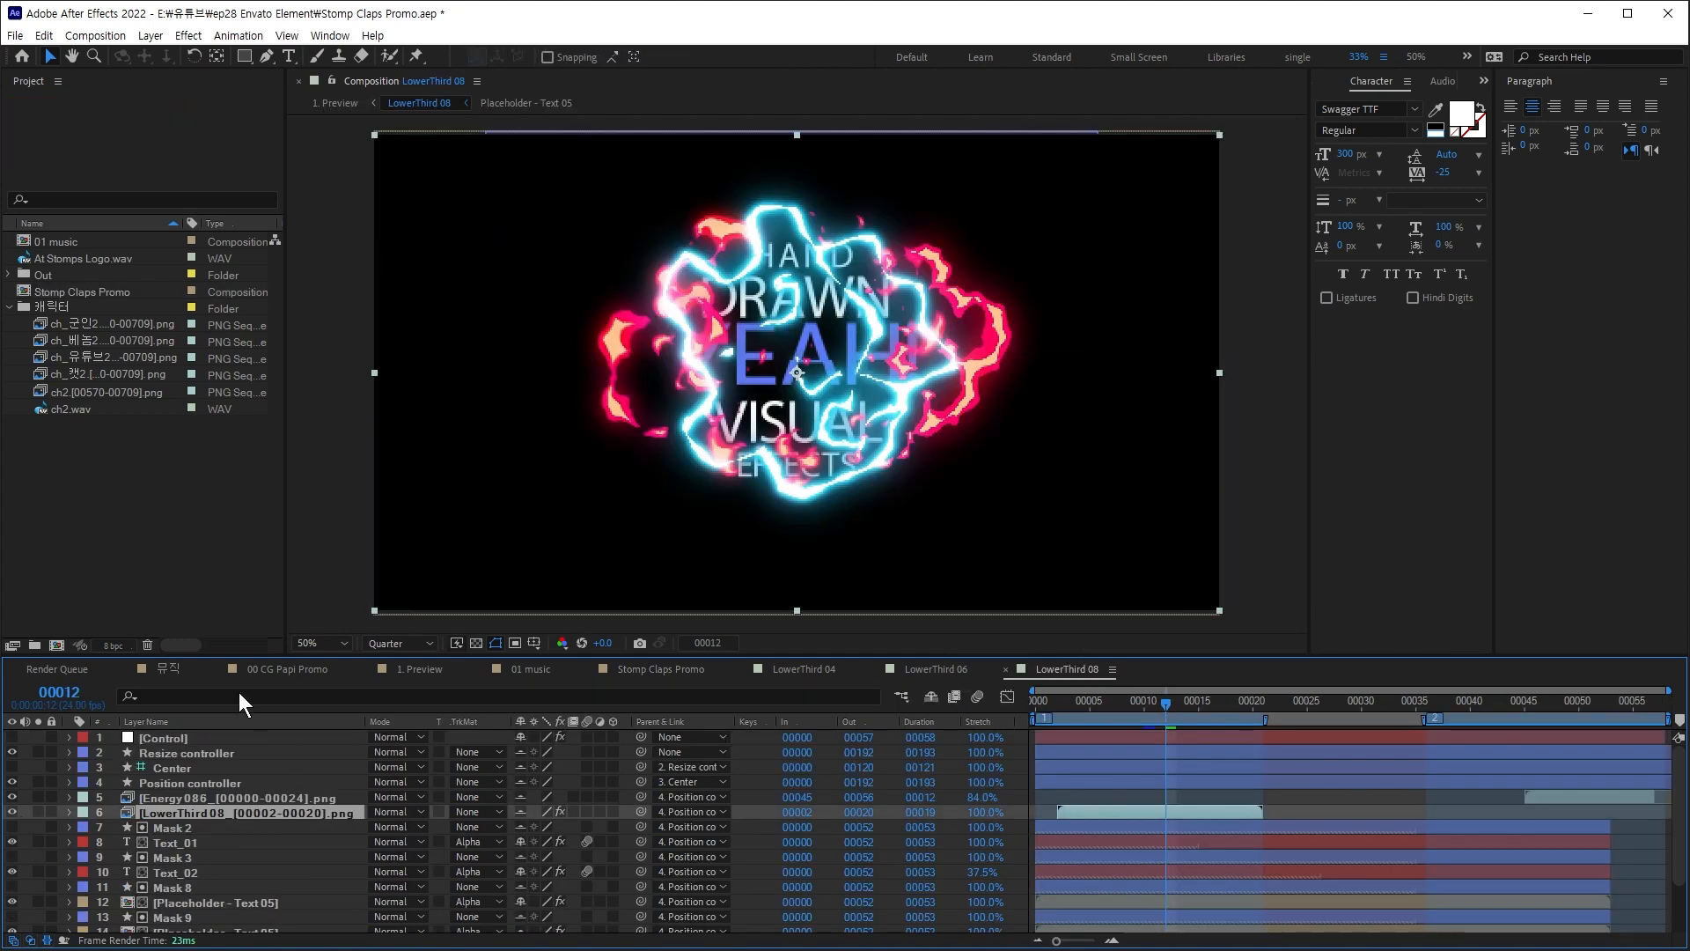
Step: Paste the LowerThird08 energy effect layer into Stomp Claps Promo and make it start at frame 152
click(636, 676)
drag(1639, 704, 1413, 729)
click(1476, 705)
key(alt+Page_Down)
key(alt+Page_Down)
key(alt+Page_Down)
key(alt+Page_Down)
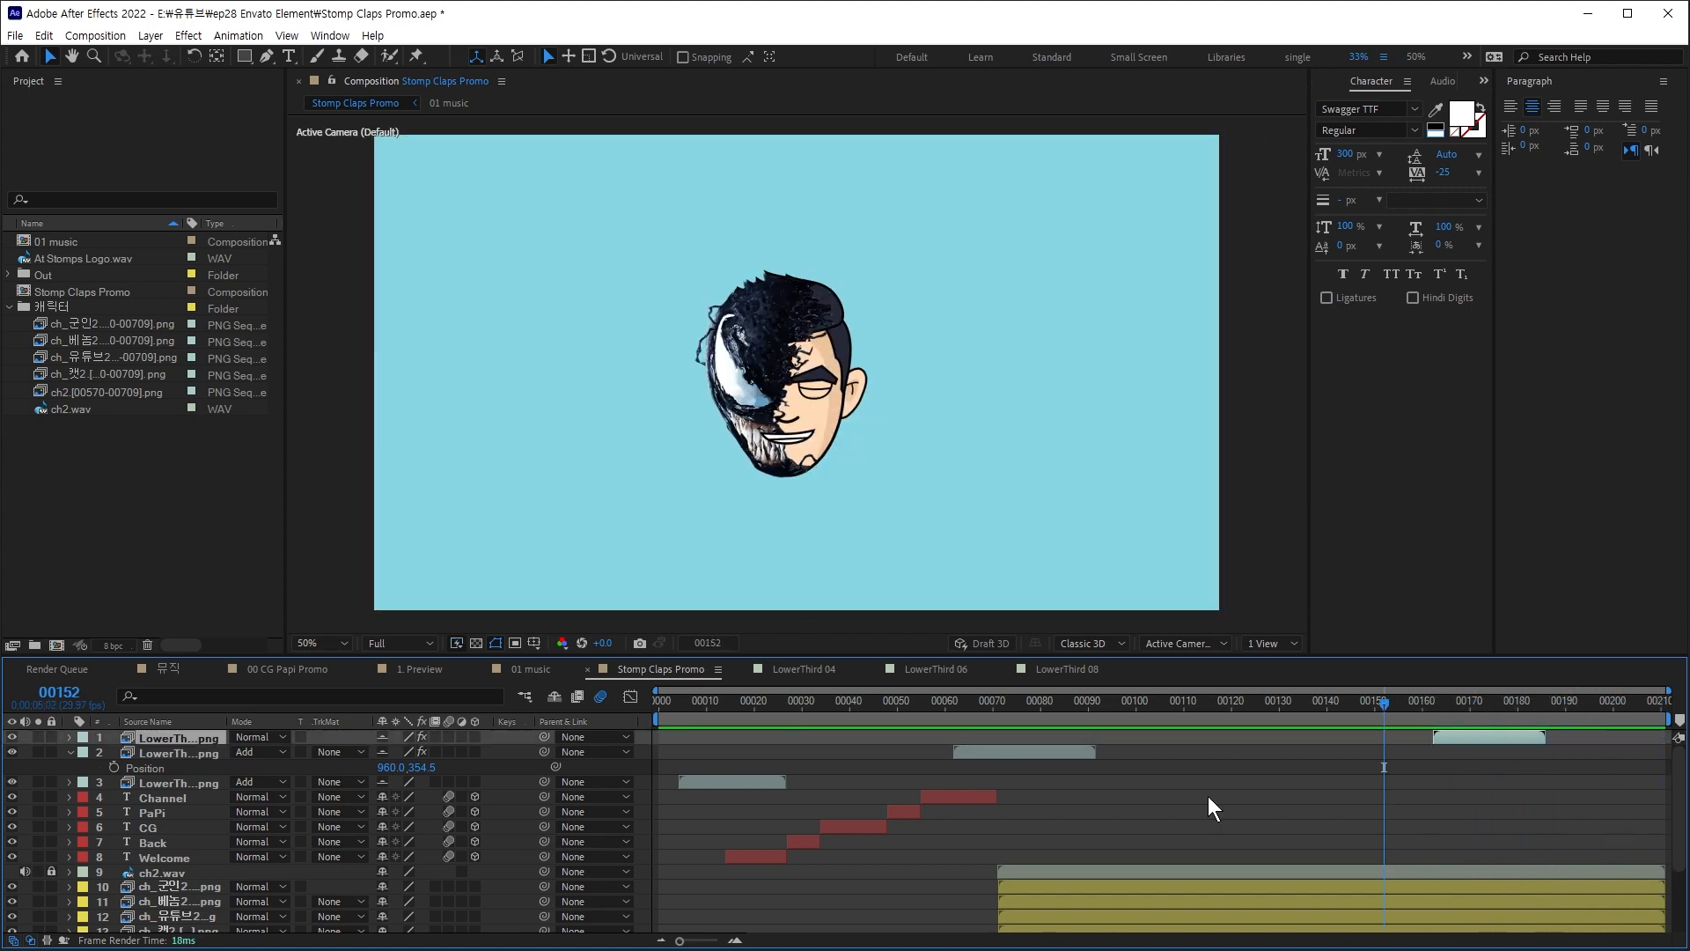
key([)
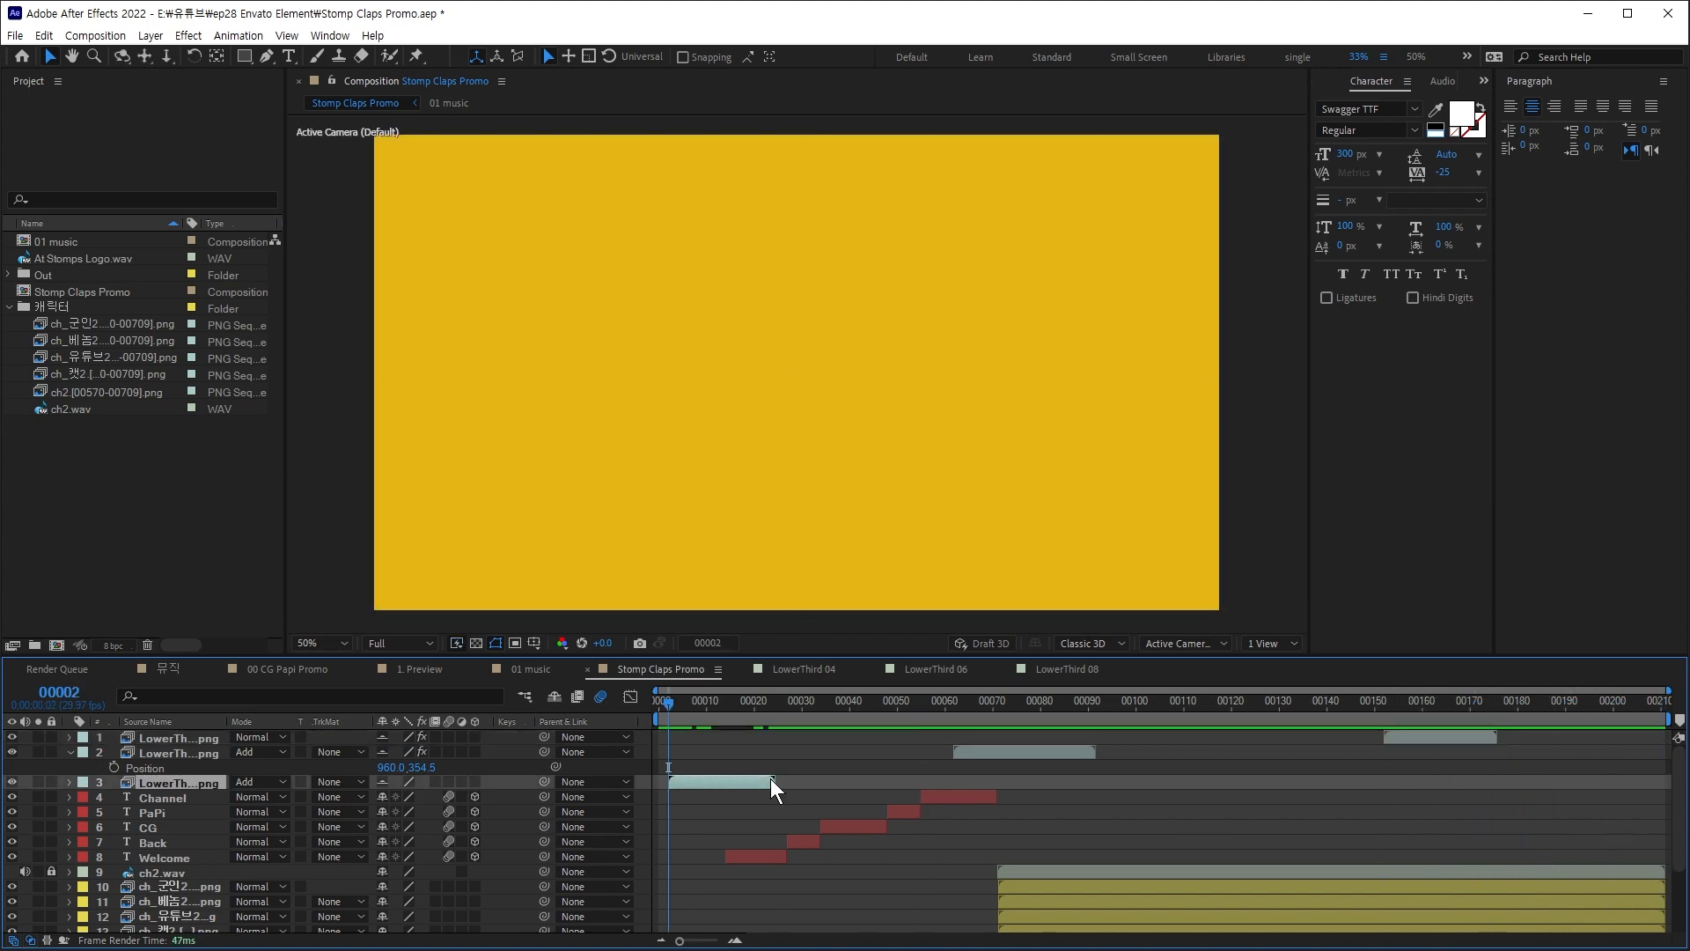
Step: Retime the pasted LowerThird effect layers to start at frames 2, about 65 and about 163, and play back the composition
drag(1089, 706, 939, 706)
click(995, 574)
key([)
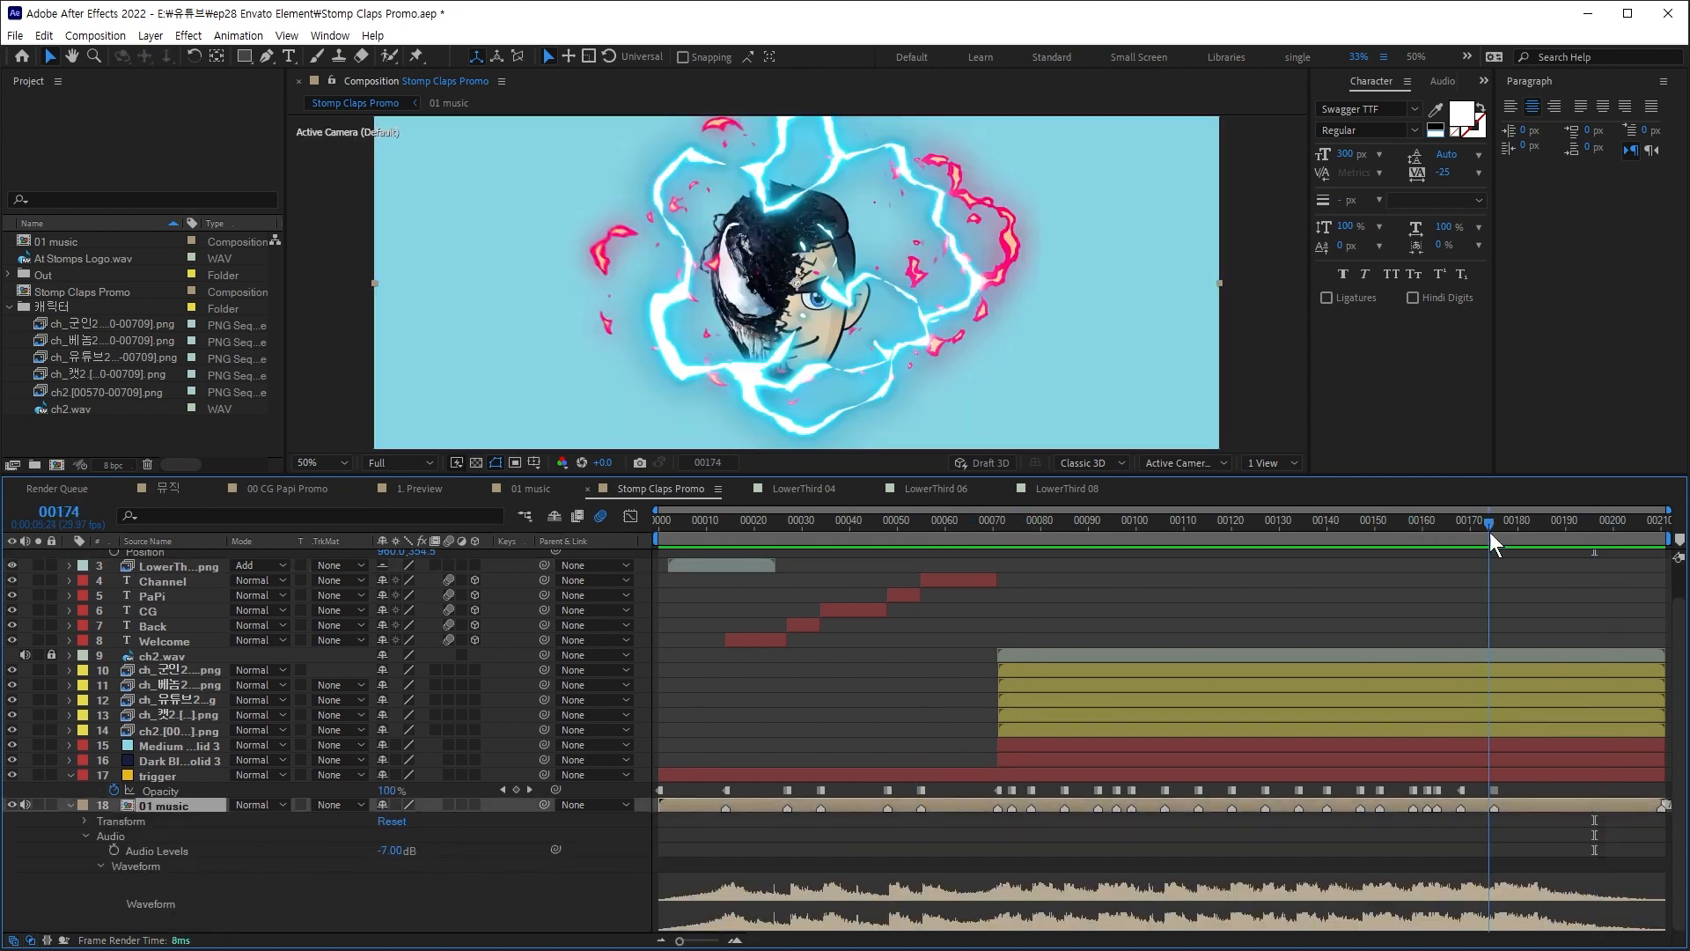
key(space)
scroll(1444, 550, up, 2)
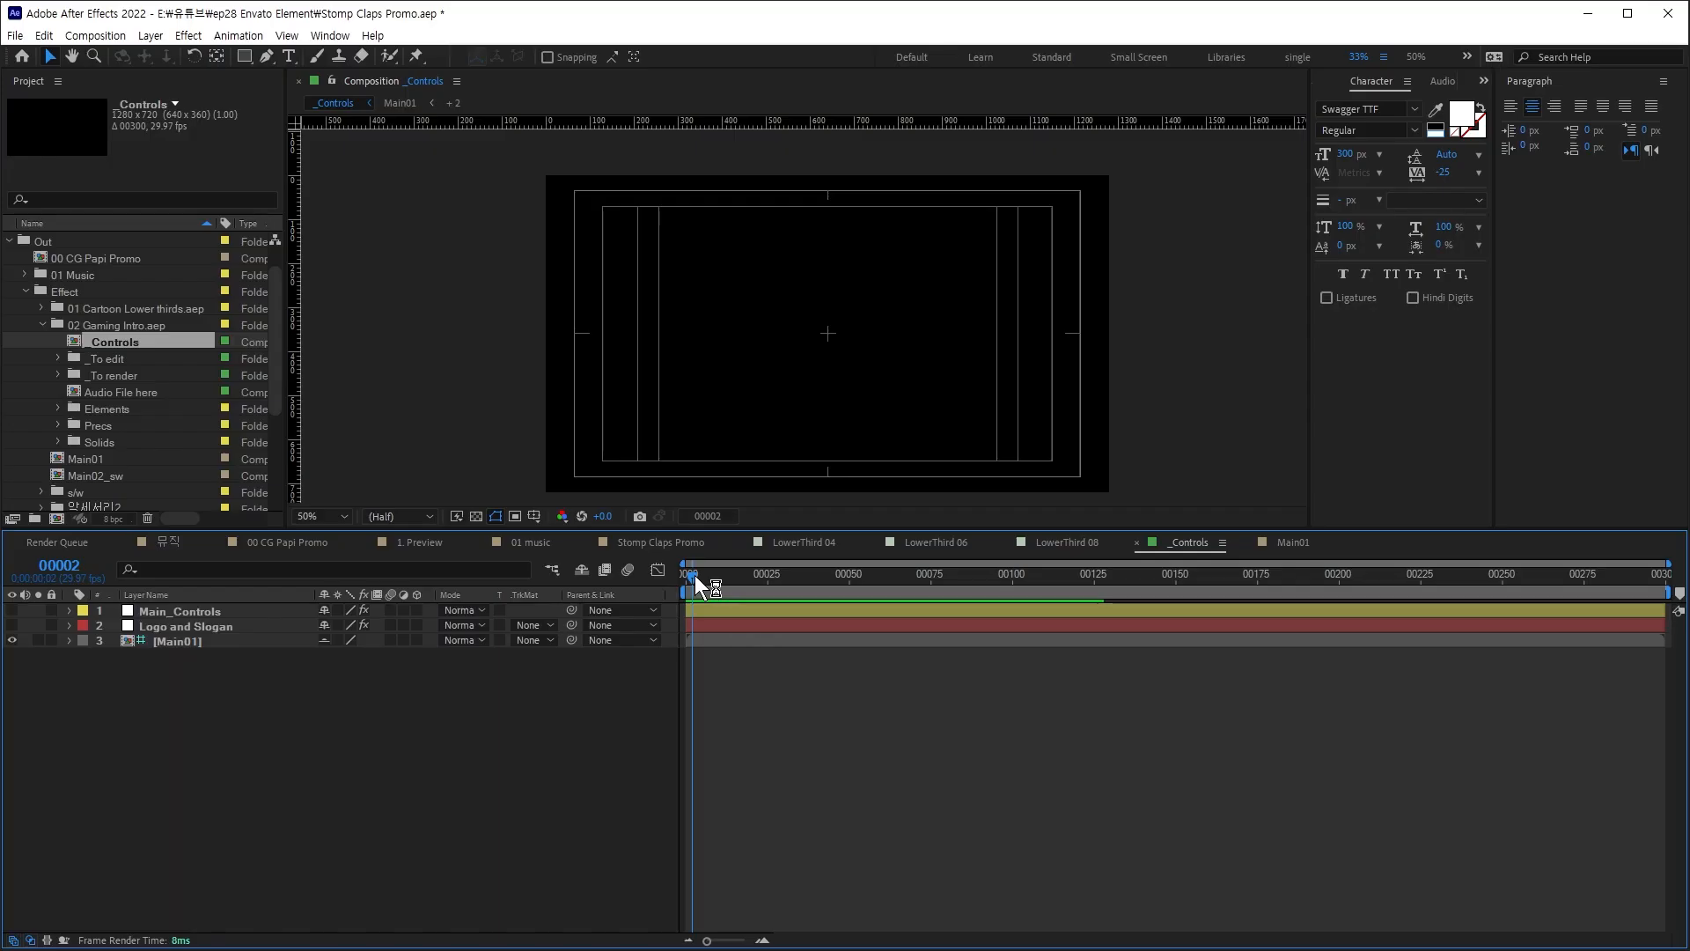
Step: Scrub through the _Controls composition and open Main01 from it to inspect the shape animation
drag(694, 574, 865, 585)
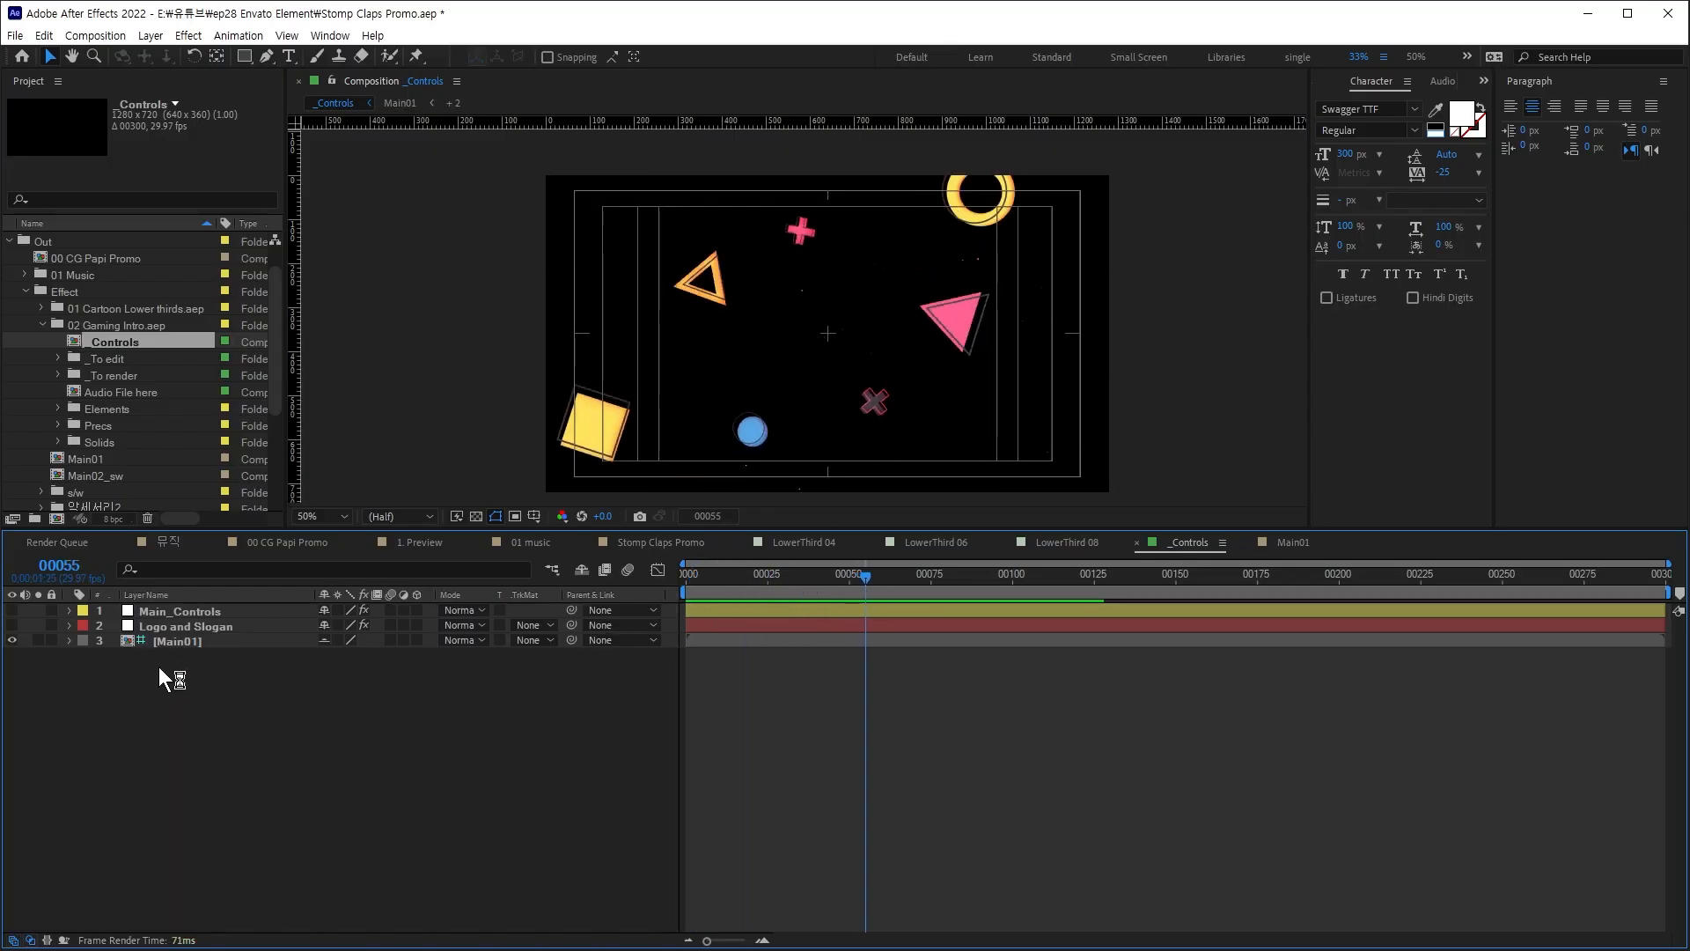
click(495, 516)
click(581, 536)
double_click(177, 642)
mouse_move(874, 588)
mouse_down()
mouse_move(759, 589)
mouse_move(888, 617)
mouse_up()
Step: Examine the Scale keyframes of the Main Circle and shapes layers in Main01
click(838, 640)
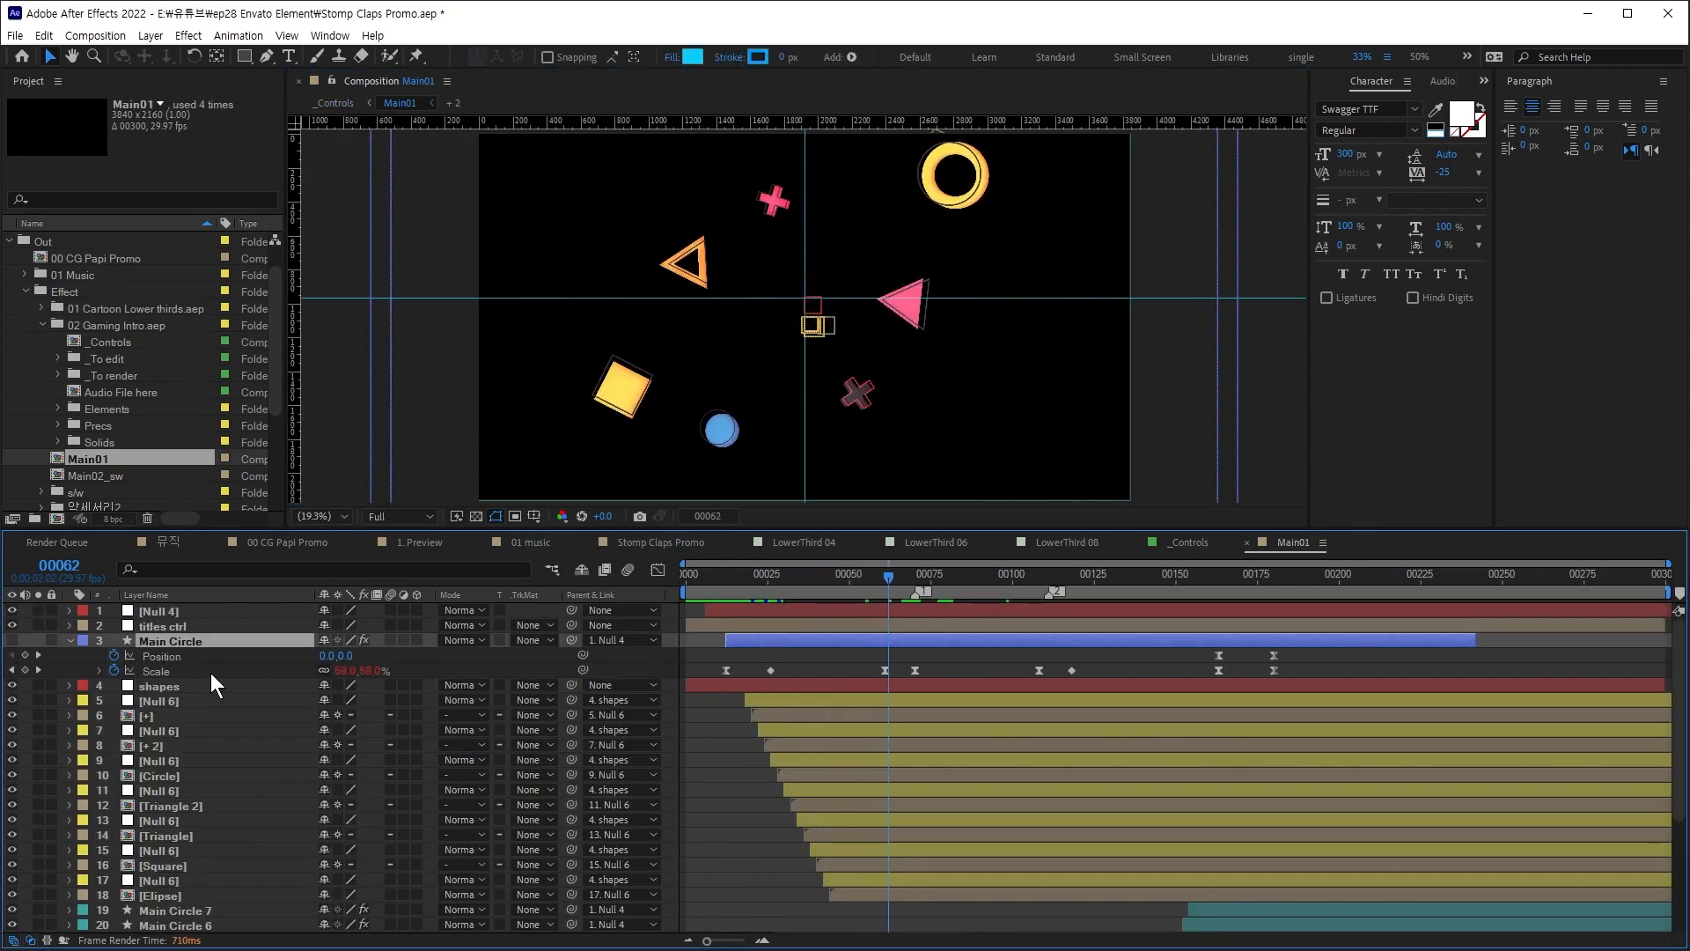
click(38, 670)
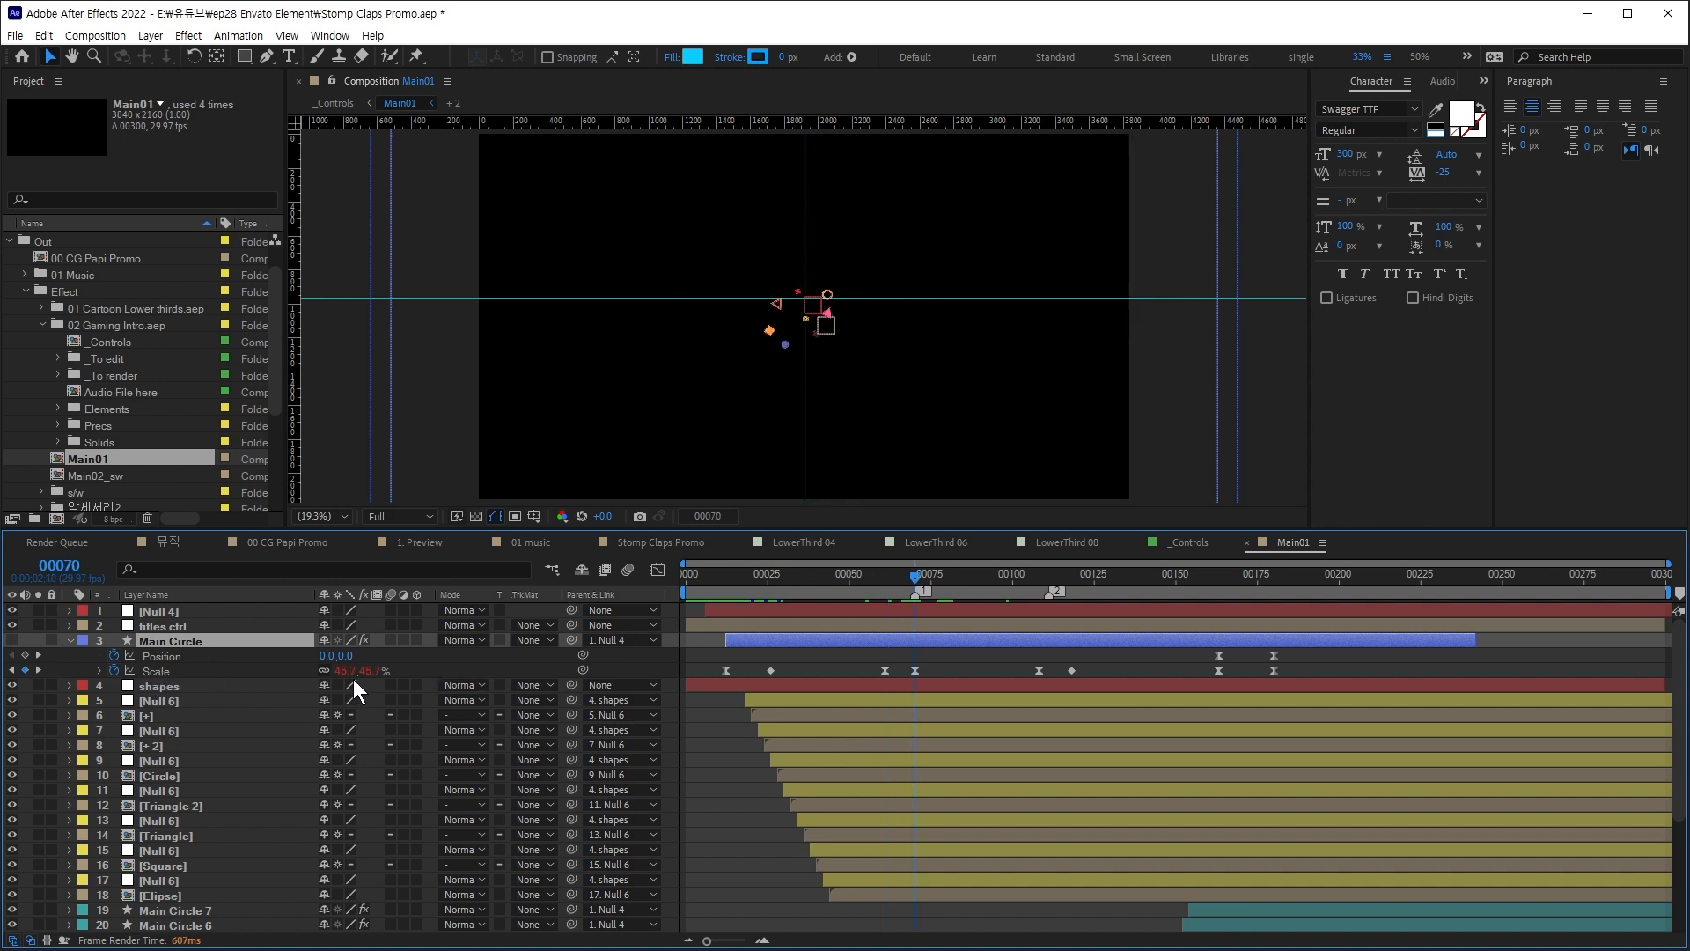
click(12, 671)
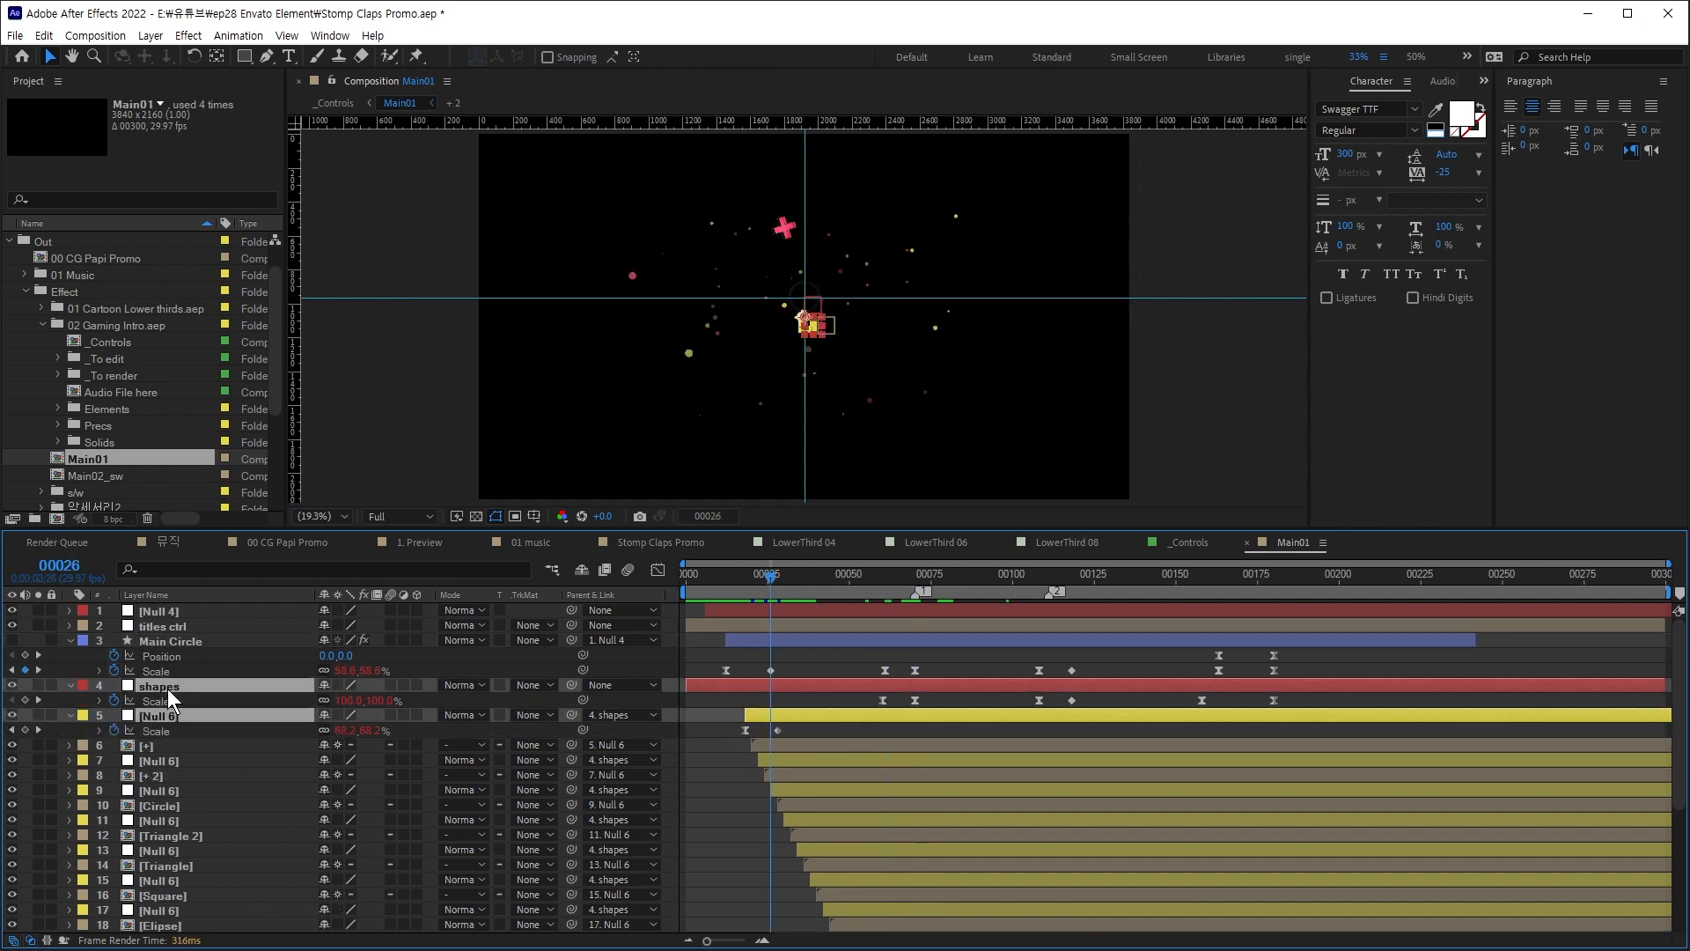
click(166, 687)
click(885, 589)
click(38, 701)
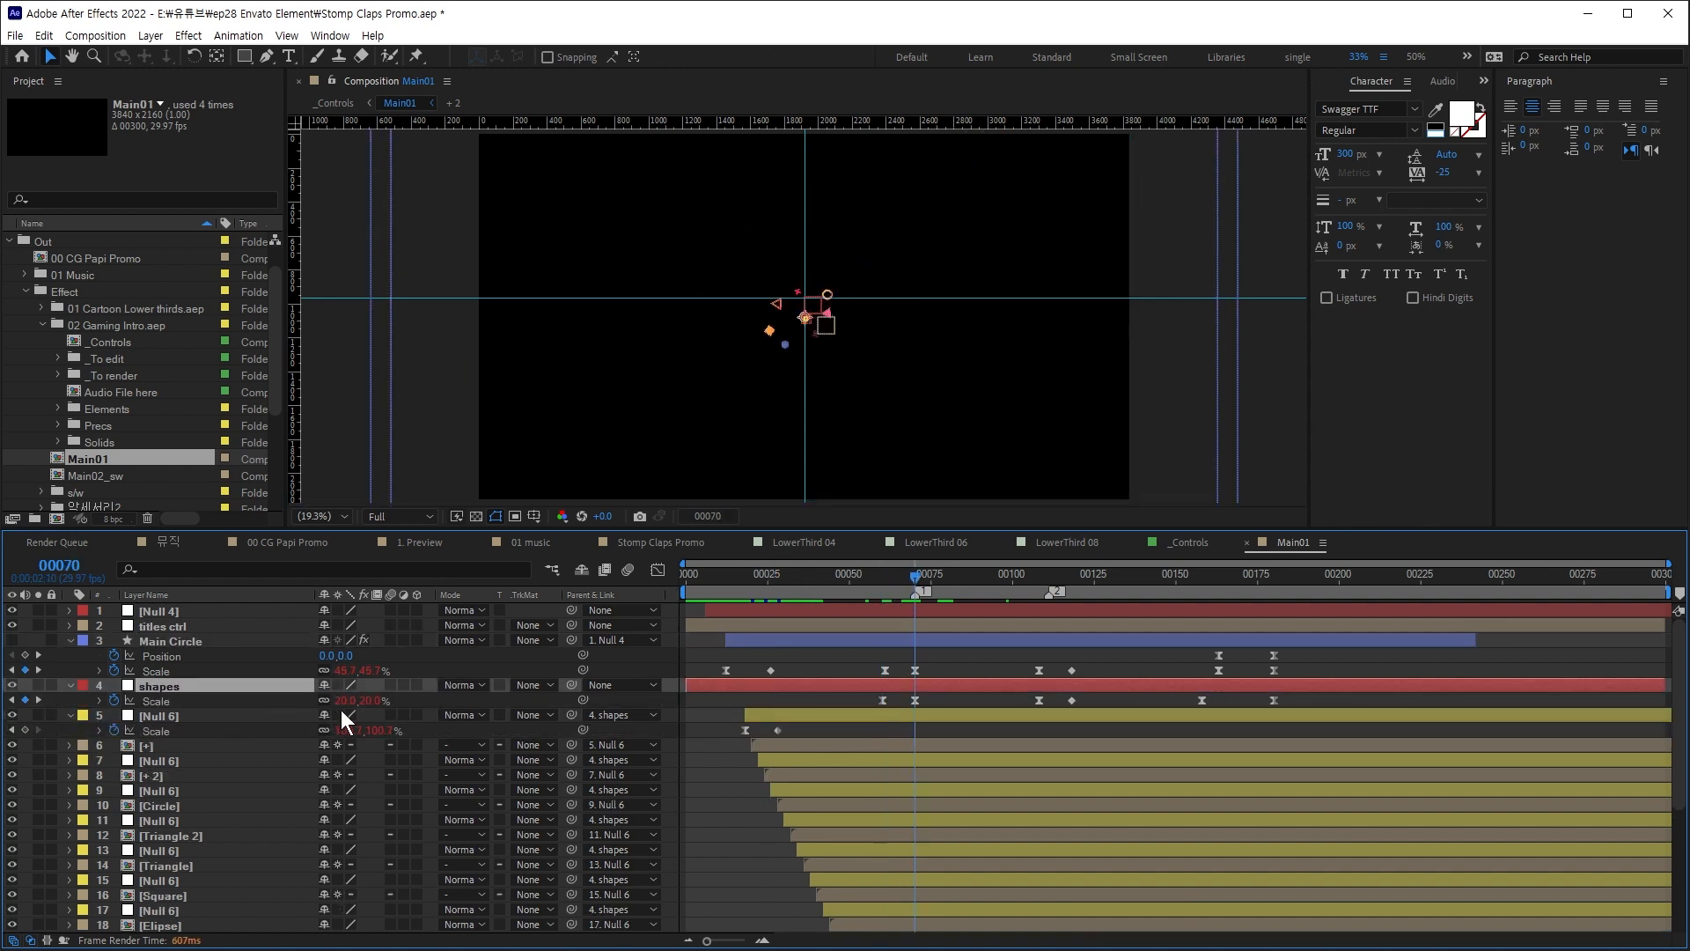
click(955, 704)
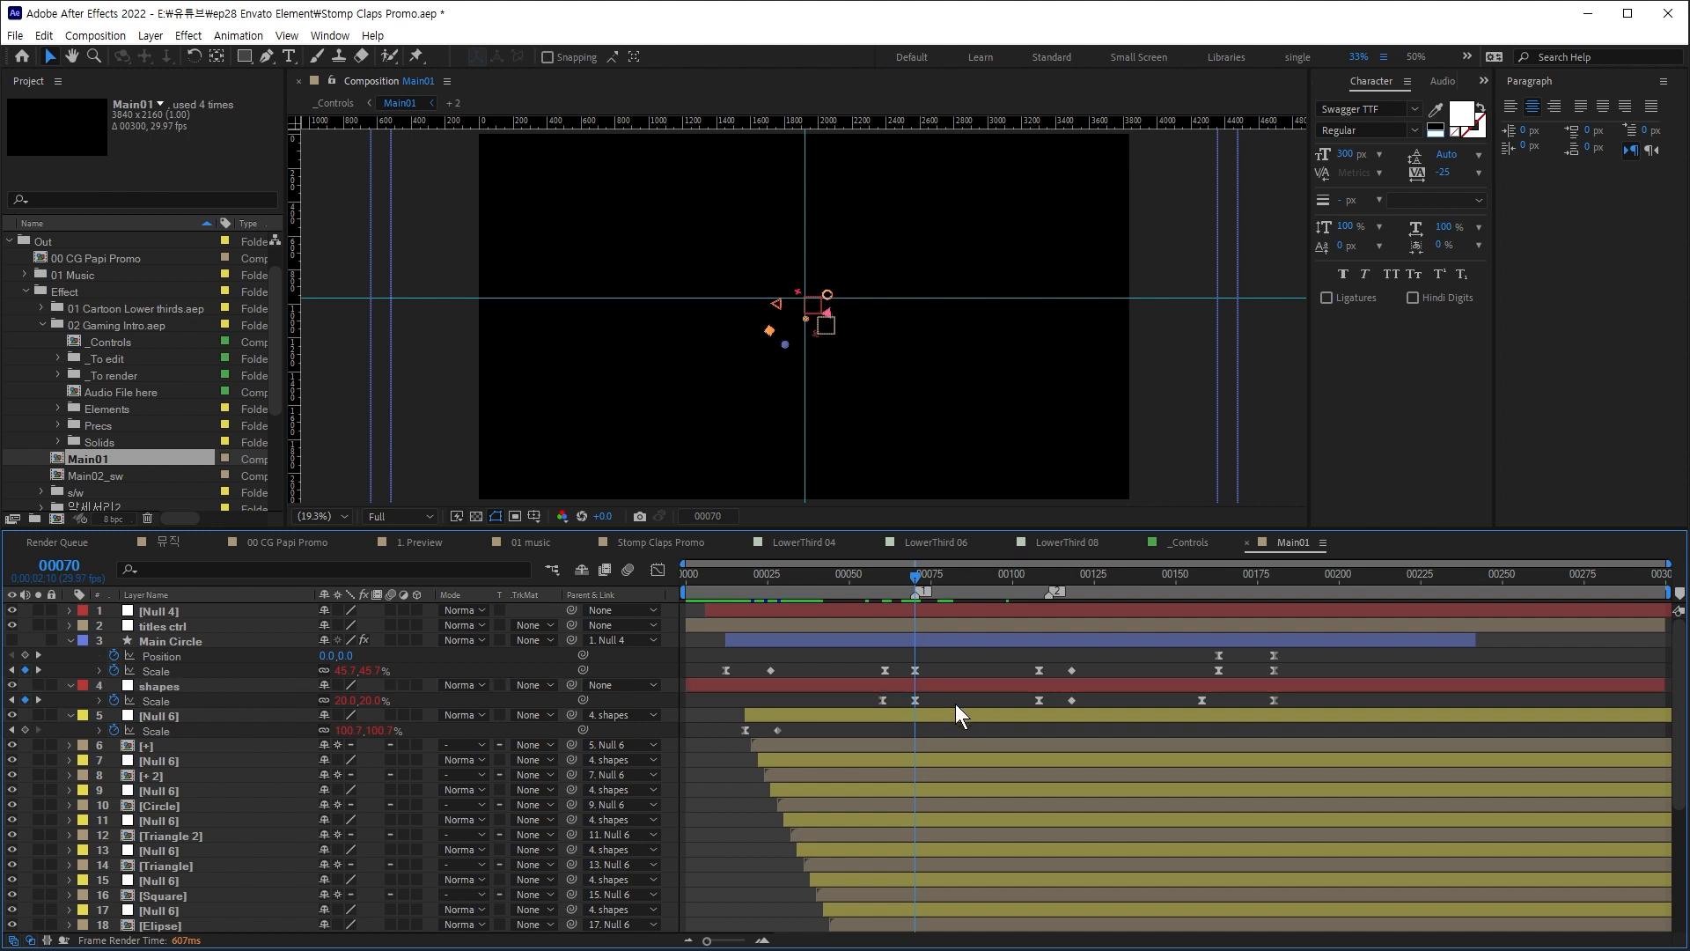
Step: Add the Main01 composition to Stomp Claps Promo and set its scale to 40%
click(661, 543)
drag(91, 461, 208, 612)
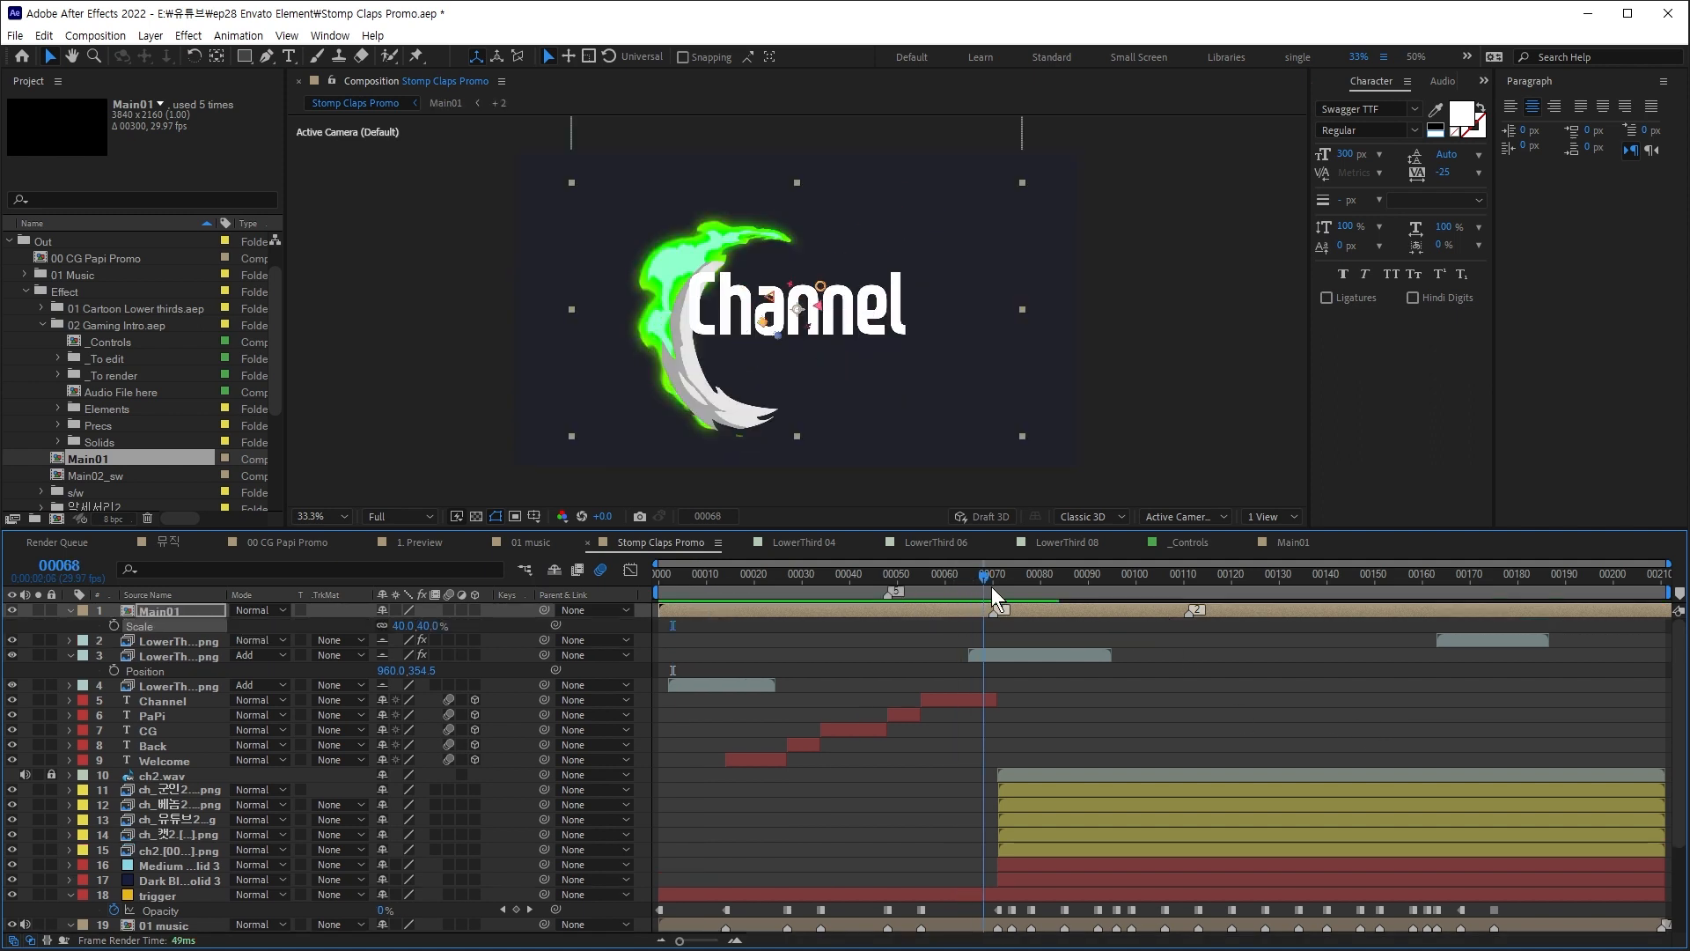
drag(988, 585, 996, 582)
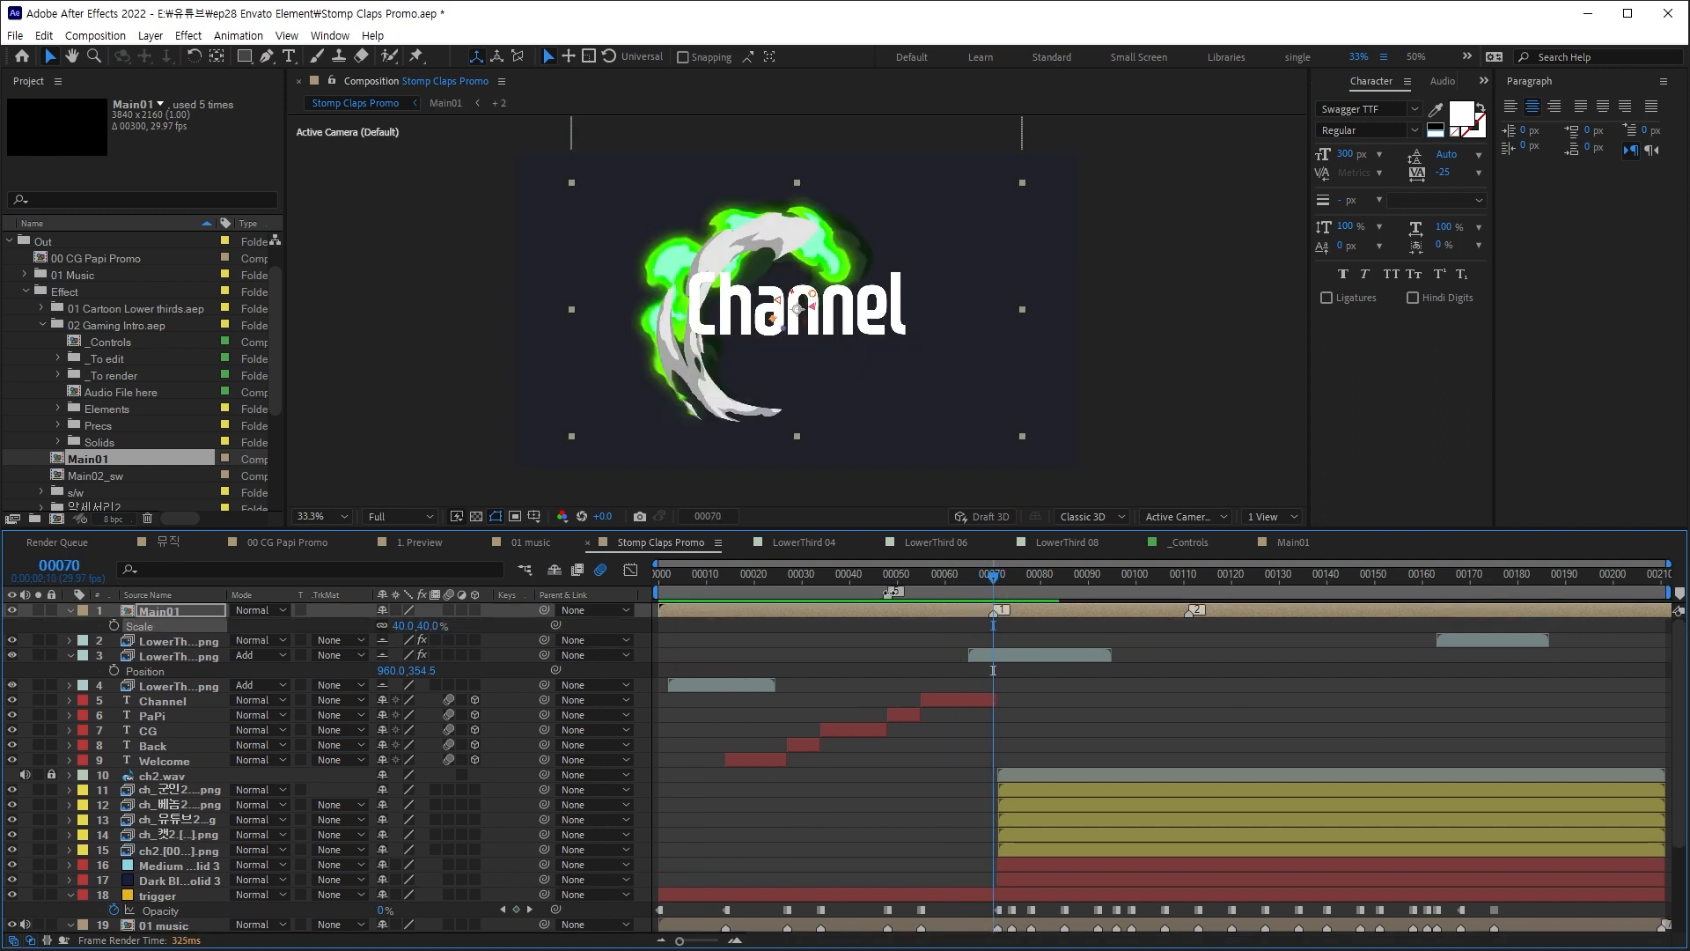
Step: Trim the end of Main01 to about frame 75, move it beneath the character layers, and play back the result
key(alt+bracketright)
drag(160, 625, 230, 853)
key(space)
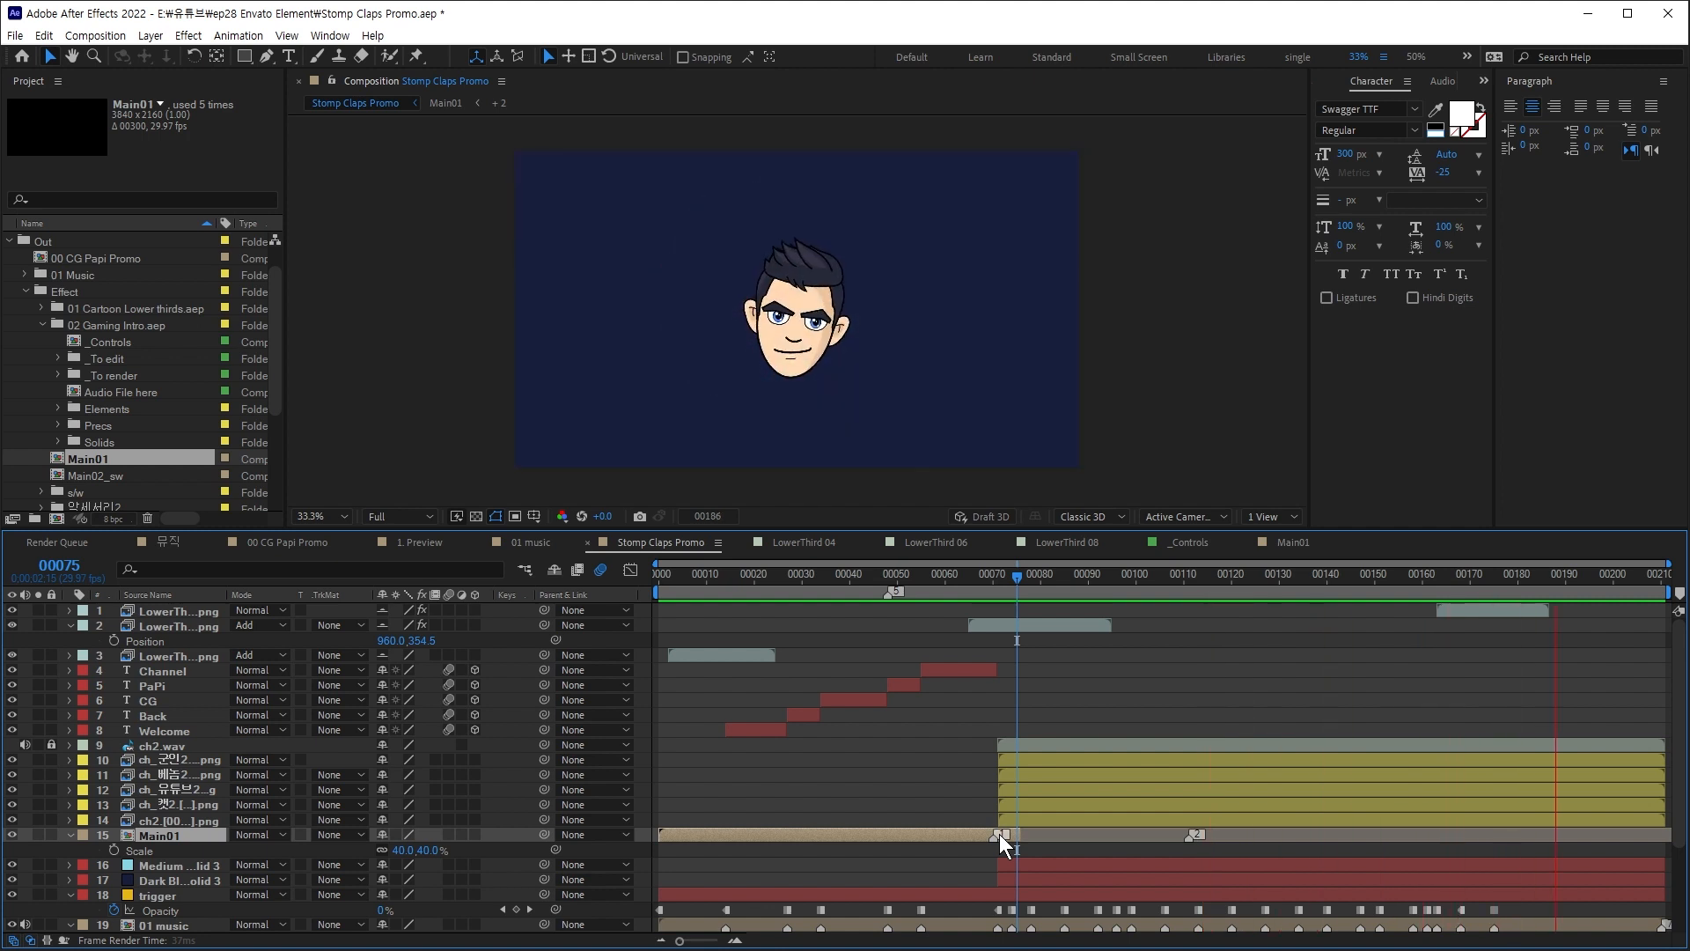
key(space)
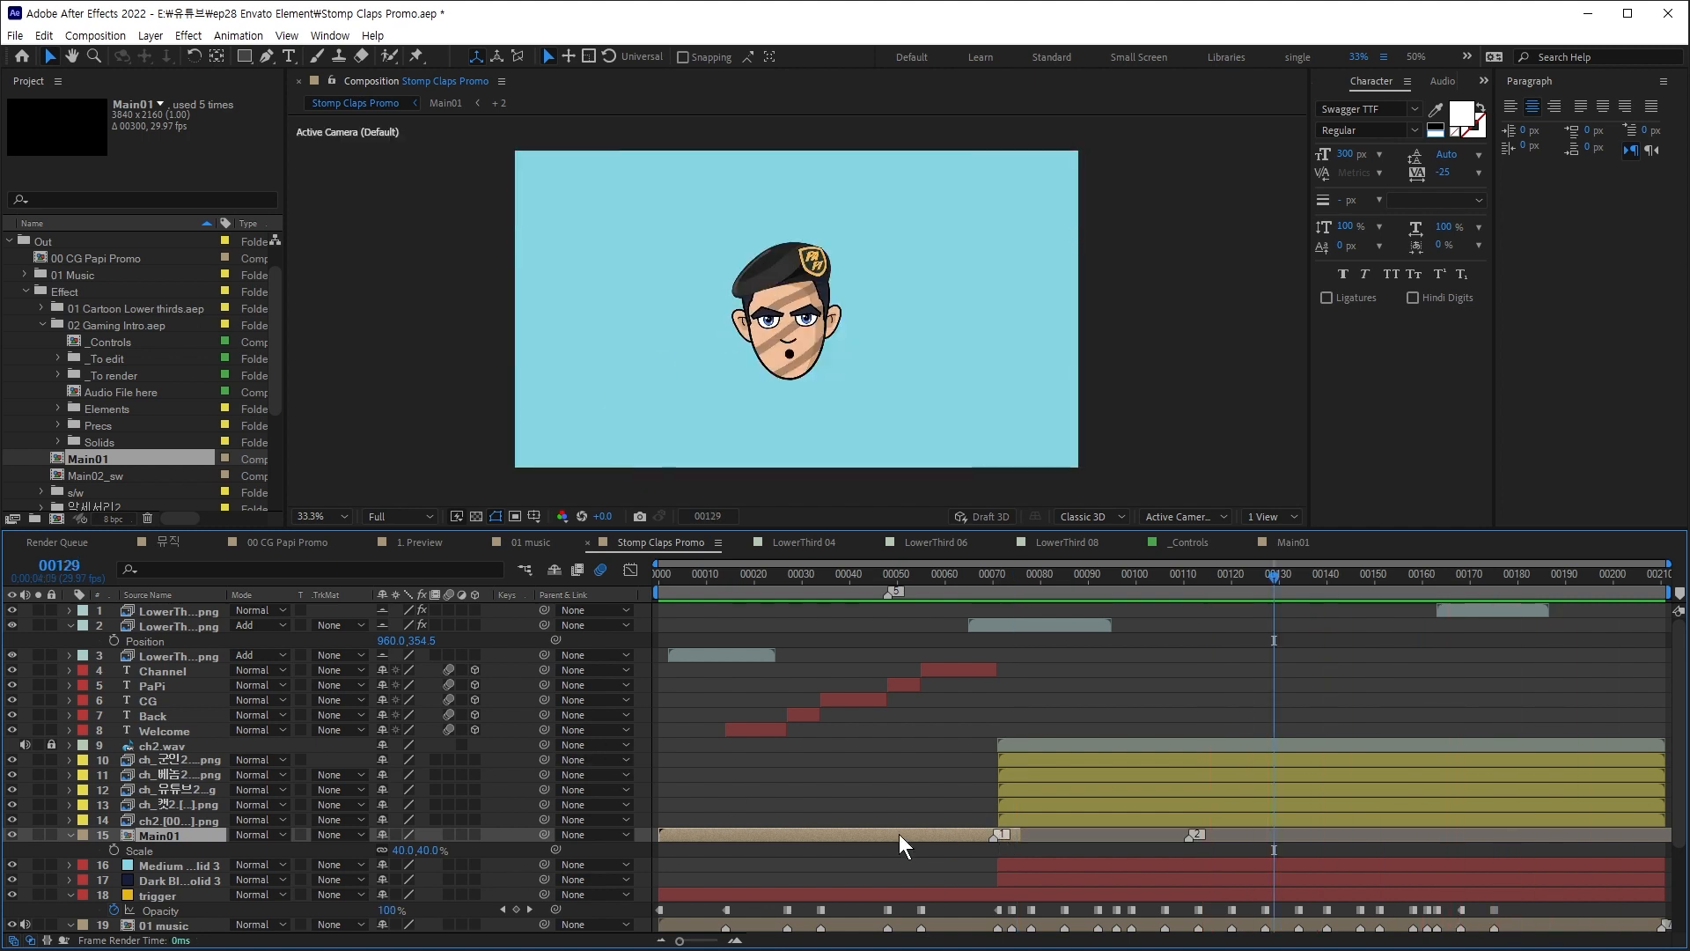
Step: Duplicate Main01, shift the copy to start at about frame 90, and set the scale of both layers to 50%
key(ctrl+d)
drag(906, 832, 1434, 832)
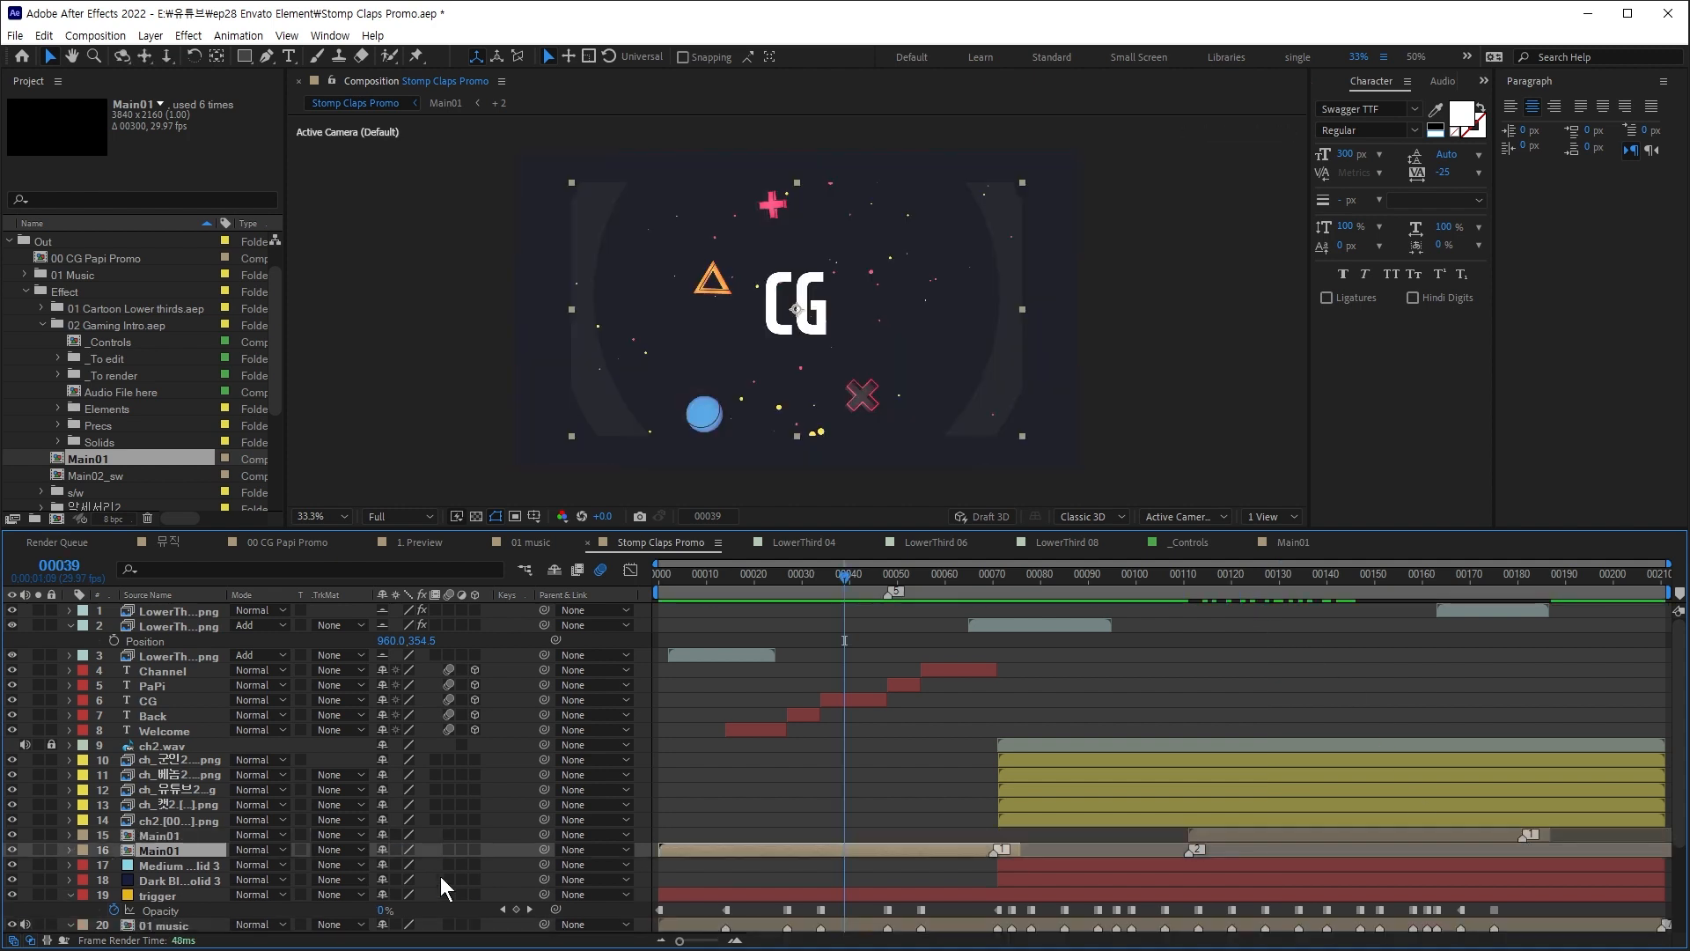
key(s)
drag(394, 865, 404, 864)
click(1265, 835)
key(s)
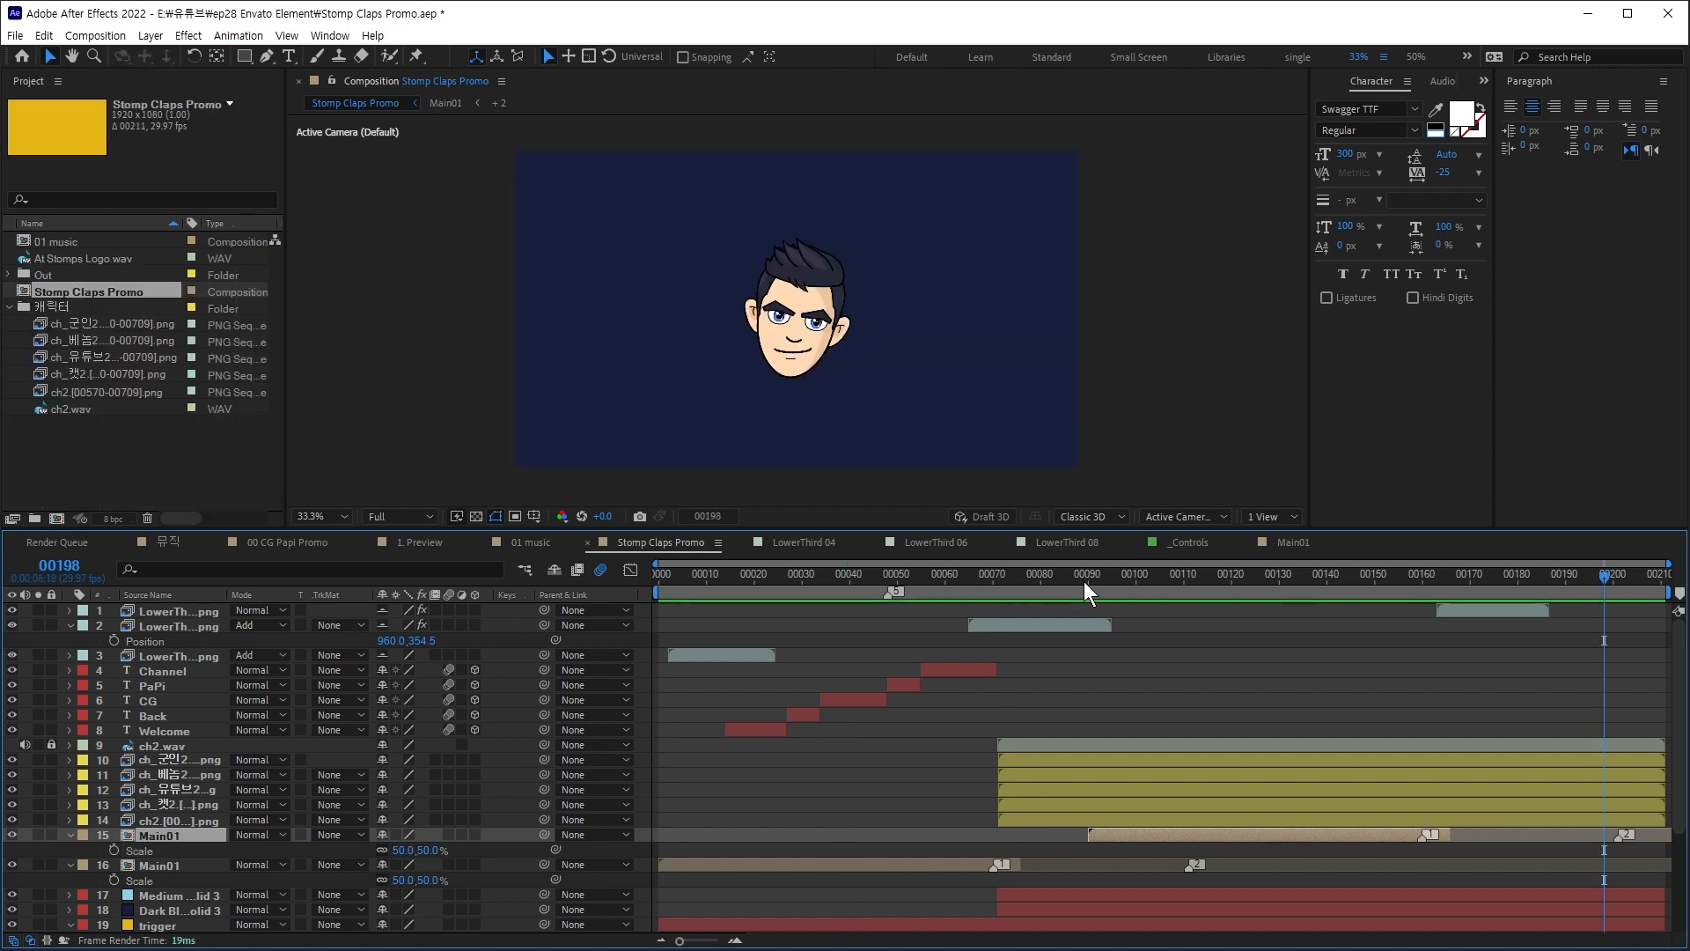
drag(1085, 581, 1331, 656)
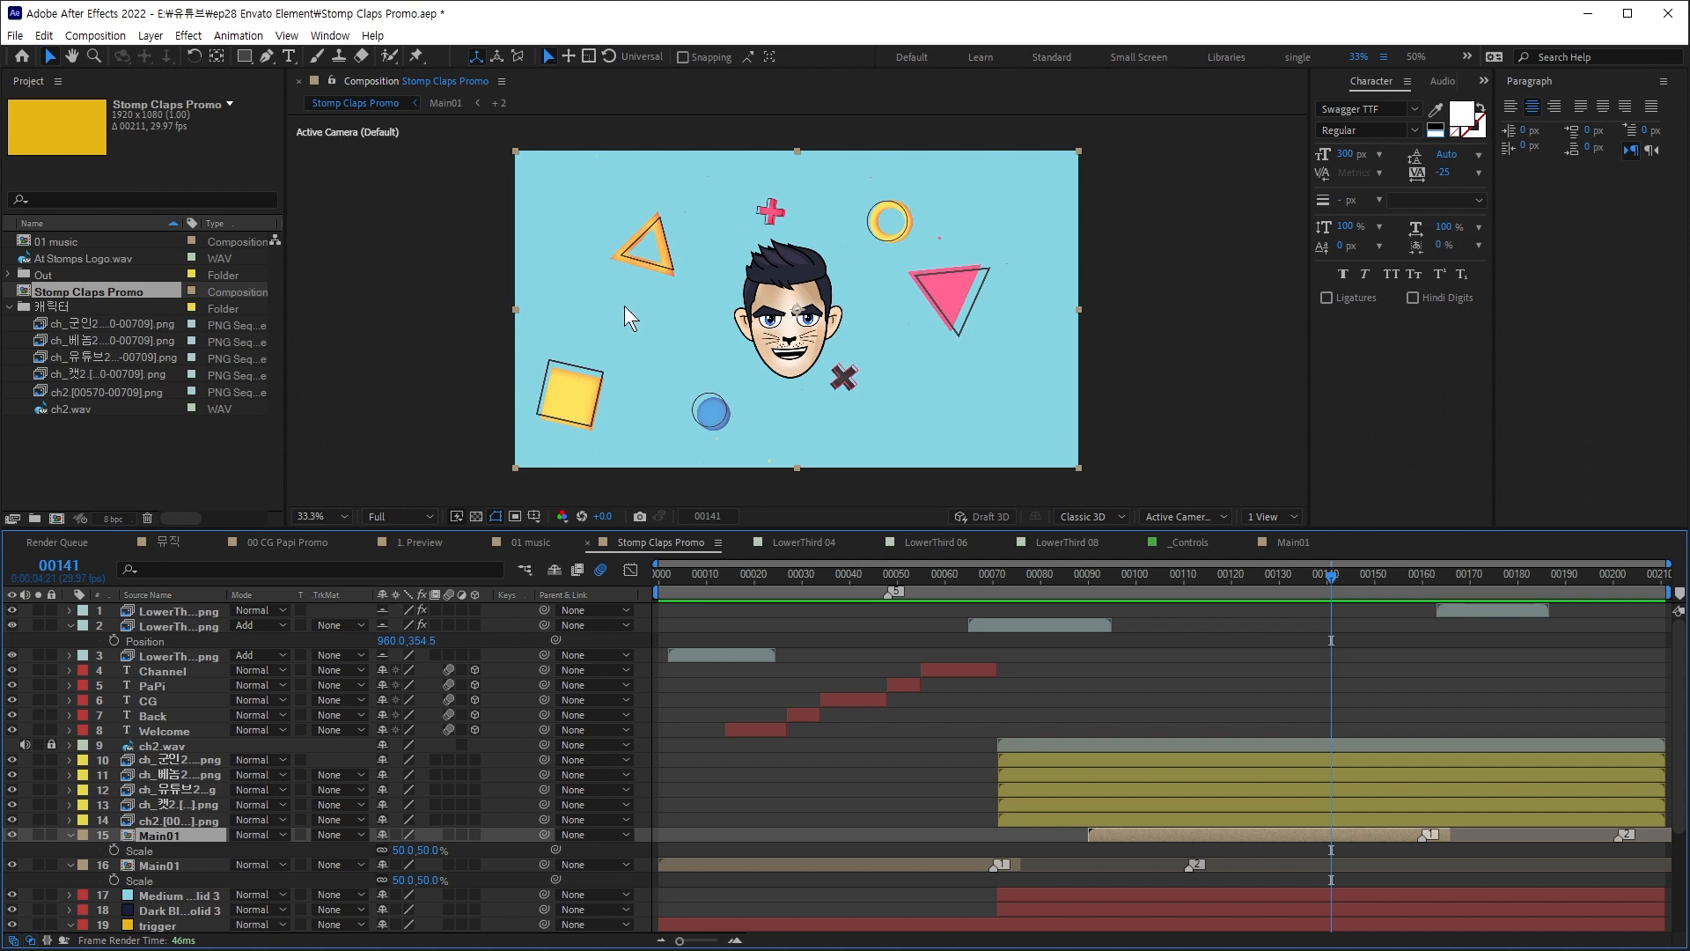
Step: Reveal the Main01 copy's source in the project, and open Main02_sw to scrub through its app icon animation
right_click(161, 836)
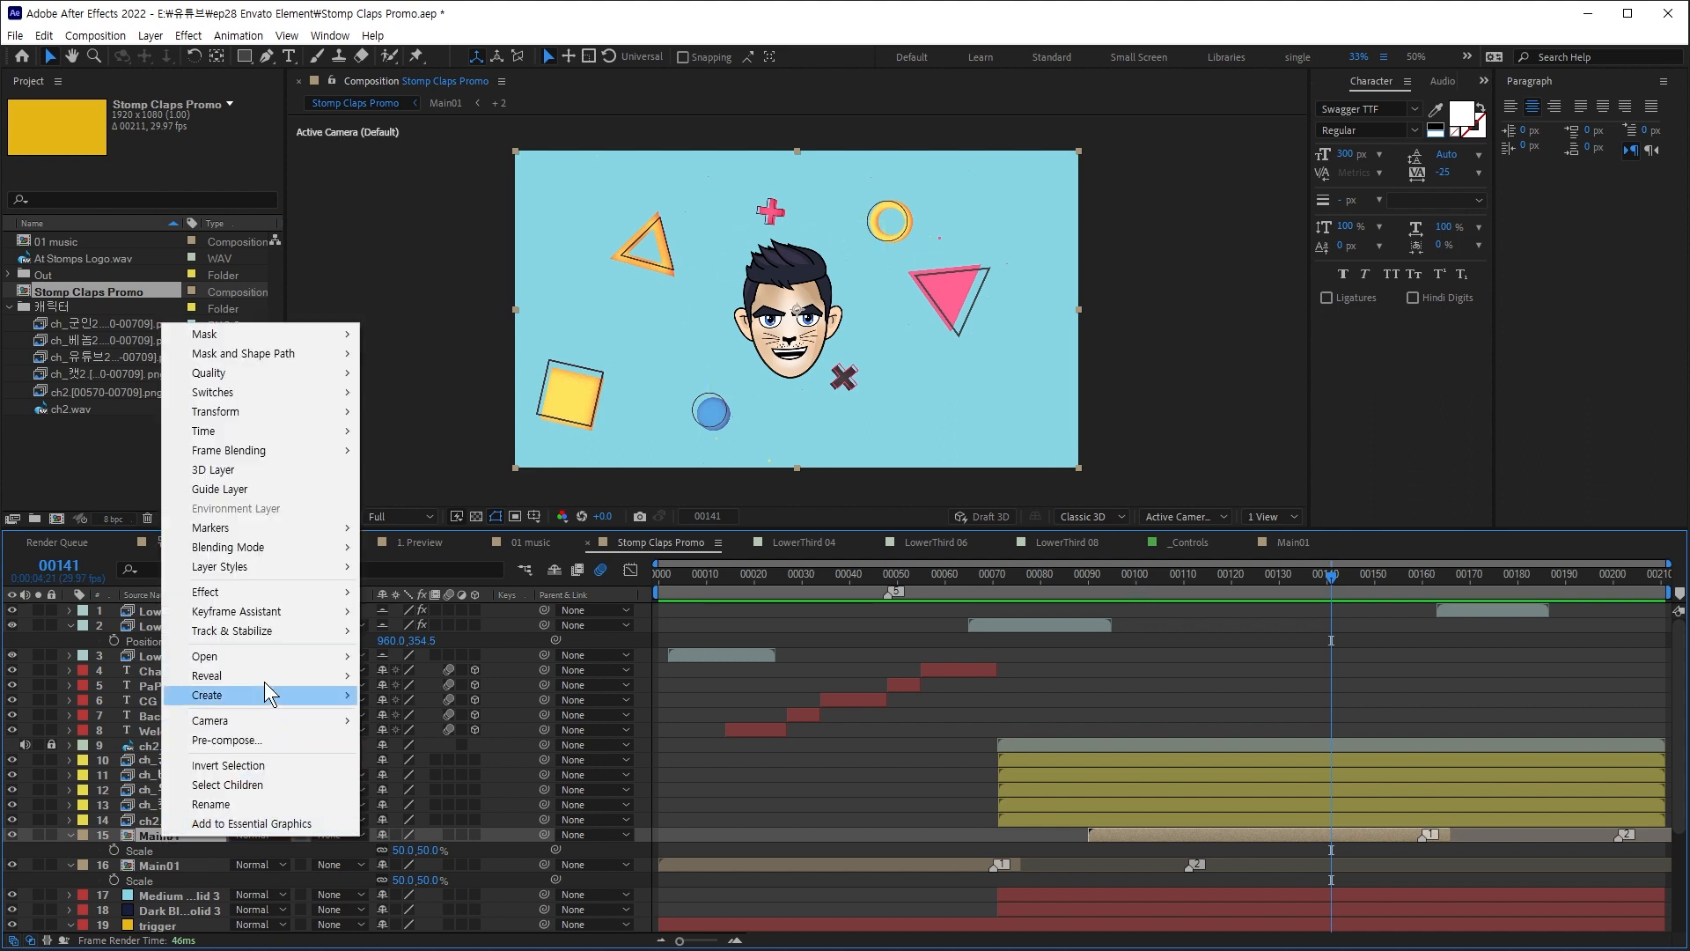
mouse_move(266, 667)
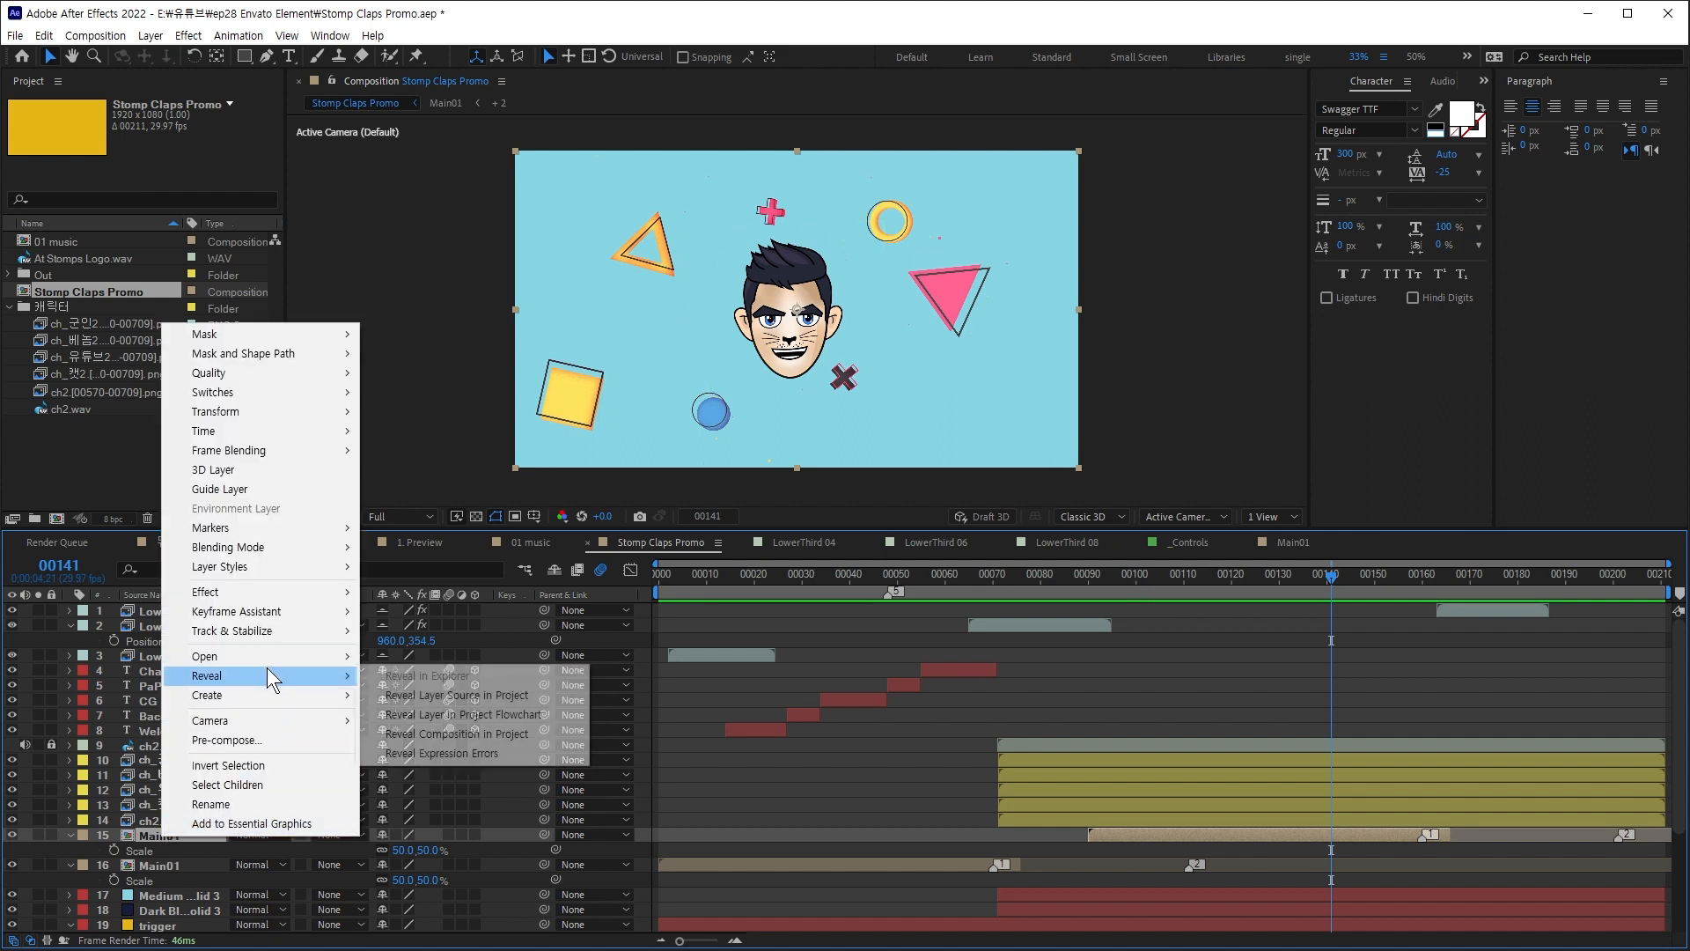
click(493, 695)
drag(276, 372, 276, 430)
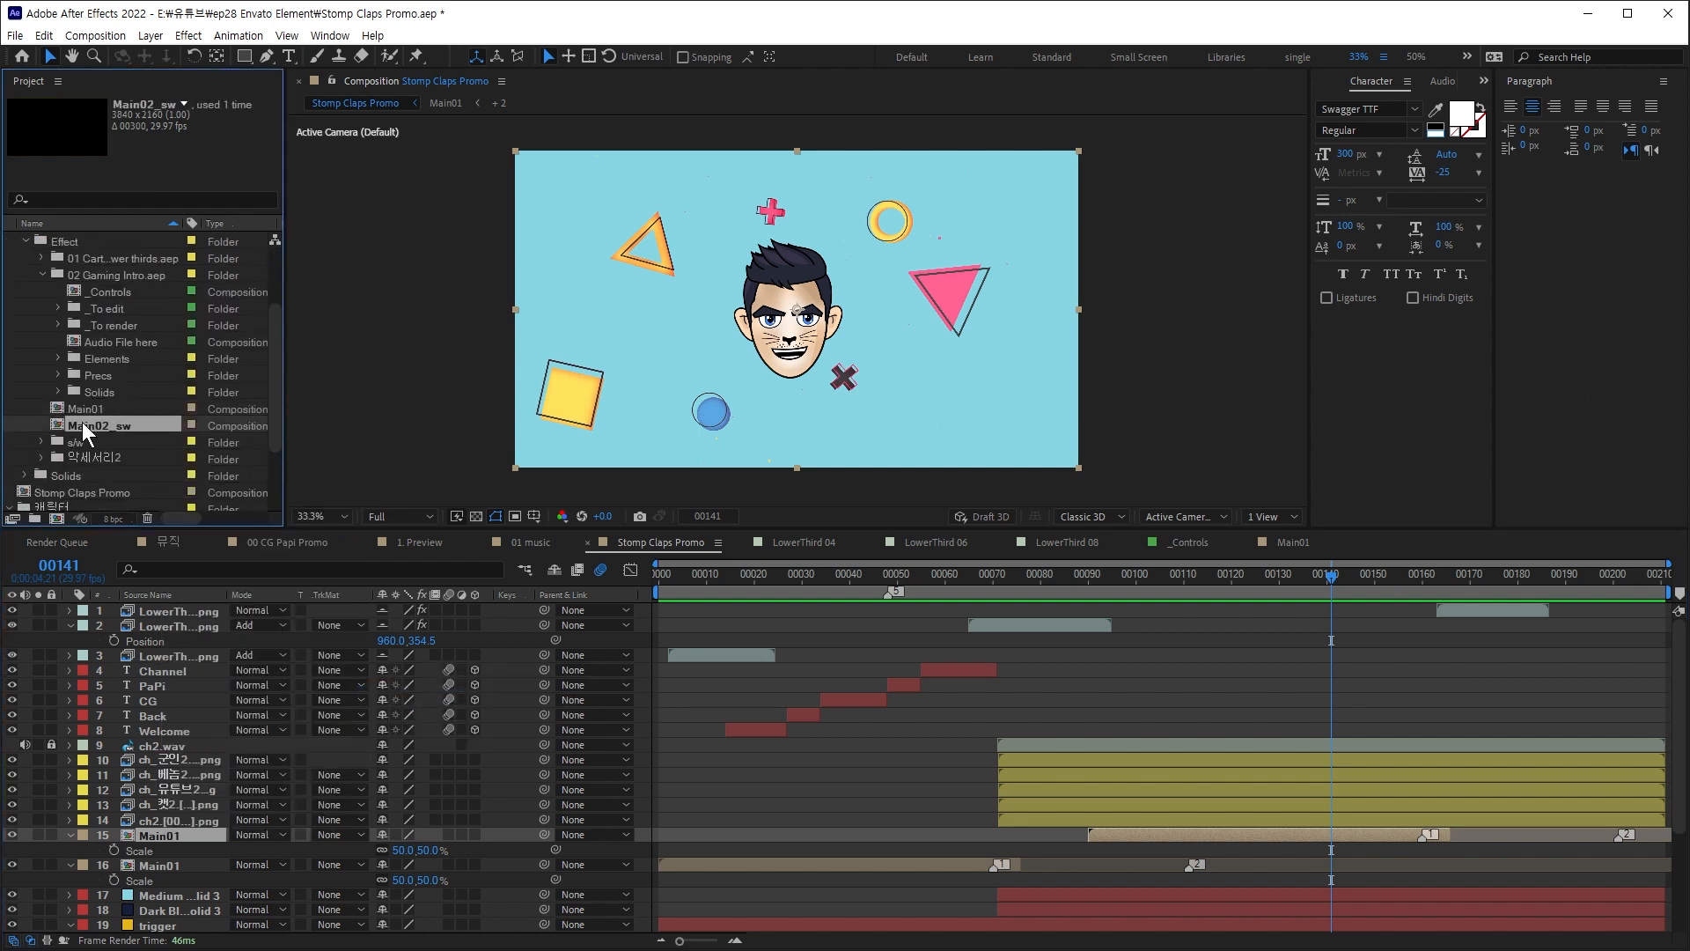
double_click(78, 425)
drag(975, 620, 880, 588)
Step: Reveal the Square_PAPI layer's source in the project and open + 2_PAPI from the Shapes_PAPI folder
click(574, 403)
right_click(201, 835)
mouse_move(304, 668)
click(413, 671)
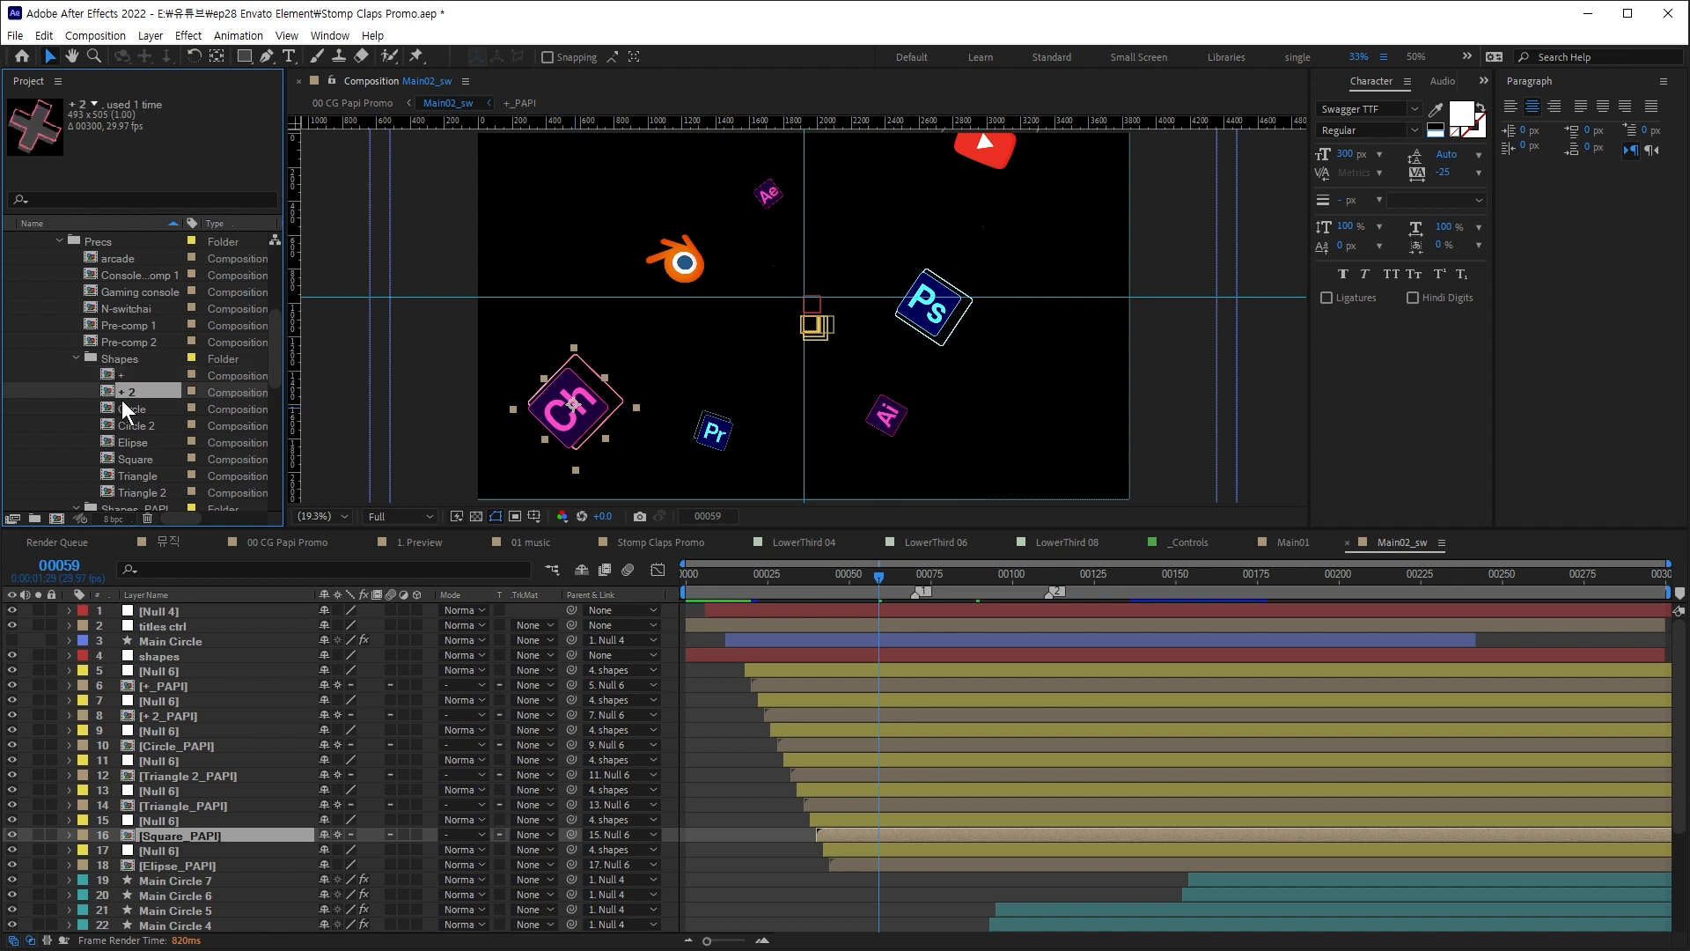
double_click(125, 358)
double_click(119, 391)
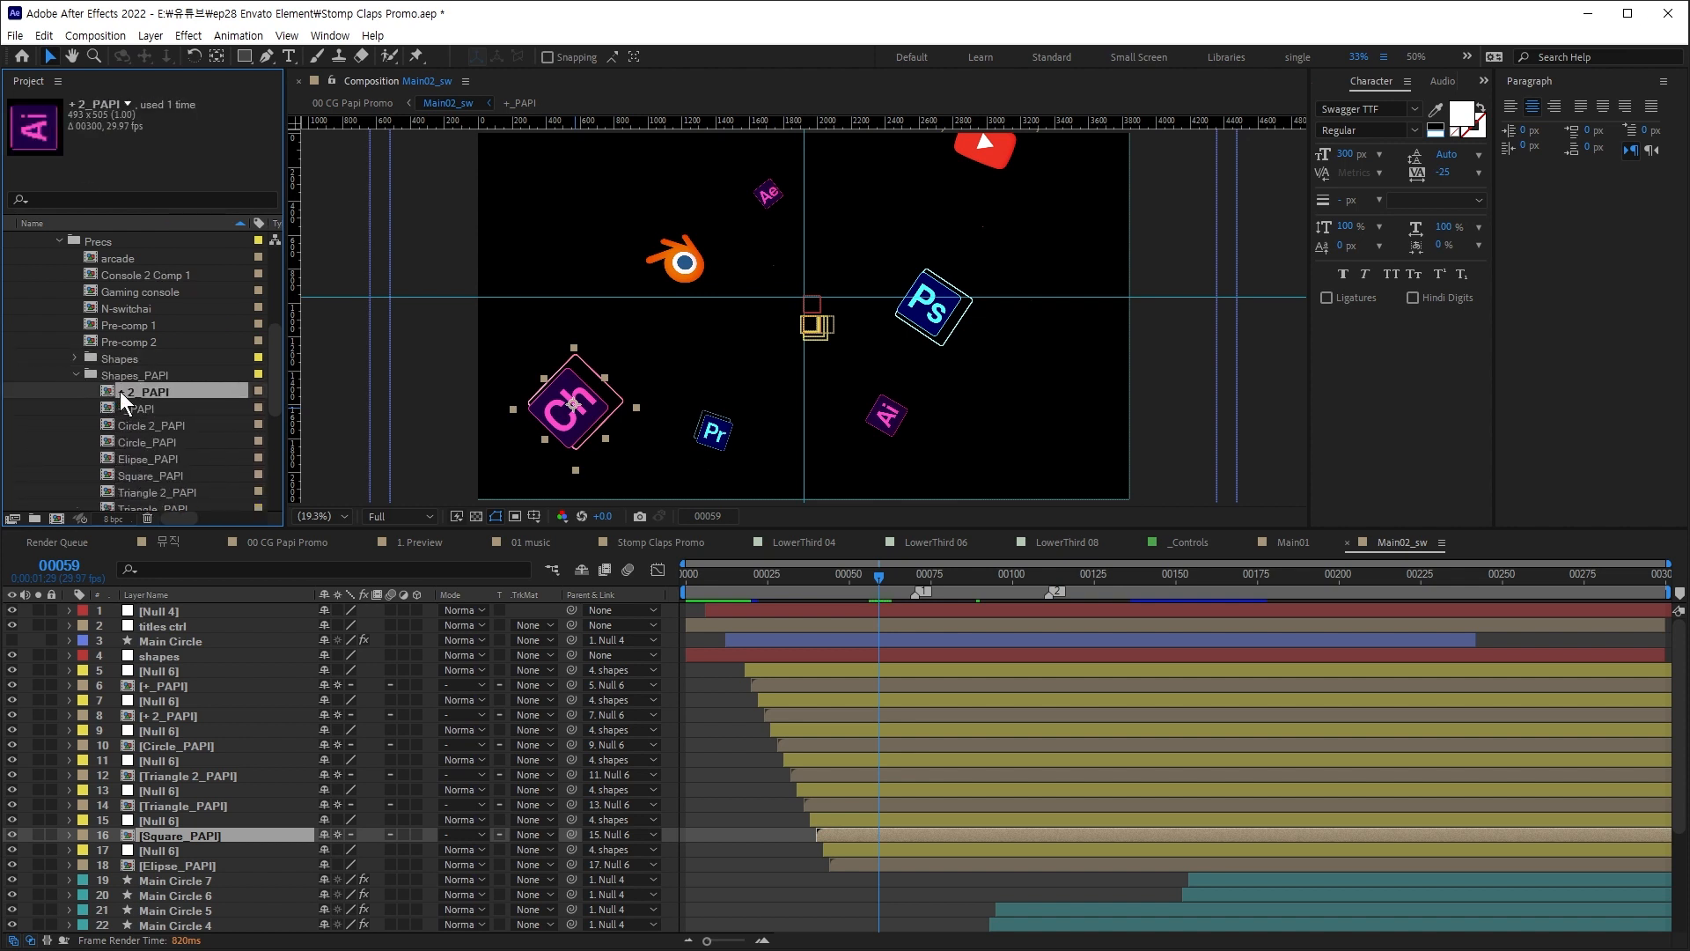
click(790, 345)
click(135, 411)
Step: Open the remaining Shapes_PAPI compositions one by one to inspect the icons replacing the original shapes
click(144, 442)
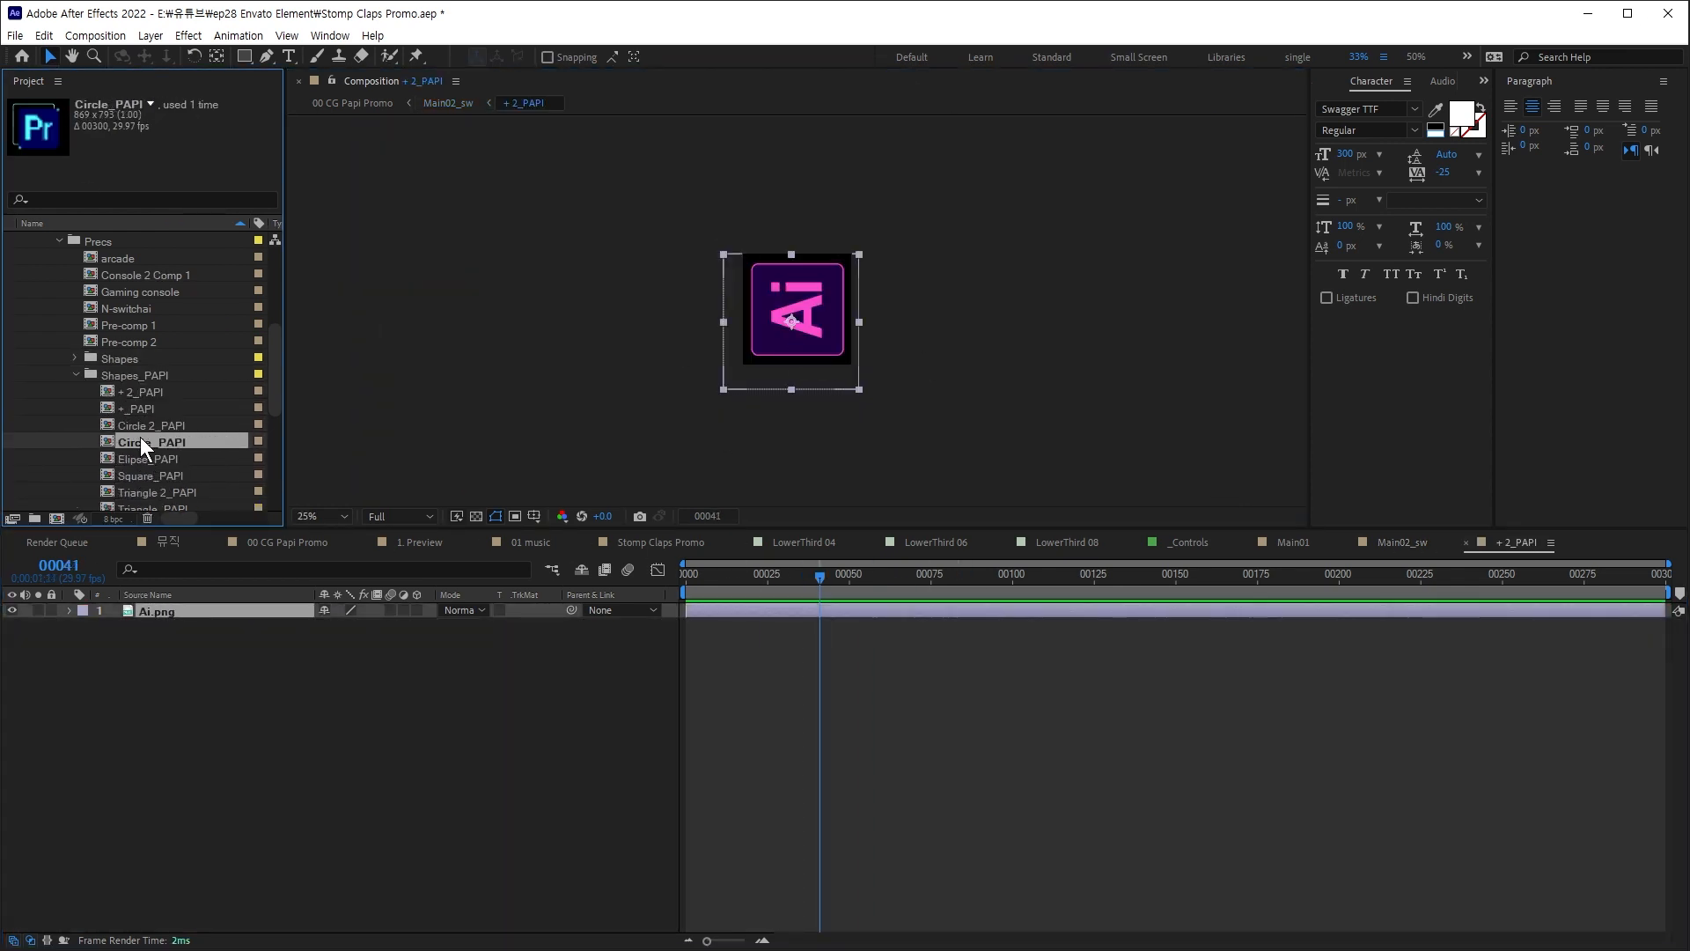
double_click(135, 408)
double_click(139, 425)
double_click(145, 442)
double_click(146, 459)
double_click(146, 476)
double_click(151, 493)
scroll(151, 489, down, 4)
double_click(160, 308)
Step: Replace the source of the later Main01 copy with Main02_sw and play back the composition
scroll(76, 373, up, 1)
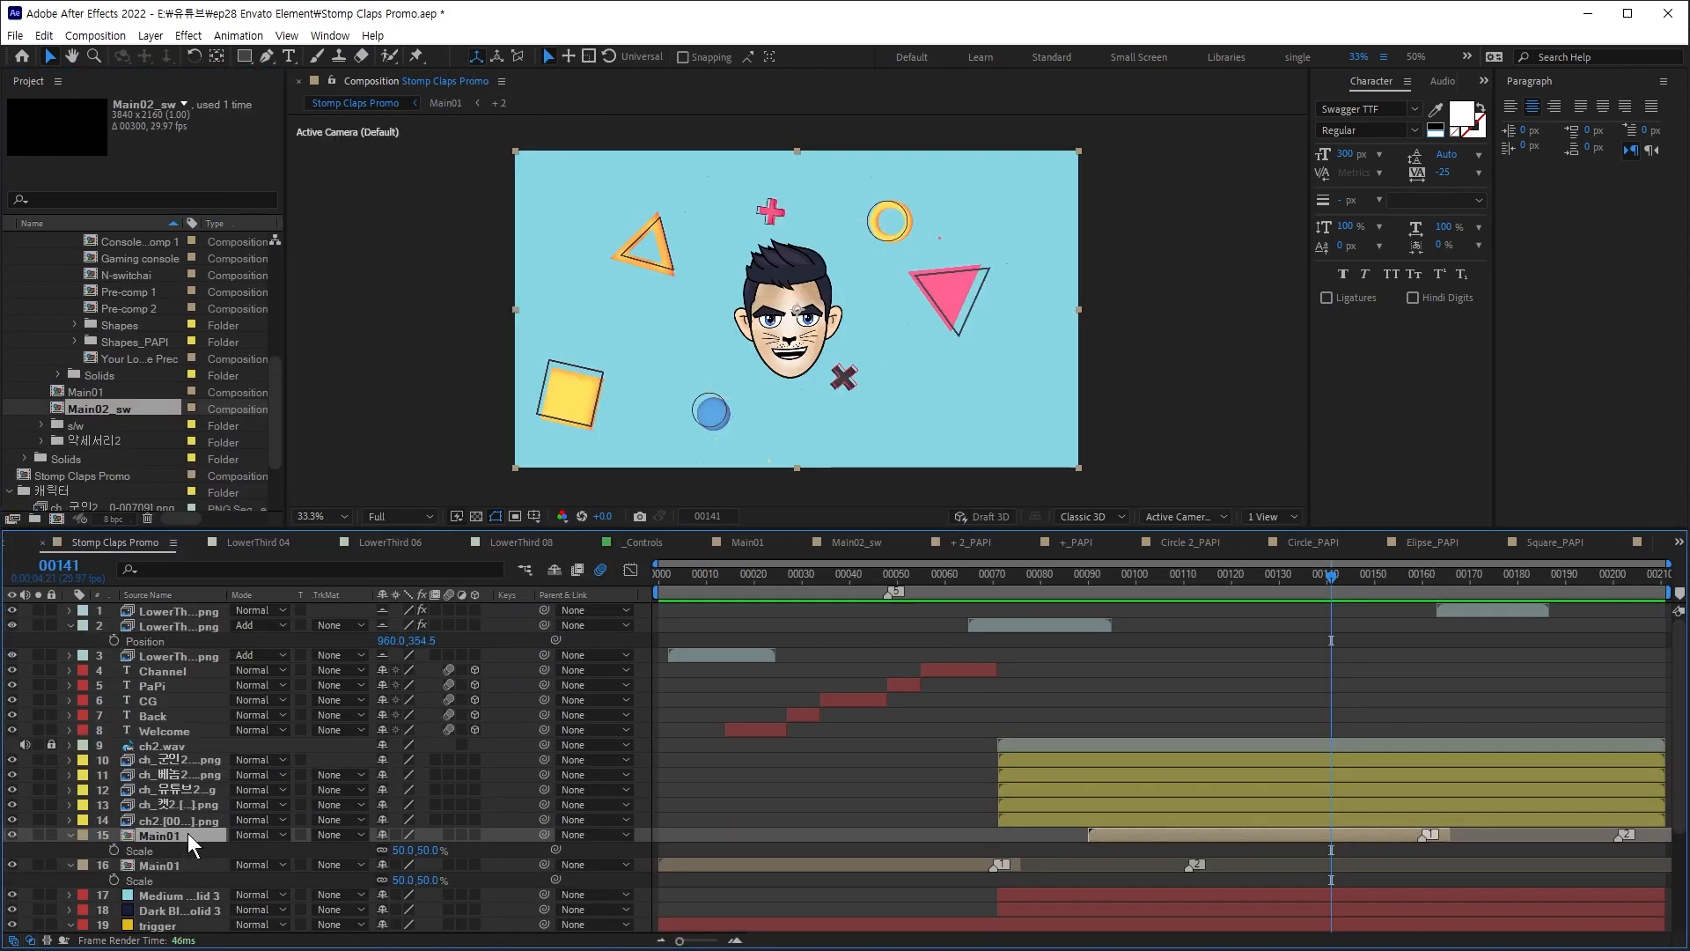
key(ctrl+alt+slash)
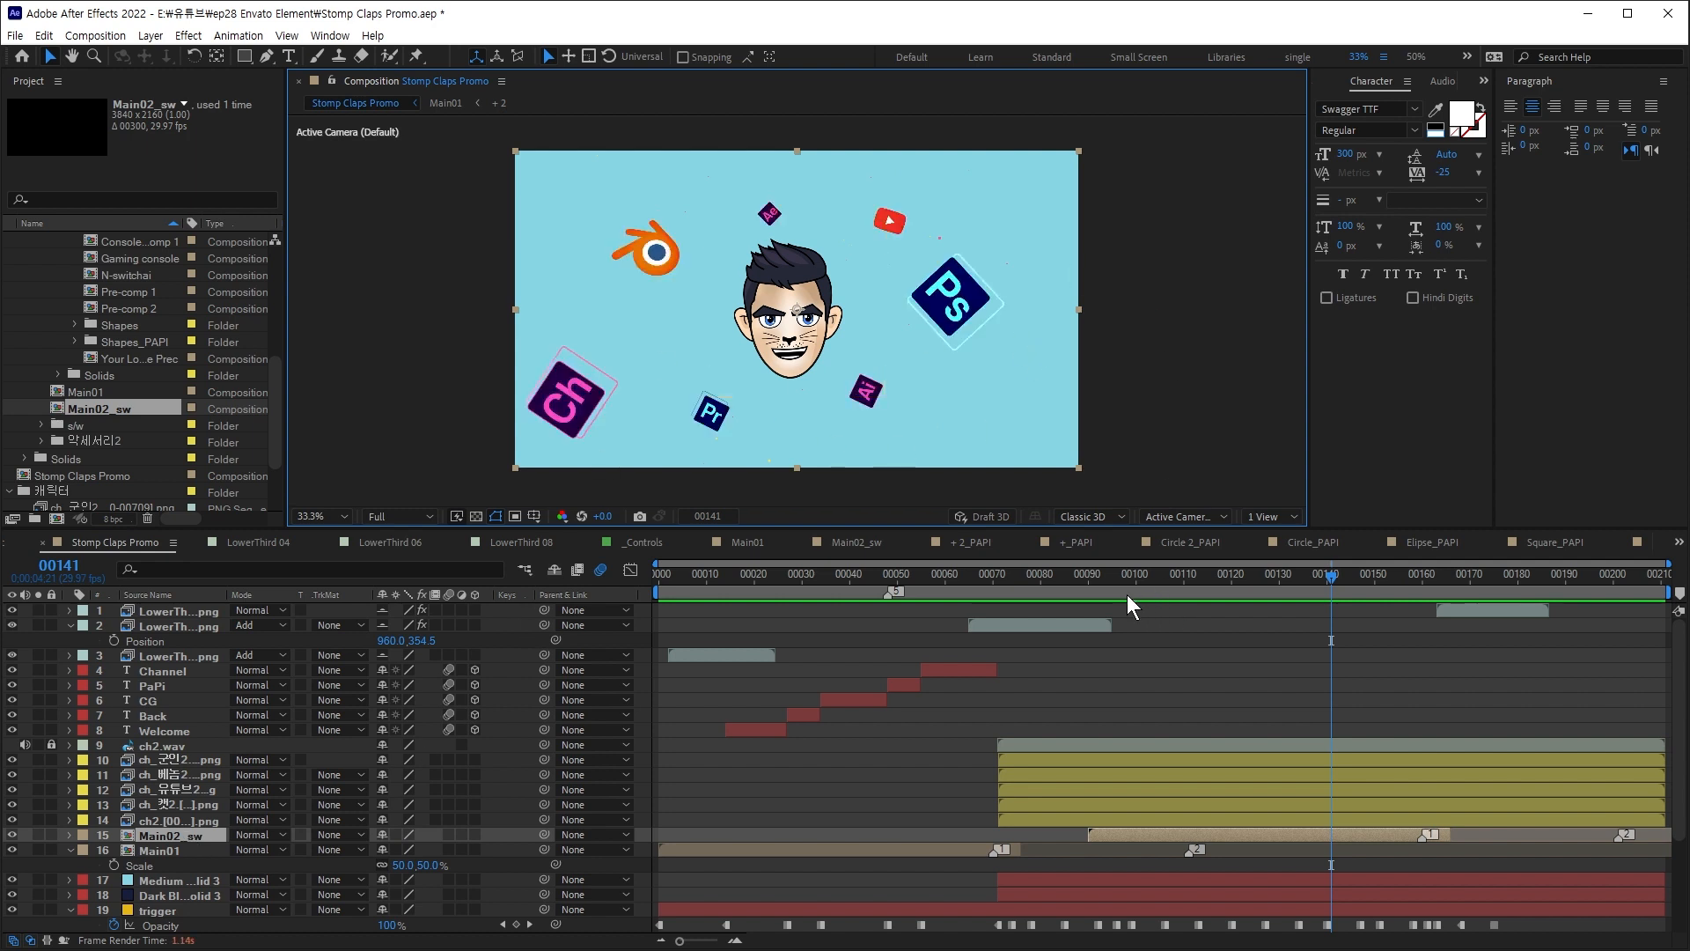
key(space)
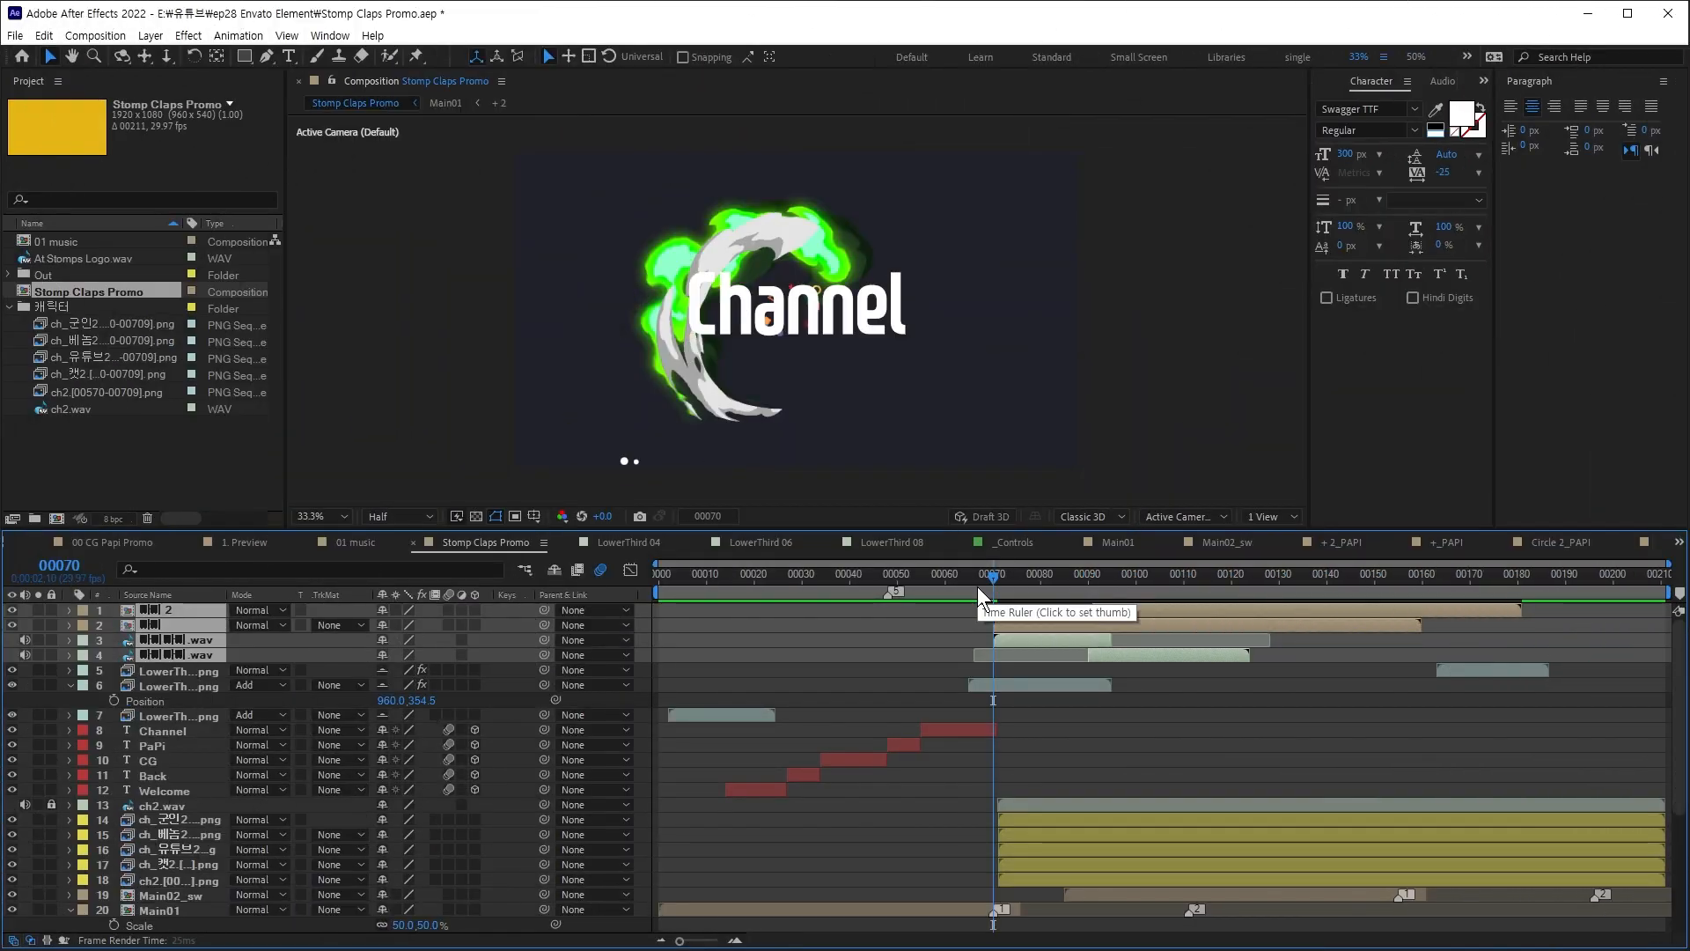
key(space)
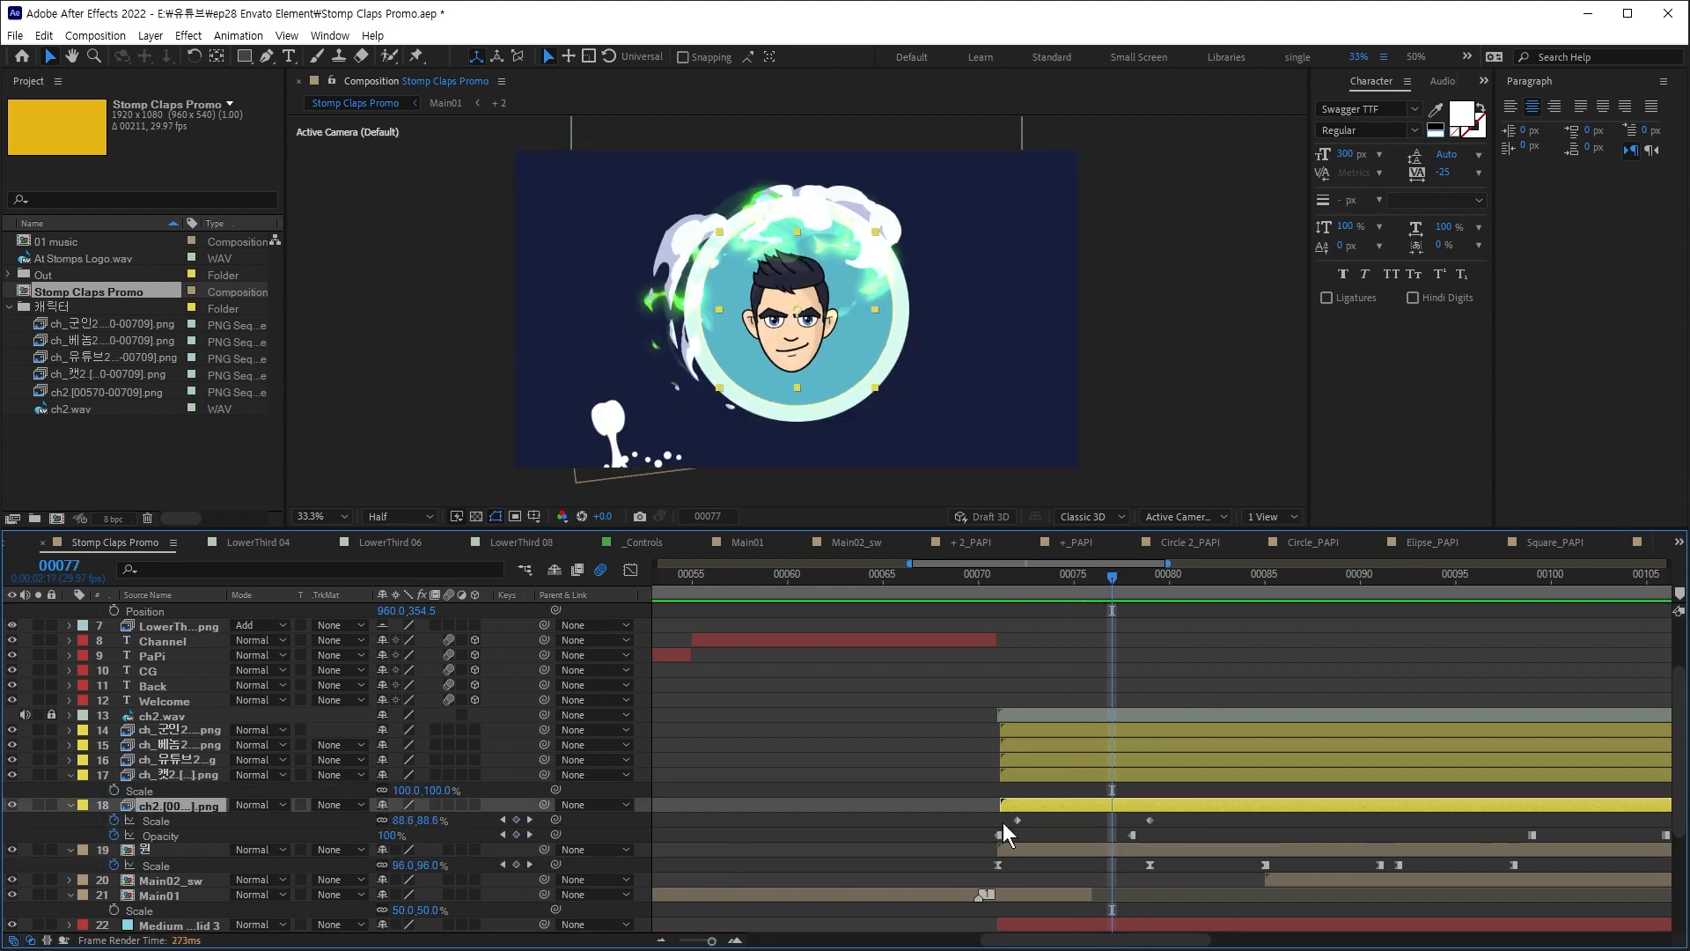
Step: Place the ch2 character layer's first and last Scale keyframes at frames 71 and 78, and add one at frame 75
drag(1002, 822, 1162, 819)
drag(1150, 820, 1131, 821)
drag(1111, 585, 1069, 646)
click(1131, 581)
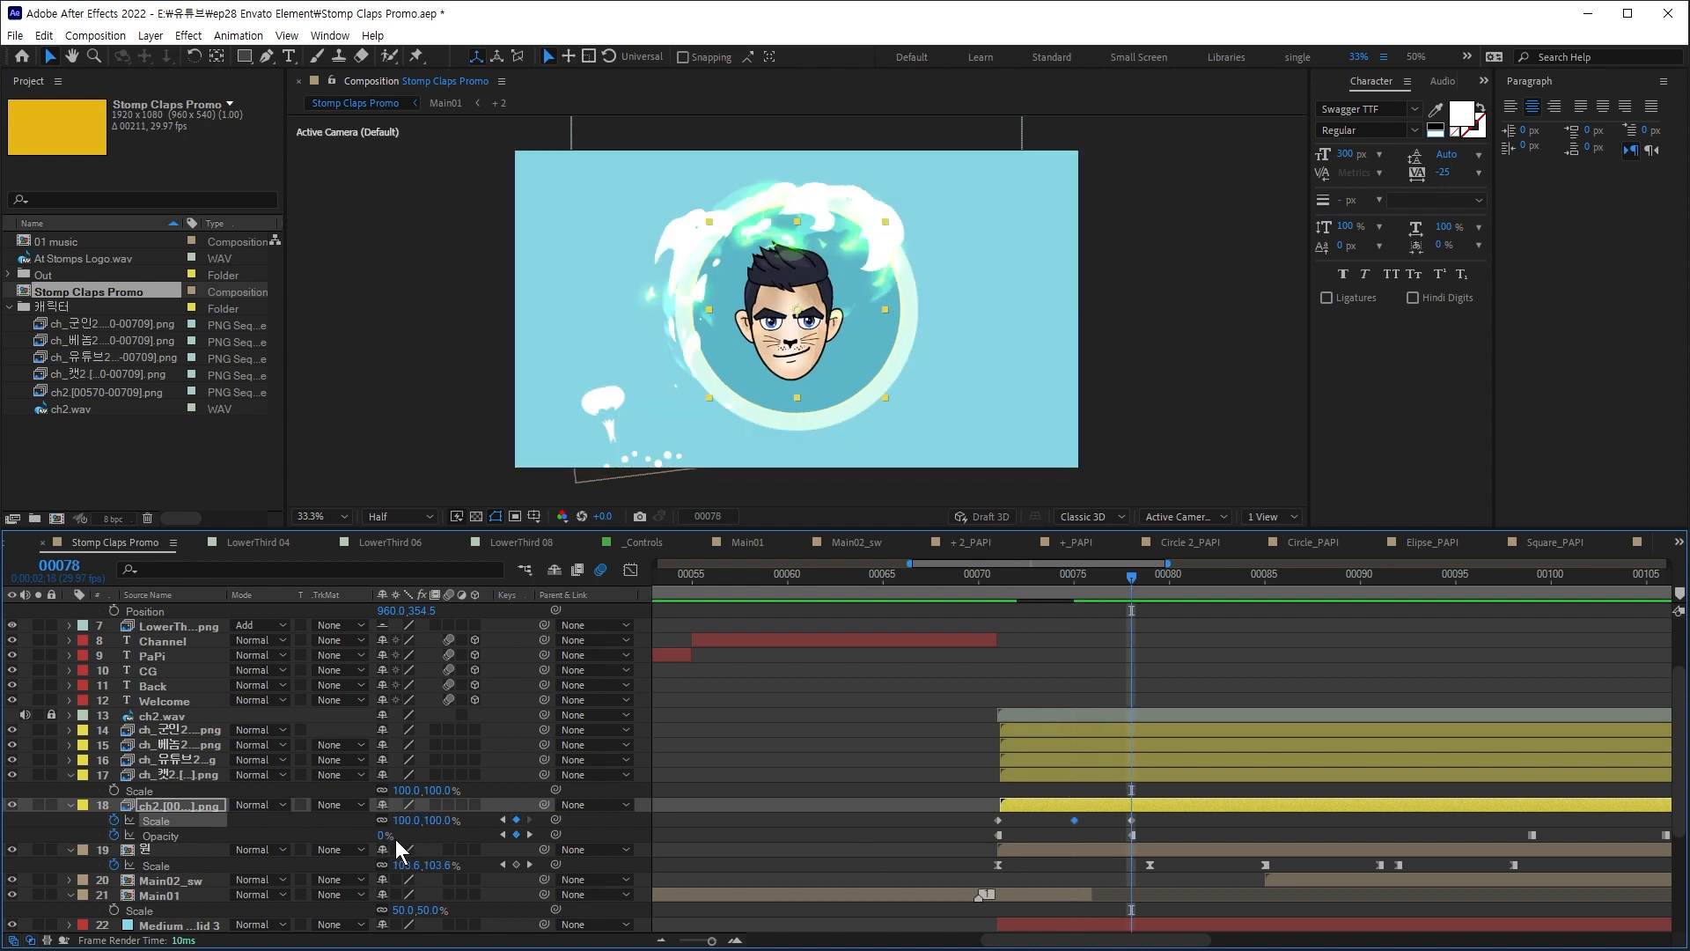
Step: Keyframe the cat character's Scale at 130% on frame 78 and 100% on frame 79, and add a ch2 Scale keyframe at frame 73
click(118, 789)
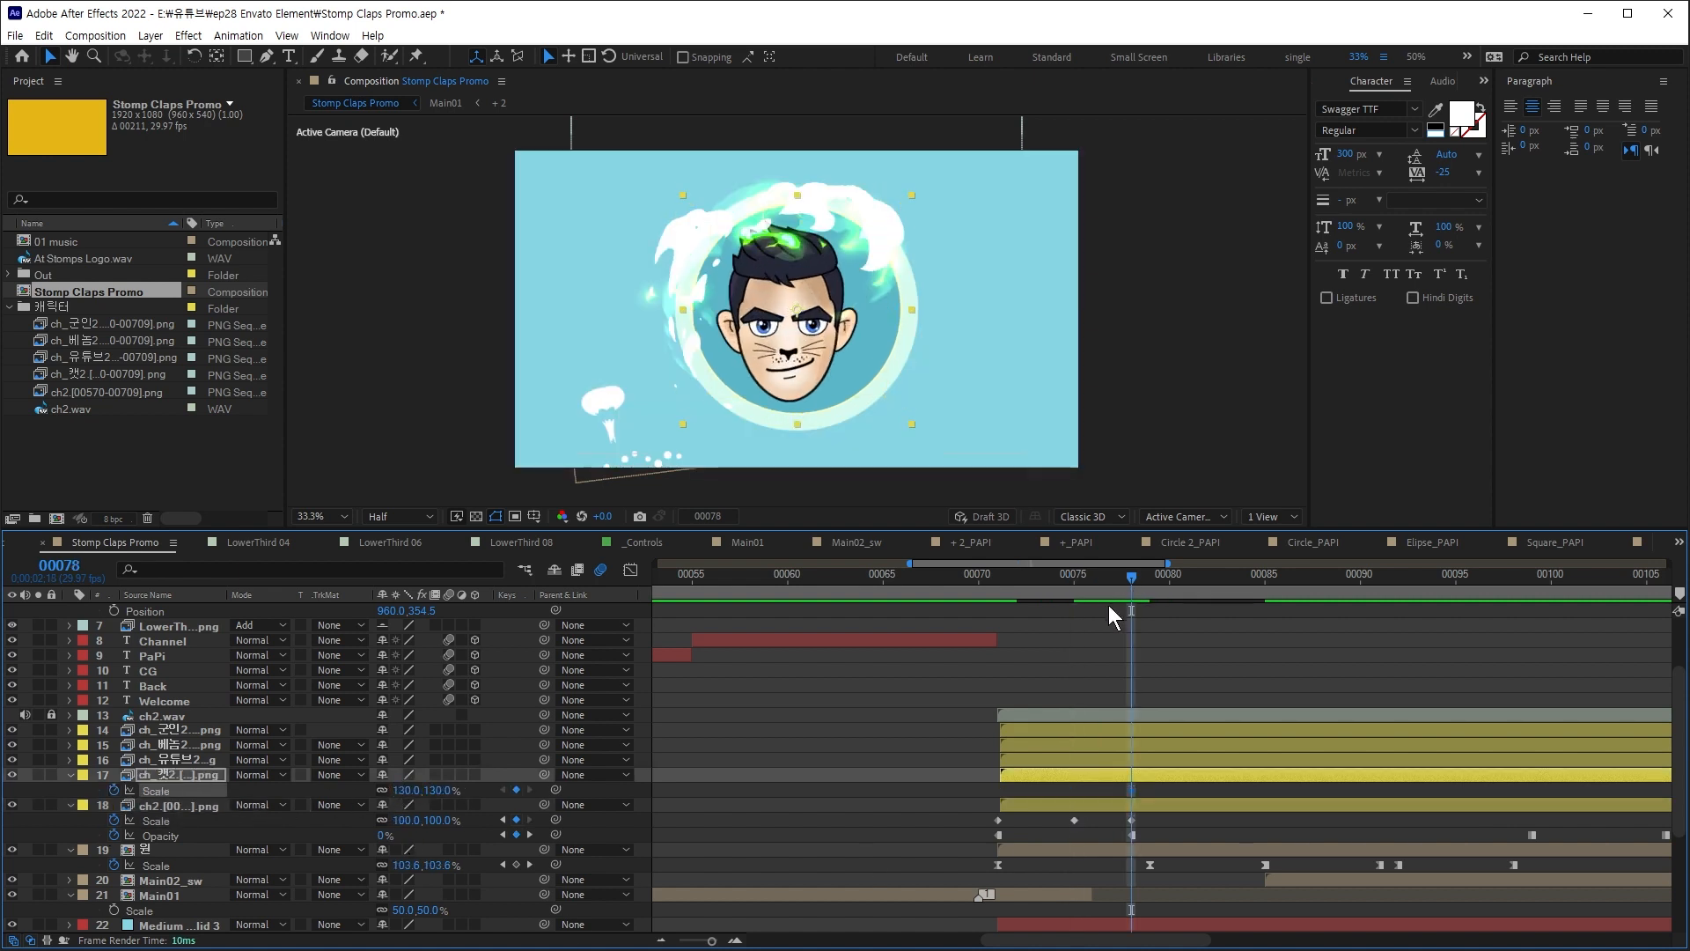
click(1031, 588)
drag(401, 819, 388, 819)
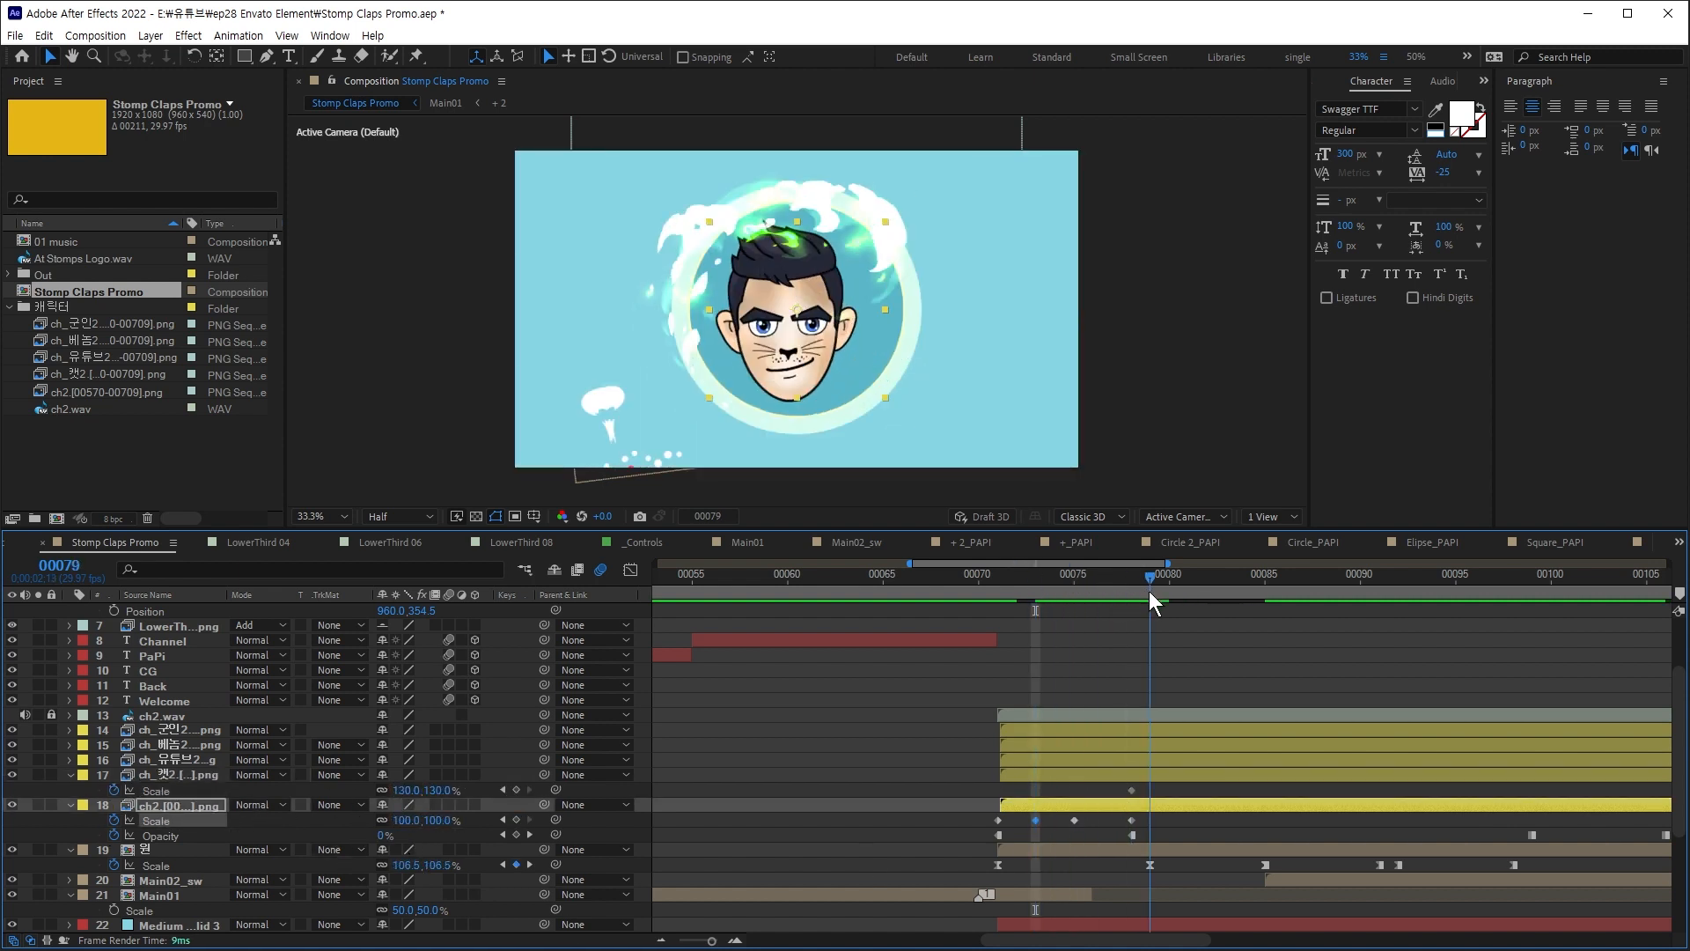
click(1135, 792)
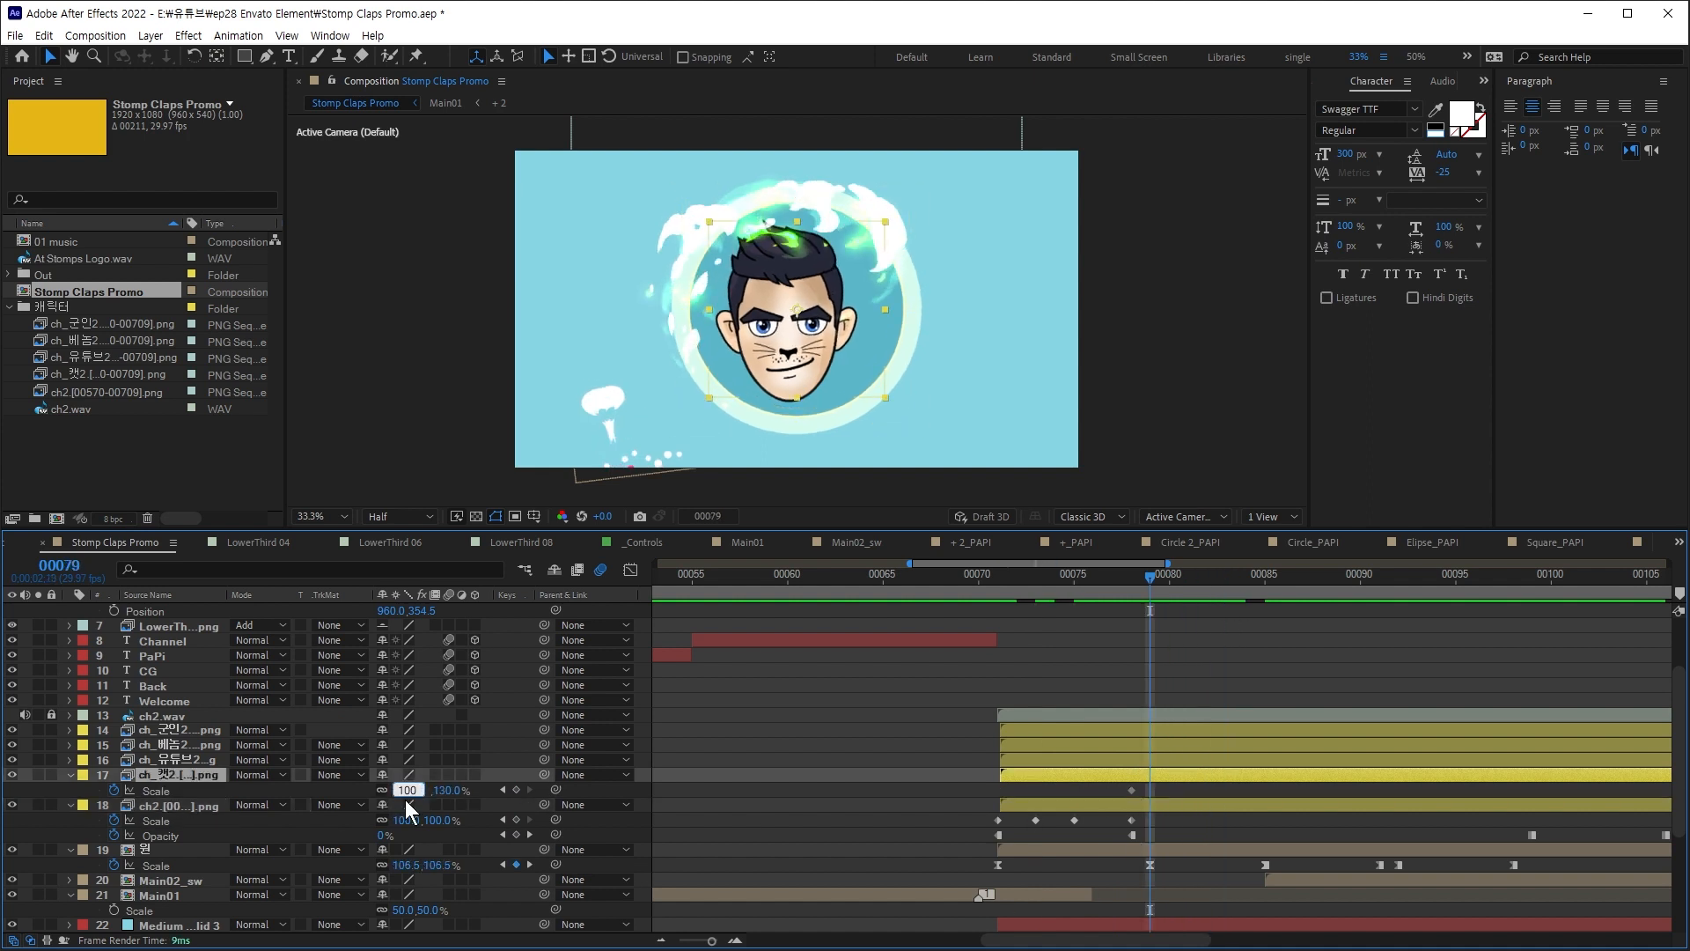
click(1270, 594)
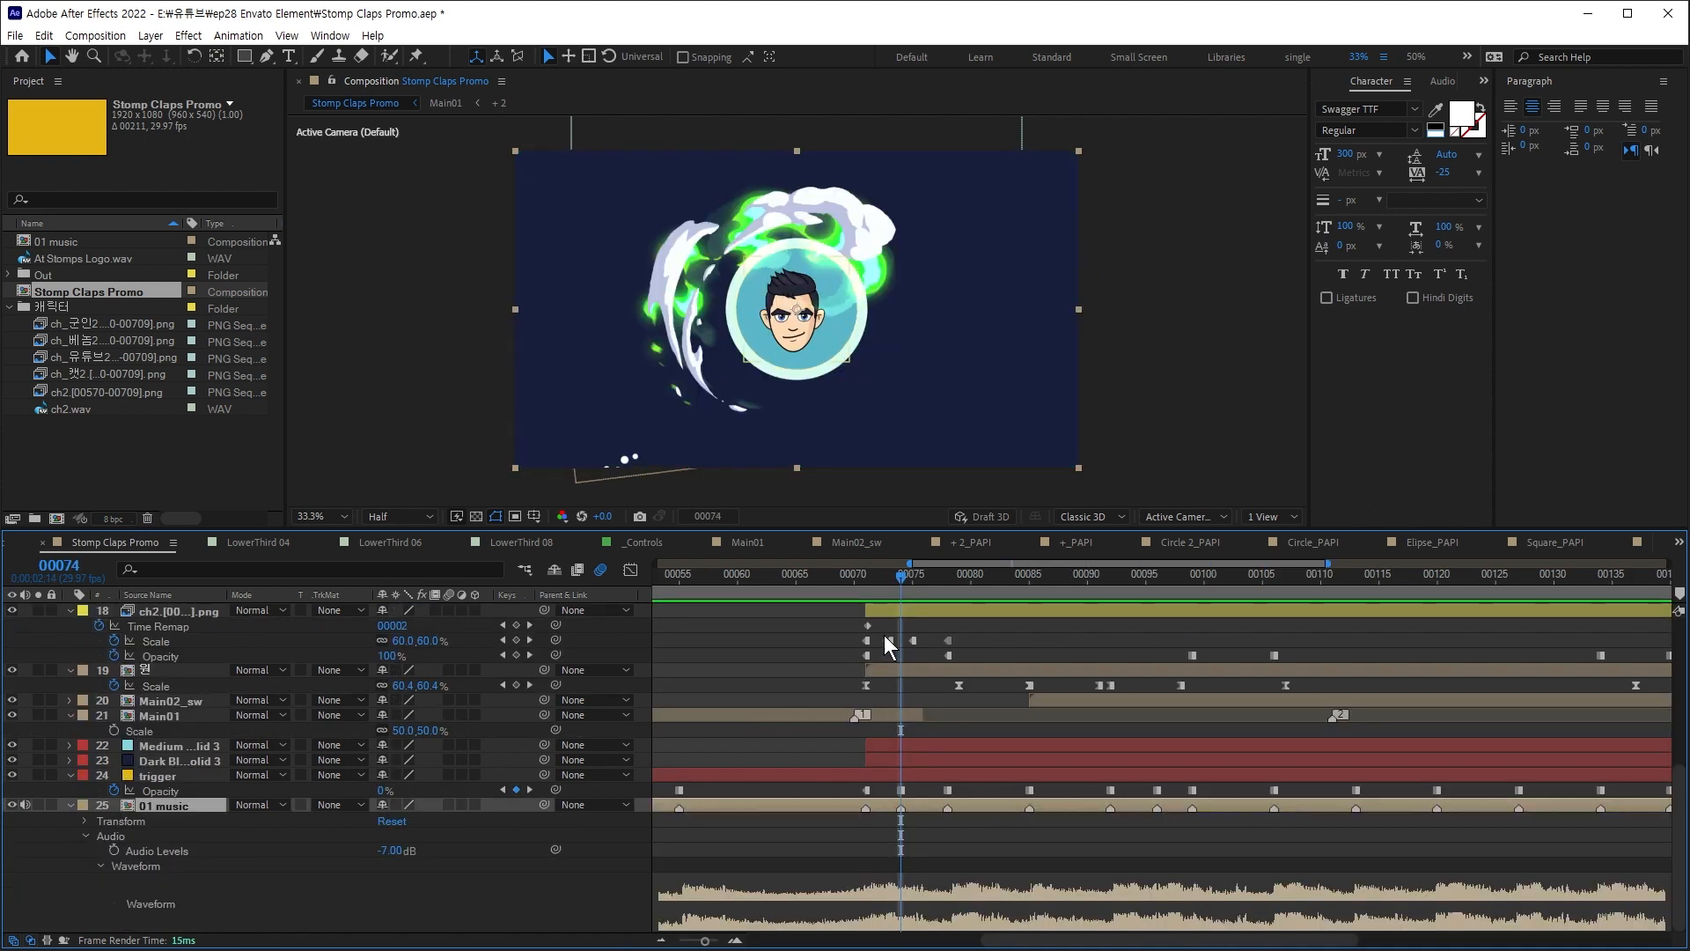
Step: Move the ch2 layer's two middle Scale keyframes to frames 74 and 76
drag(884, 636, 923, 662)
click(922, 662)
click(180, 610)
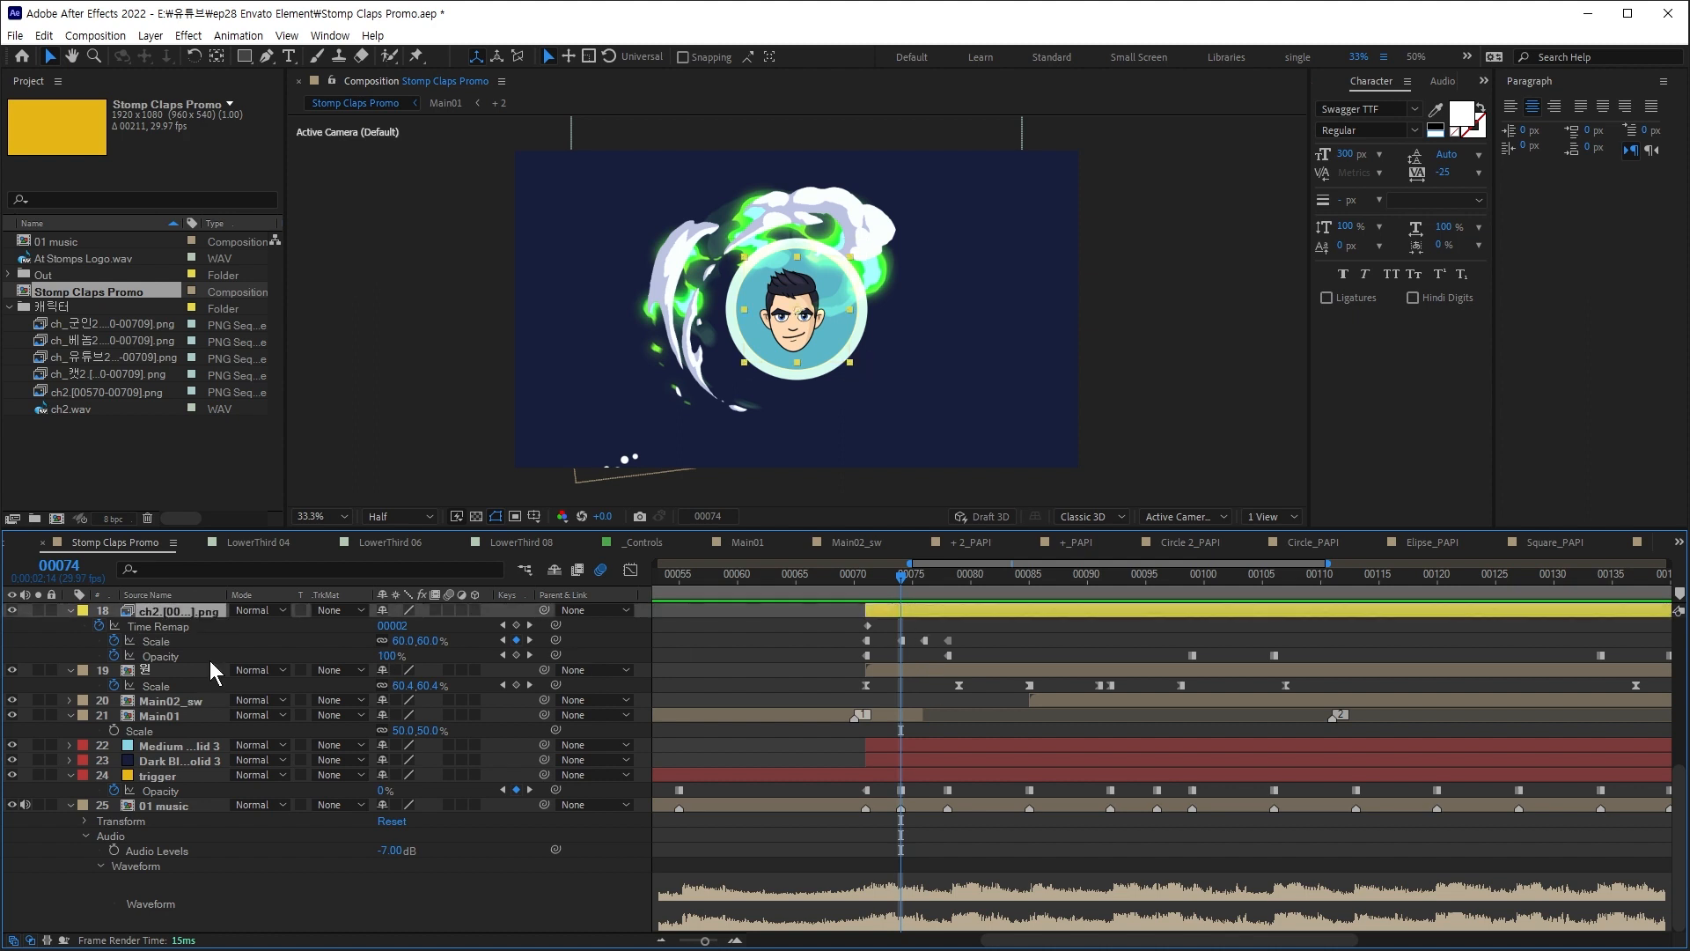
Step: Fine-tune the timing of the characters' Scale keyframes against the music's beats, and play back the composition
key(alt+Left)
key(alt+Left)
click(954, 627)
key(k)
key(k)
drag(958, 629, 918, 646)
key(alt+Right)
key(alt+Right)
click(1014, 655)
scroll(206, 624, up, 5)
drag(947, 579, 934, 580)
click(400, 774)
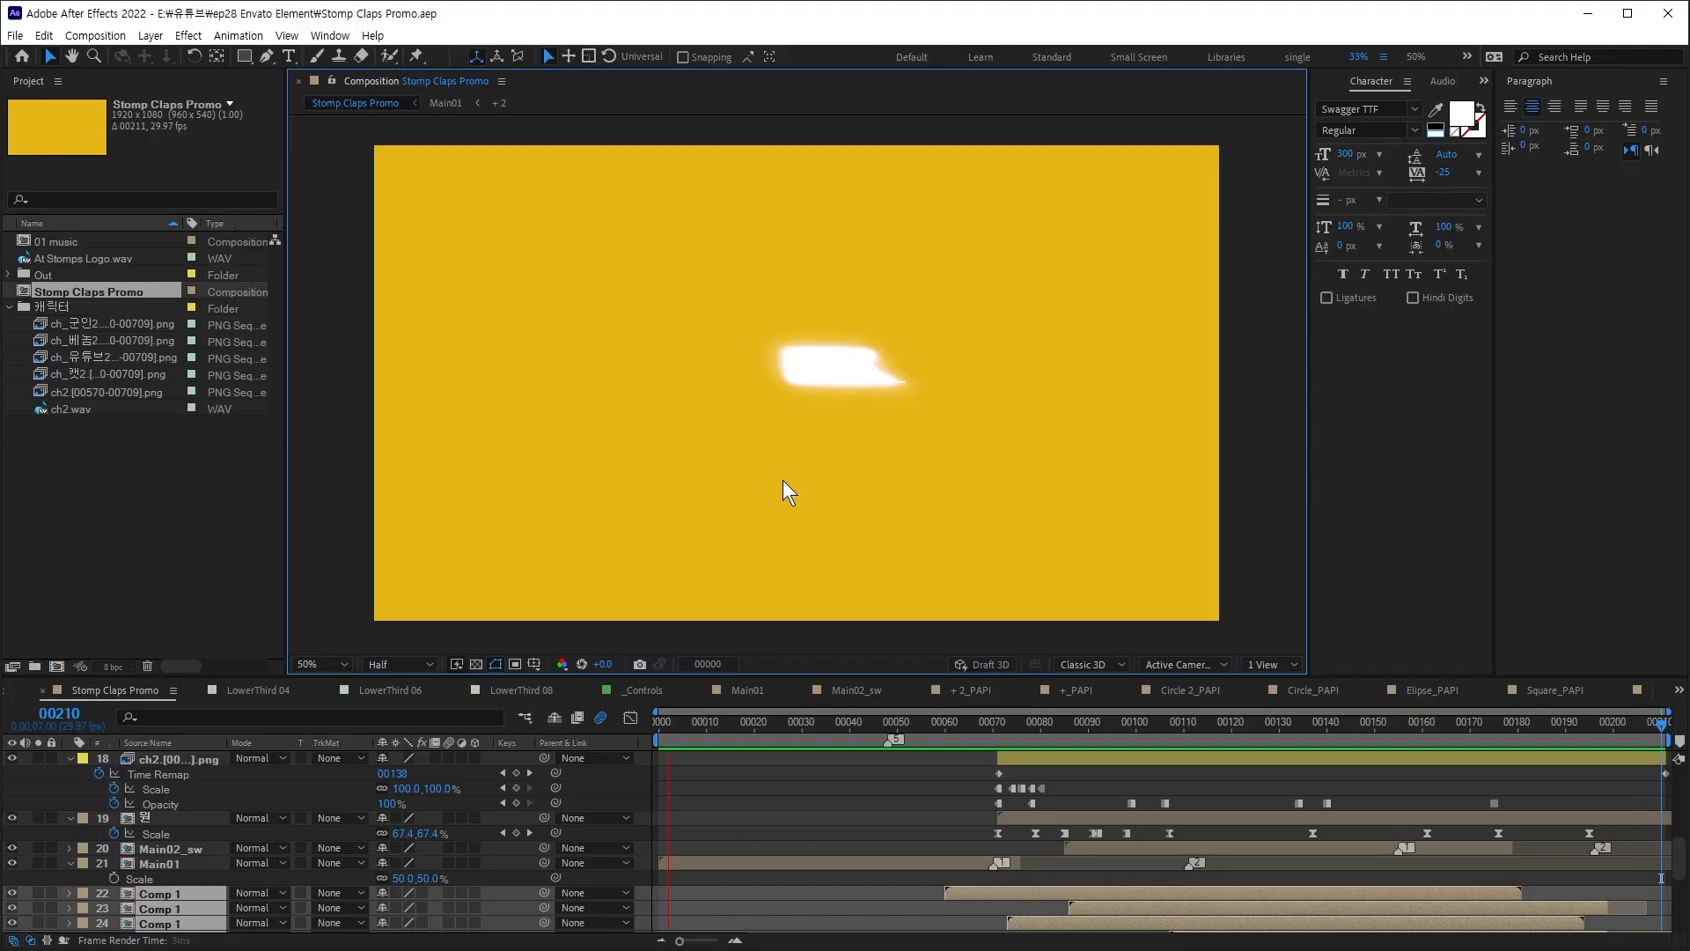
key(space)
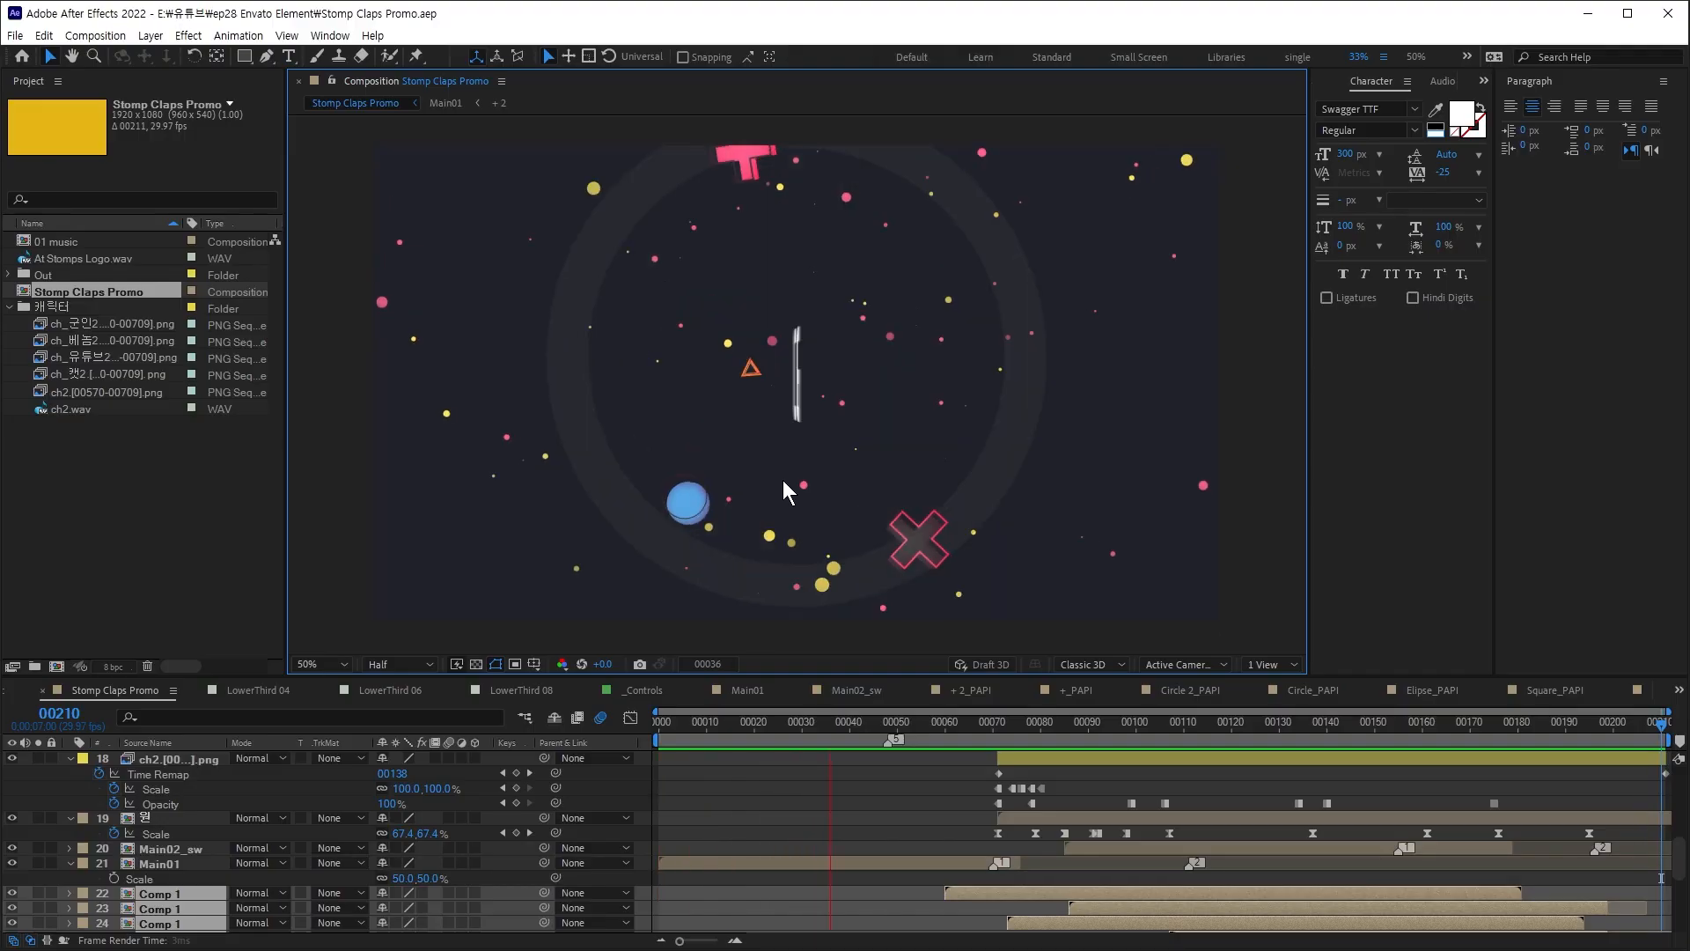